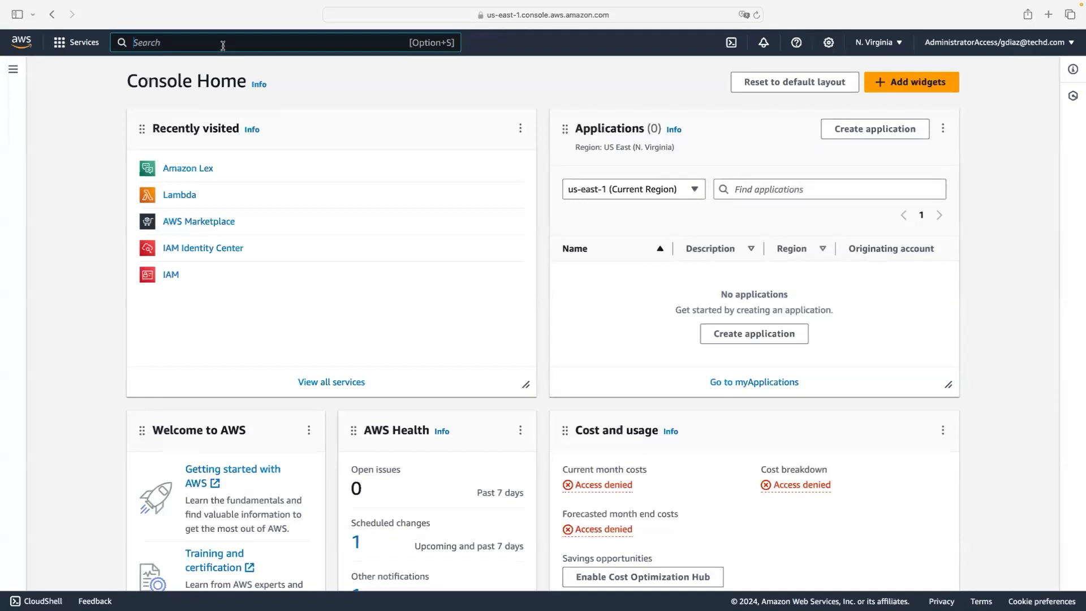
Step: Search the console for 'Neural Seek', then dismiss the results and browse the full services list
text(Neural)
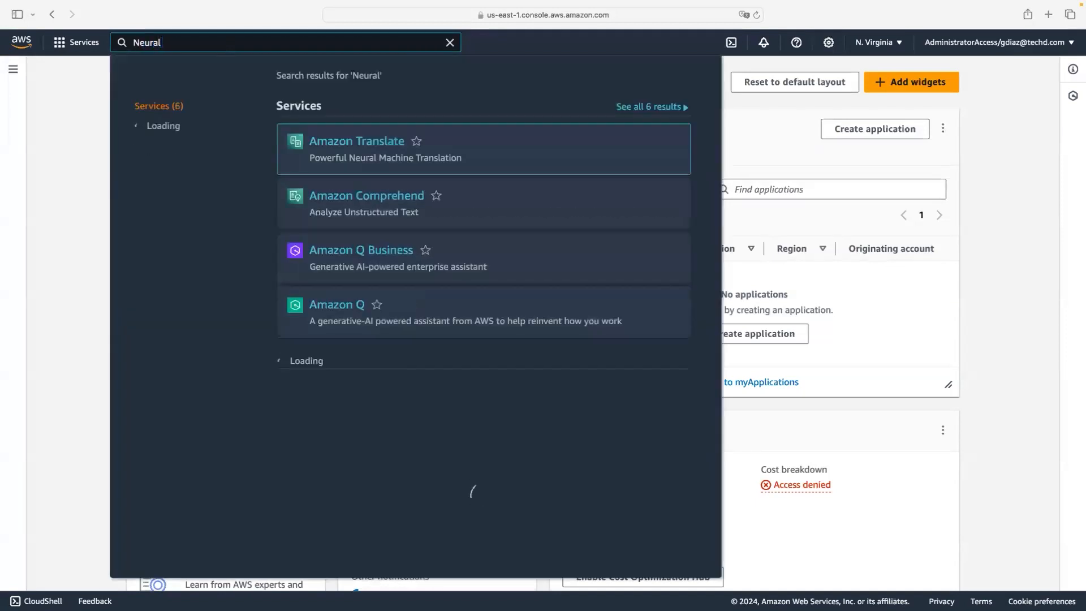
text( Seek)
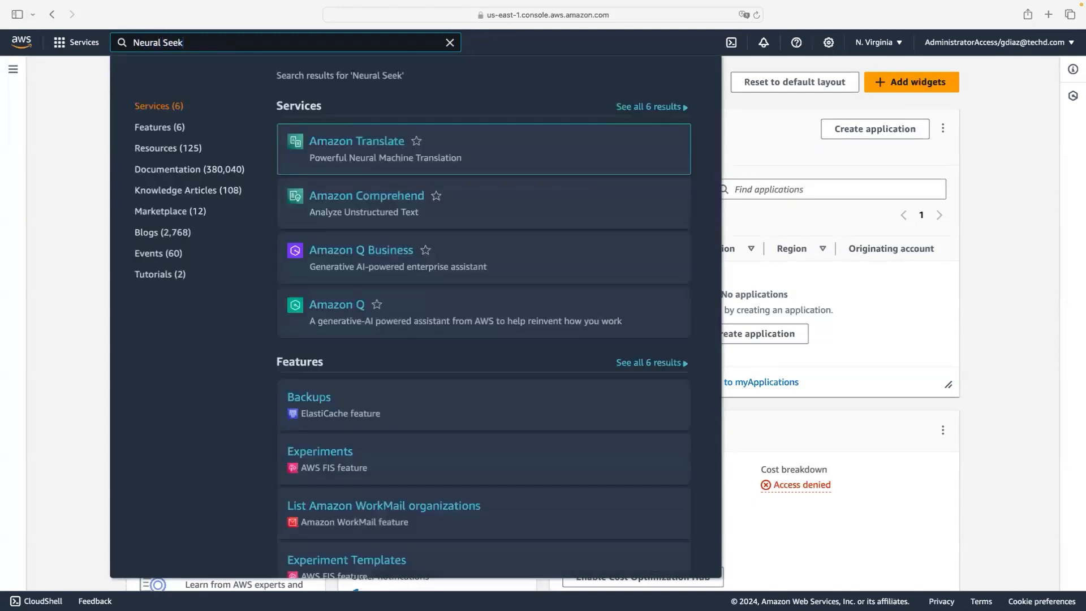
click(58, 104)
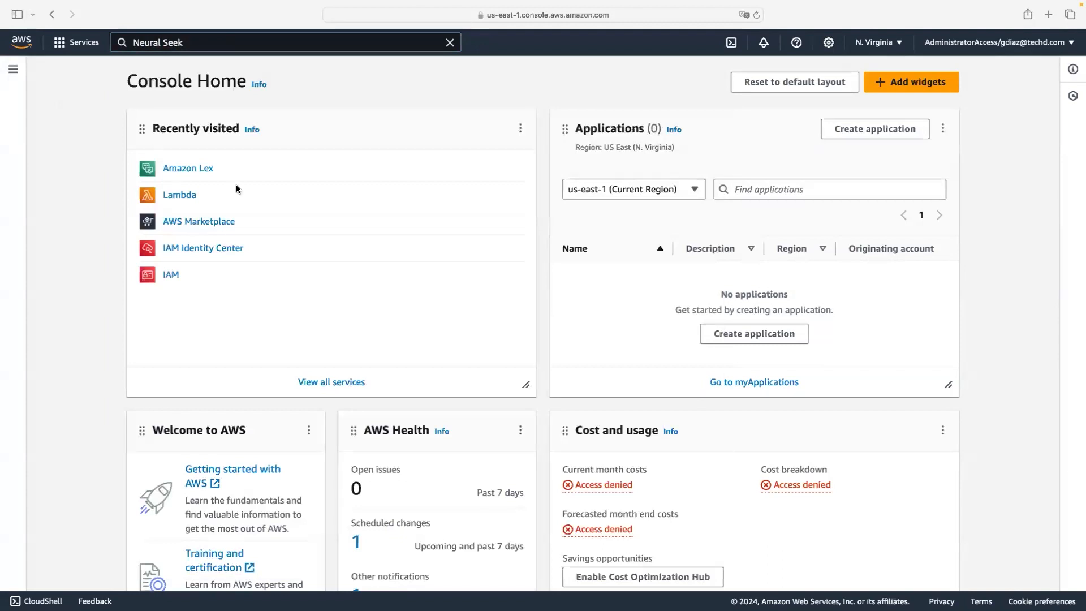
click(62, 44)
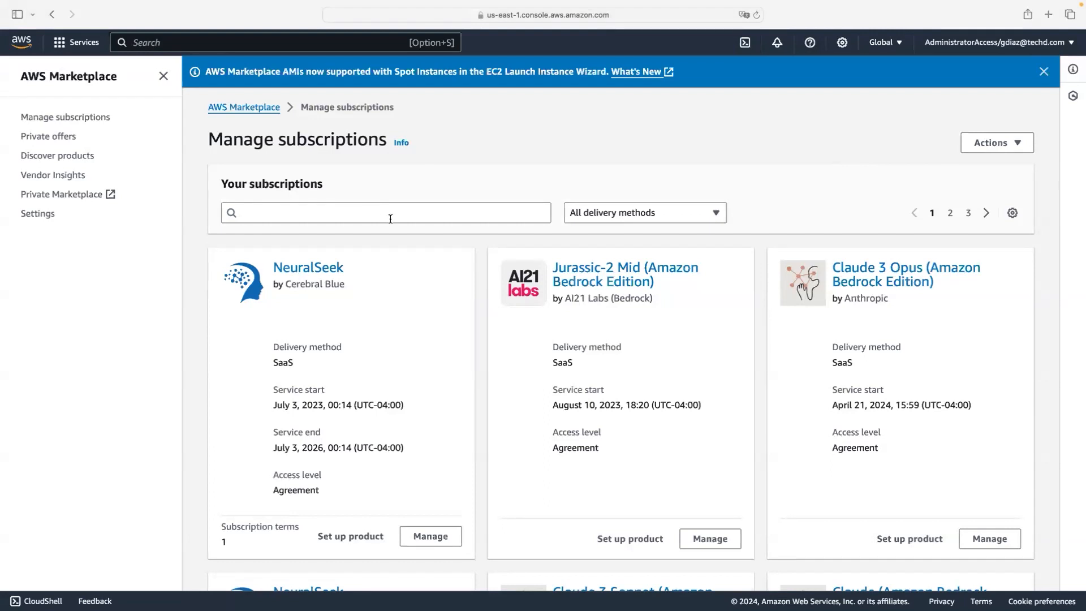
Step: Find the NeuralSeek subscription card and choose Set up product
click(390, 220)
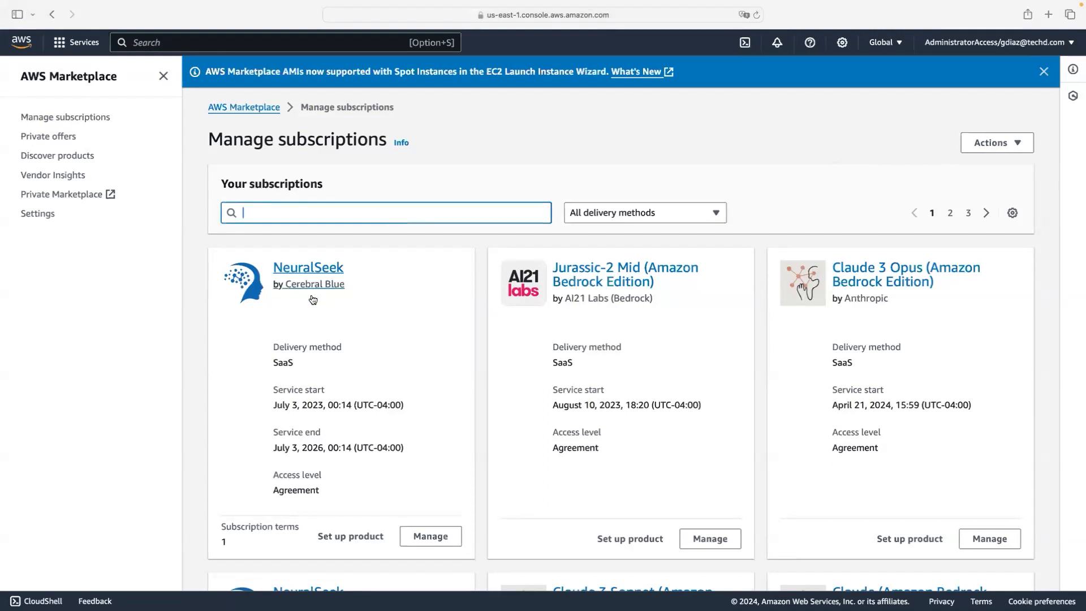
scroll(316, 297, down, 5)
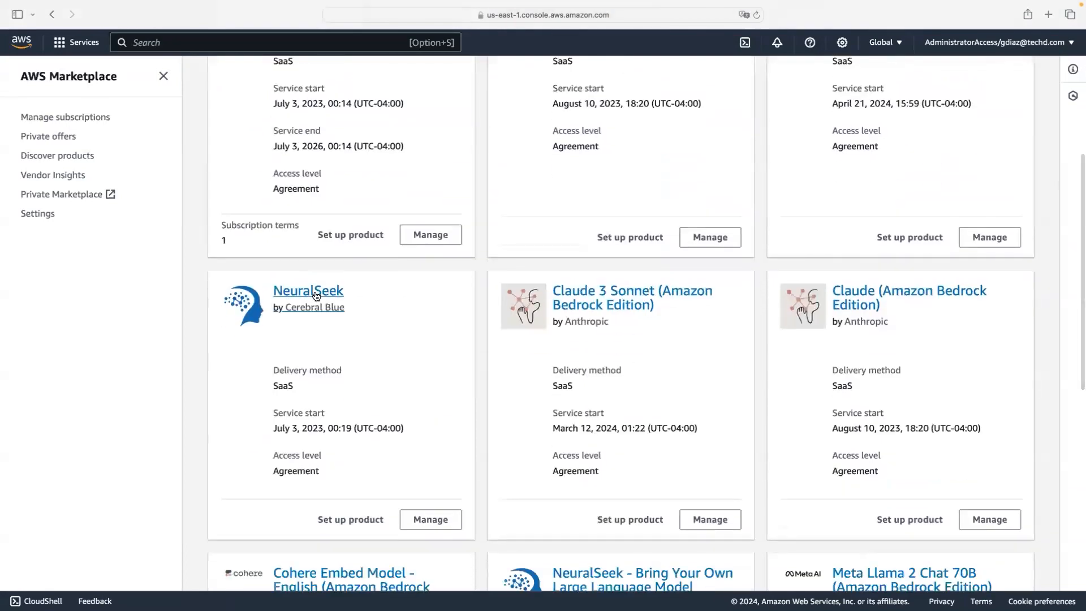
scroll(316, 295, up, 4)
scroll(315, 294, down, 3)
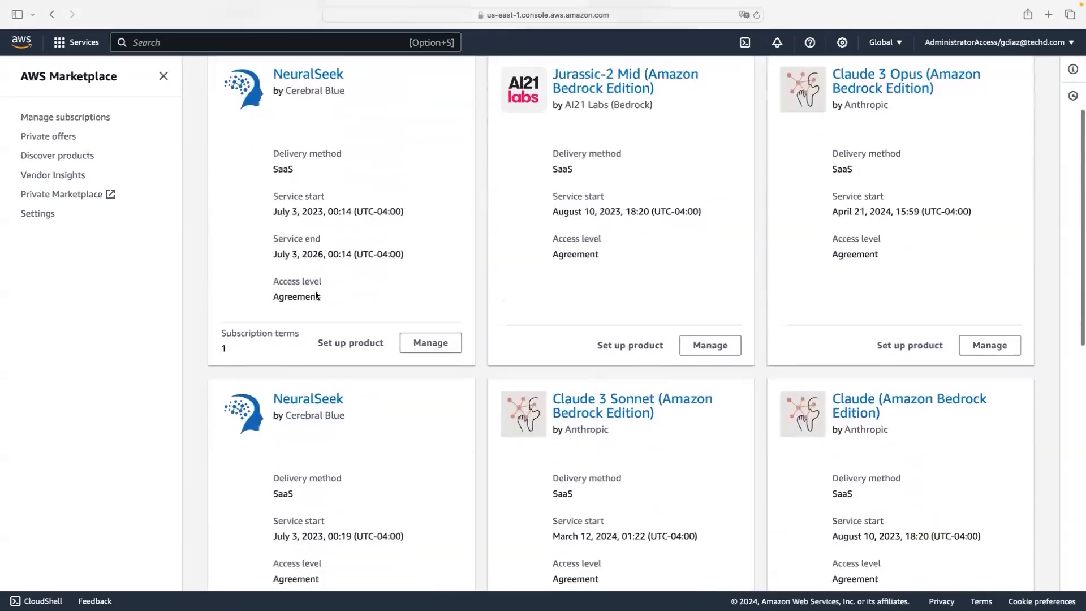
scroll(314, 293, down, 3)
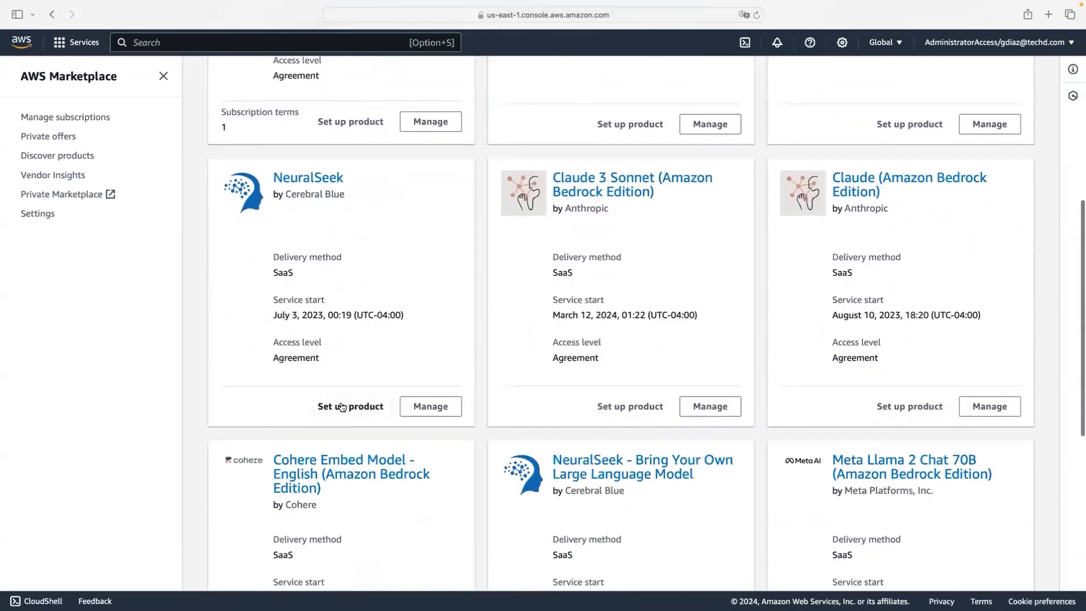
click(365, 406)
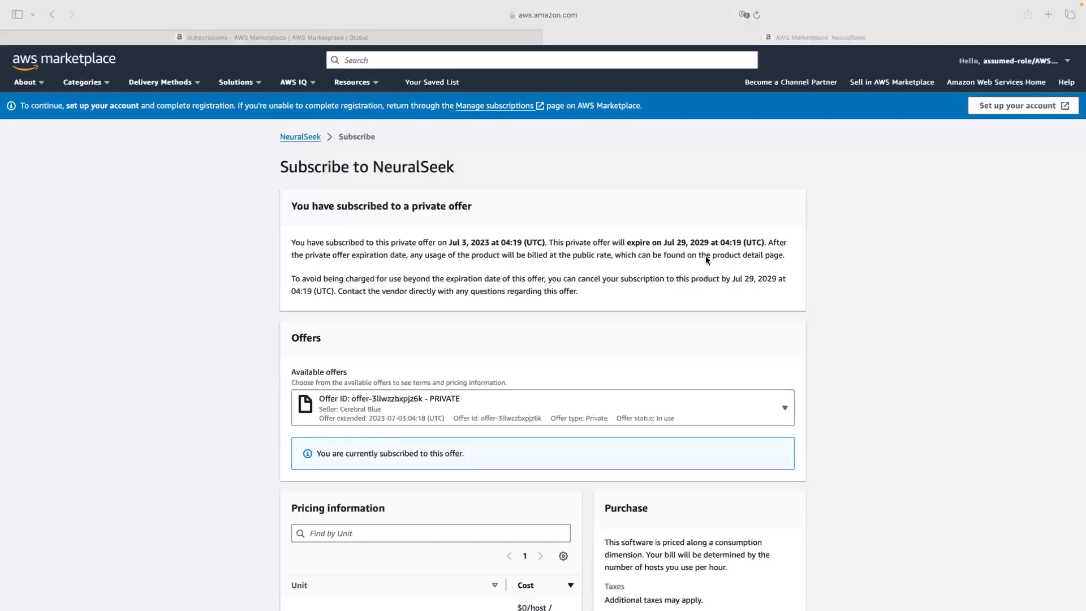
Step: Choose 'Set up your account' on the NeuralSeek subscribe page
scroll(705, 256, down, 2)
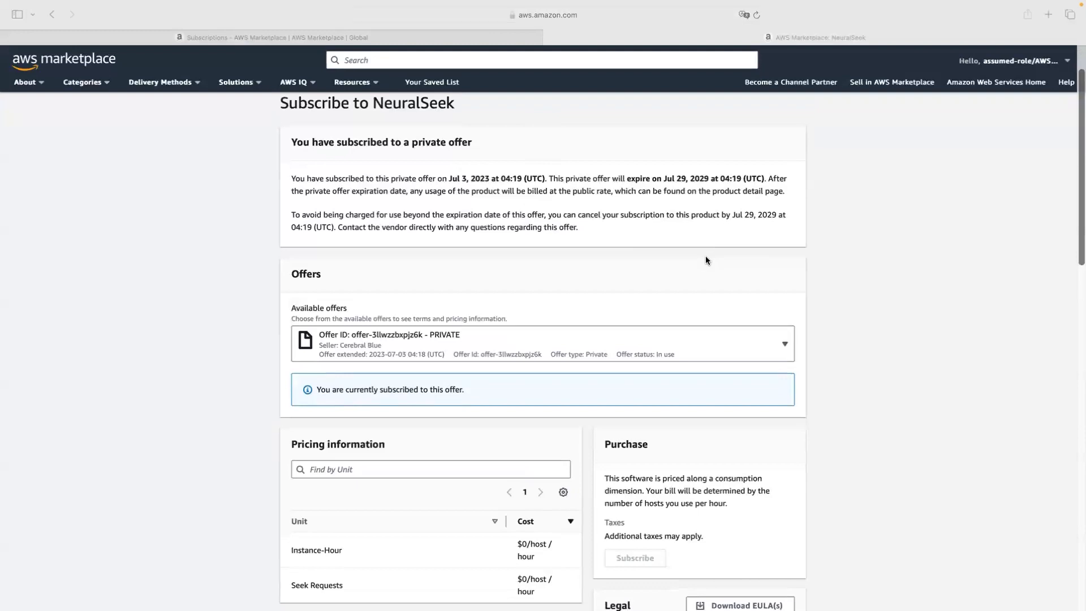
scroll(705, 255, down, 7)
scroll(705, 255, up, 2)
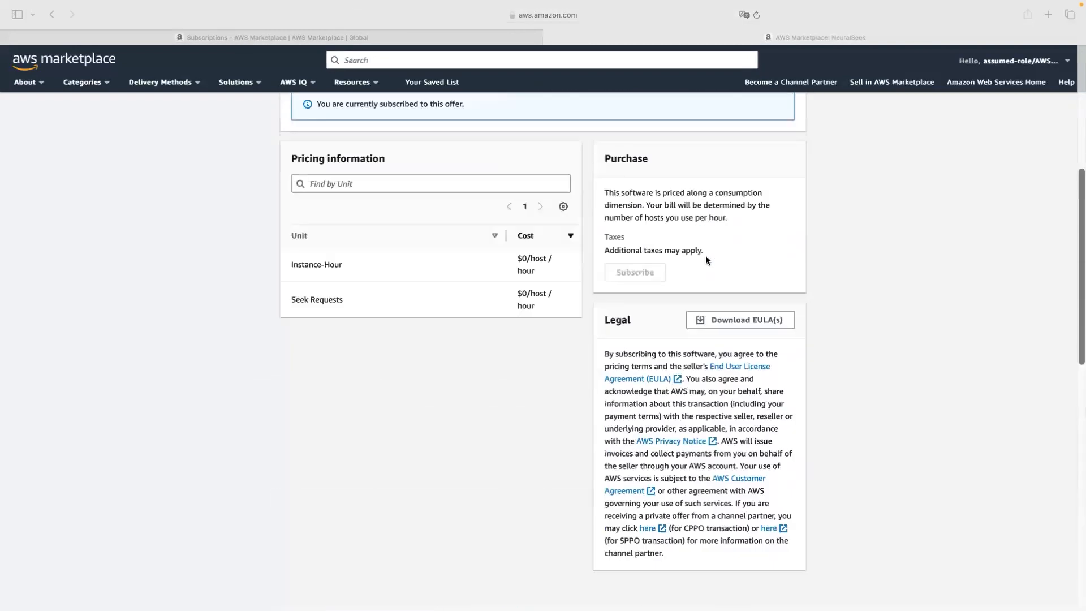
scroll(704, 256, up, 6)
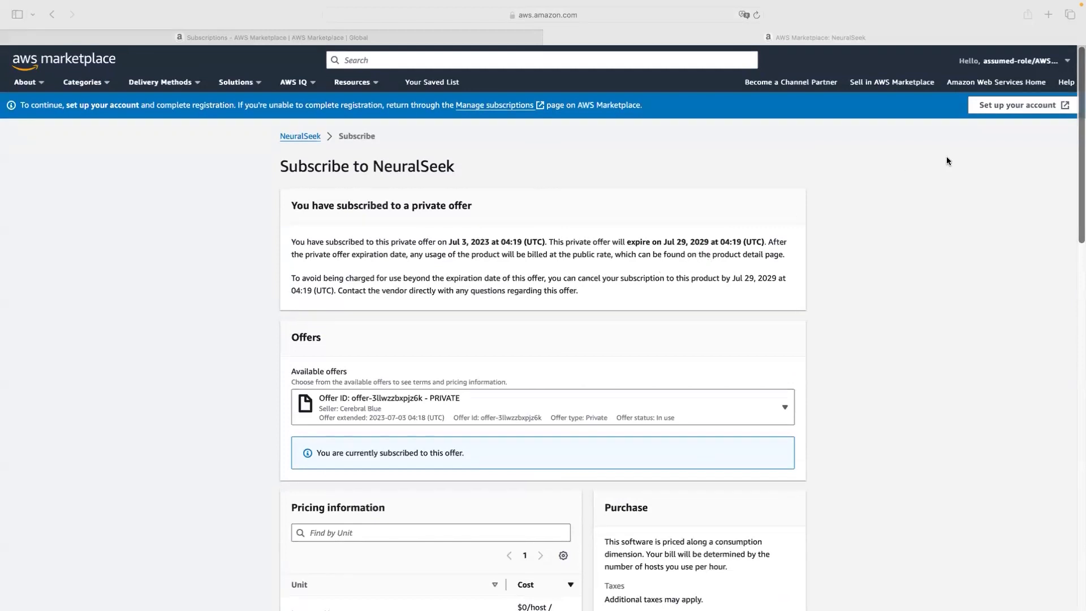
click(1004, 110)
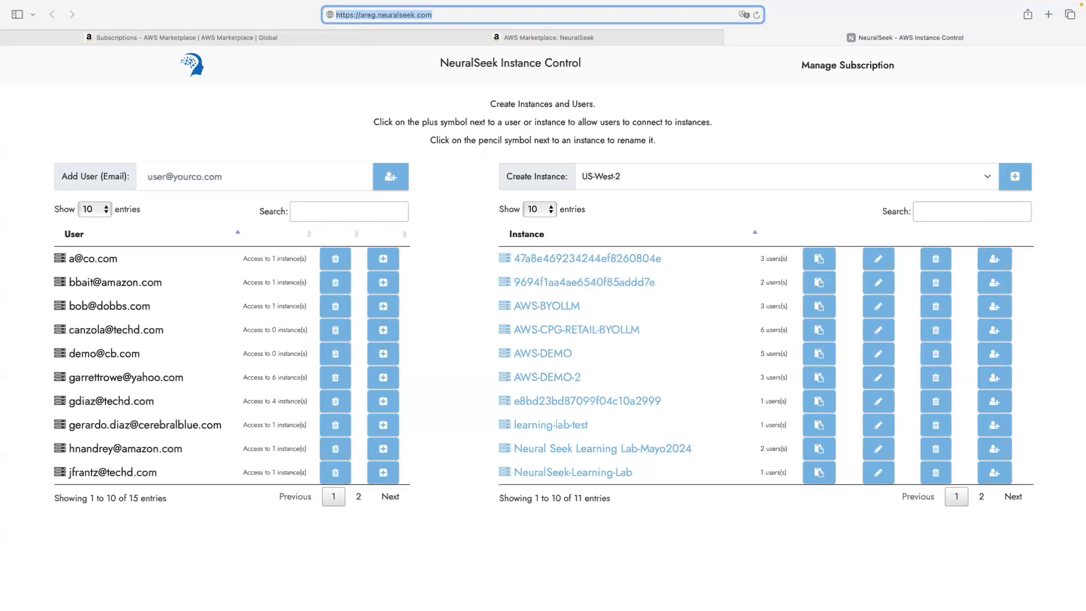
Step: Enter the user's e-mail address in Add User and submit it
click(279, 170)
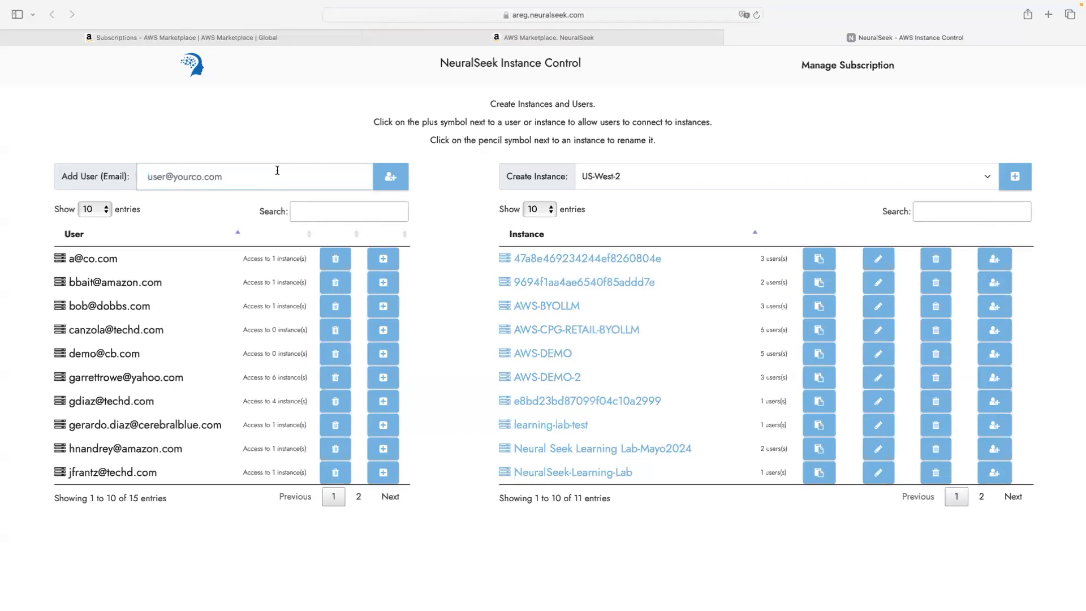
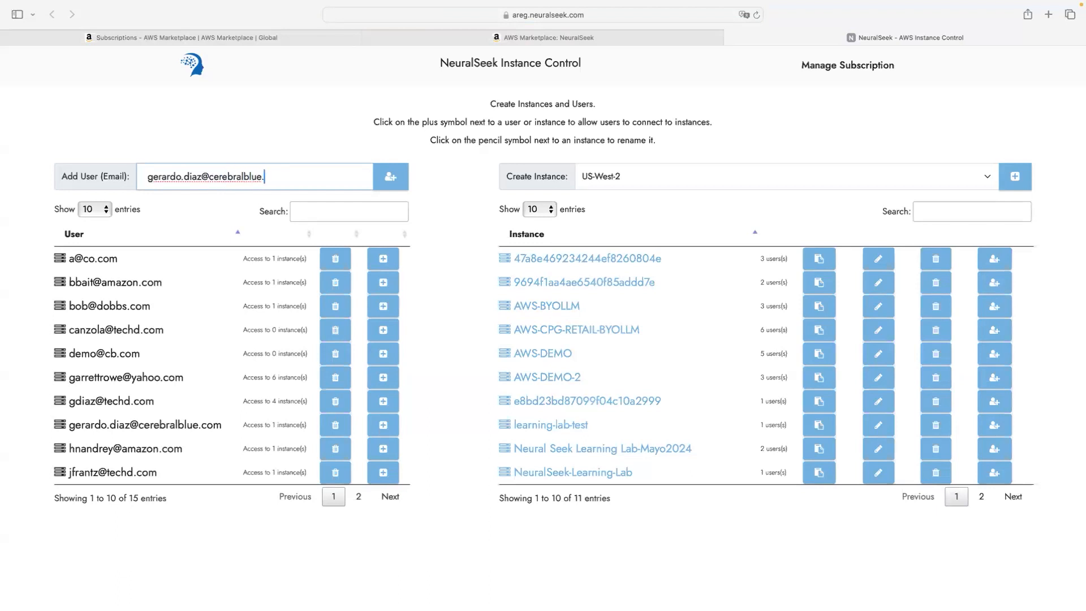
click(393, 179)
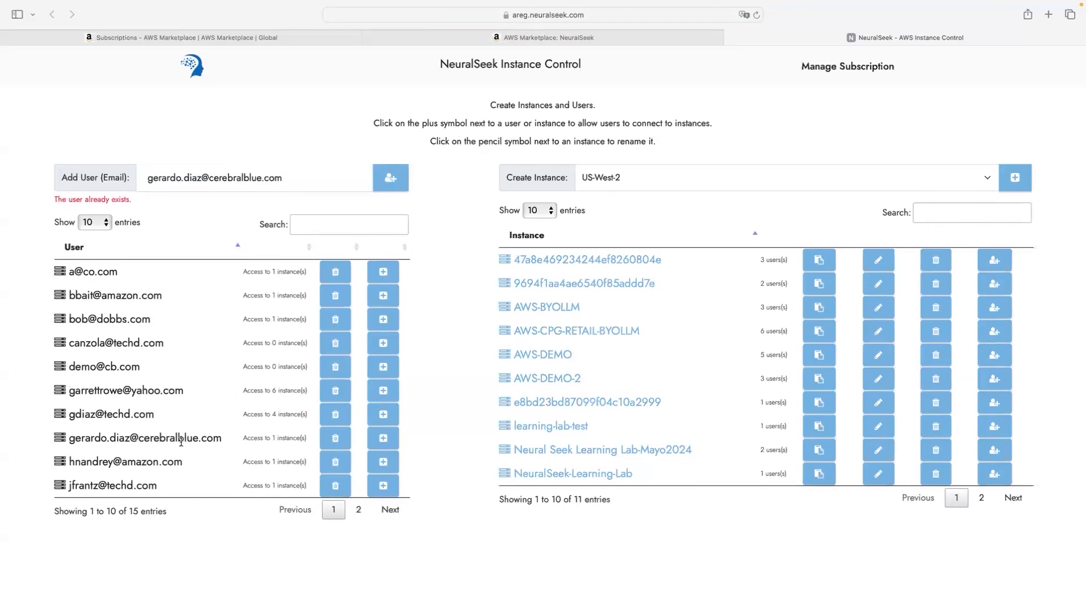
Step: Delete the already-existing user with that e-mail and add it again
click(335, 436)
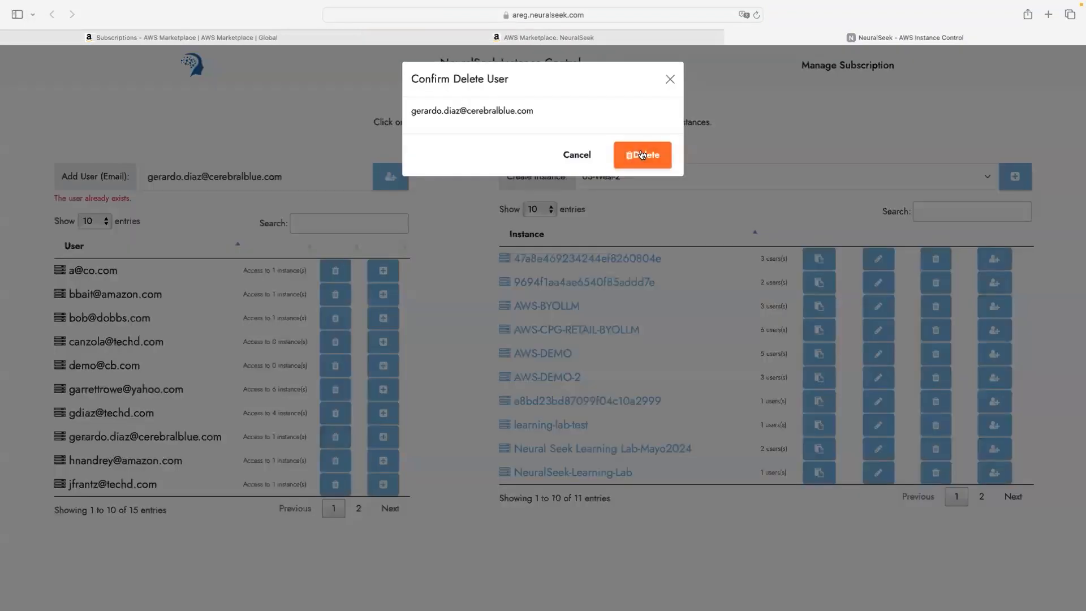
click(640, 151)
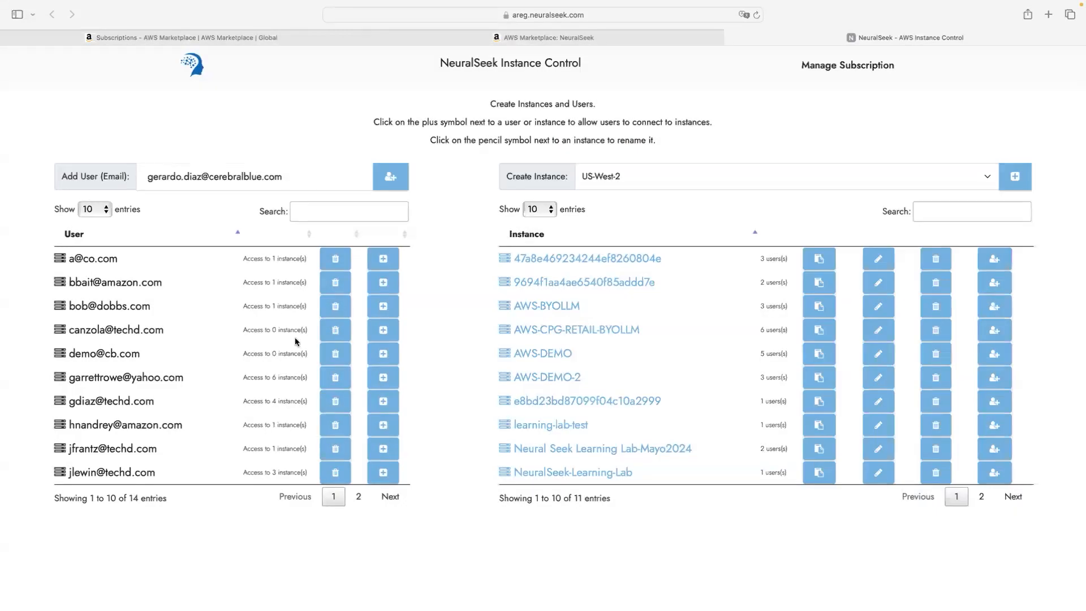
click(396, 180)
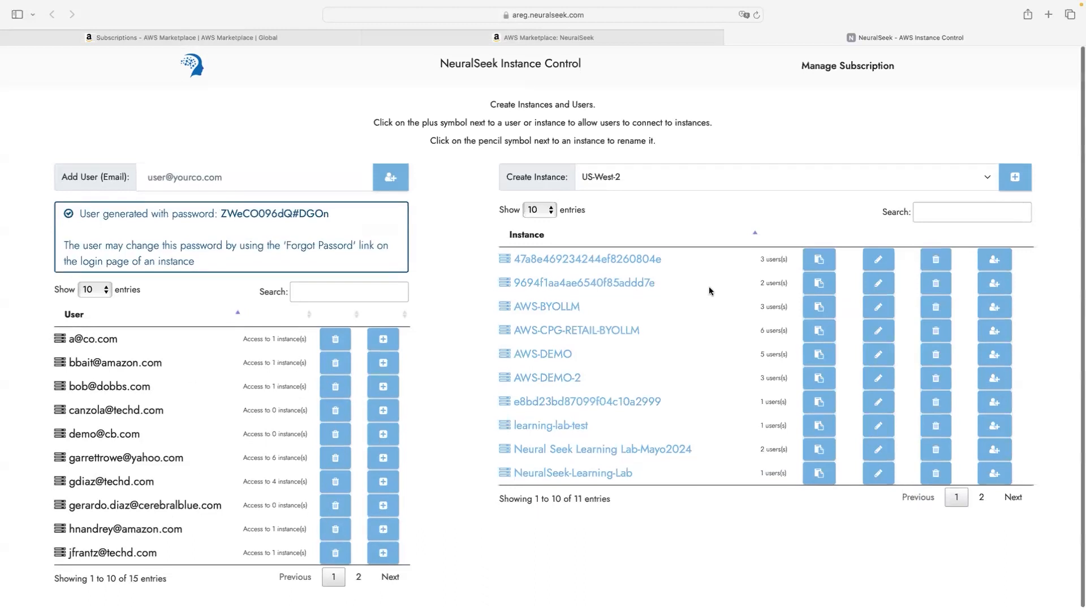
Step: Create a new NeuralSeek instance in region US-West-2
click(702, 177)
click(714, 171)
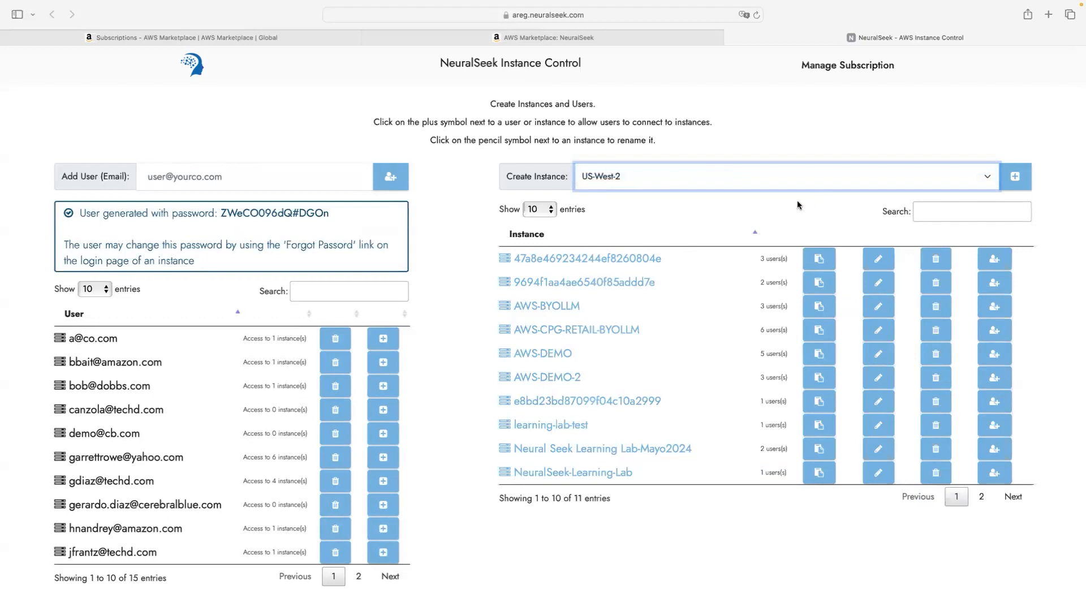
click(1015, 178)
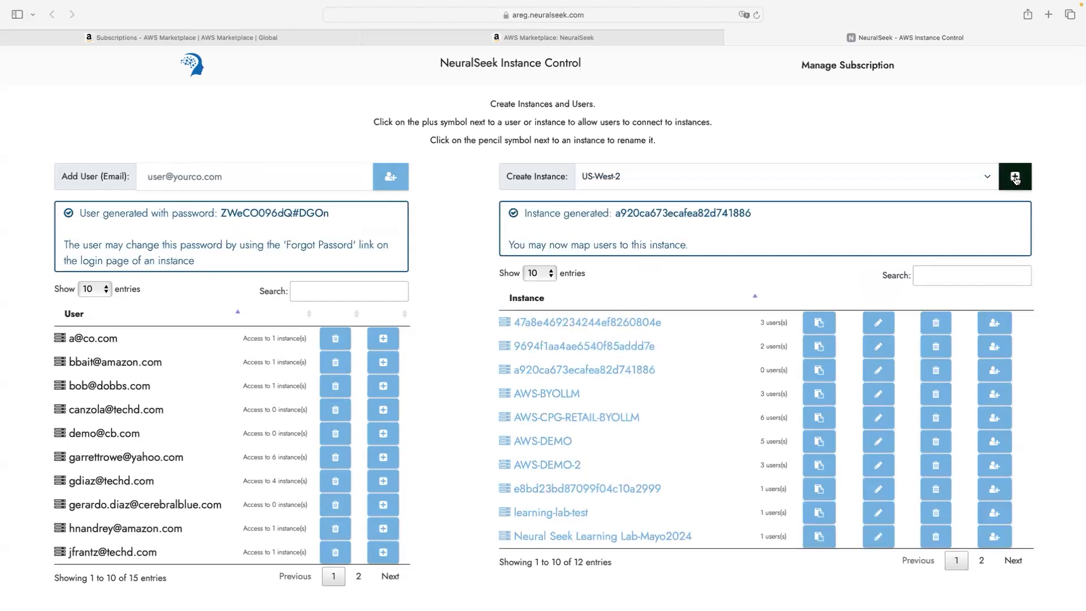
Step: Copy the new instance's generated ID, open it in a tab, and return to Instance Control
drag(621, 214, 752, 216)
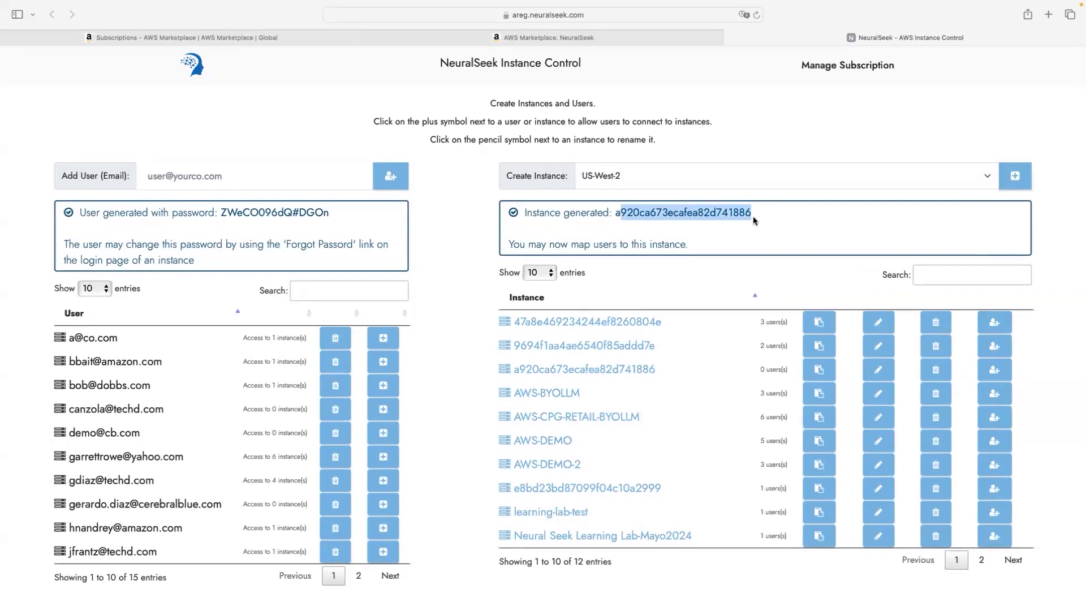
click(570, 373)
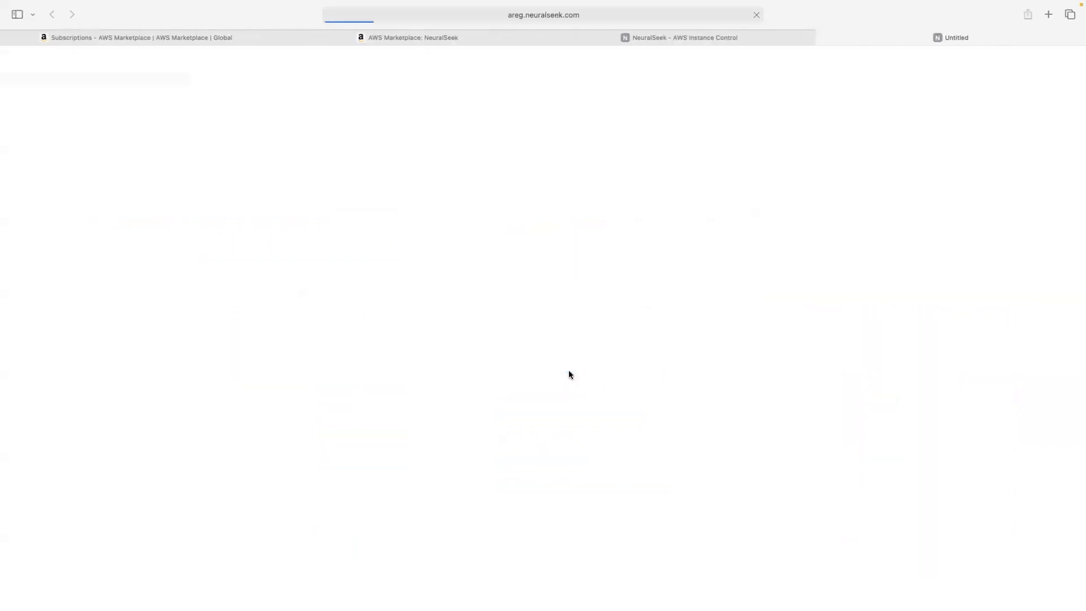
click(686, 37)
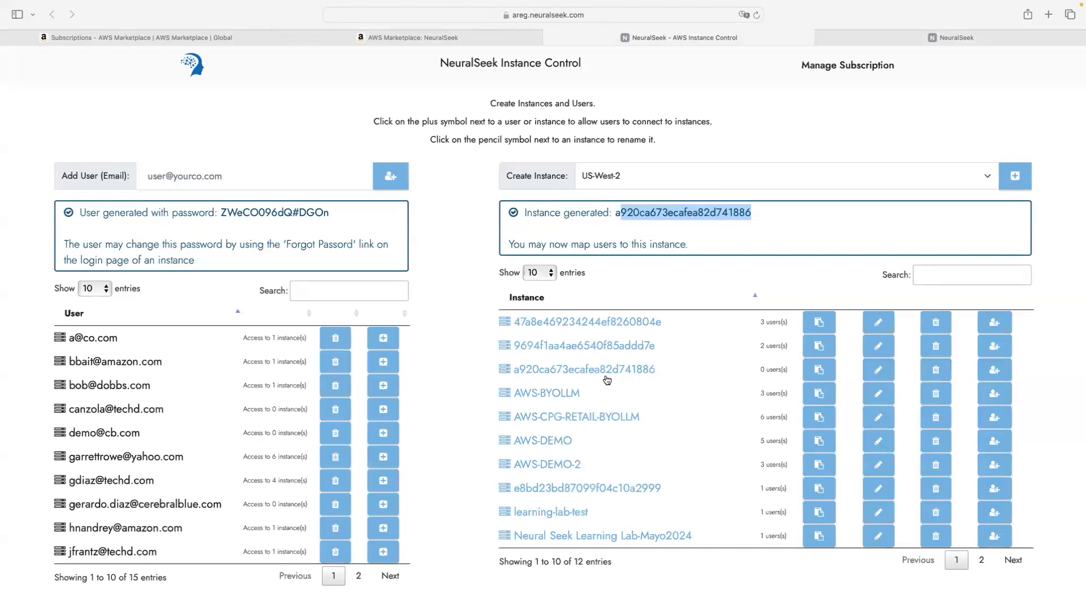
click(877, 374)
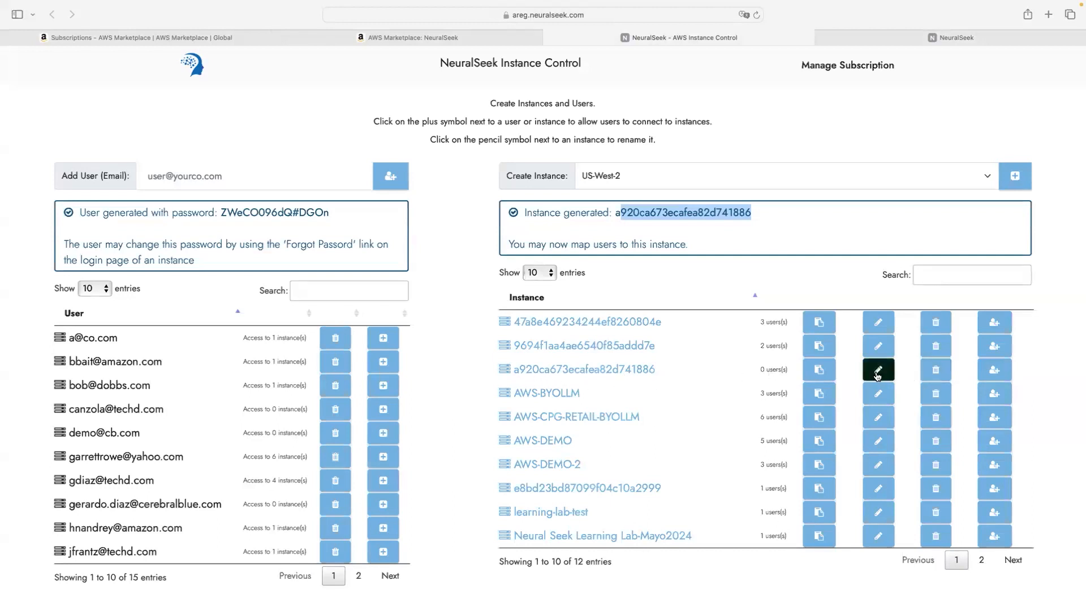
Step: Rename the new US-West-2 instance to 'learning-lab-15-mayo' and save
click(877, 375)
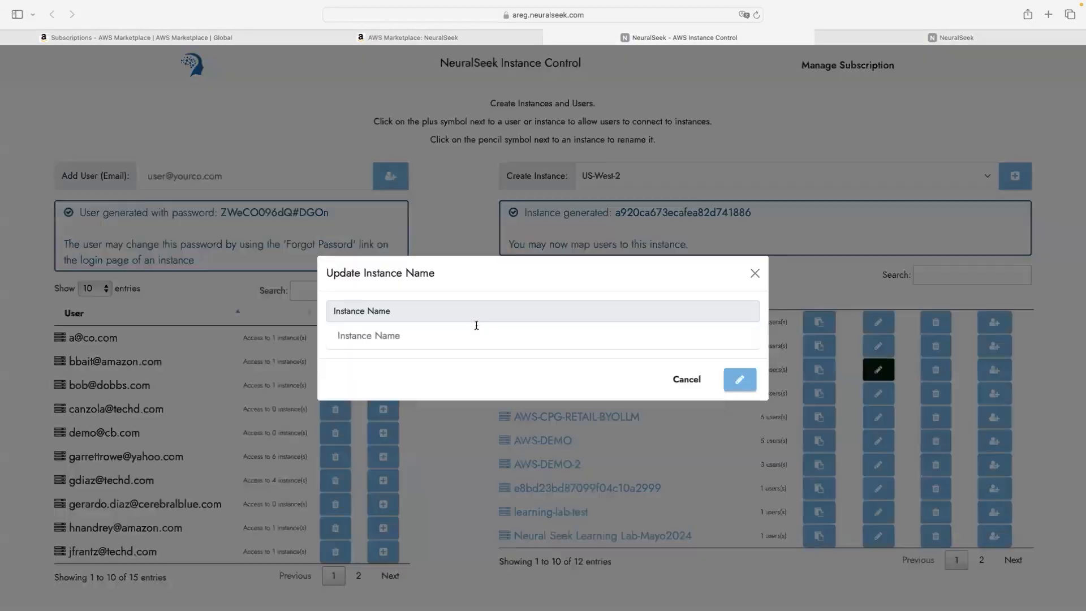
click(456, 326)
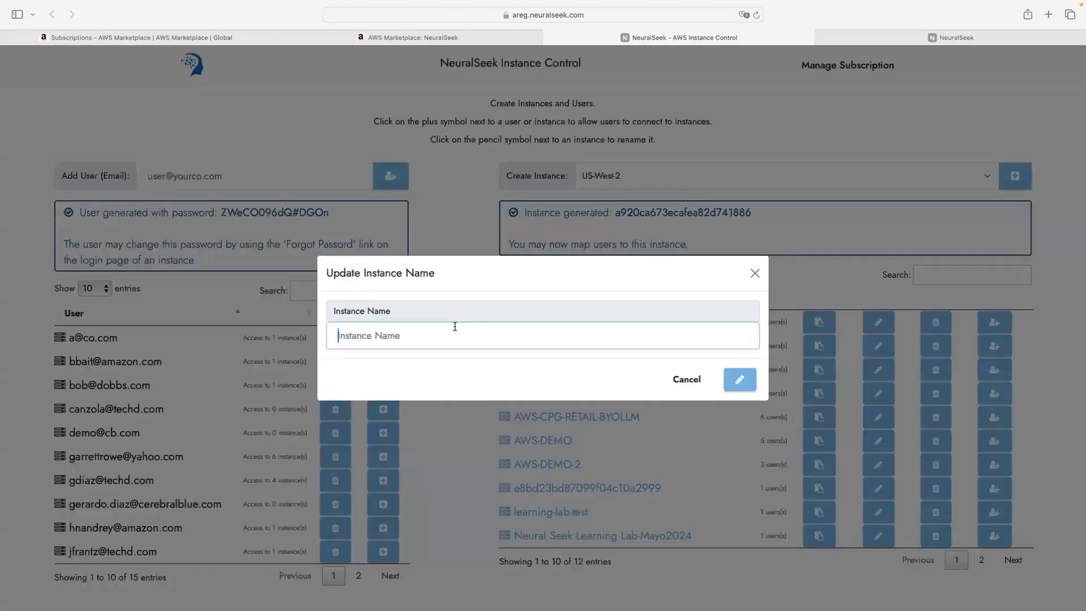
text(learning-lab-15-mayo)
click(738, 377)
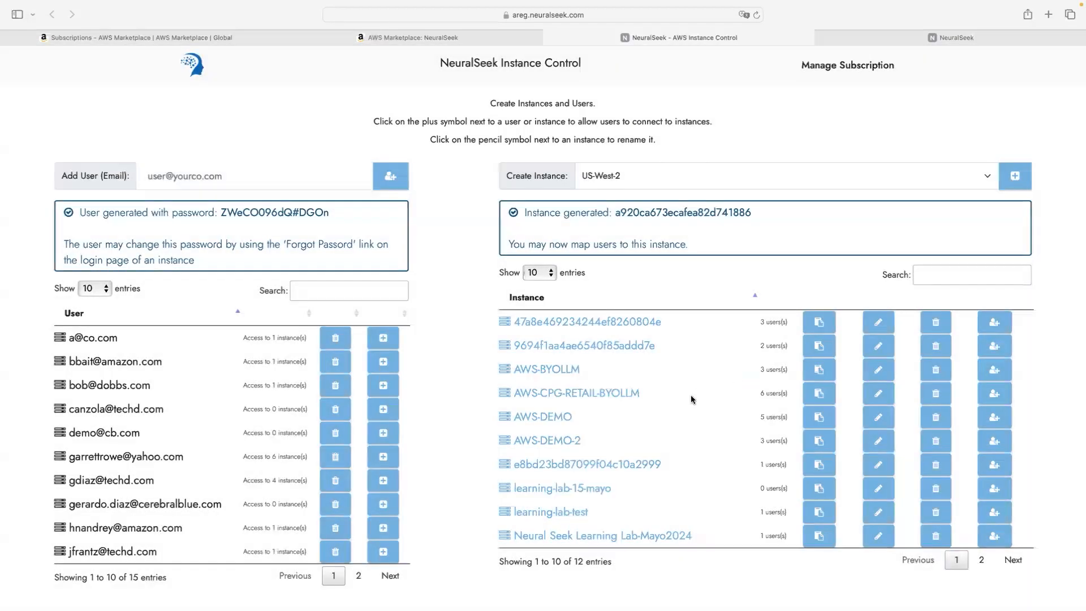
scroll(692, 400, down, 1)
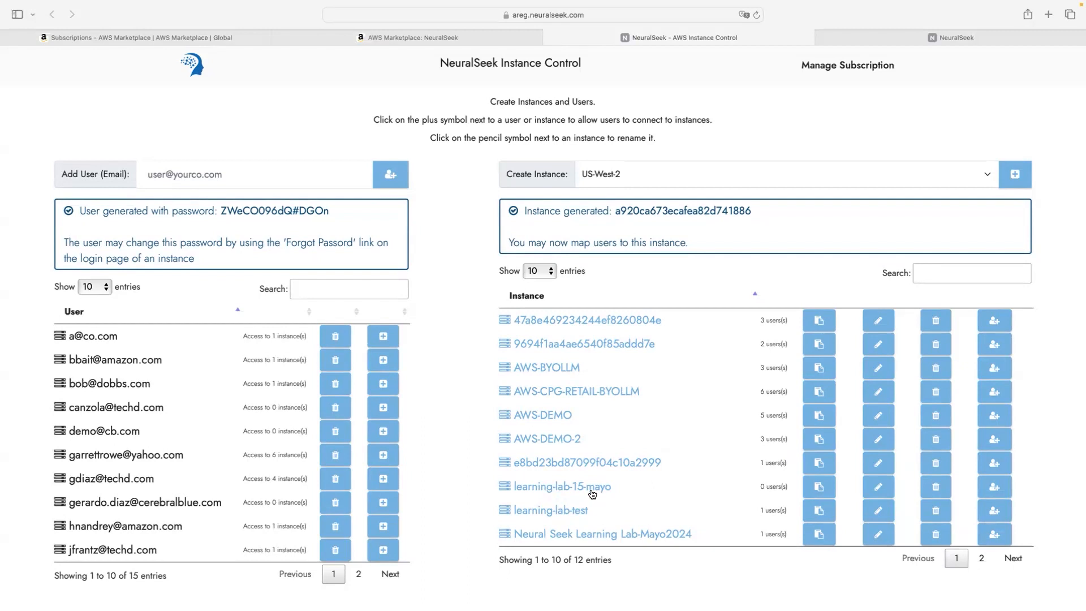
scroll(593, 495, up, 1)
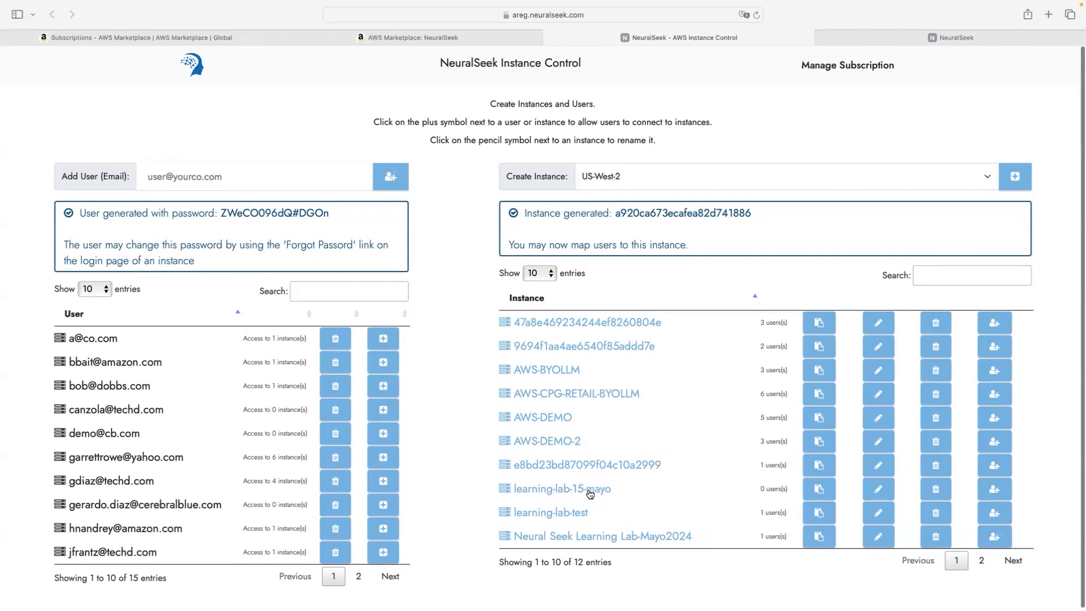
Step: Add the eighth user in Configure users for learning-lab-15-mayo, then open that instance's console
click(994, 492)
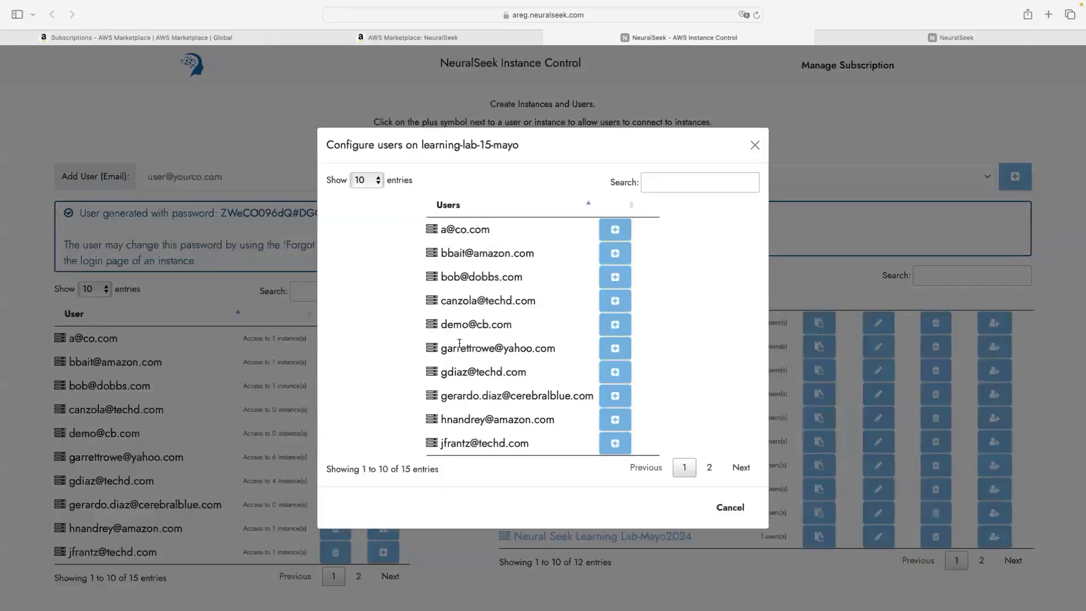
click(615, 395)
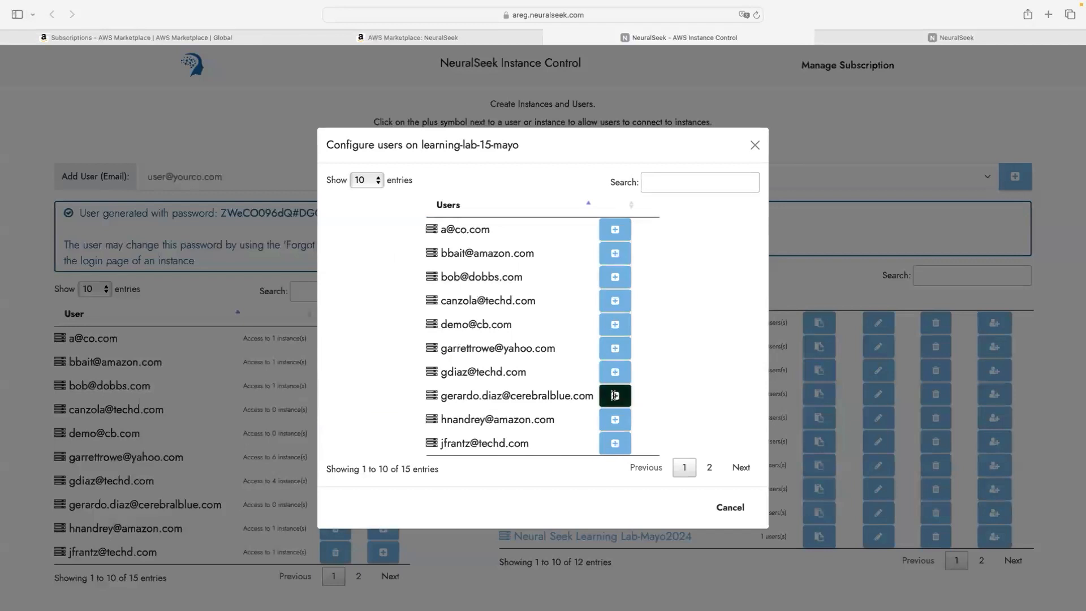
drag(437, 401, 619, 403)
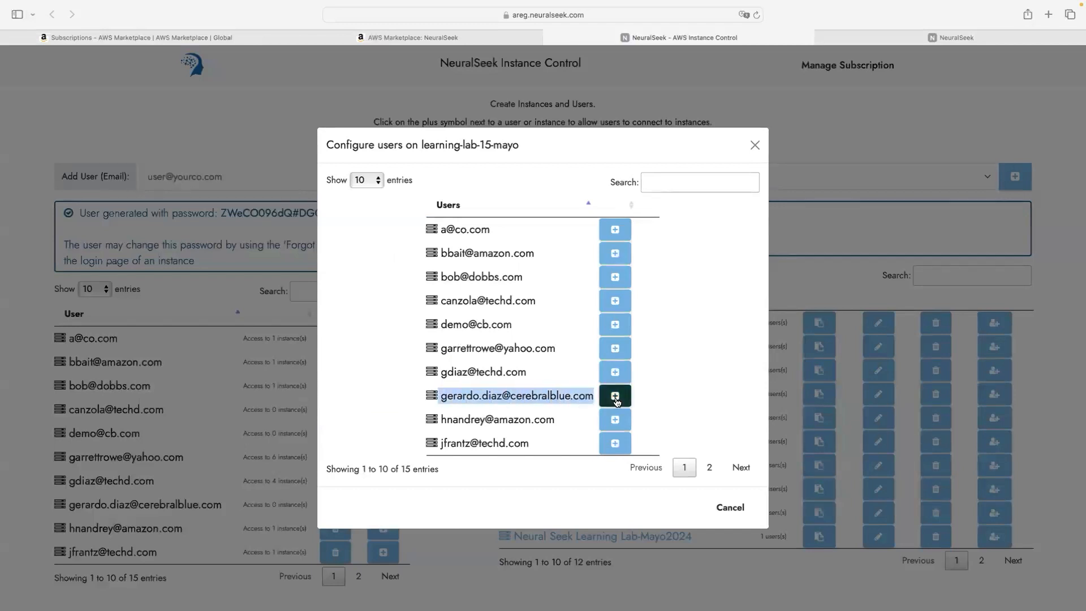
click(620, 403)
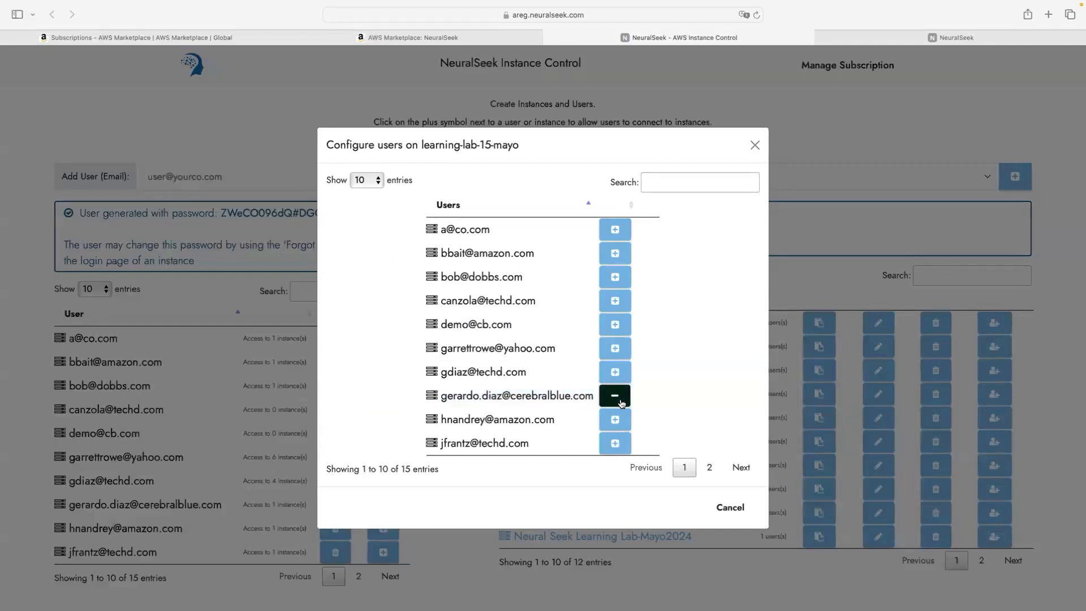
click(733, 511)
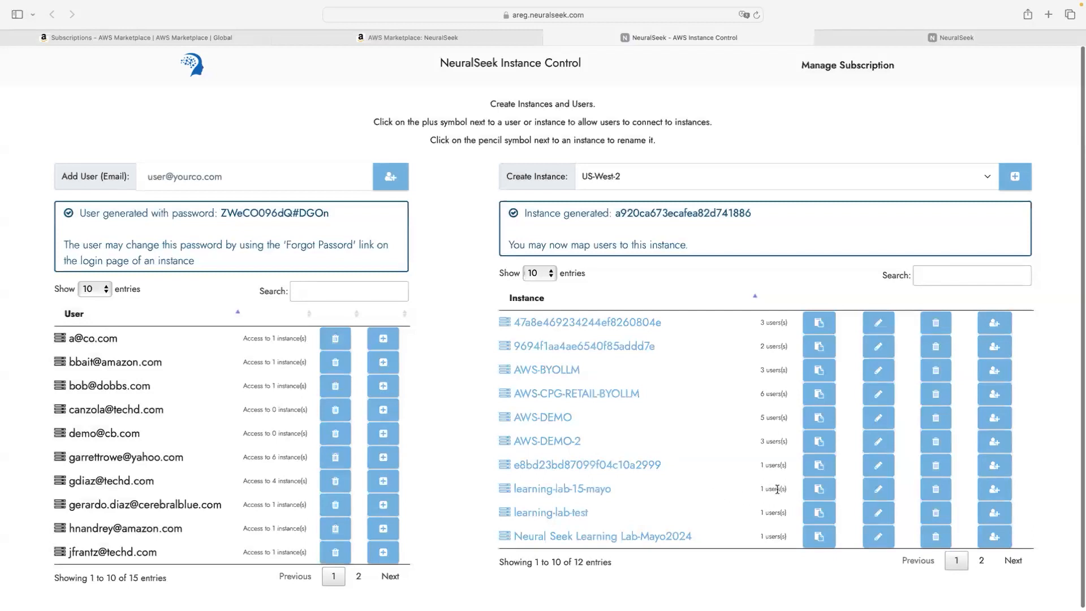
click(568, 490)
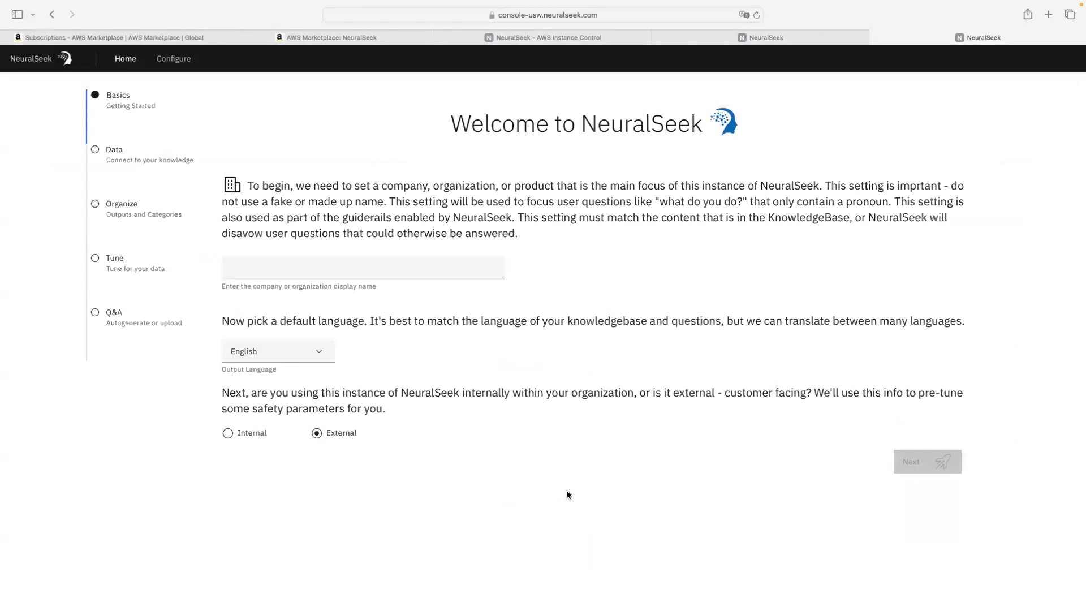
Step: Close the duplicate NeuralSeek tab and select the company name field
click(657, 38)
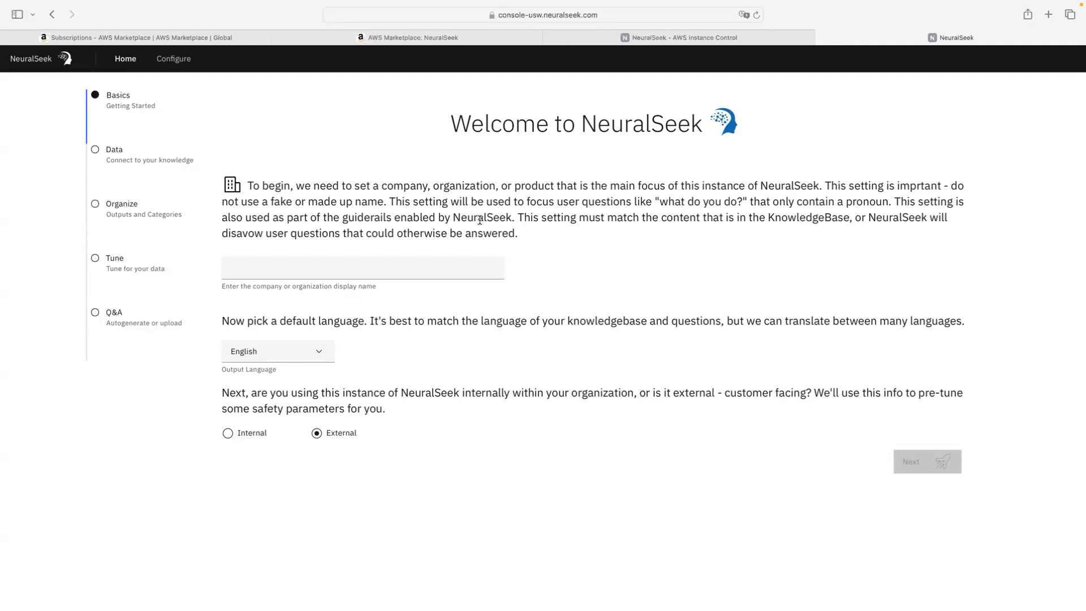
click(432, 270)
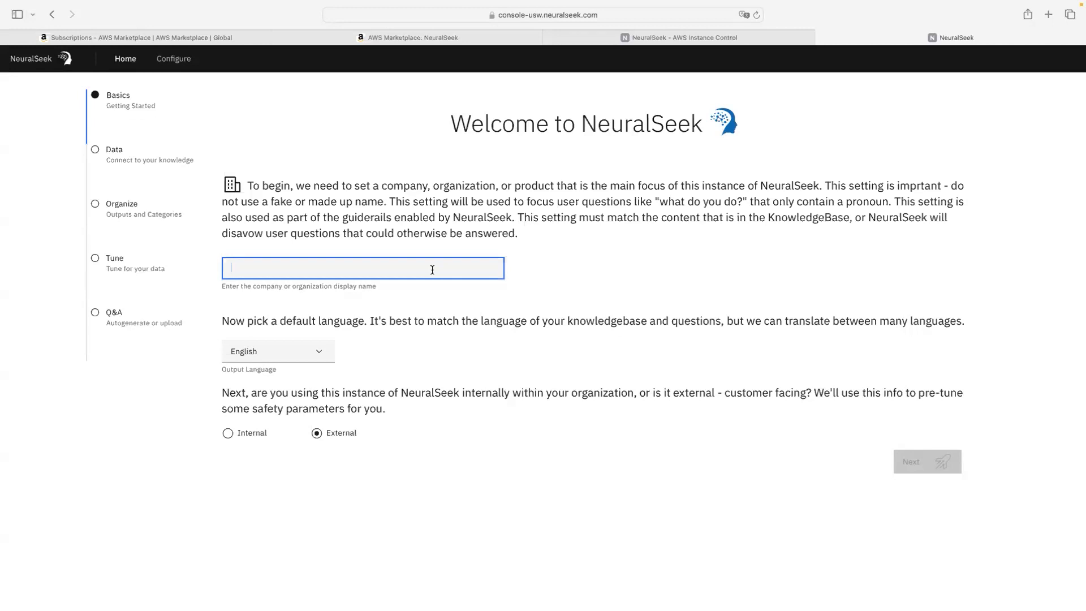
Step: Enter company name 'NeuralSeek', keep English output, choose Internal usage, and go to the Data step
text(N)
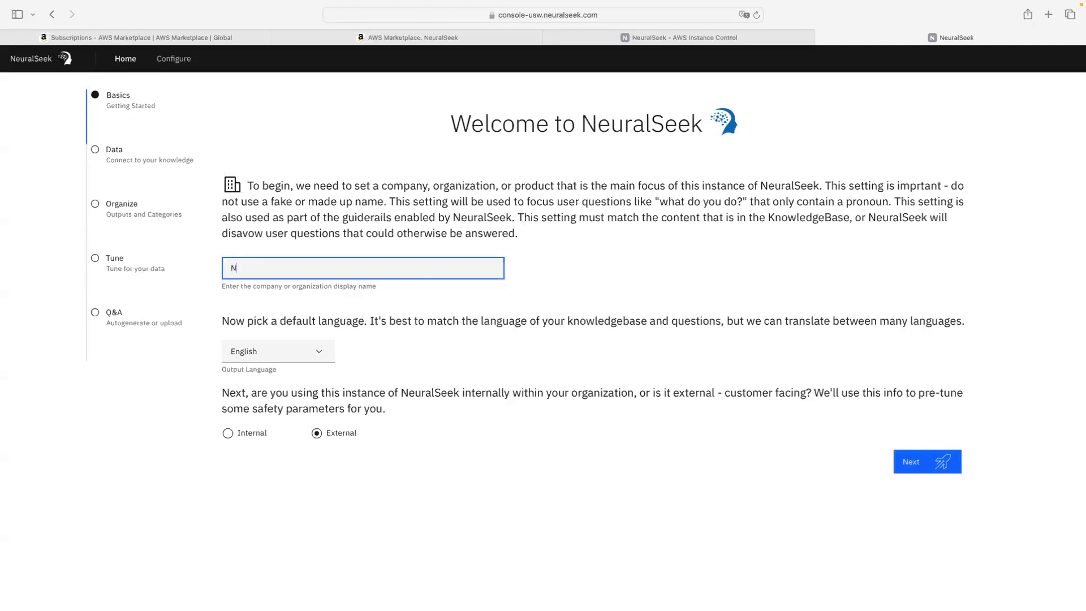
text(euralSeek)
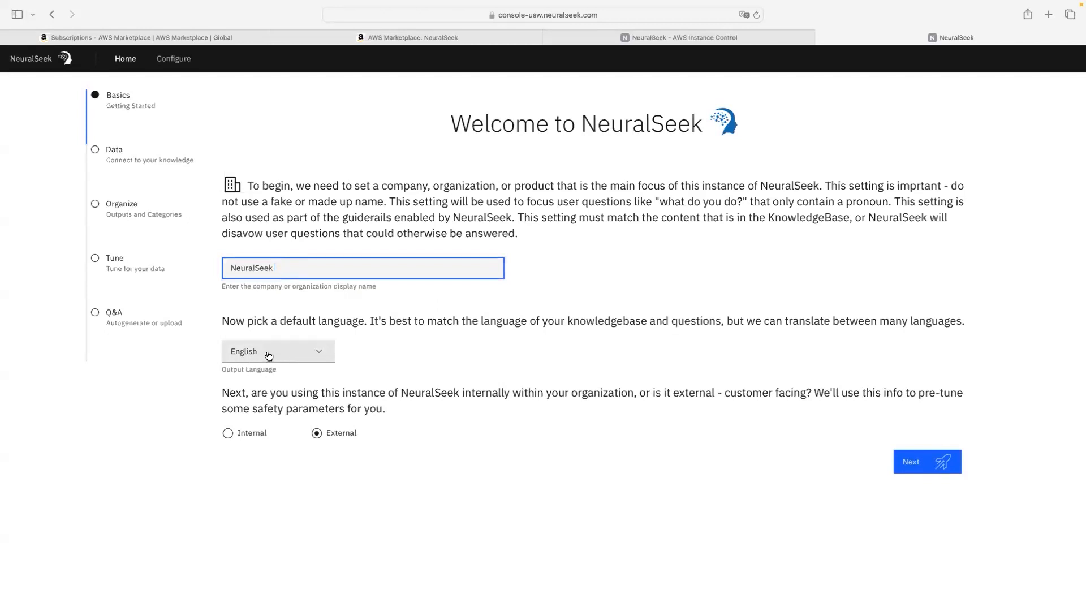
click(297, 354)
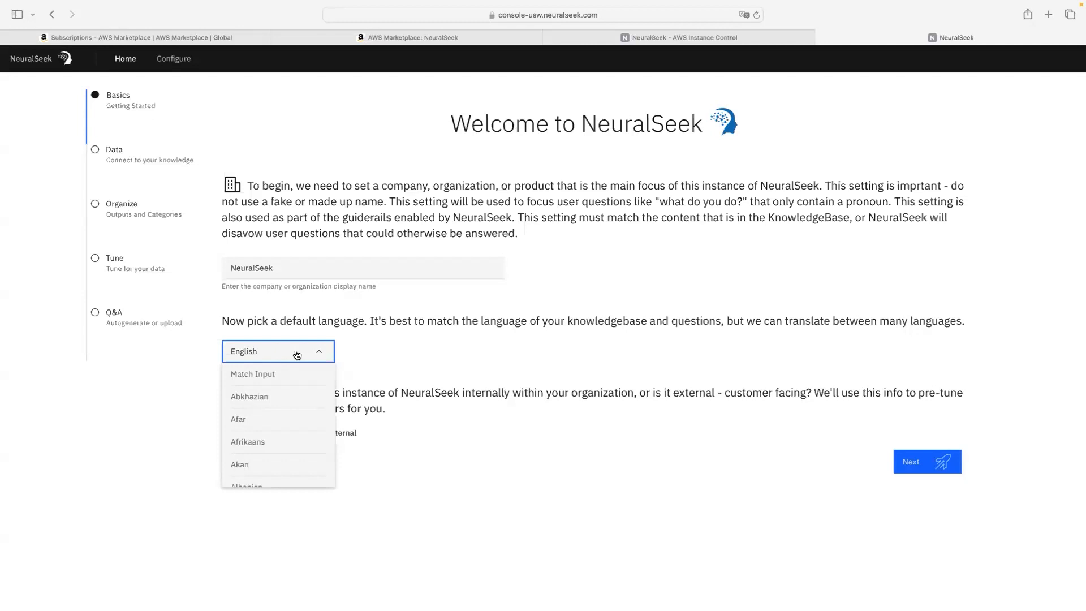
click(297, 354)
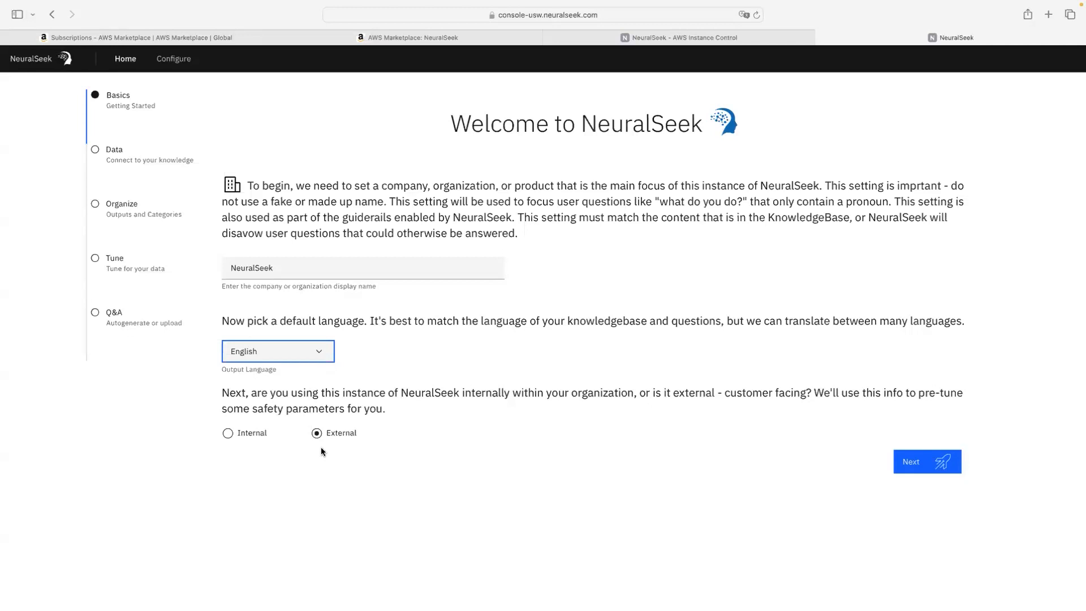
click(228, 434)
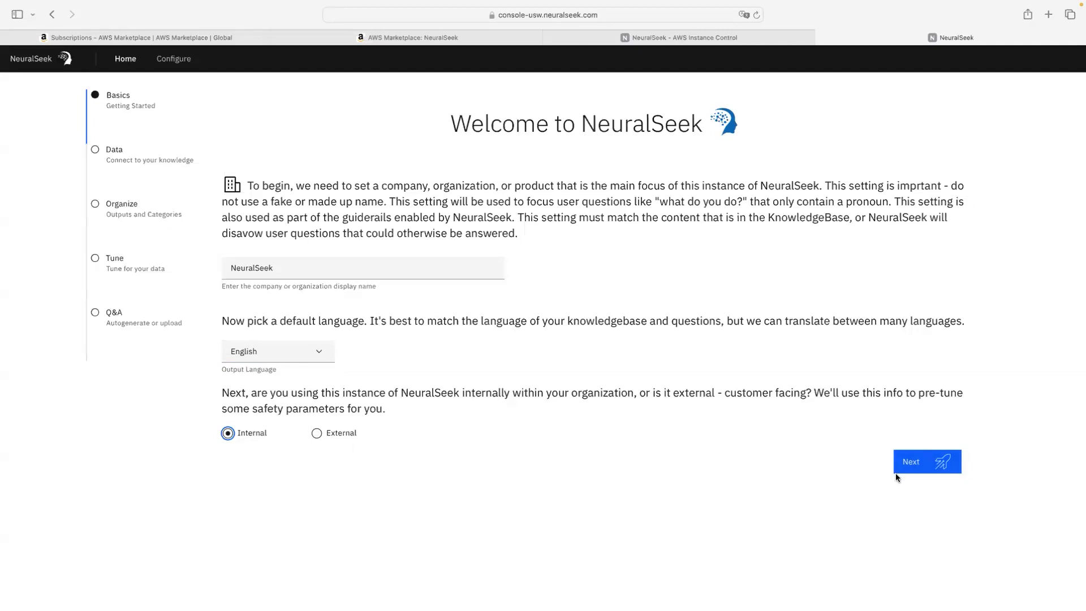
click(913, 466)
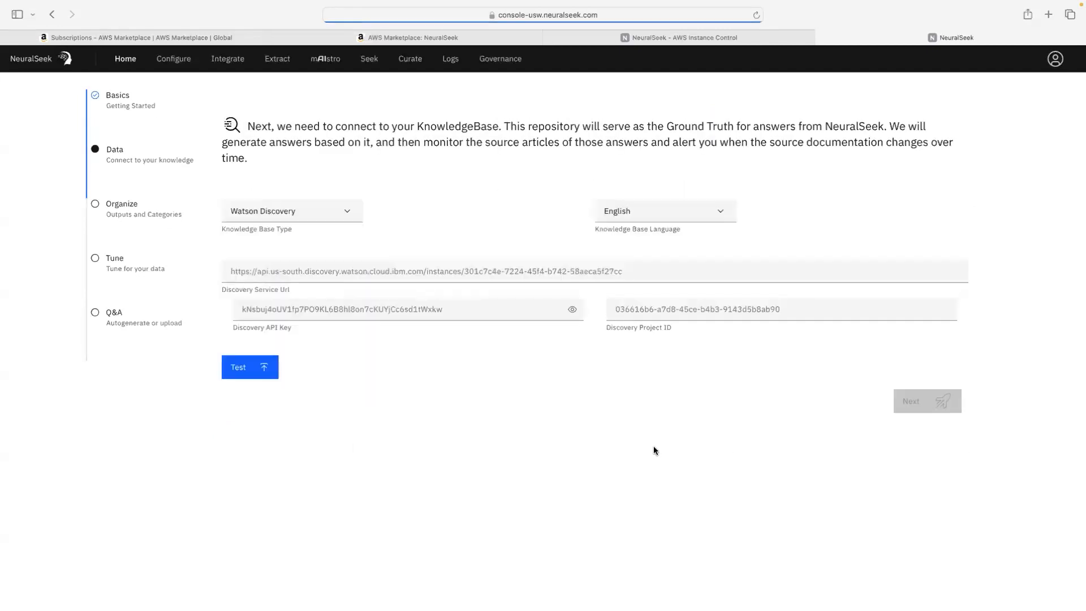
Step: Select Kendra as the NeuralSeek knowledge base type
click(266, 211)
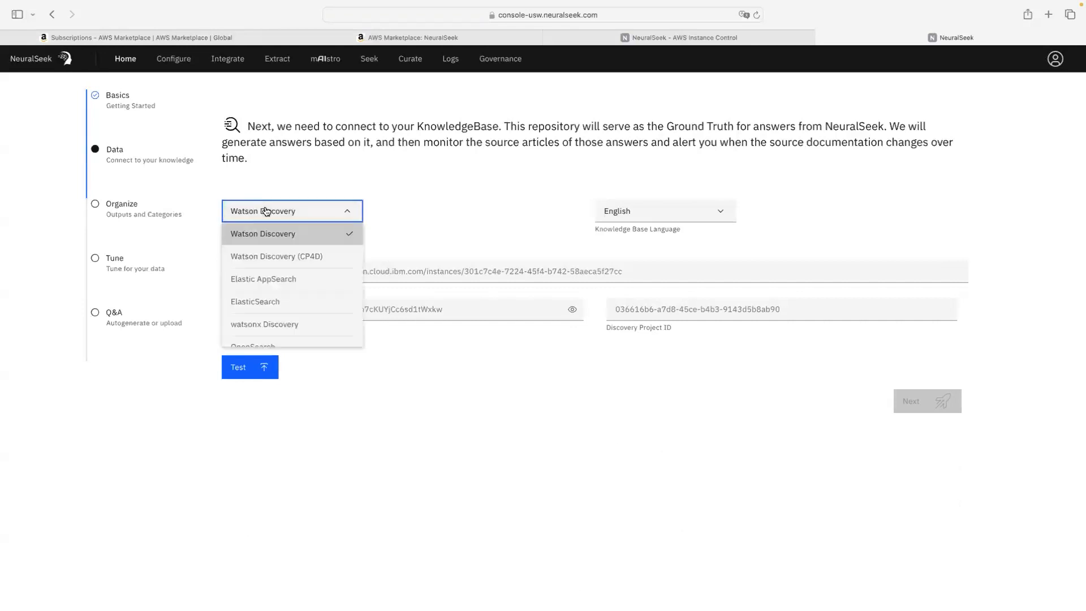
scroll(280, 260, down, 4)
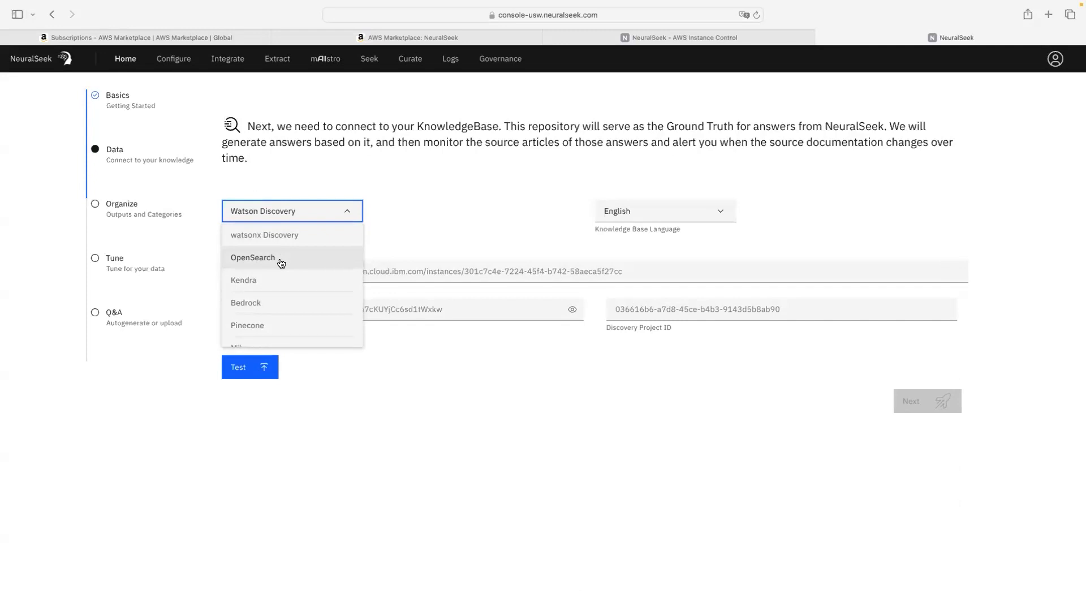
click(284, 279)
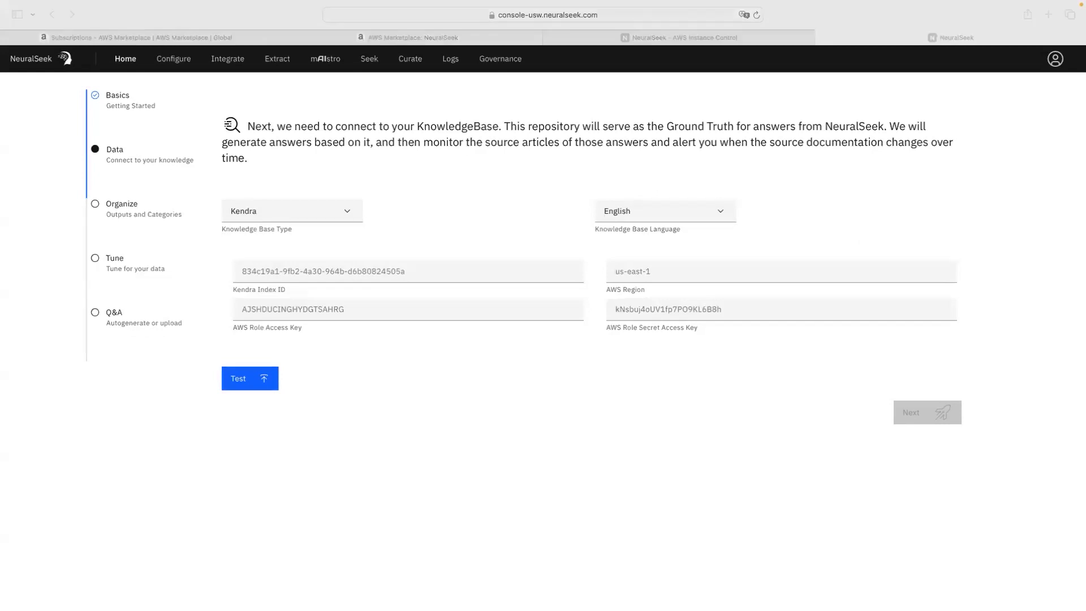
click(491, 273)
Step: Paste the Kendra Index ID into its field
click(500, 271)
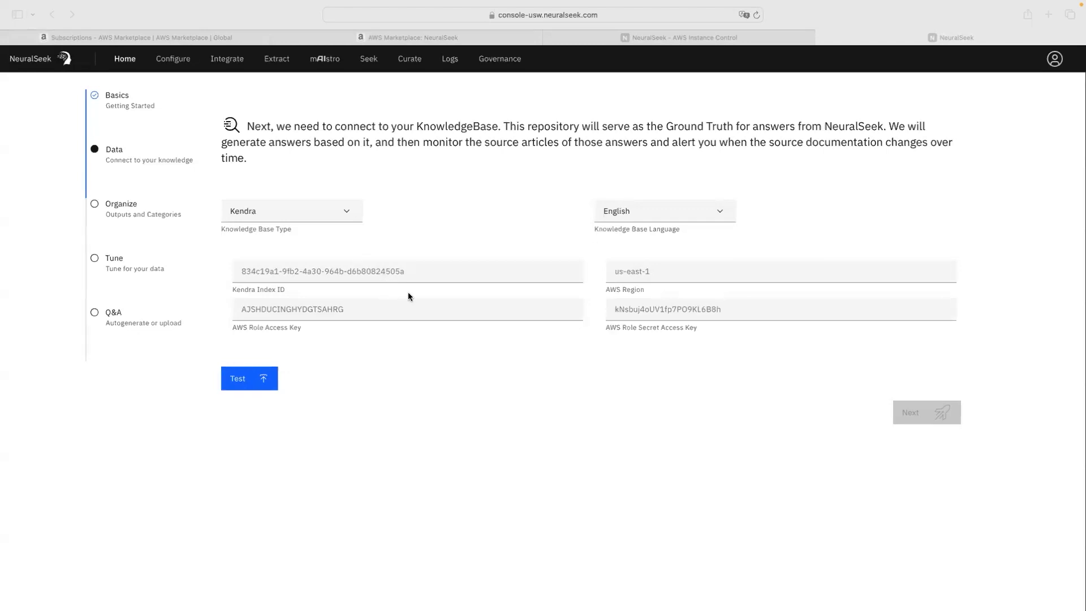
click(390, 273)
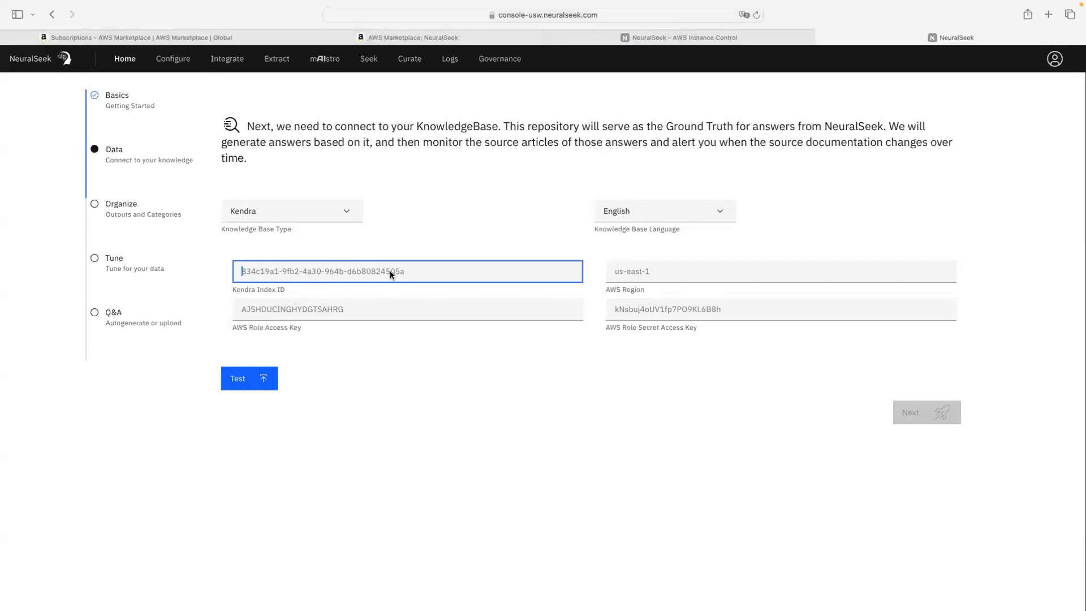
key(super+v)
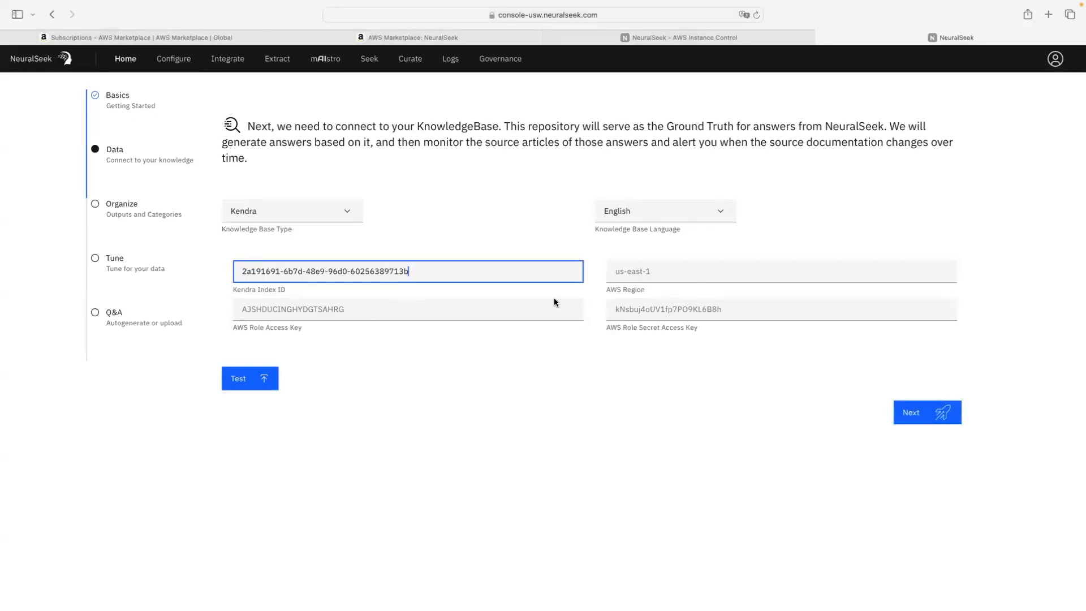
Step: Fill the AWS role Access Key and Secret Access Key from saved browser passwords
click(405, 307)
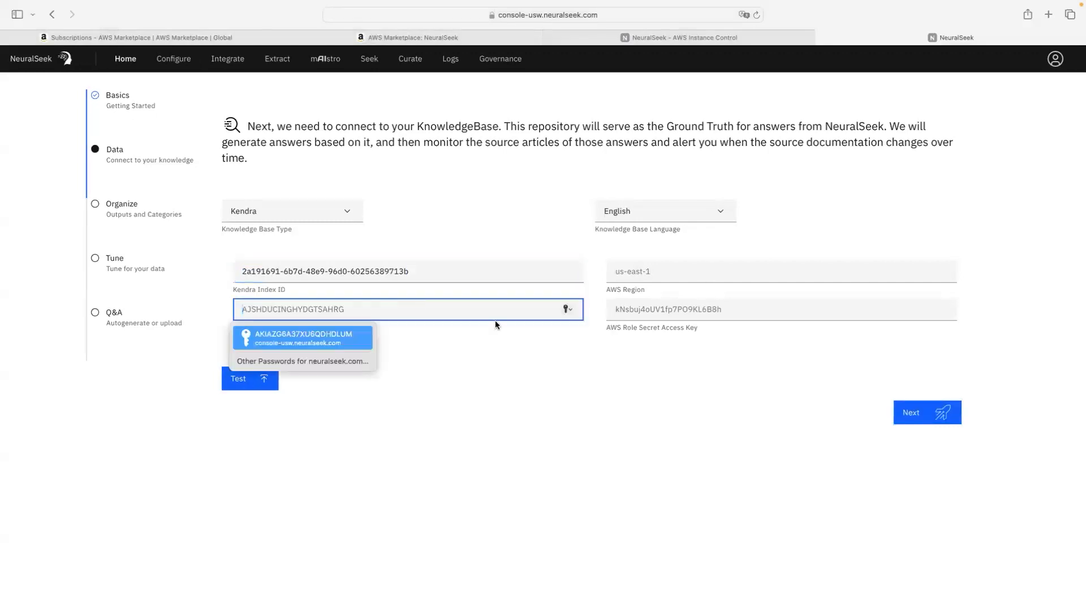
key(Escape)
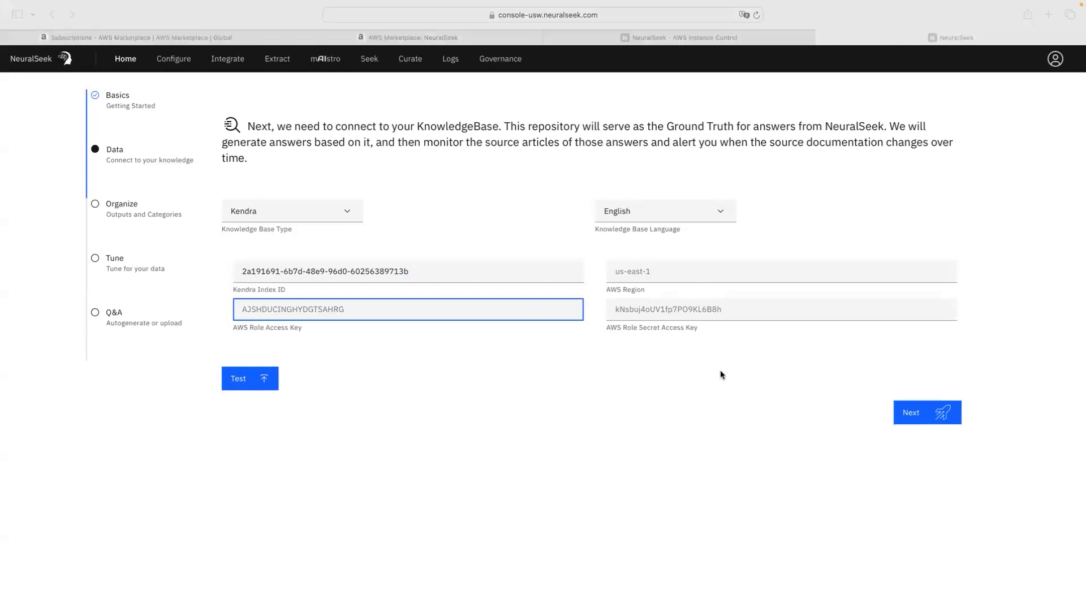
click(413, 310)
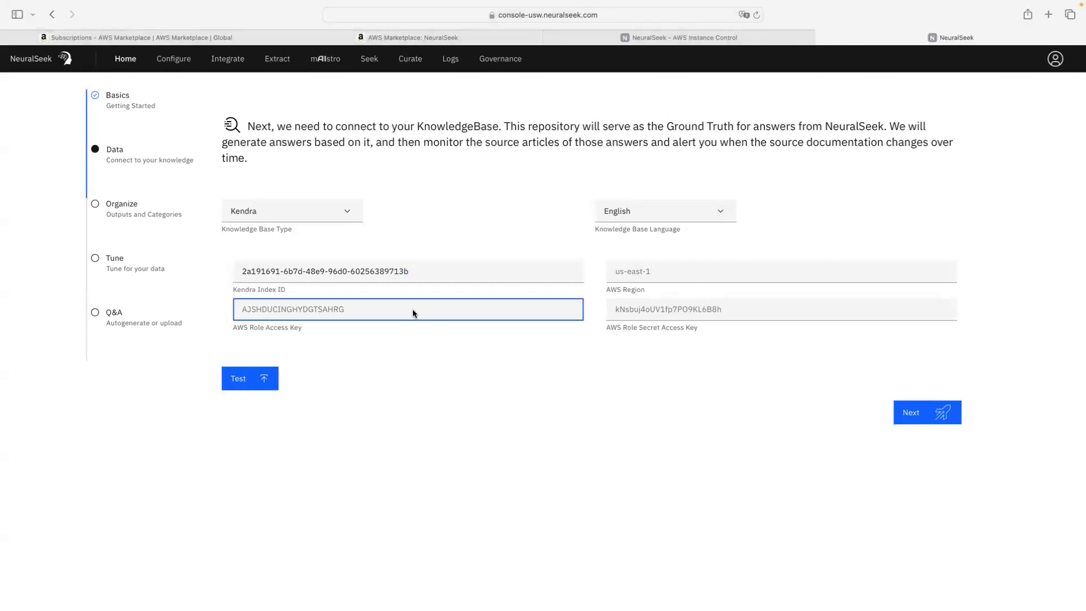
click(414, 309)
key(Return)
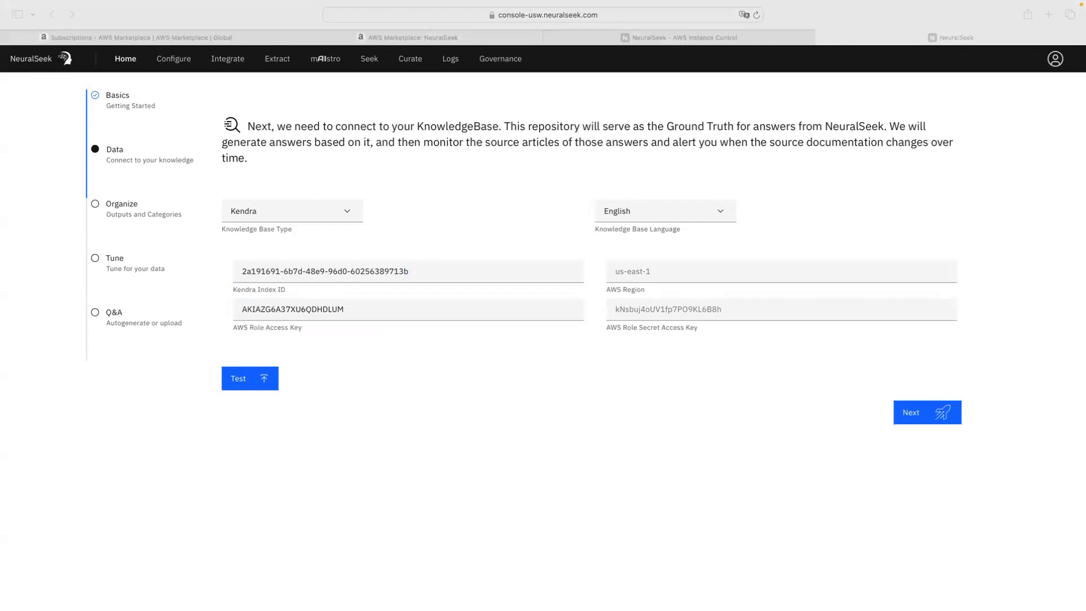
click(736, 310)
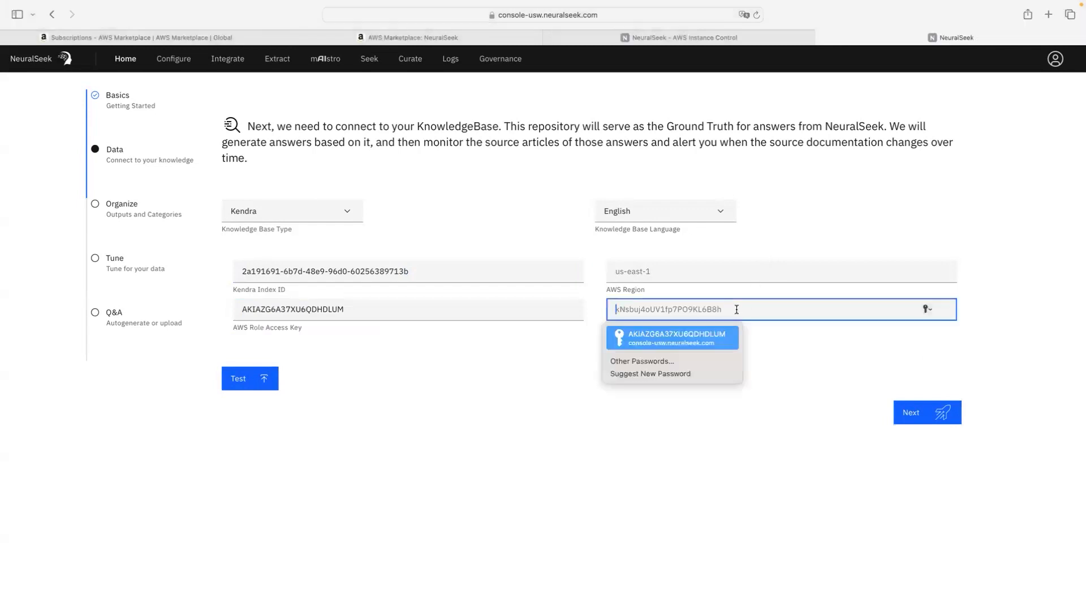
key(Return)
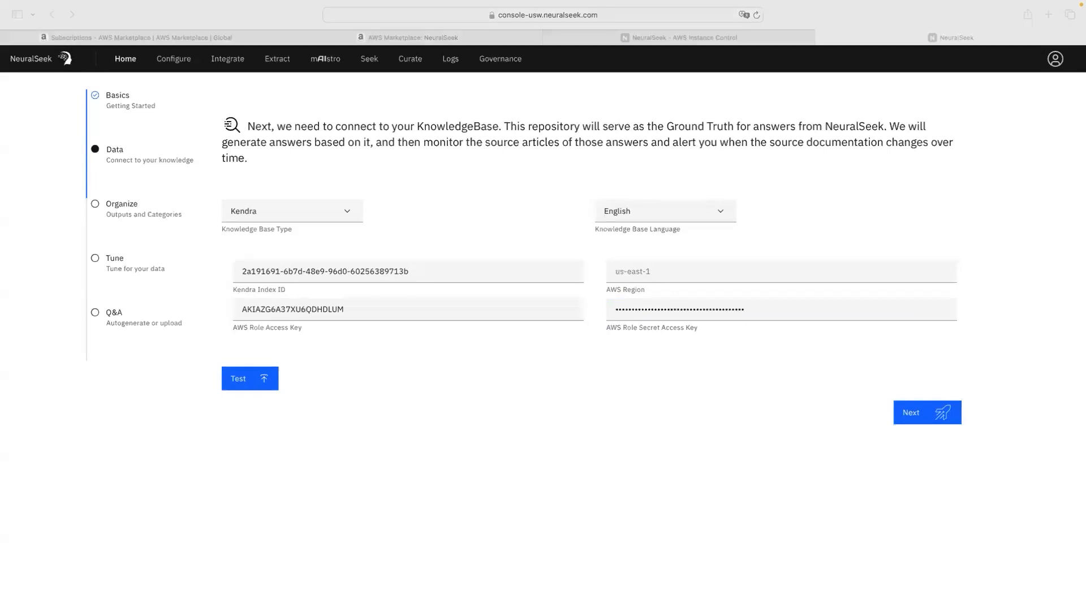
Step: Set the AWS Region field to us-east-1
click(681, 271)
text(us-east-1)
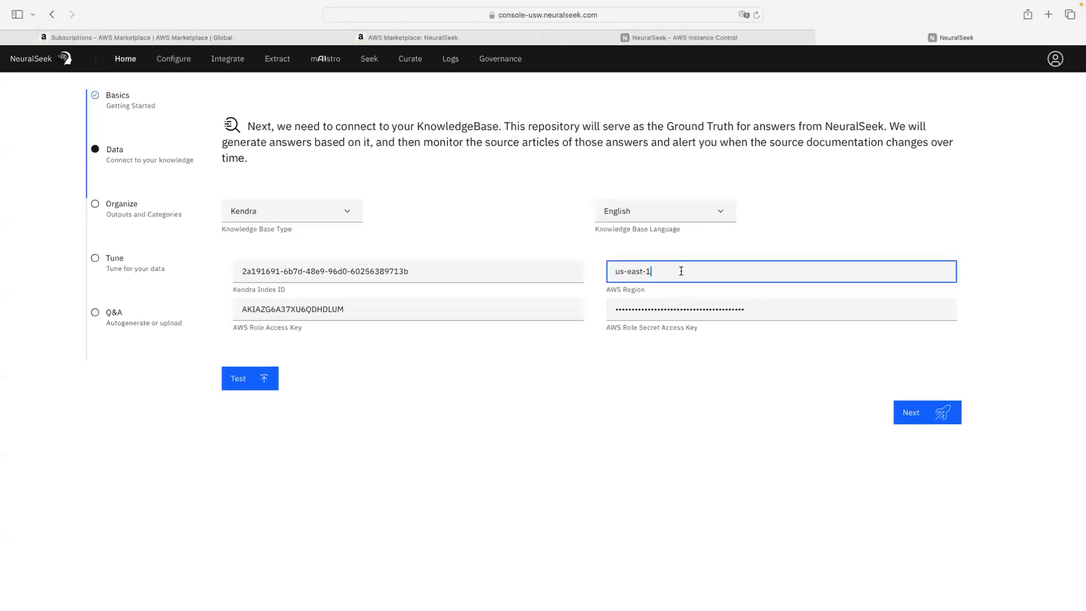
click(788, 371)
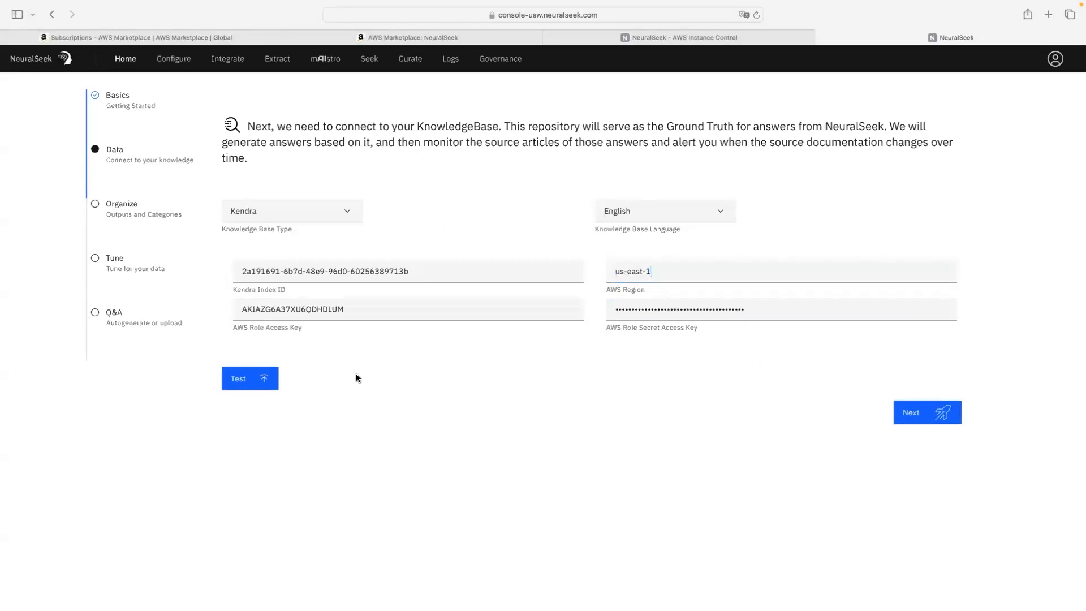
Step: Test the Kendra connection, which responds in 0.684 seconds, then proceed to the Organize step
click(232, 382)
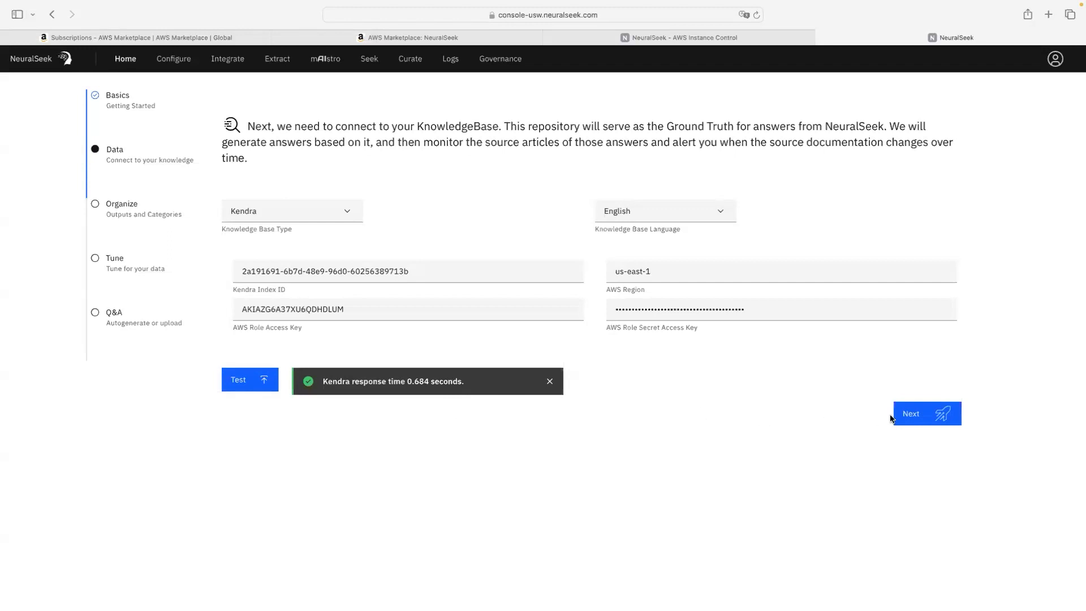
click(933, 414)
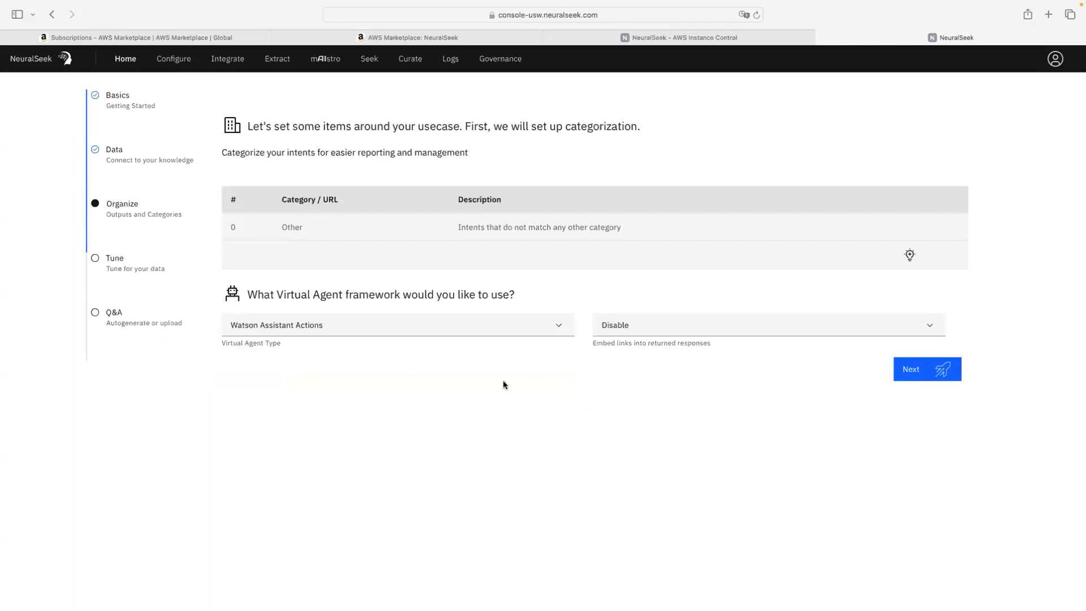
Step: Select AWS Lex V2 as the virtual agent framework
click(419, 331)
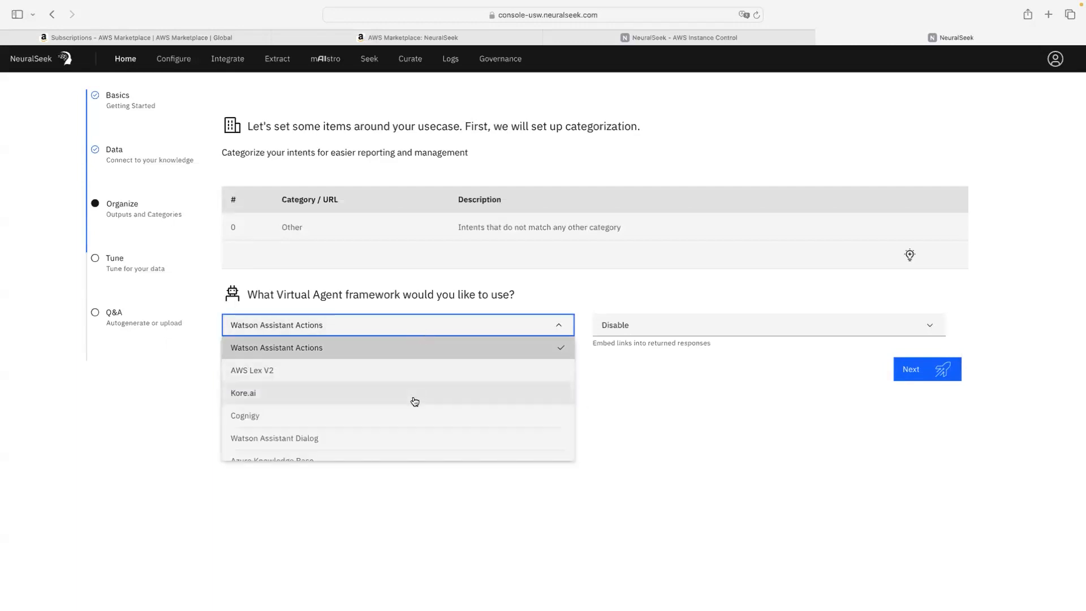
scroll(415, 402, down, 2)
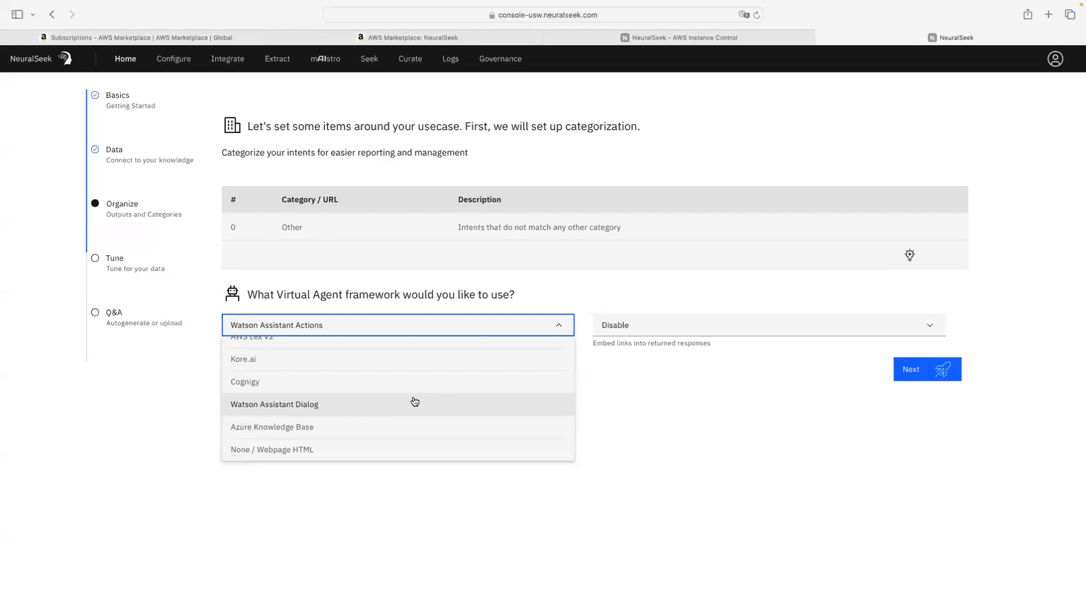
click(671, 403)
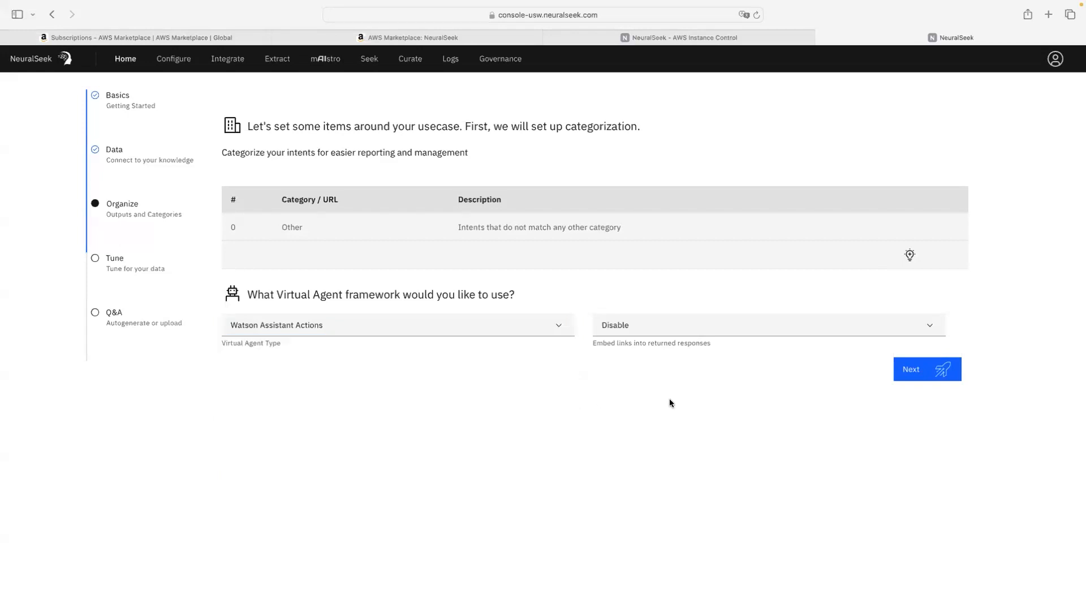
click(351, 324)
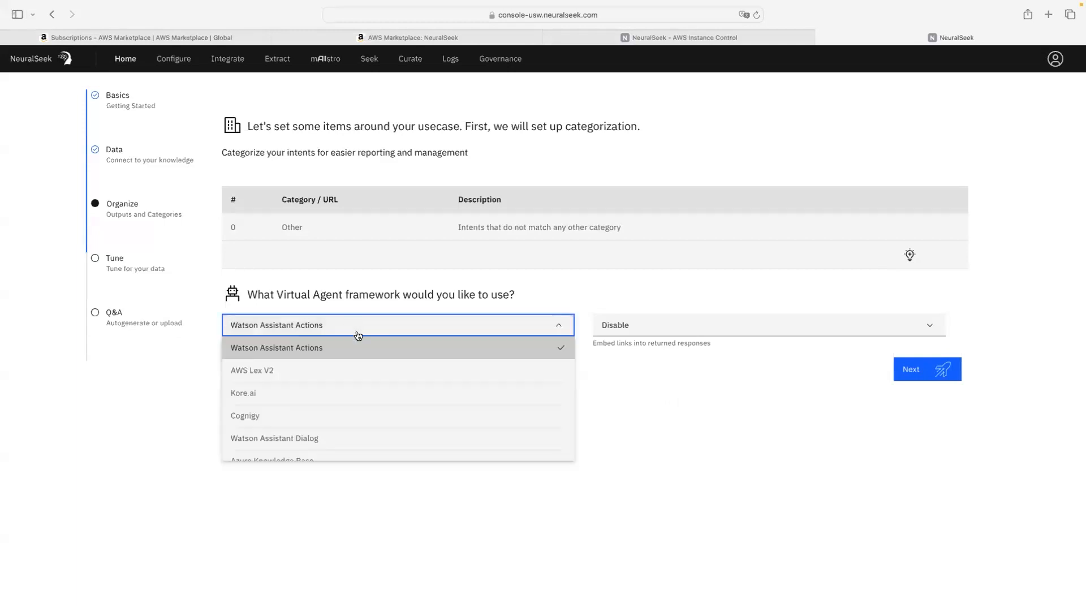
click(374, 373)
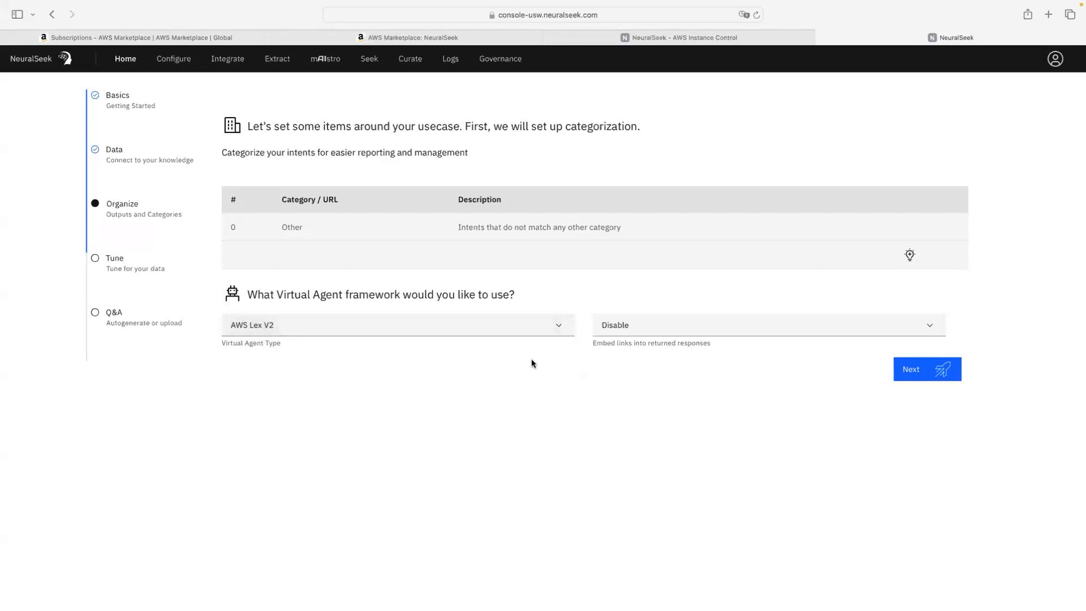
Step: Keep the Embed links setting on Disable and continue to the Tune step
click(650, 328)
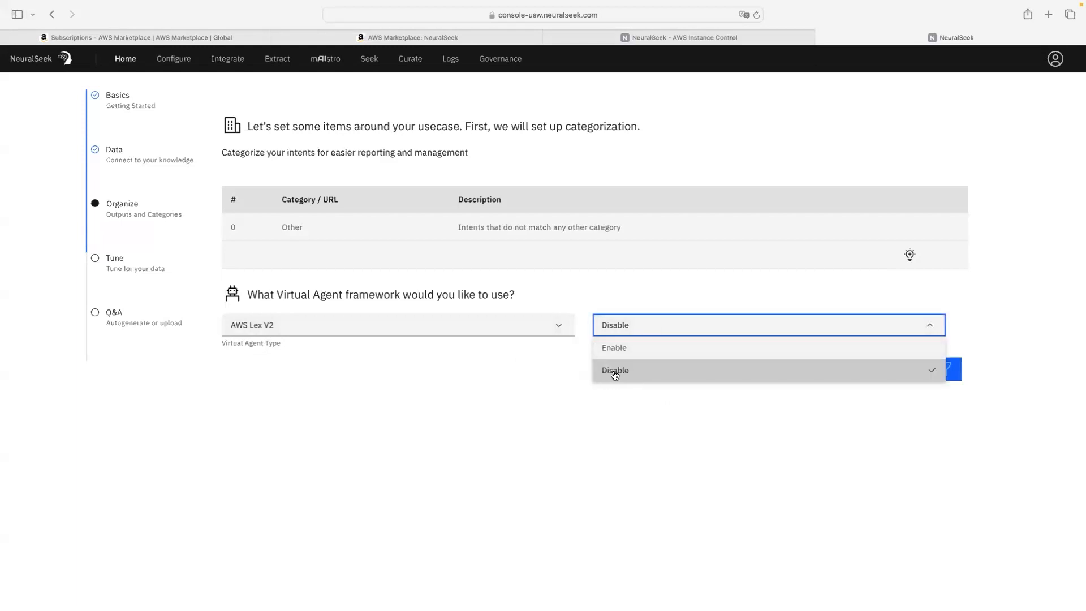
click(555, 376)
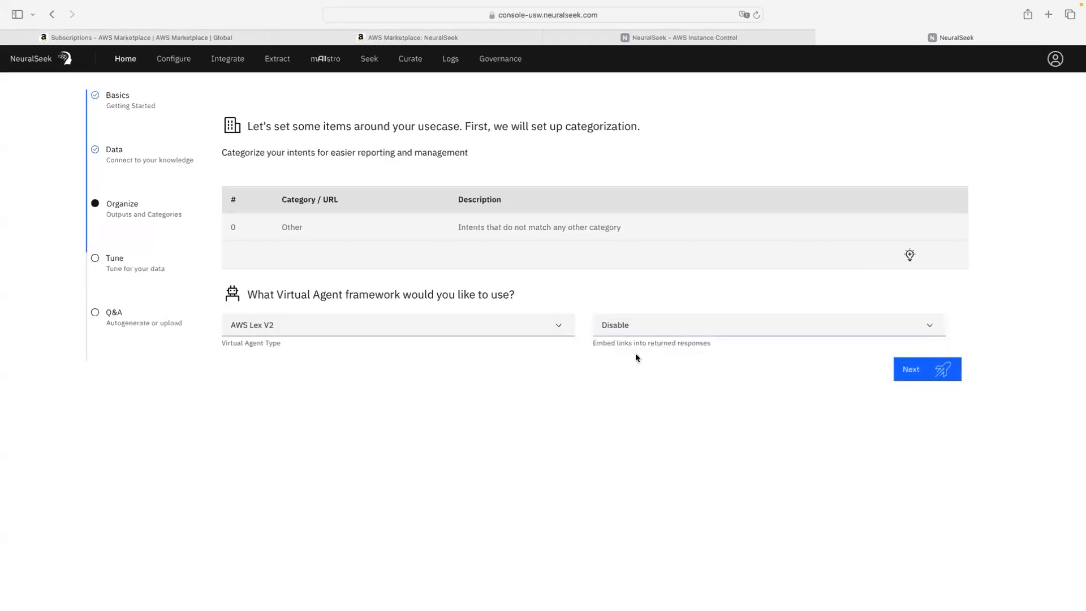
click(640, 326)
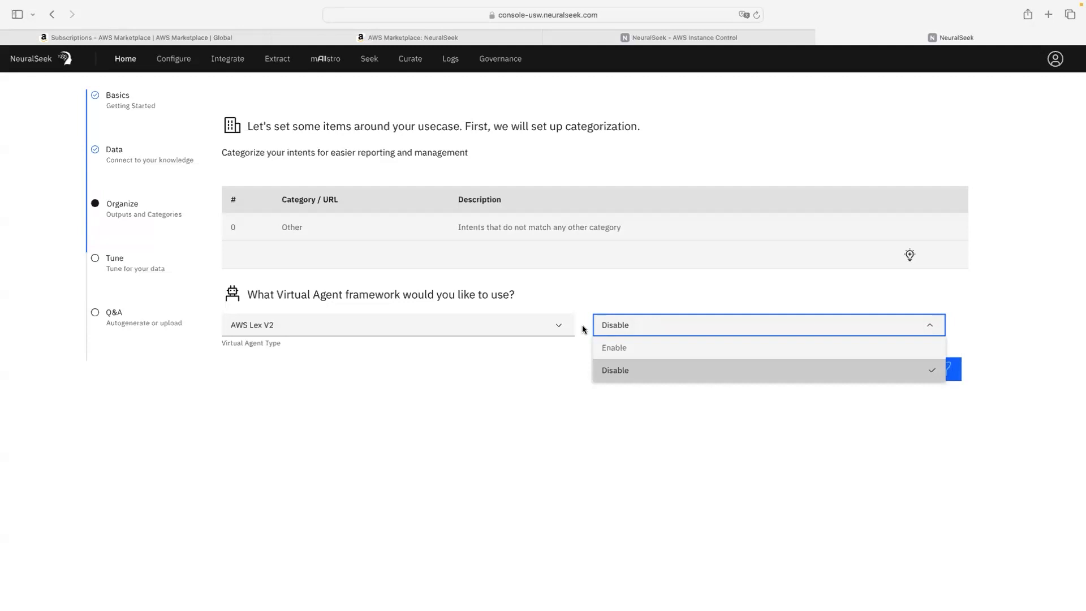
click(581, 365)
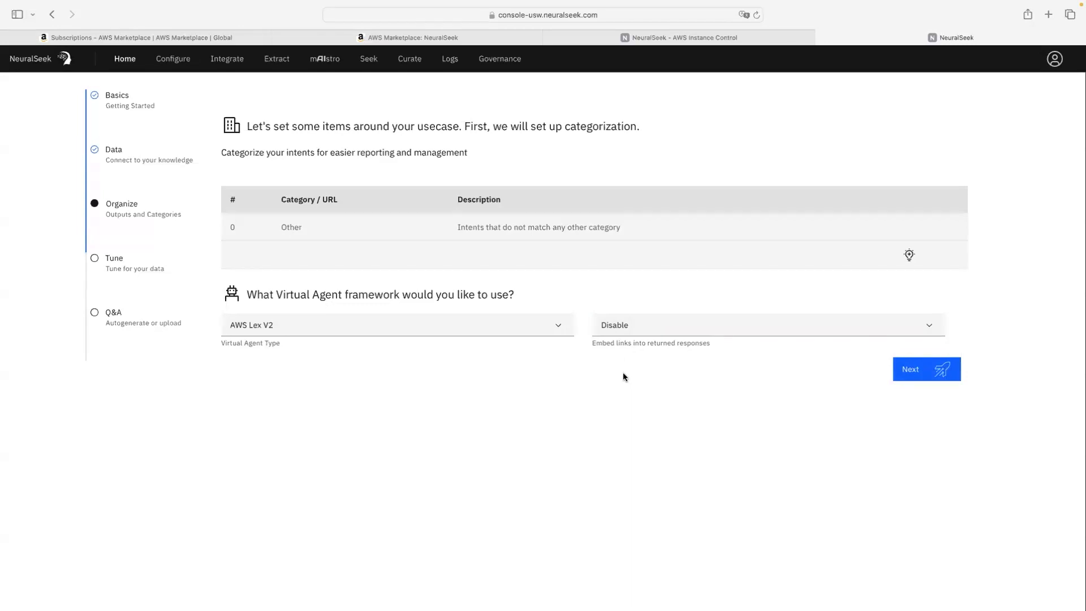
click(911, 377)
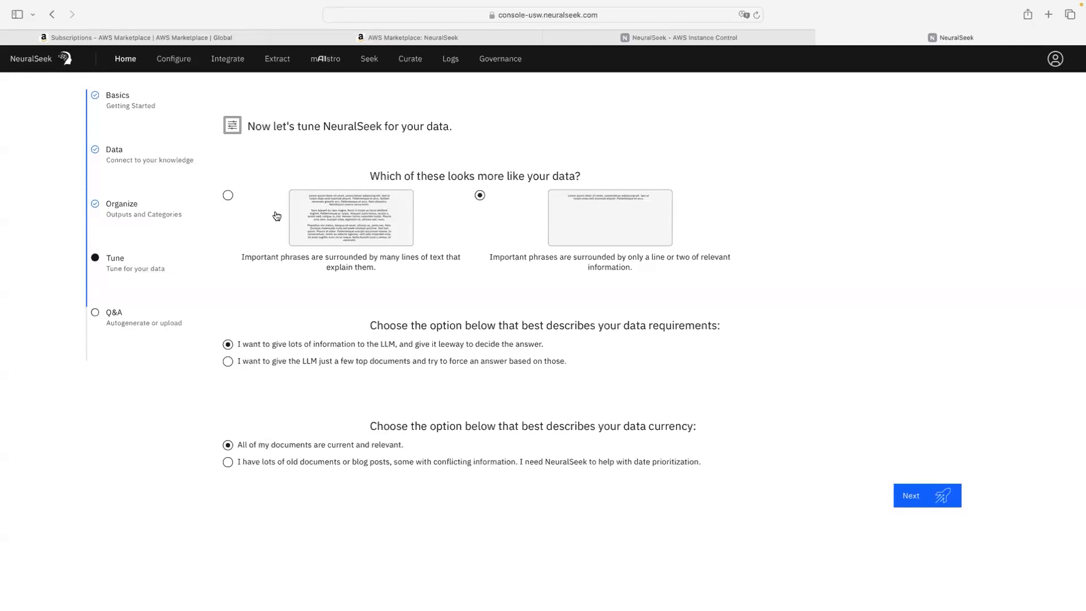
Step: Choose the 'important phrases within many lines of explanatory text' data type, then go to Q&A
click(227, 196)
click(939, 496)
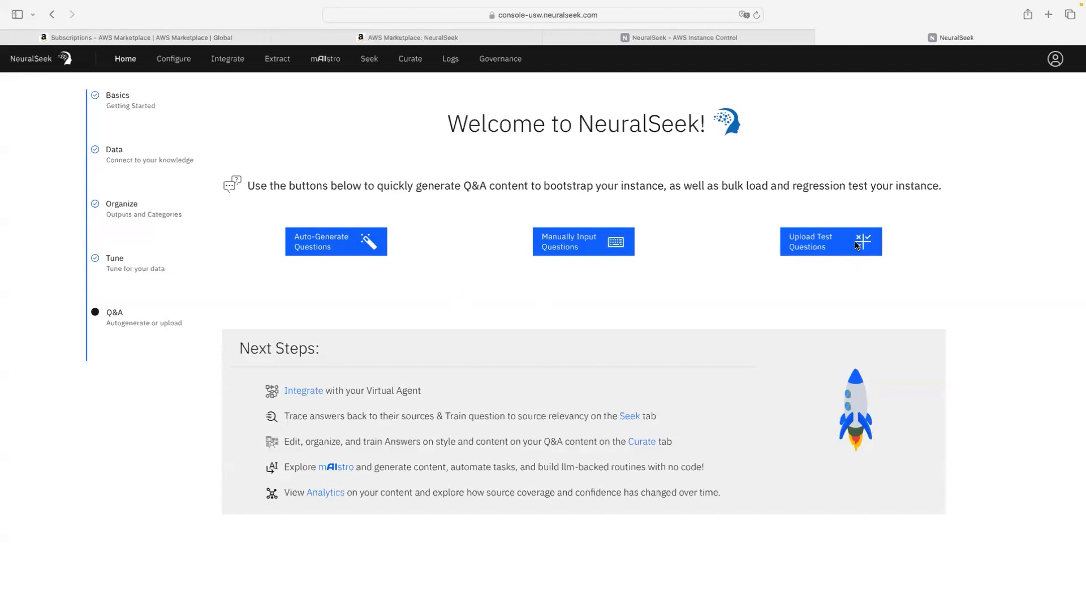
Step: Auto-generate starter questions like 'What does NeuralSeek do?' and 'What are the main products and services of NeuralSeek?'
click(332, 246)
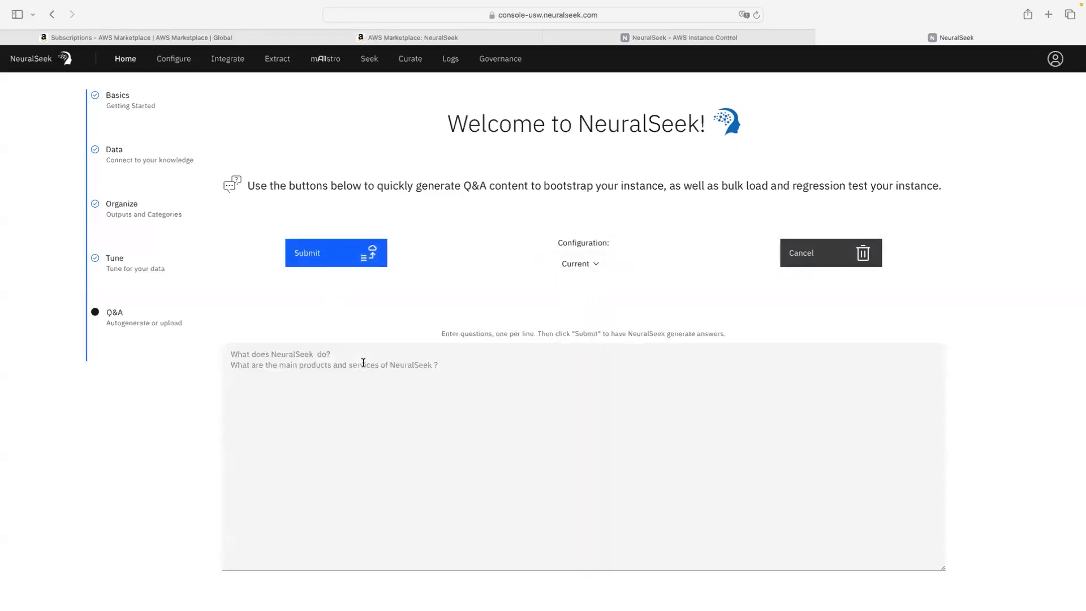
Step: Cancel the generated question list, then open and cancel the manual question entry box
click(231, 356)
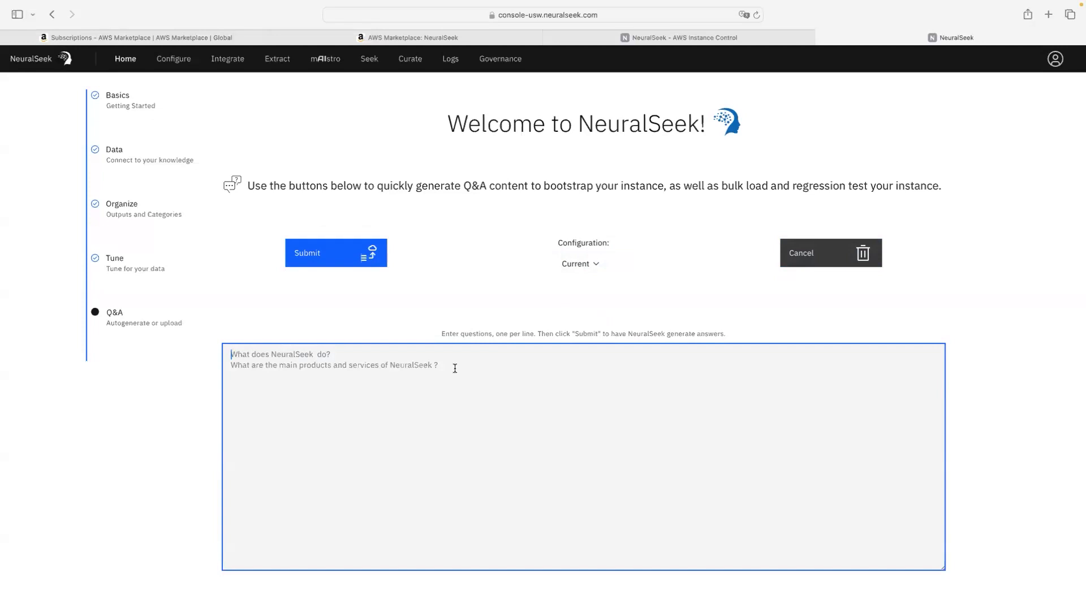
click(829, 254)
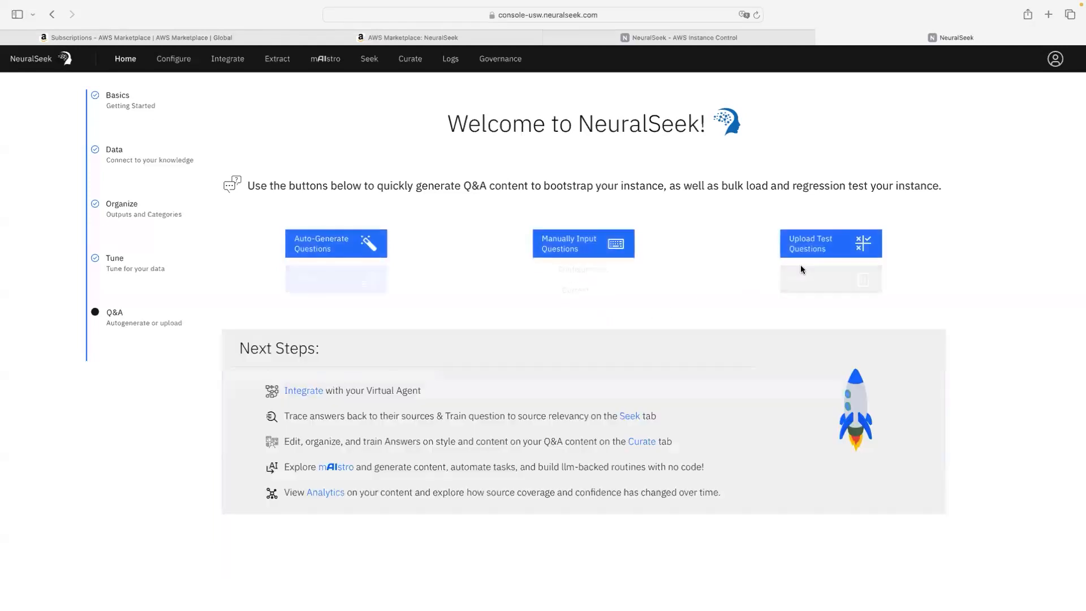
click(568, 254)
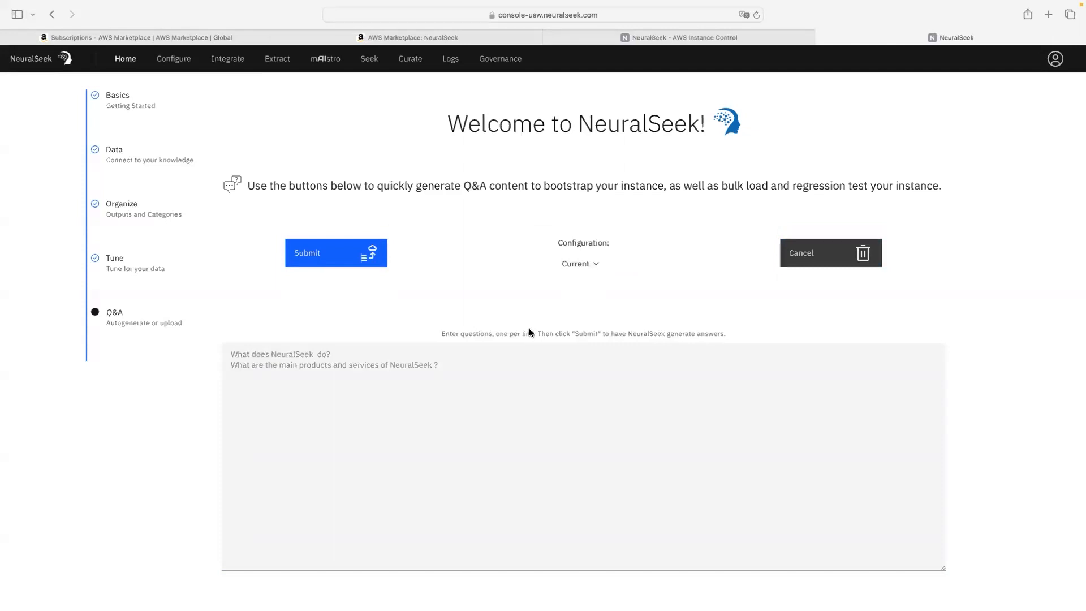
click(830, 260)
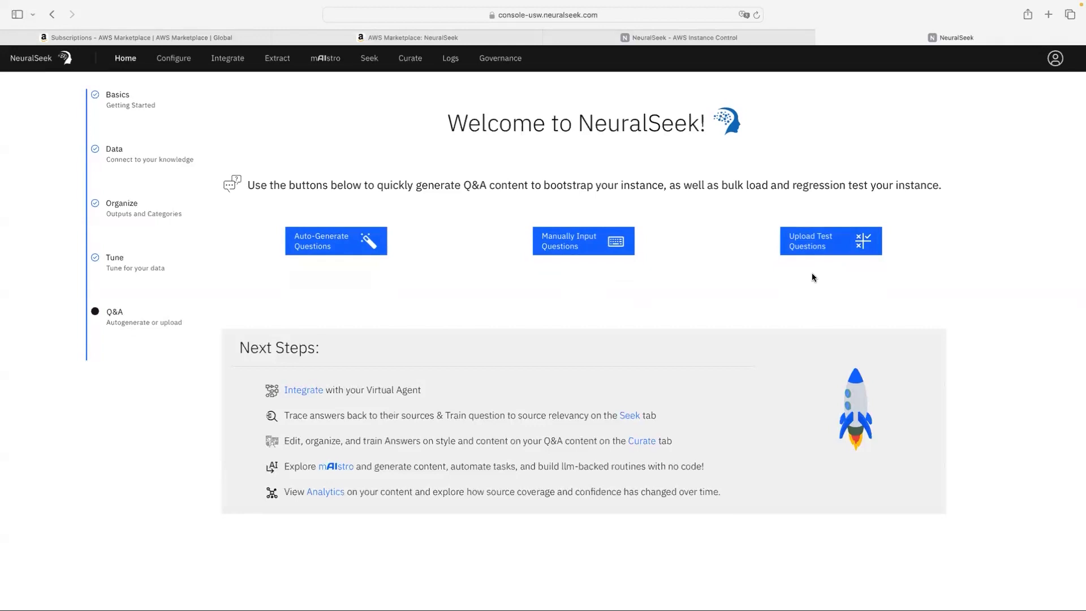
click(811, 246)
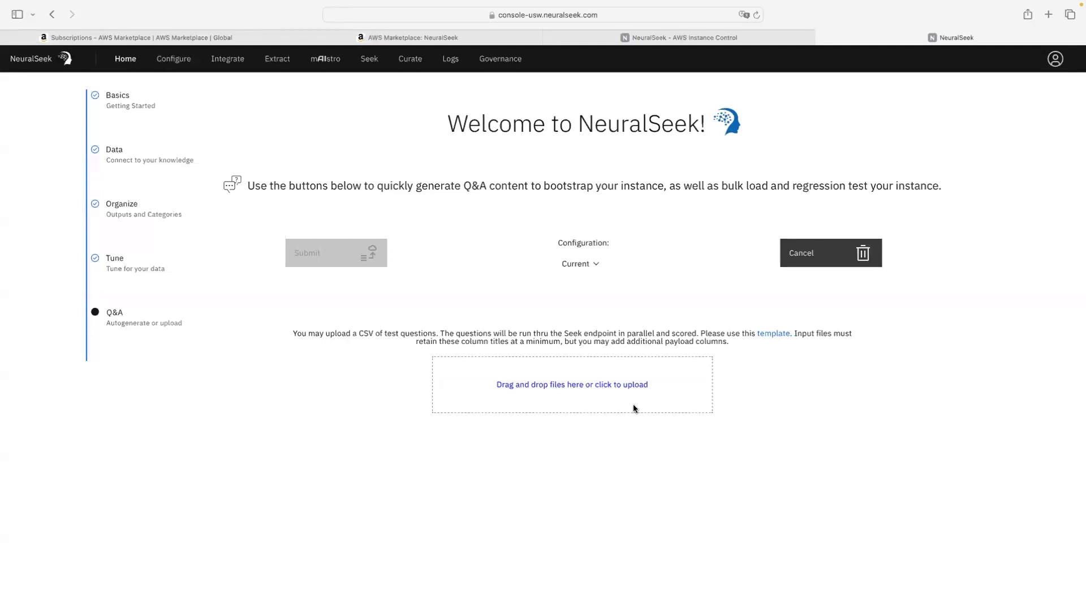
click(805, 260)
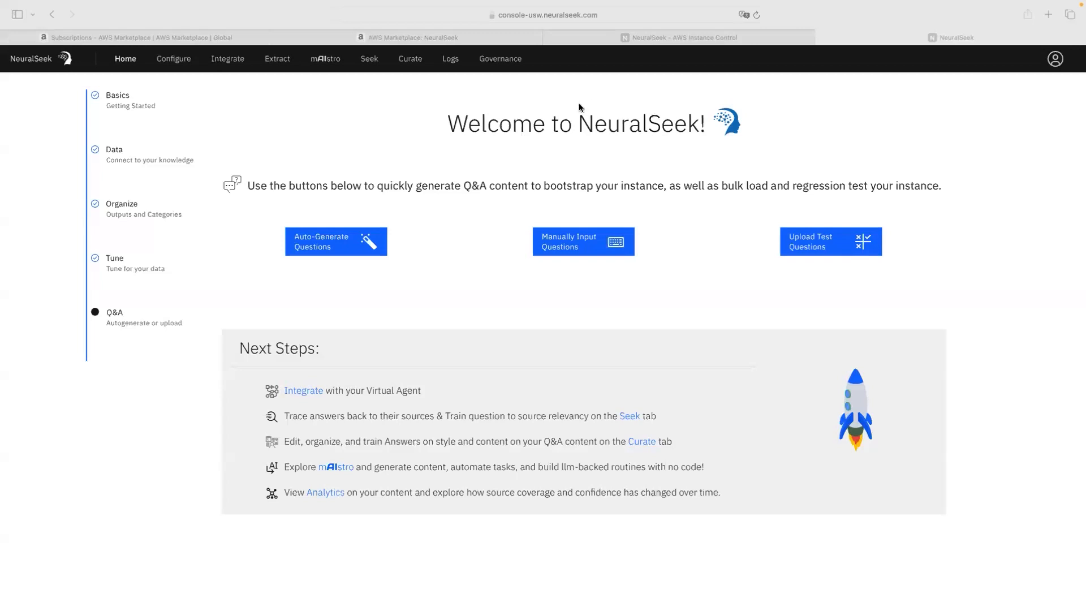
click(213, 65)
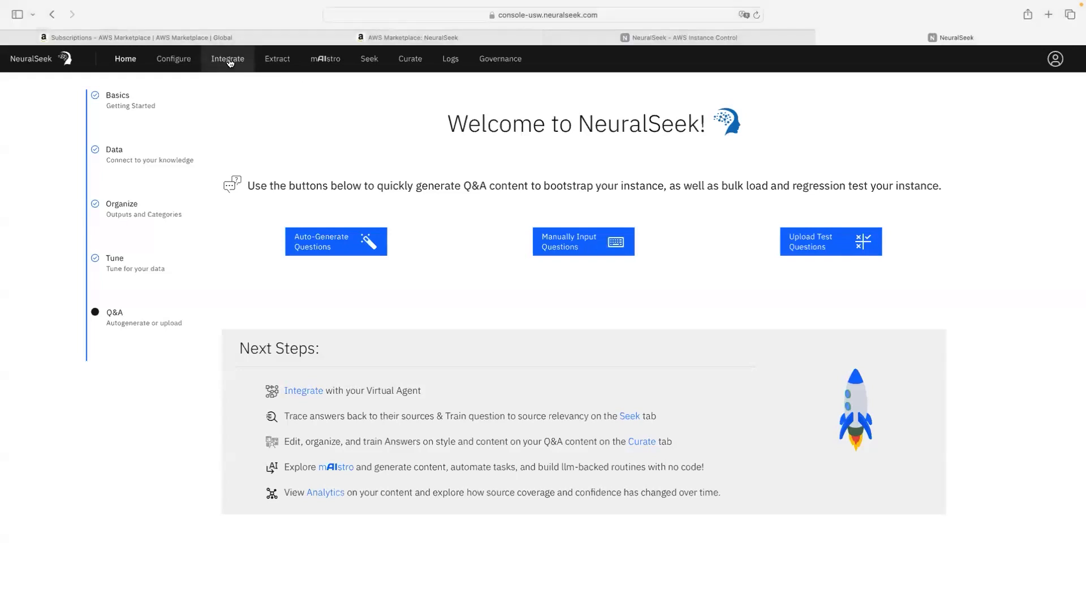
Step: Go to Integrate and select the LexV2 Lambda instructions in the sidebar
click(213, 65)
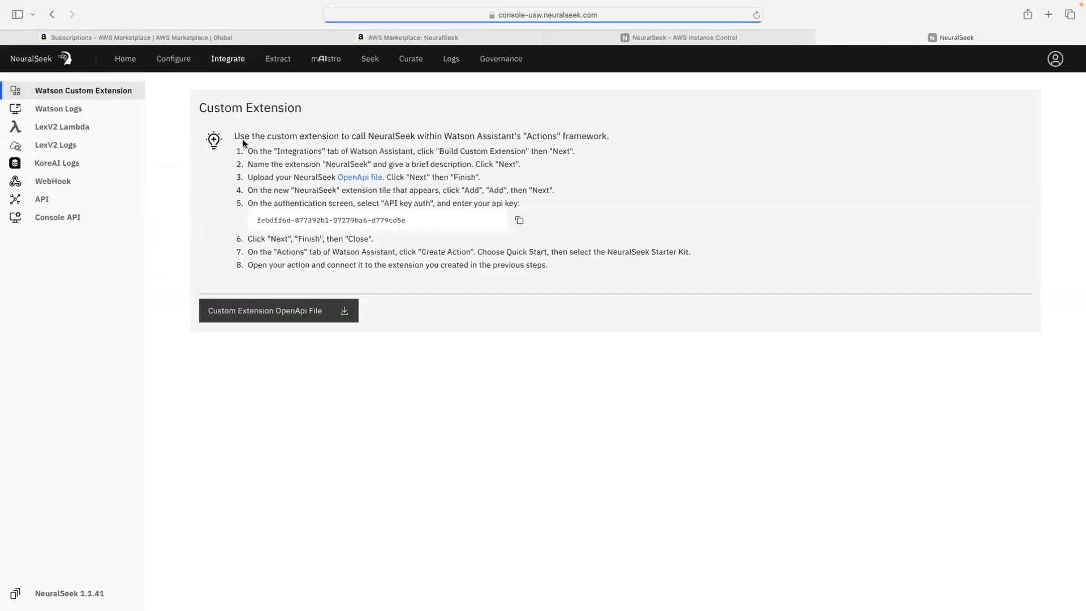
click(70, 130)
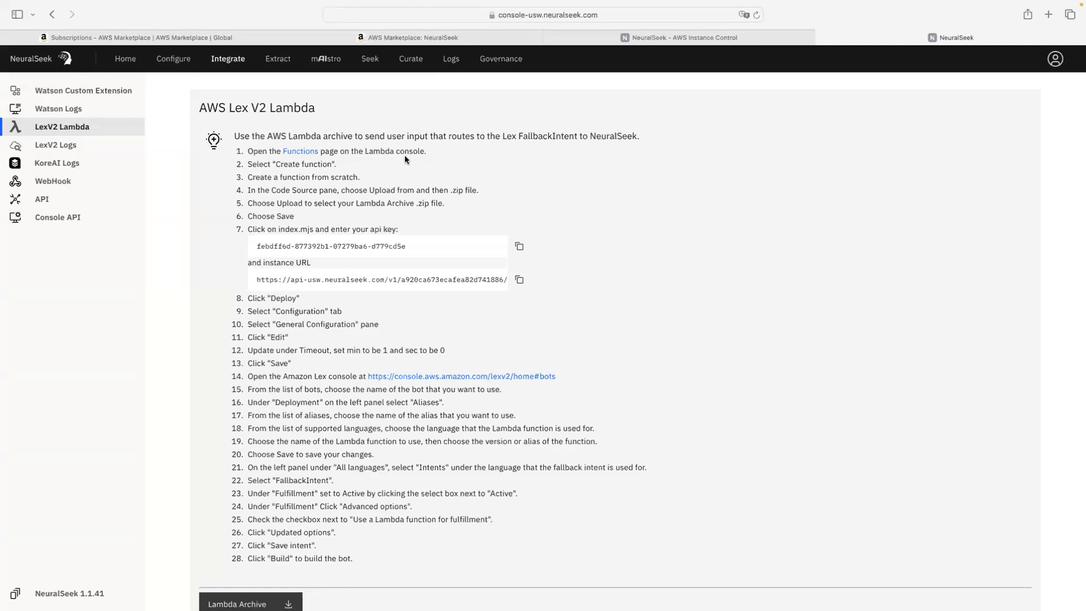
Step: Open the AWS Lambda Functions page in a new tab from the step 1 'Functions' link
click(301, 151)
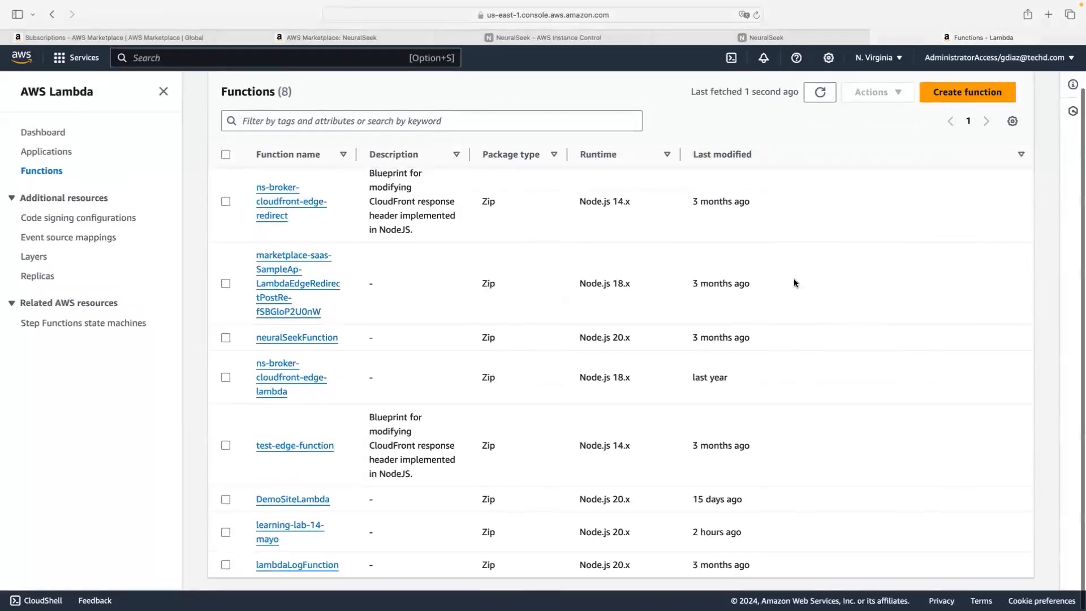
Step: Create an author-from-scratch Node.js 20.x Lambda function named learing-lab-15-mayo
scroll(839, 238, down, 1)
click(979, 123)
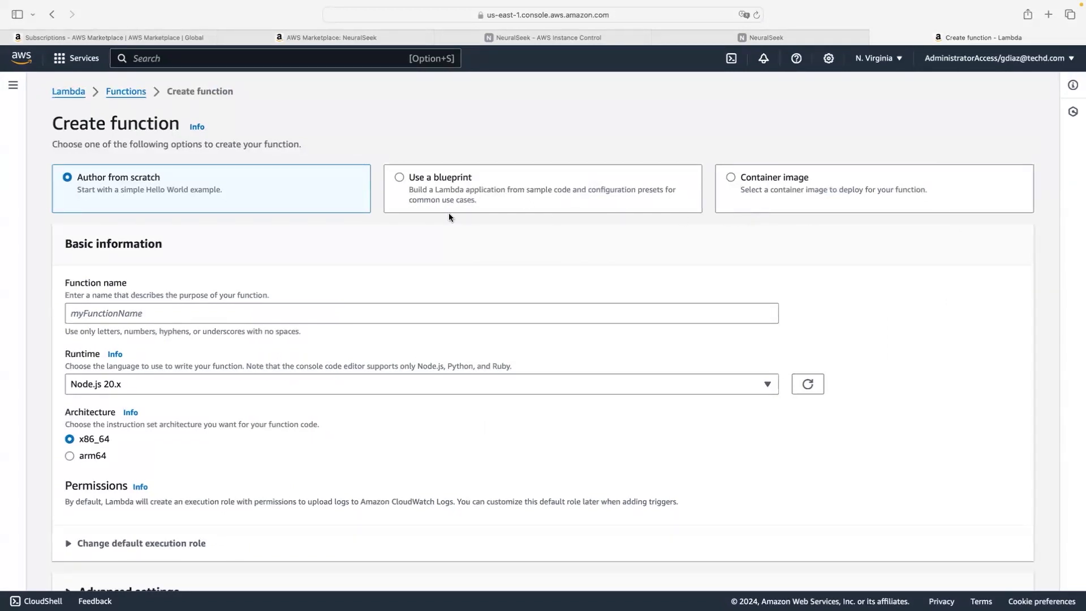
scroll(305, 207, down, 2)
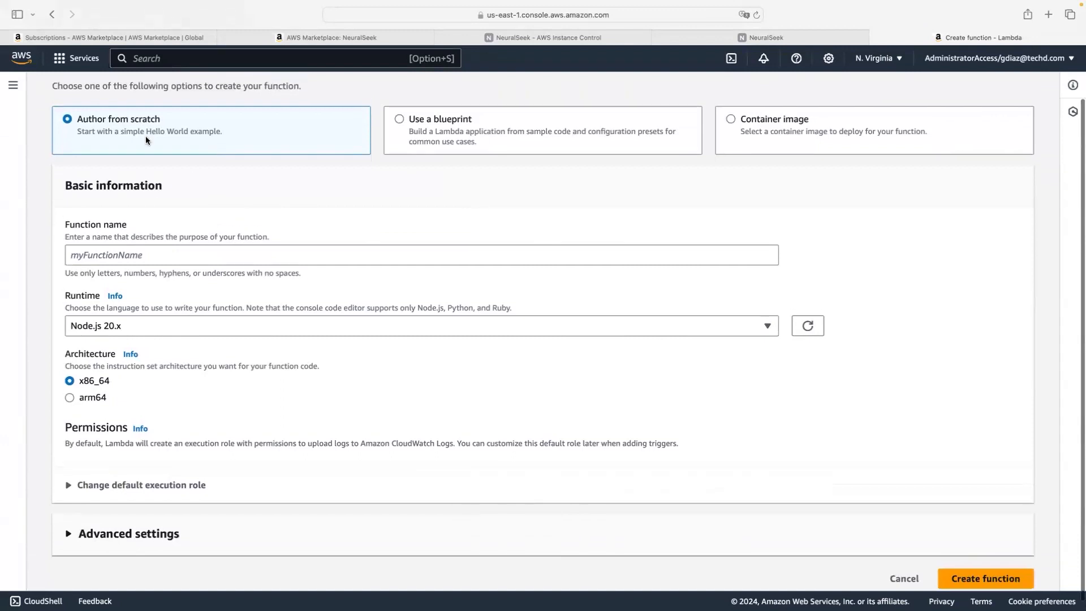
click(274, 247)
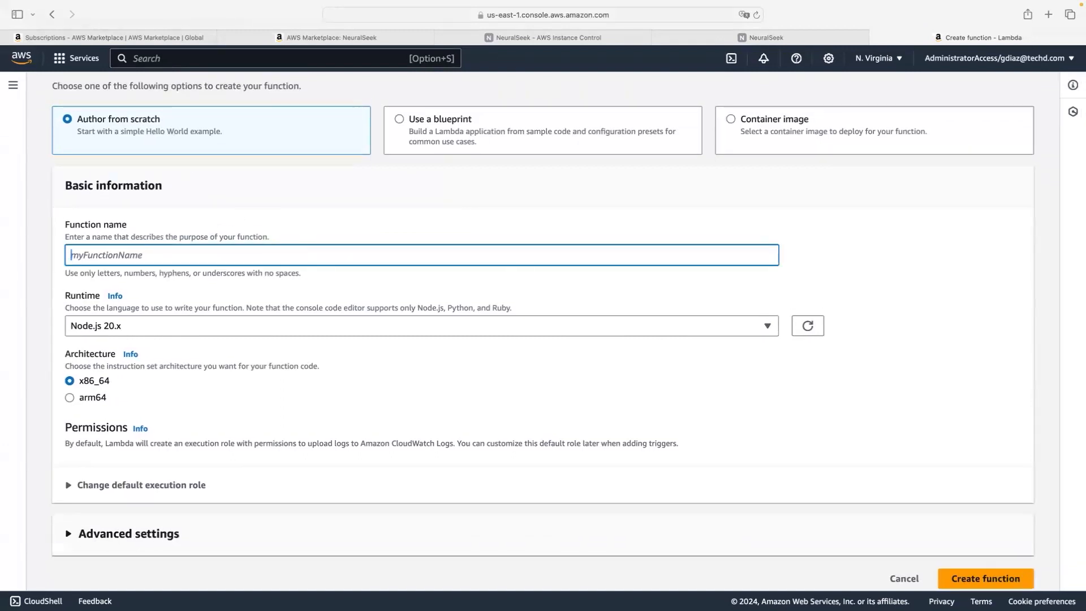
text(learing)
key(BackSpace)
text(-lab-15-mayo)
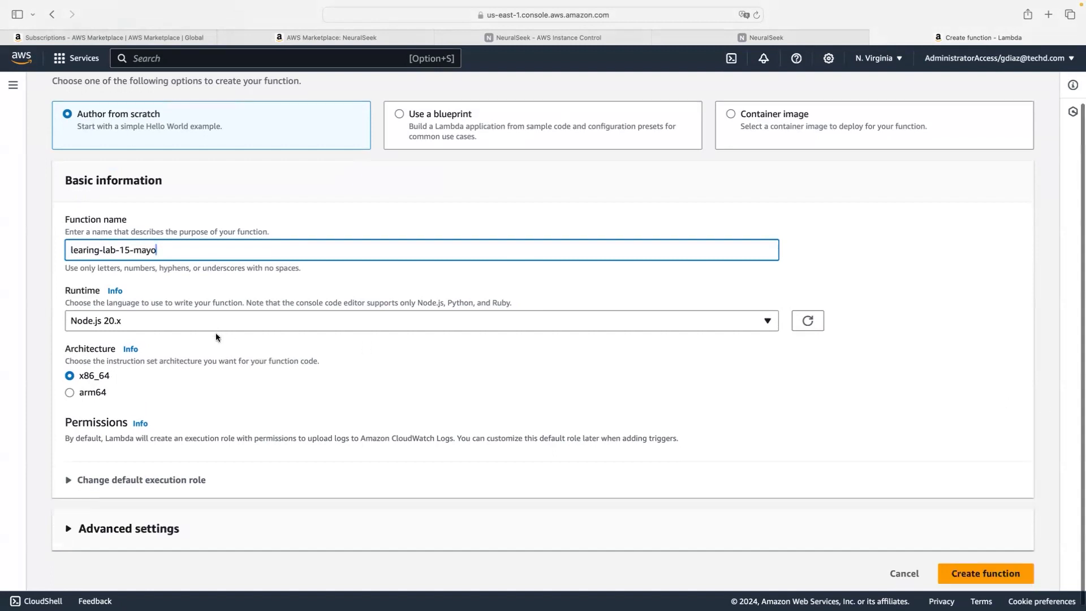
scroll(216, 334, down, 1)
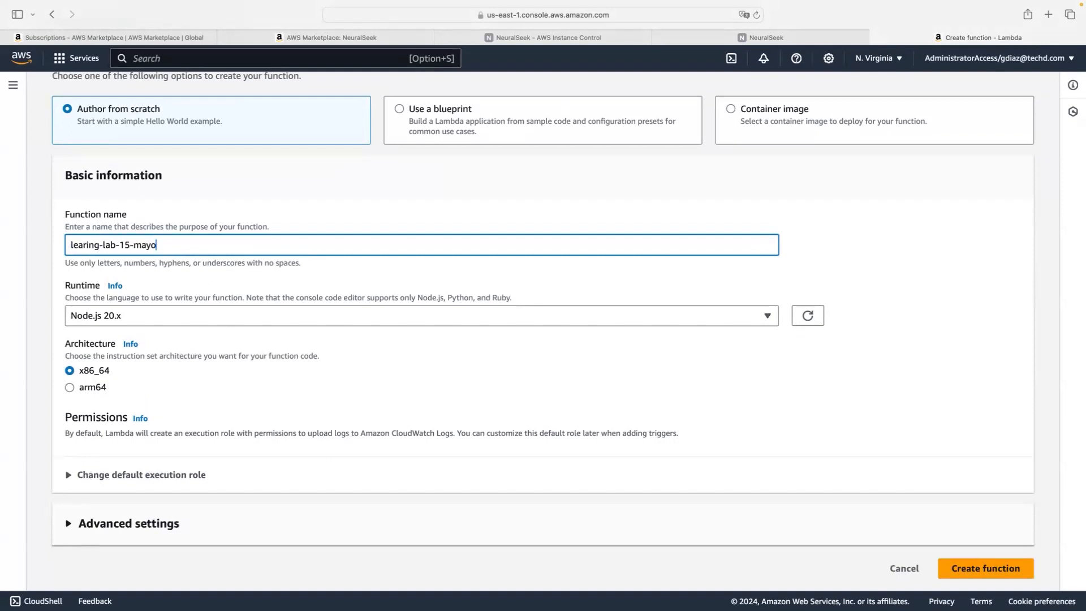
click(995, 567)
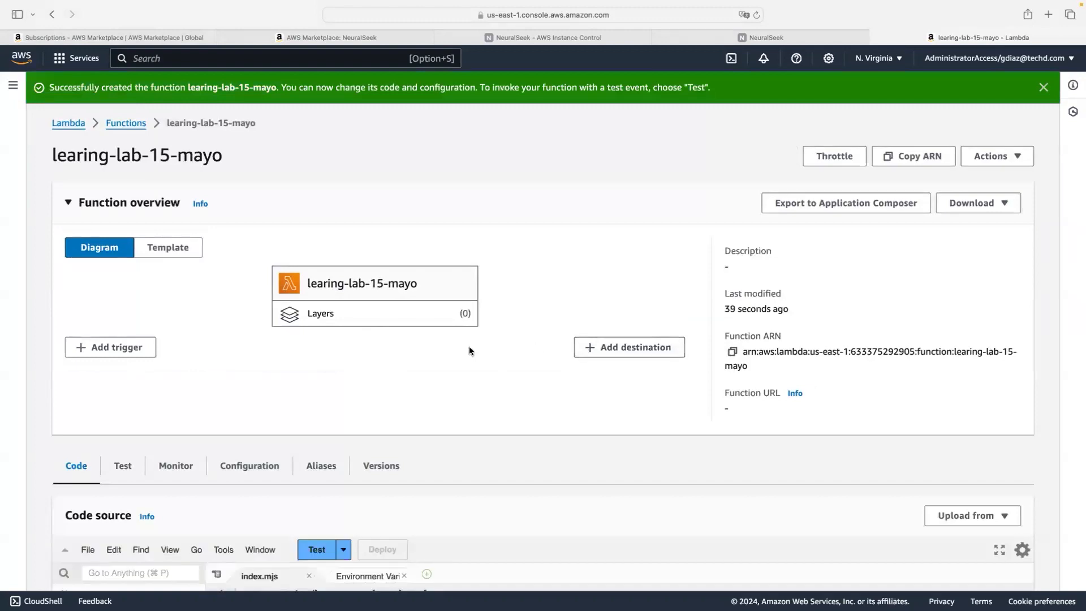
Step: Scroll the learing-lab-15-mayo page to review the default index.mjs handler returning 'Hello from Lambda!'
scroll(470, 350, down, 5)
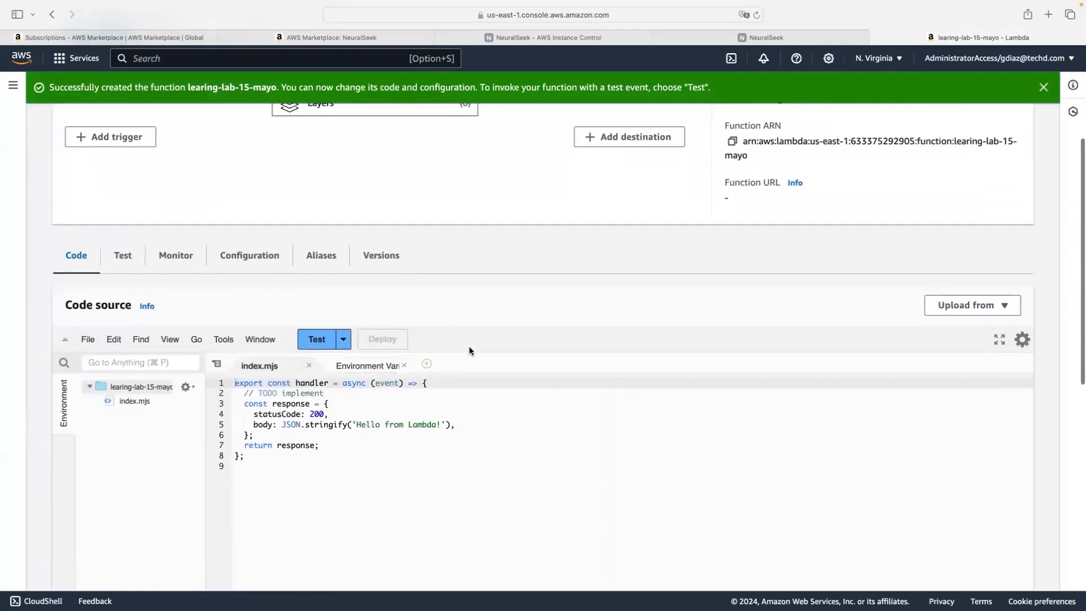
scroll(470, 351, up, 3)
scroll(469, 348, up, 1)
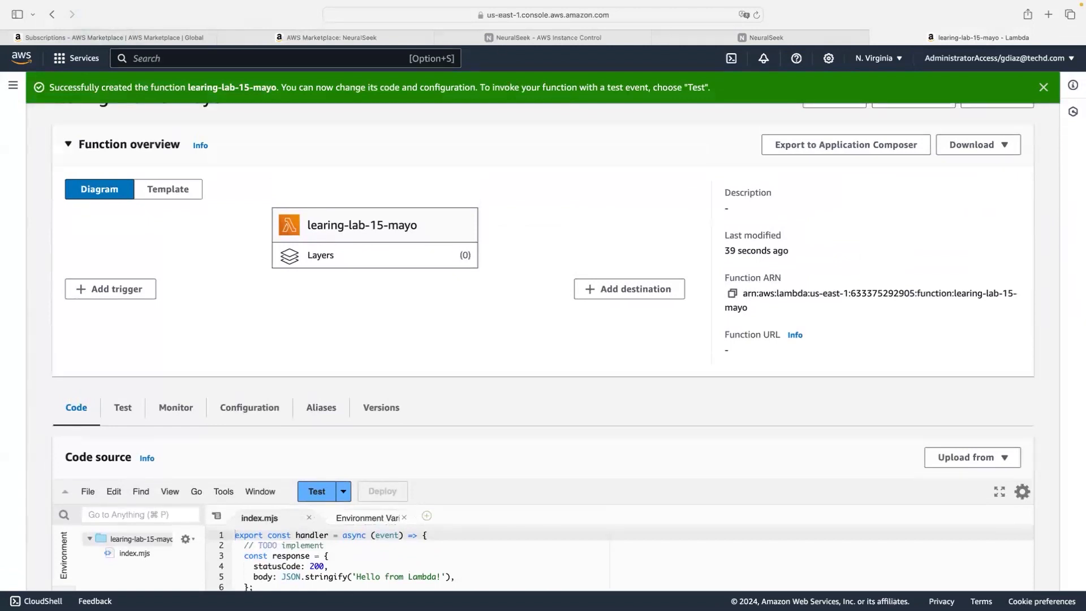
Step: Download NeuralSeek's Lambda Archive as lambda.zip, reveal it in Finder, and return to the Lambda tab
click(745, 38)
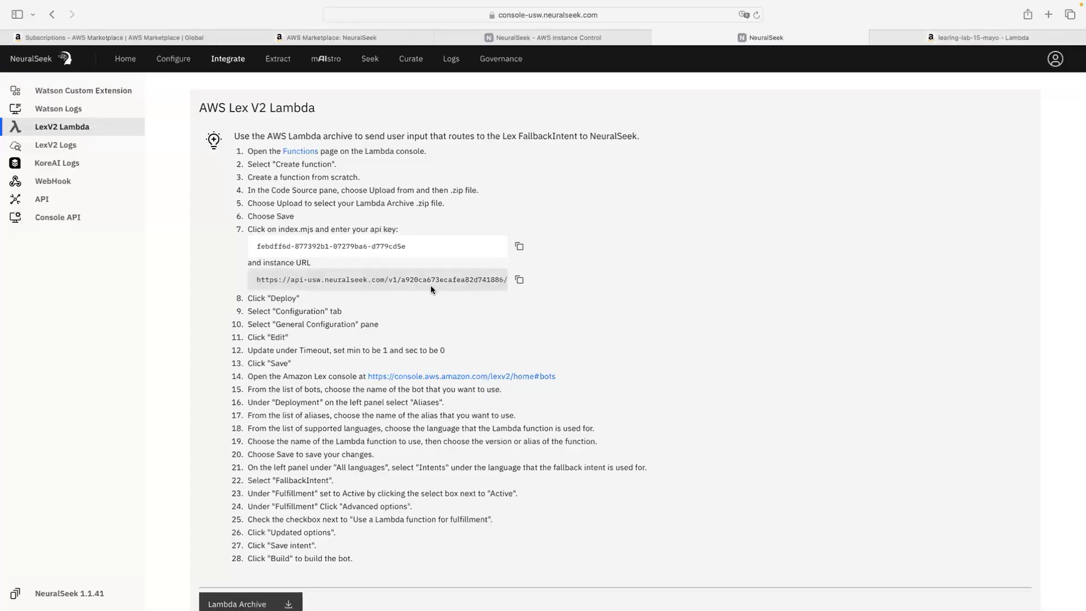
scroll(226, 509, down, 1)
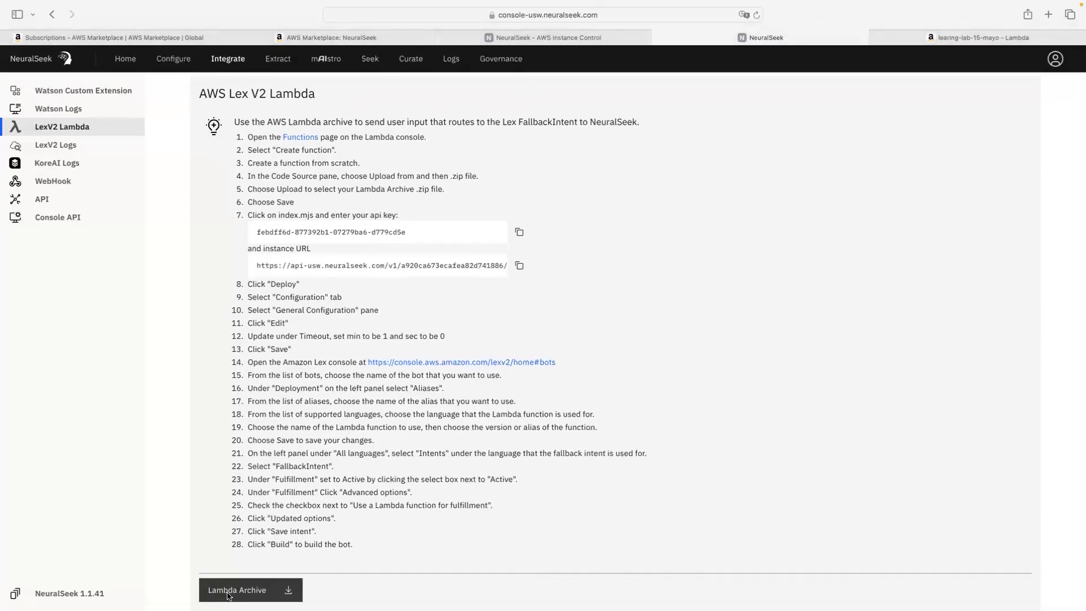
scroll(266, 591, down, 1)
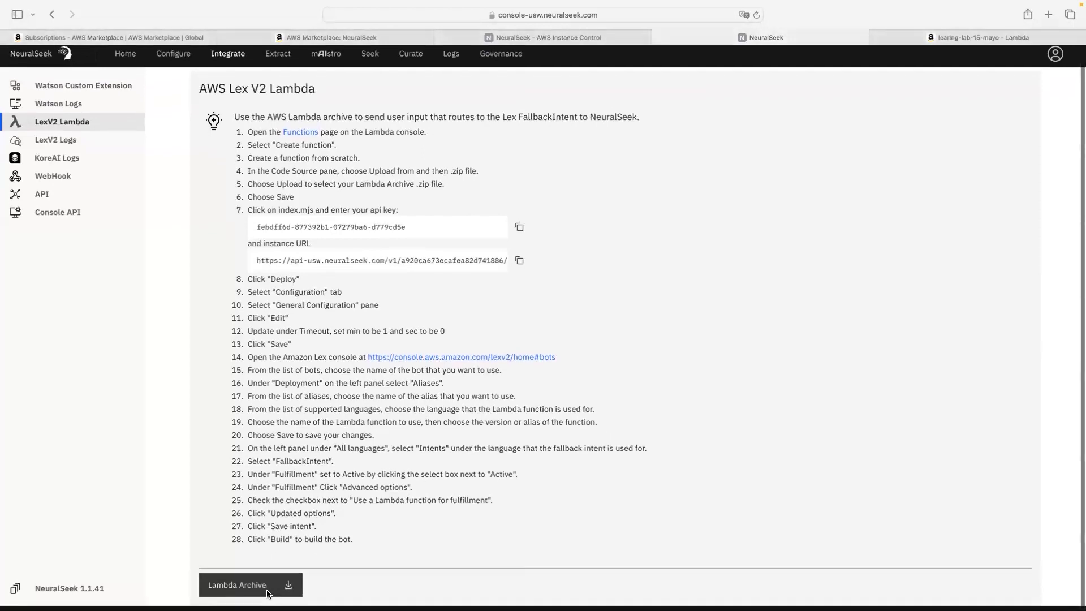
click(268, 593)
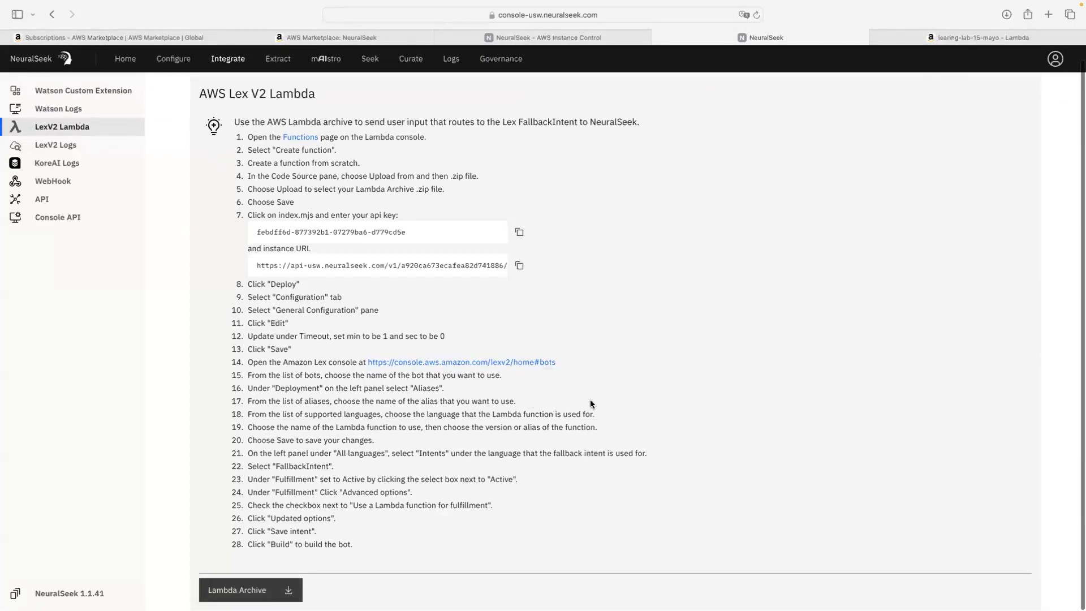
click(1007, 14)
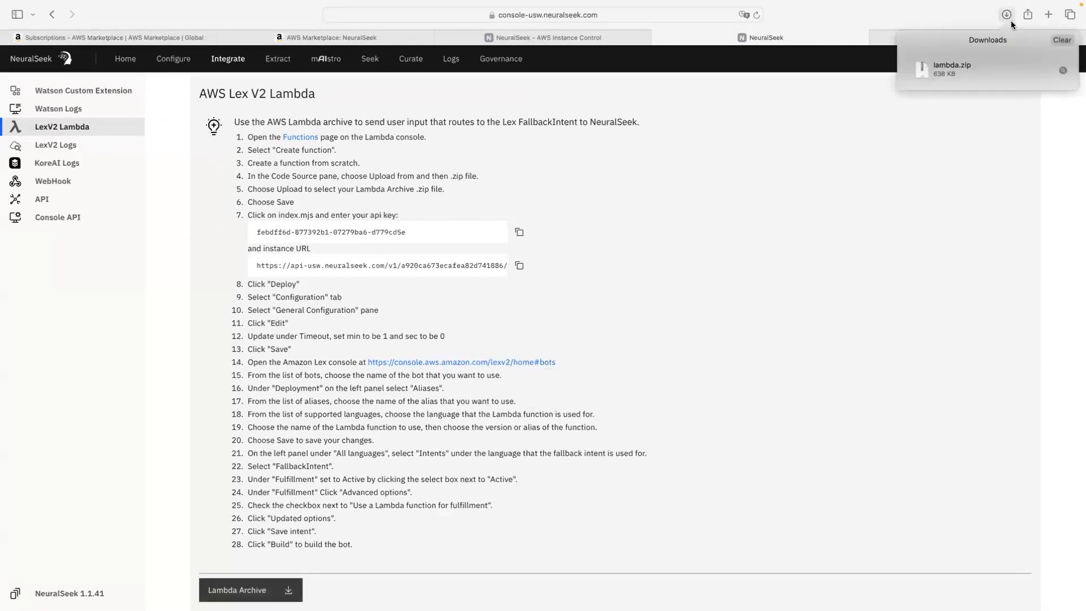
click(1063, 72)
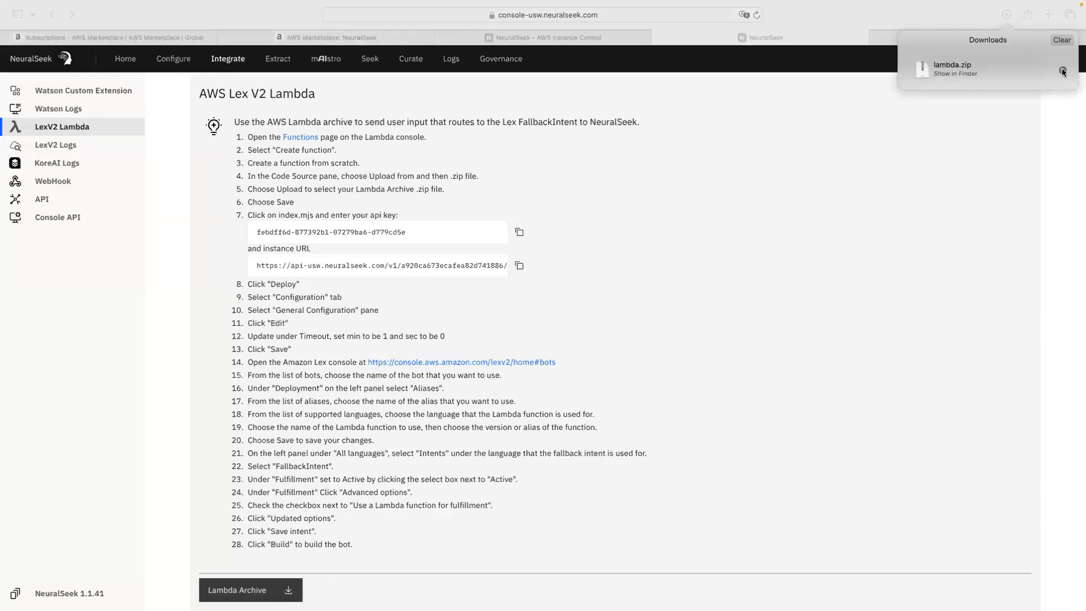
click(885, 38)
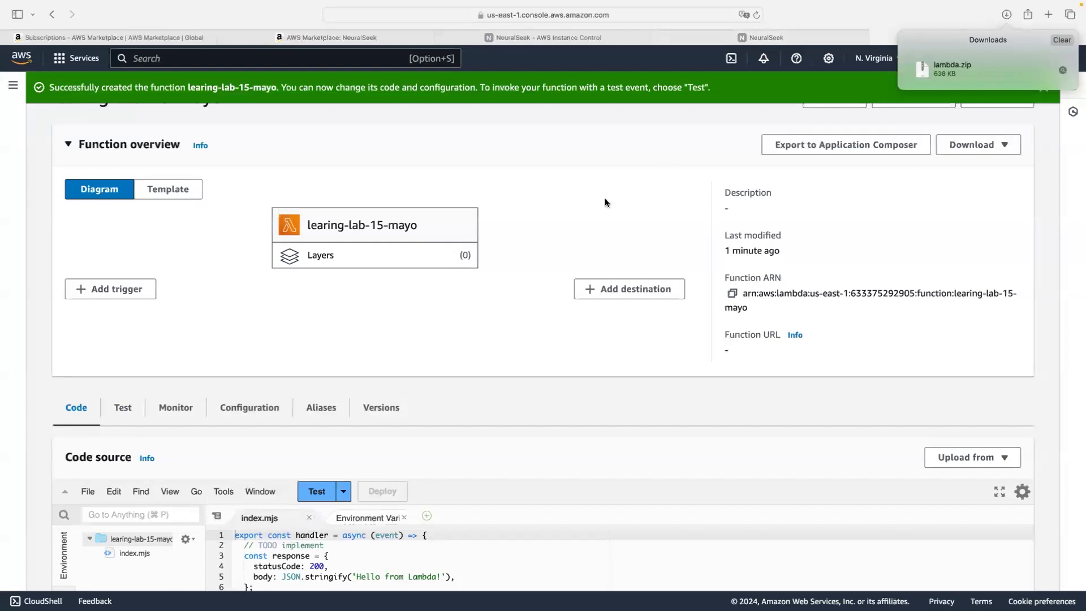
Step: Start a .zip file upload for the function code and browse the AWS Demo folder
scroll(596, 203, down, 3)
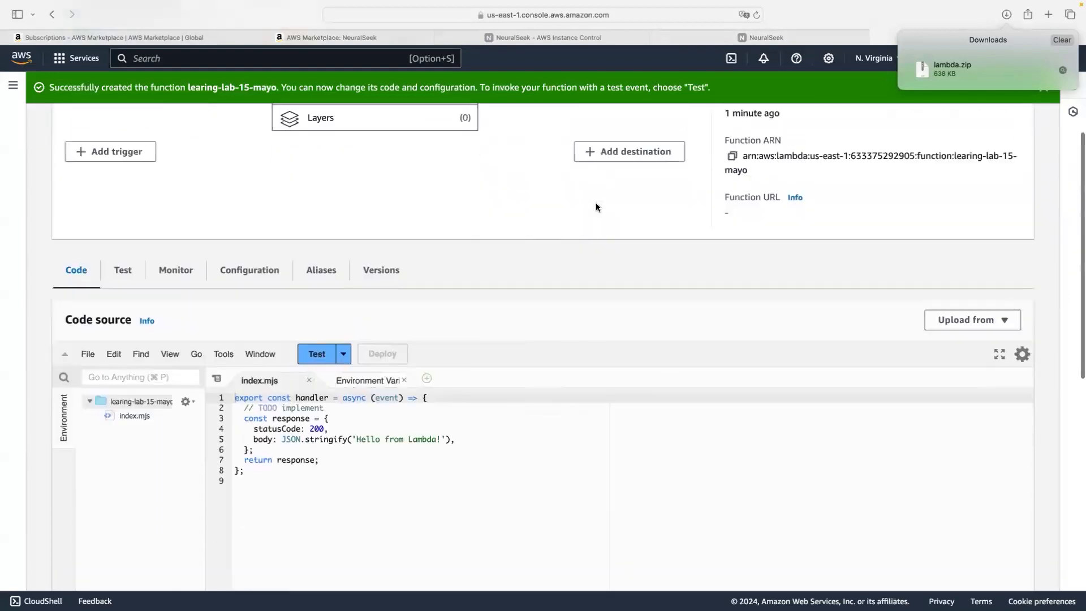
scroll(596, 204, up, 5)
scroll(596, 206, down, 5)
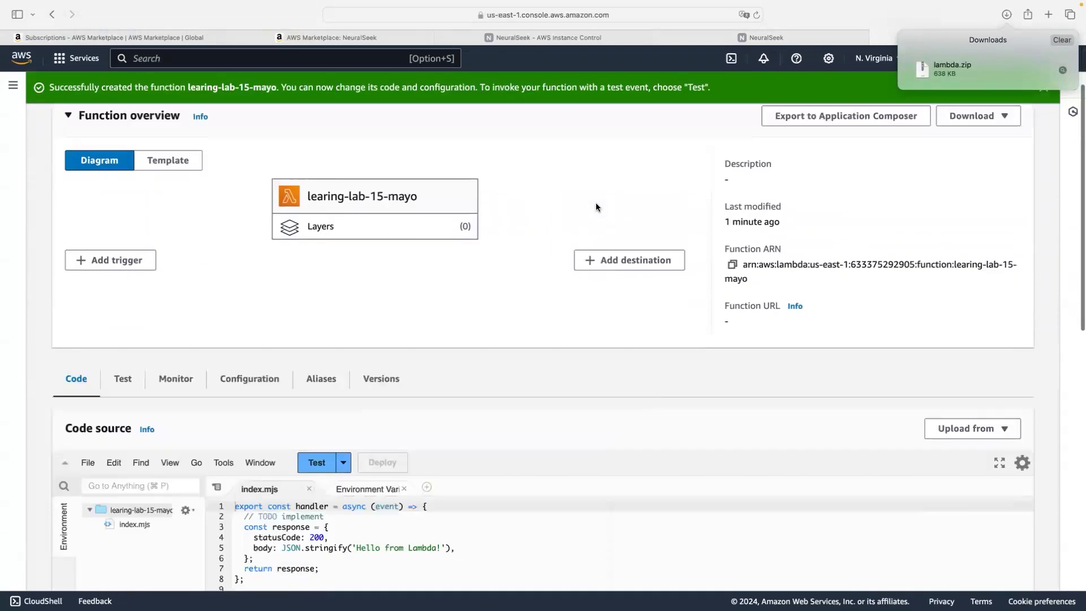
scroll(596, 203, down, 3)
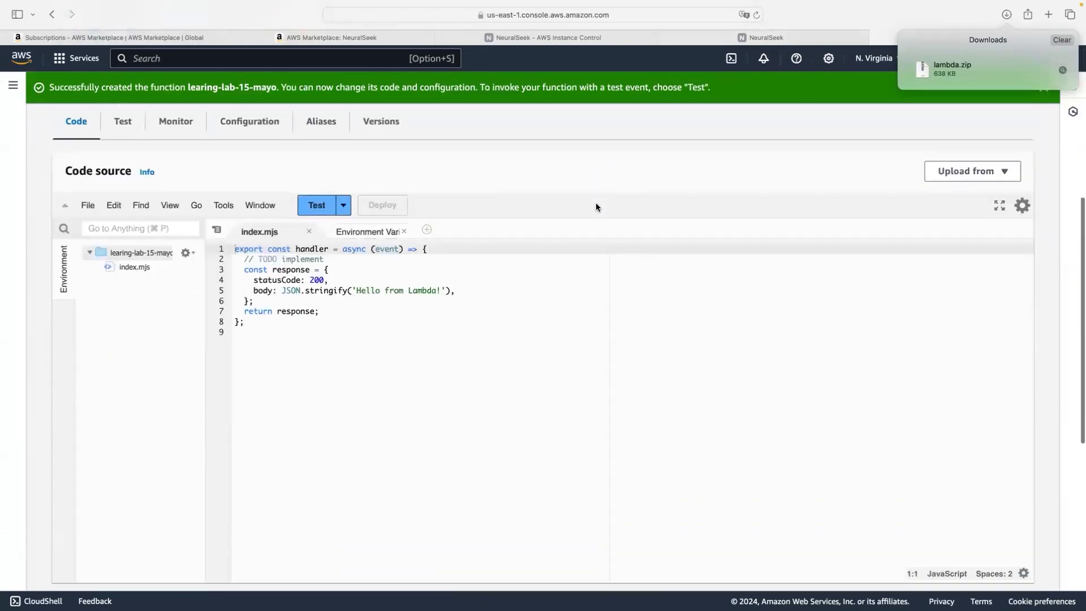
click(968, 172)
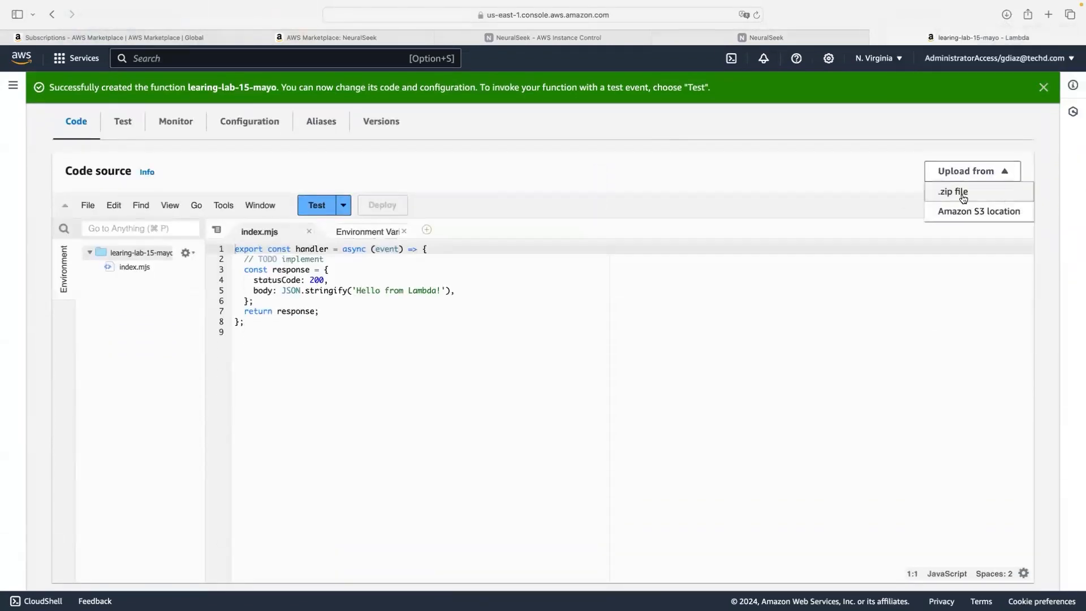
click(963, 195)
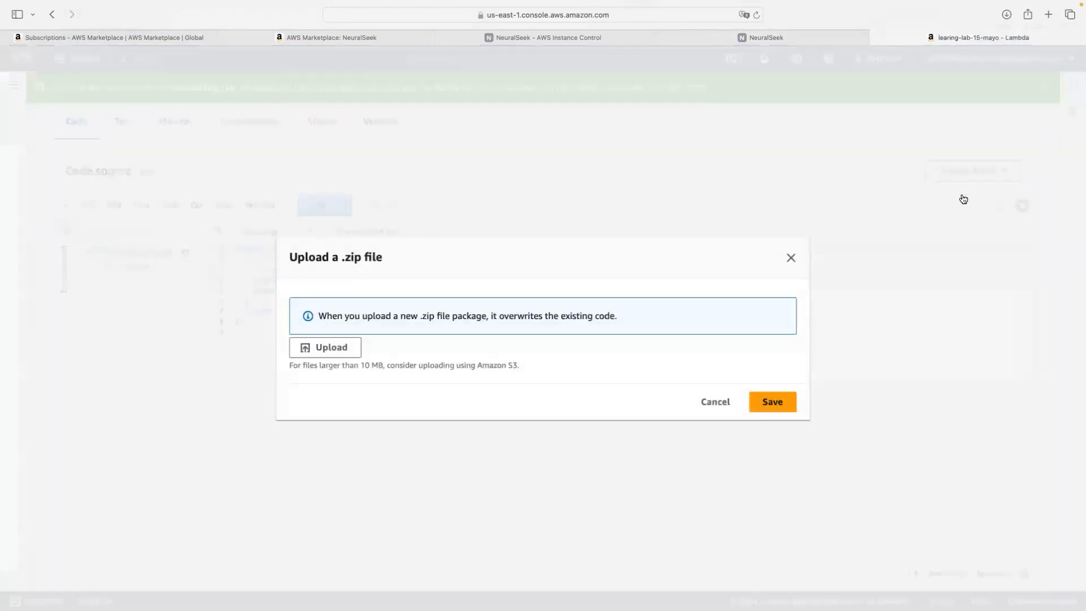
click(315, 348)
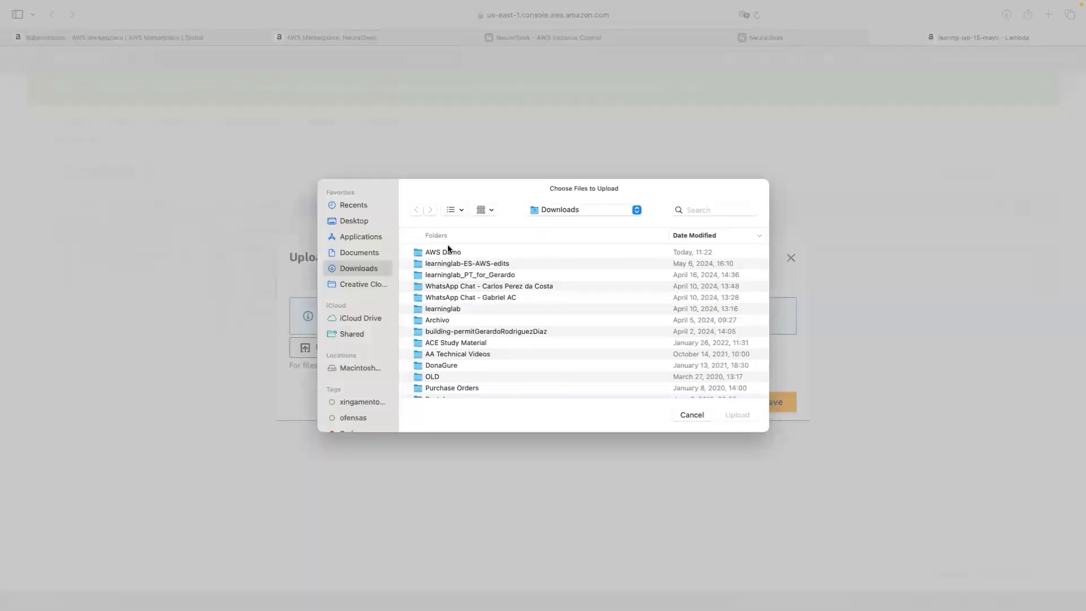
double_click(448, 251)
scroll(467, 291, down, 3)
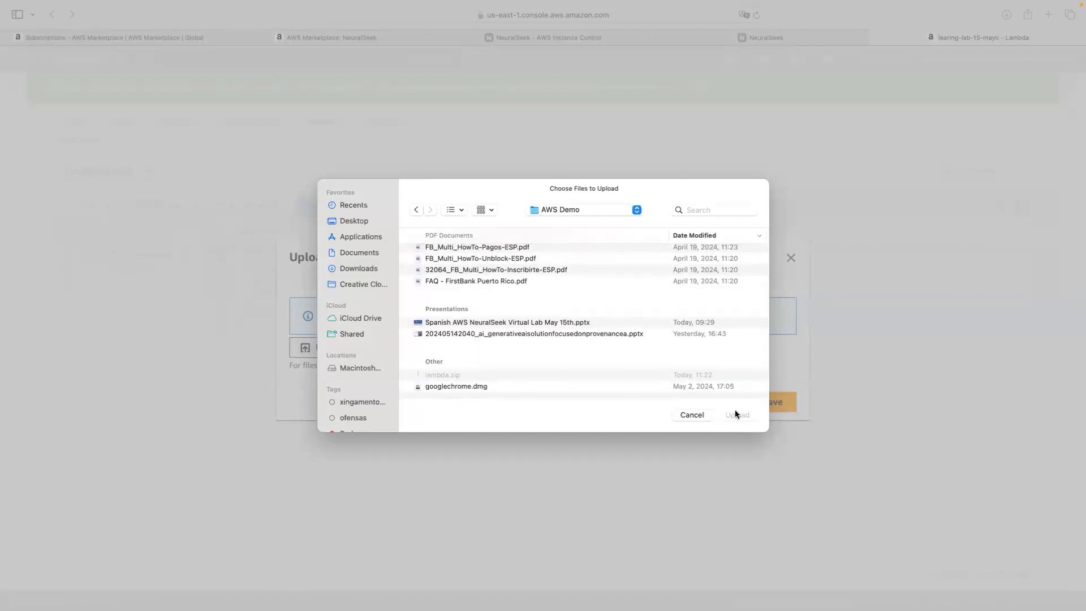
scroll(492, 334, up, 5)
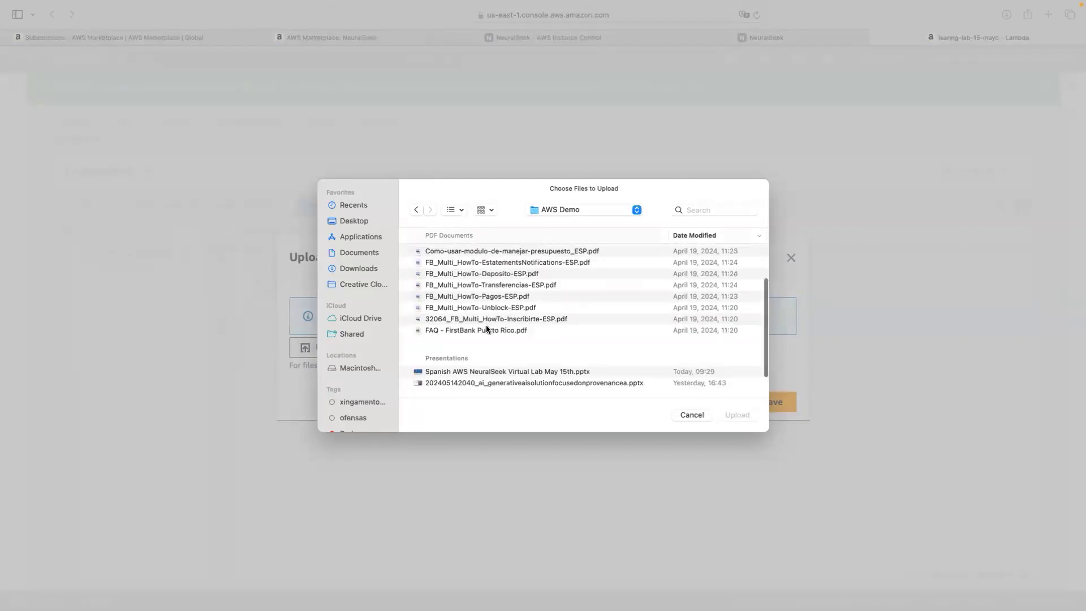
scroll(514, 330, down, 5)
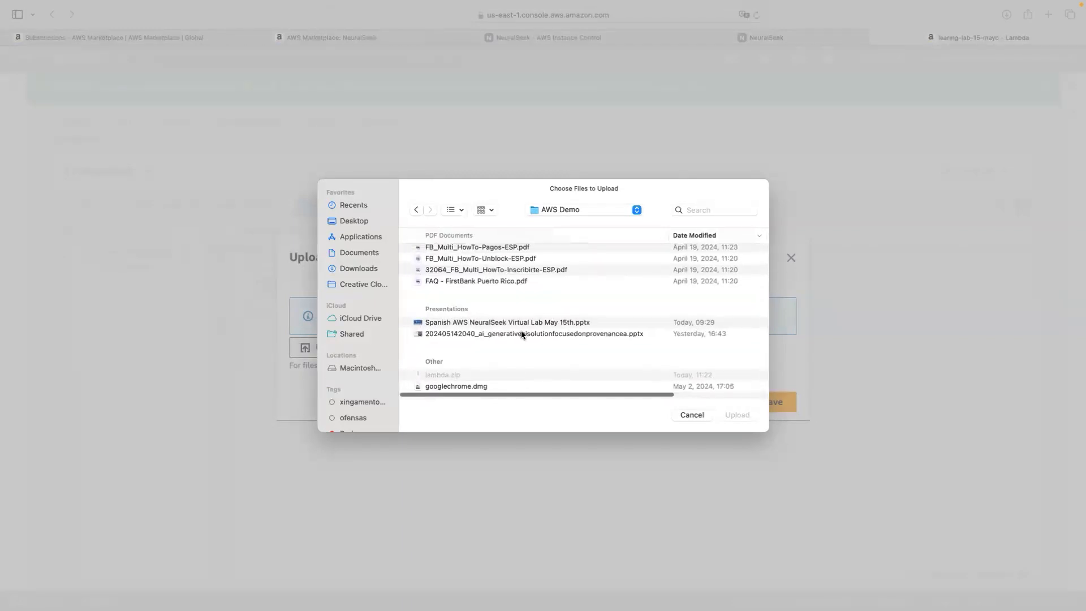
key(s)
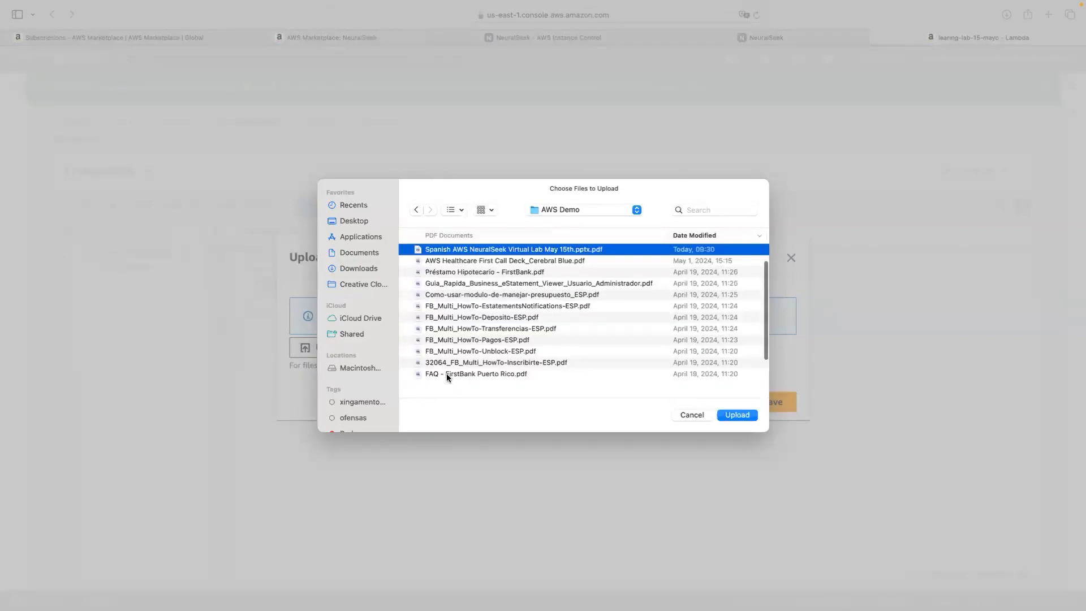
scroll(461, 367, up, 1)
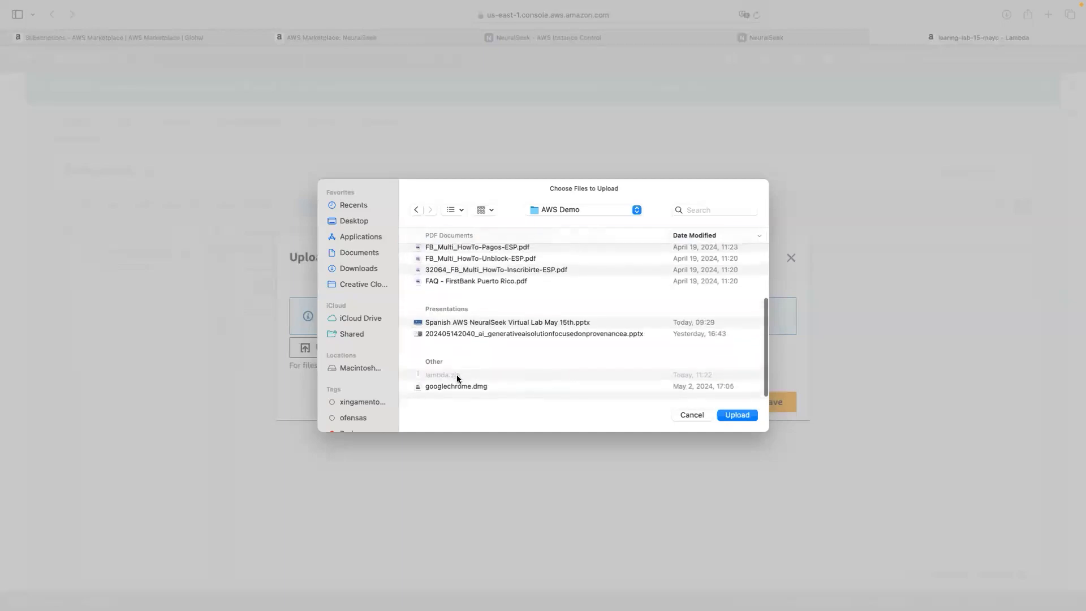
click(689, 413)
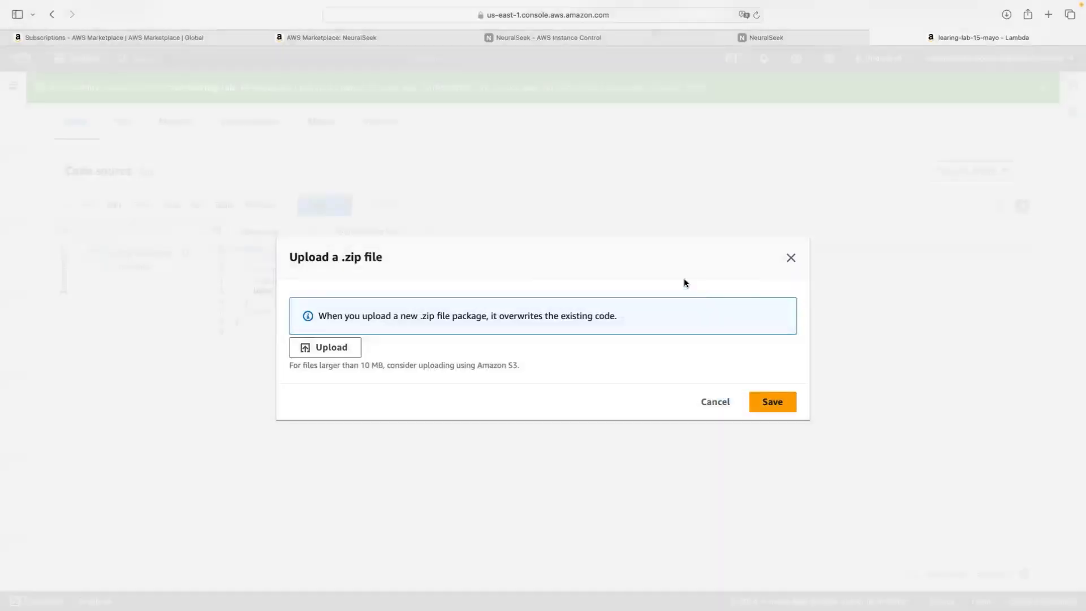
Step: Pick lambda.zip from the AWS Demo folder, upload it and save it as the function code
click(338, 352)
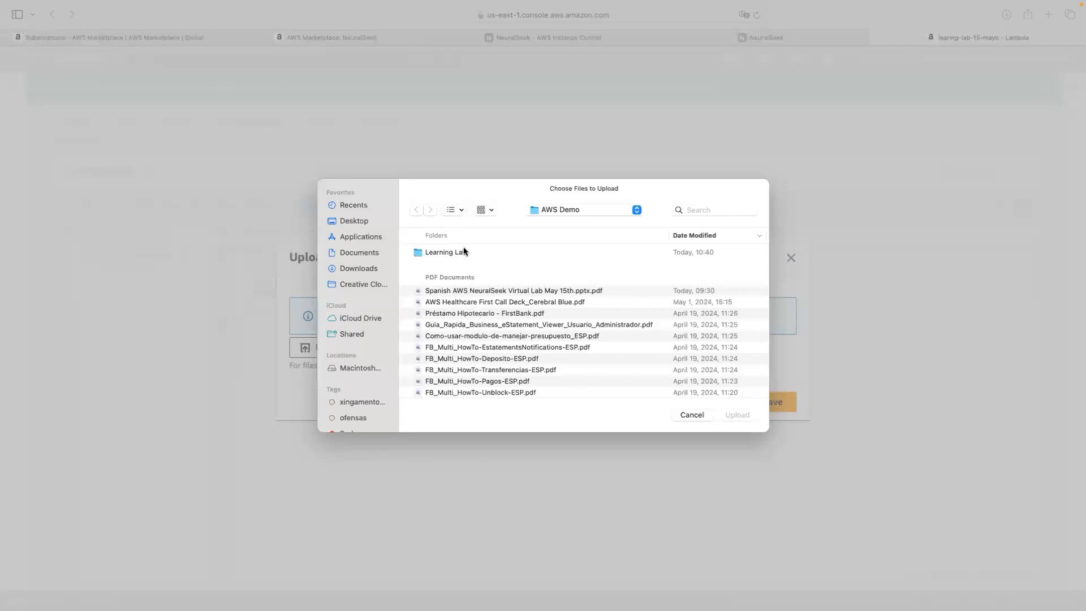
double_click(464, 252)
click(417, 210)
scroll(480, 323, down, 5)
click(447, 374)
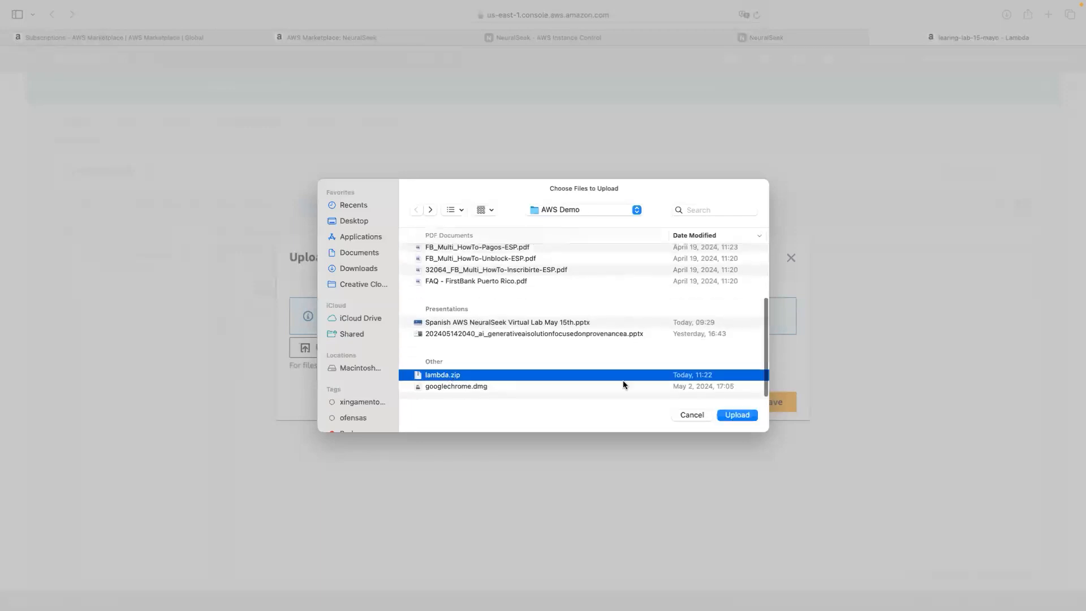
click(736, 416)
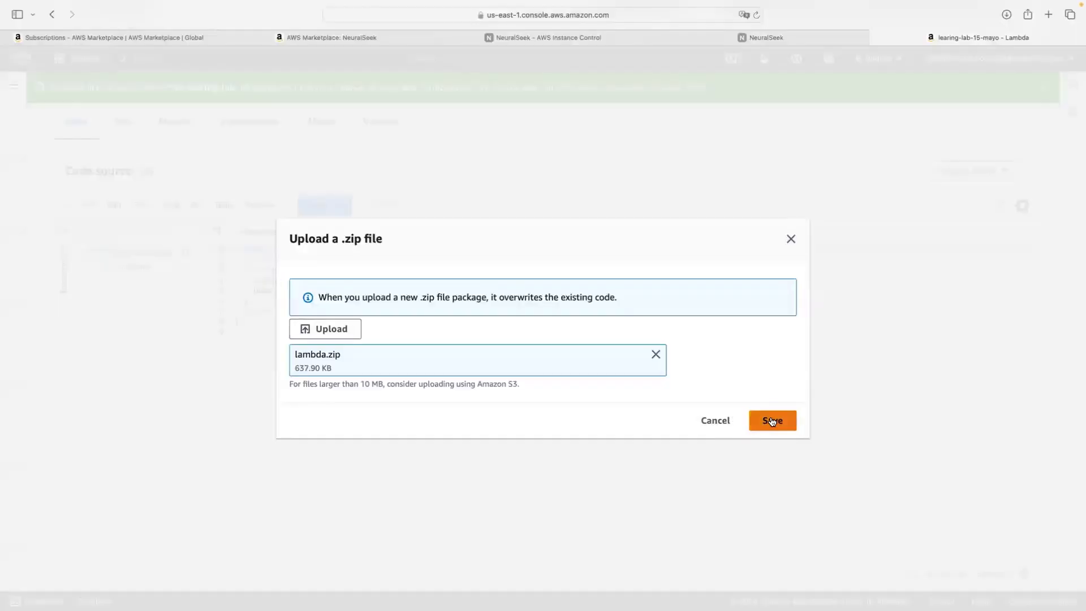
click(771, 419)
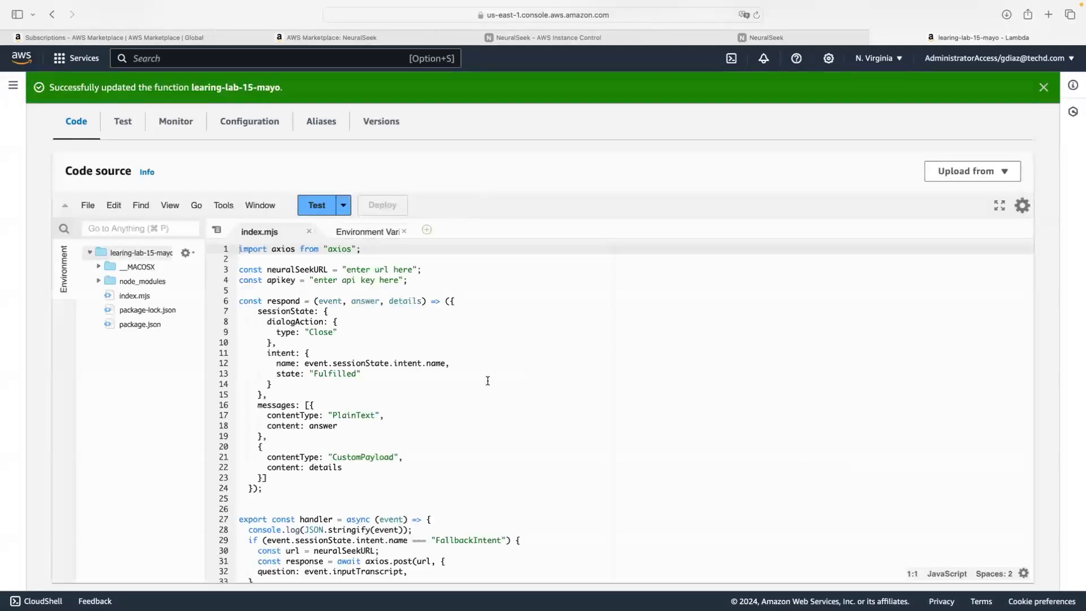
scroll(377, 373, down, 3)
scroll(376, 373, up, 10)
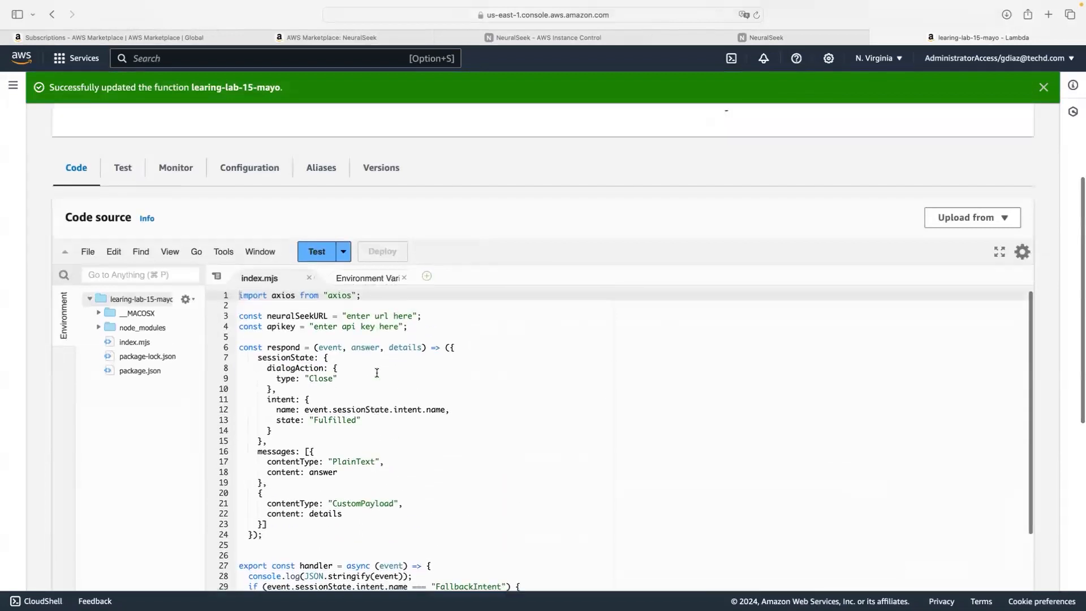
scroll(131, 311, down, 2)
scroll(131, 311, down, 3)
scroll(131, 312, up, 1)
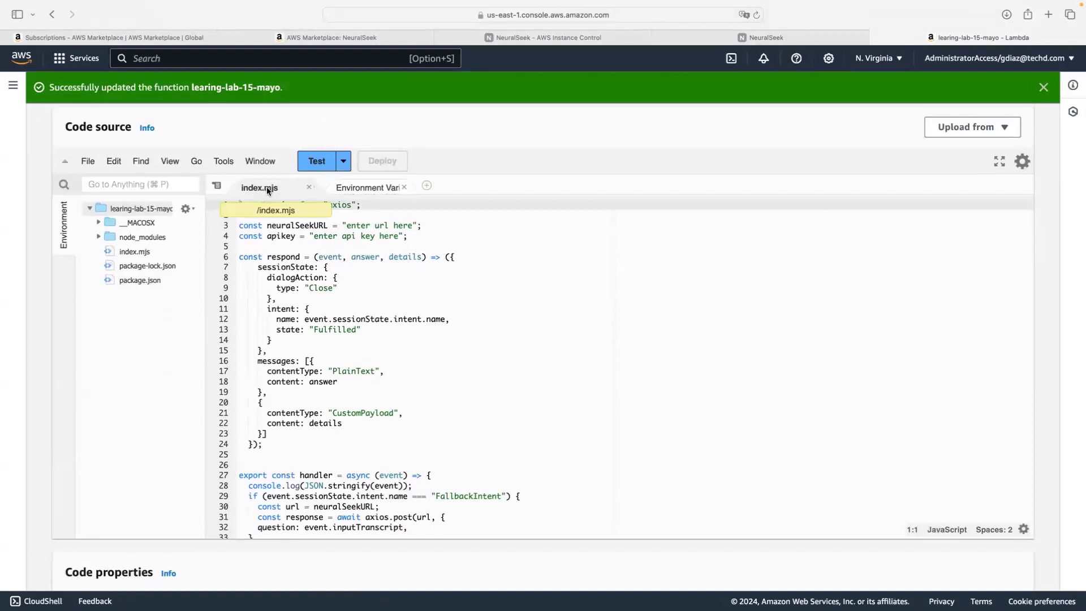
scroll(323, 268, up, 1)
scroll(322, 268, up, 1)
scroll(322, 268, down, 3)
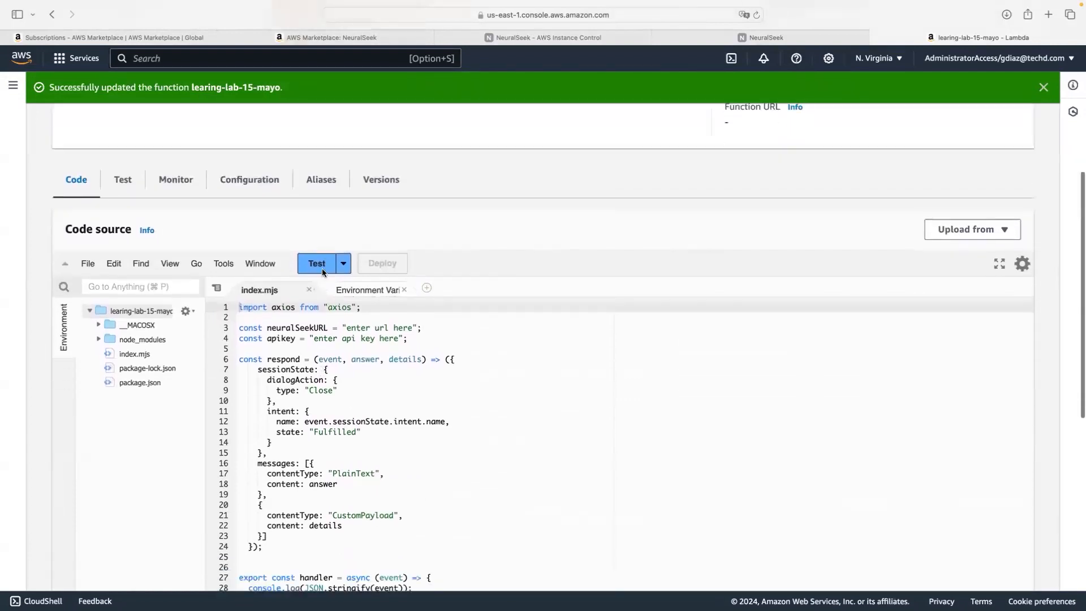
scroll(323, 268, down, 10)
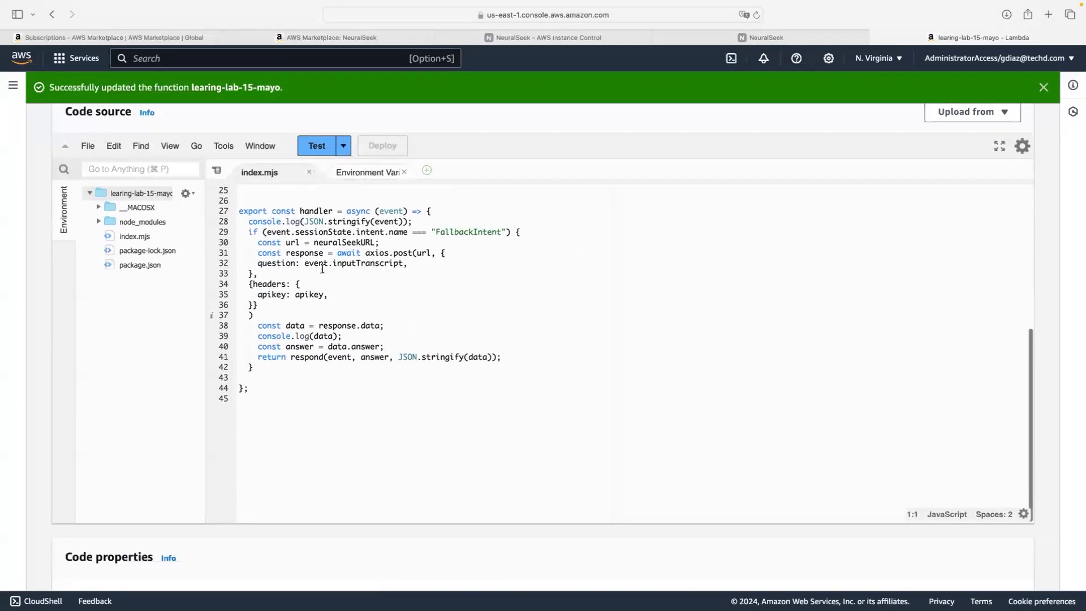
scroll(323, 268, up, 10)
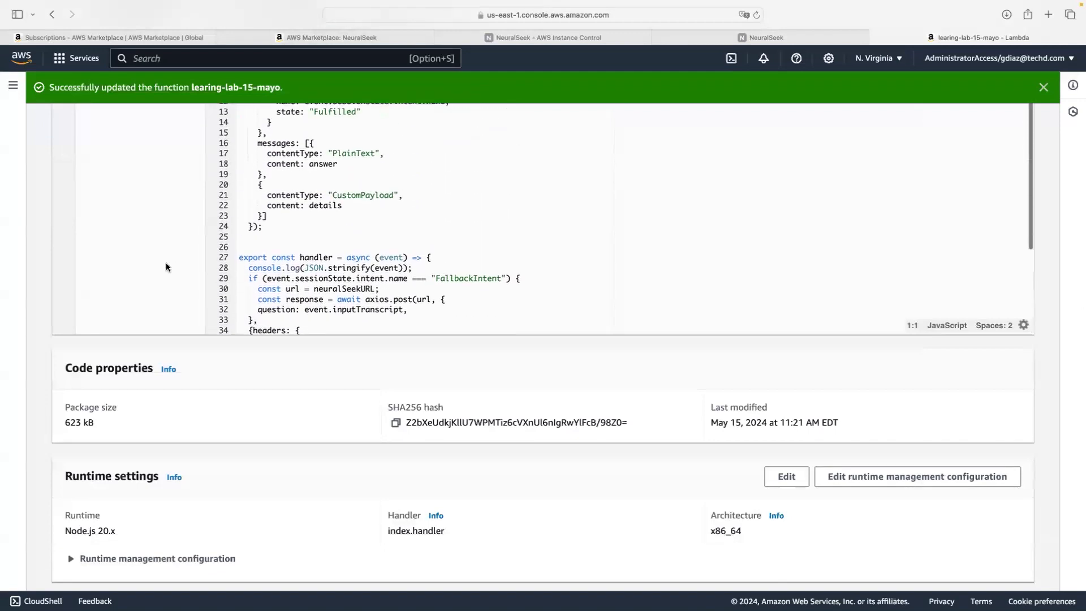
scroll(351, 276, up, 1)
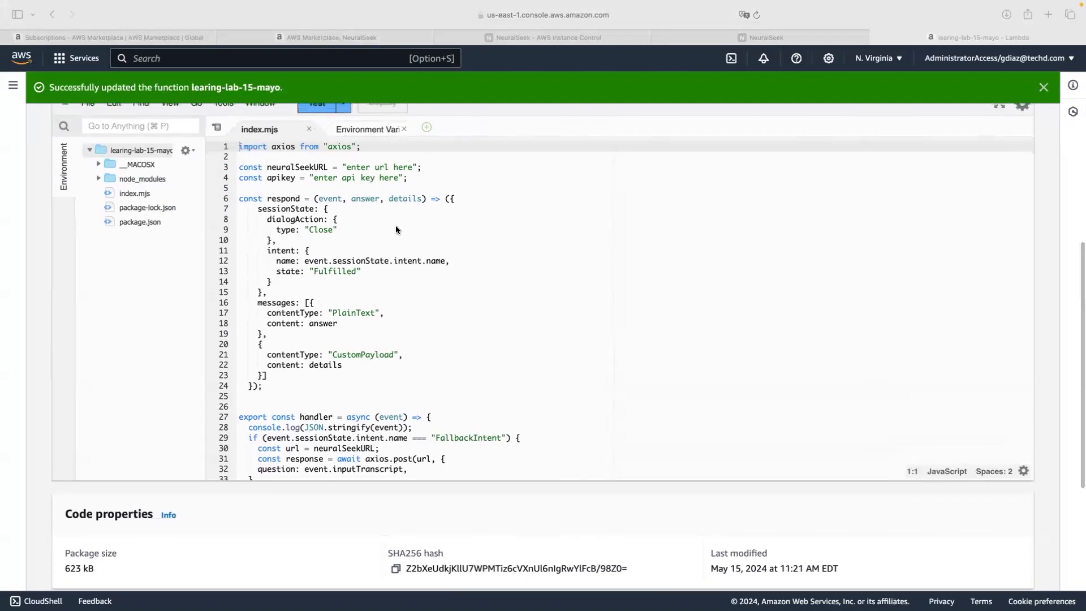
scroll(342, 223, up, 2)
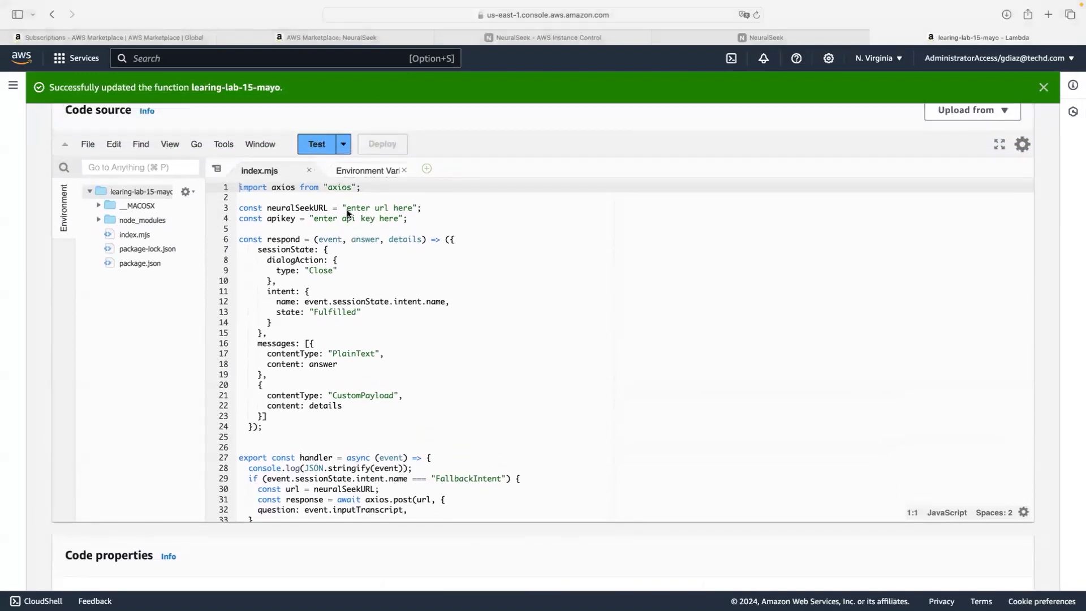
drag(347, 208, 414, 208)
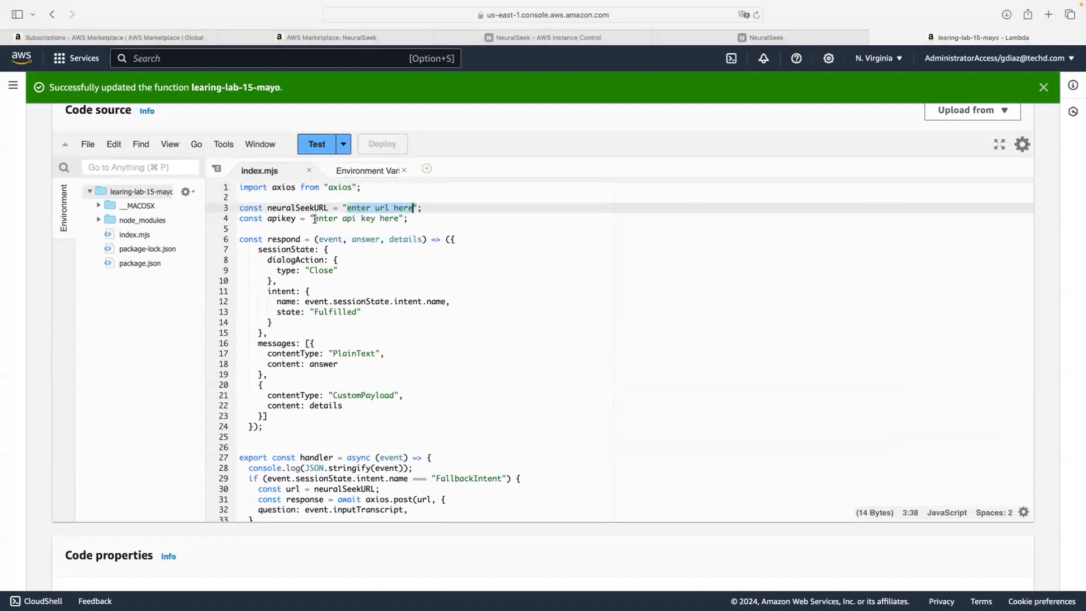
drag(314, 219, 400, 219)
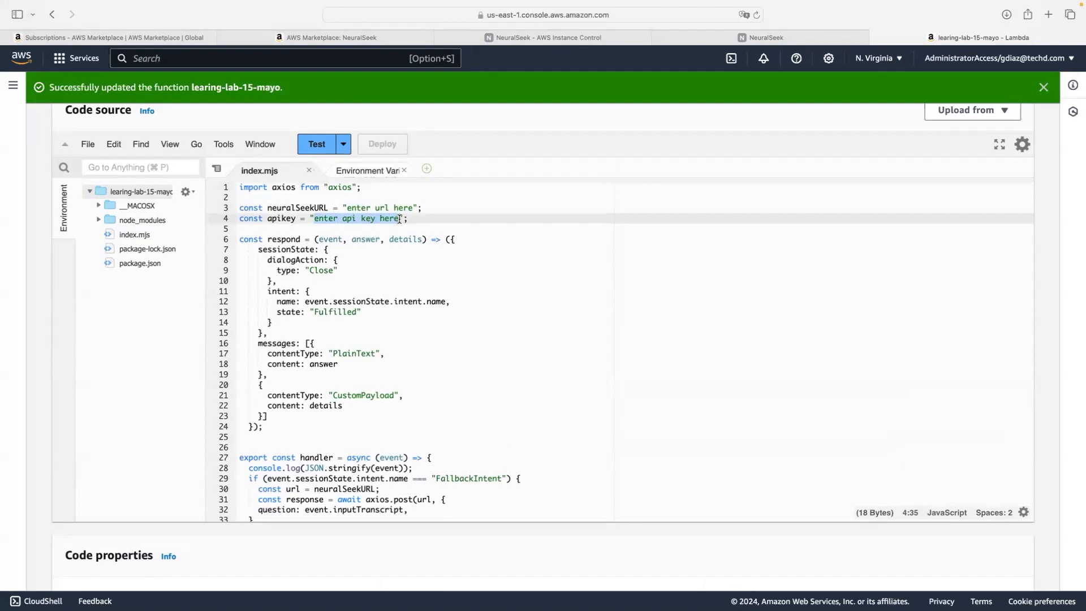
Step: Replace the apikey placeholder in index.mjs with the API key copied from NeuralSeek
click(701, 37)
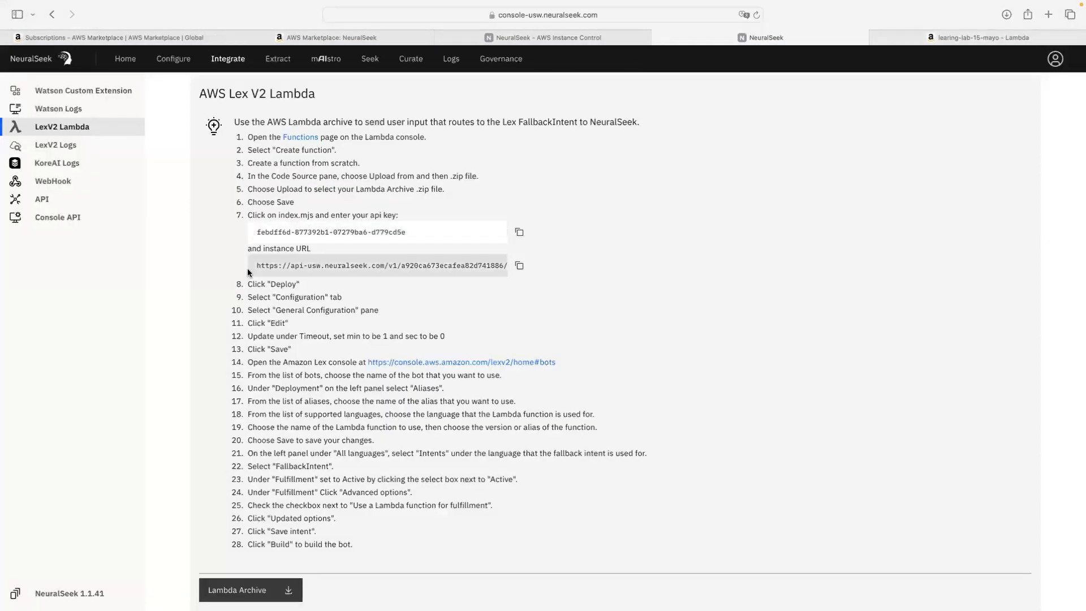
click(519, 232)
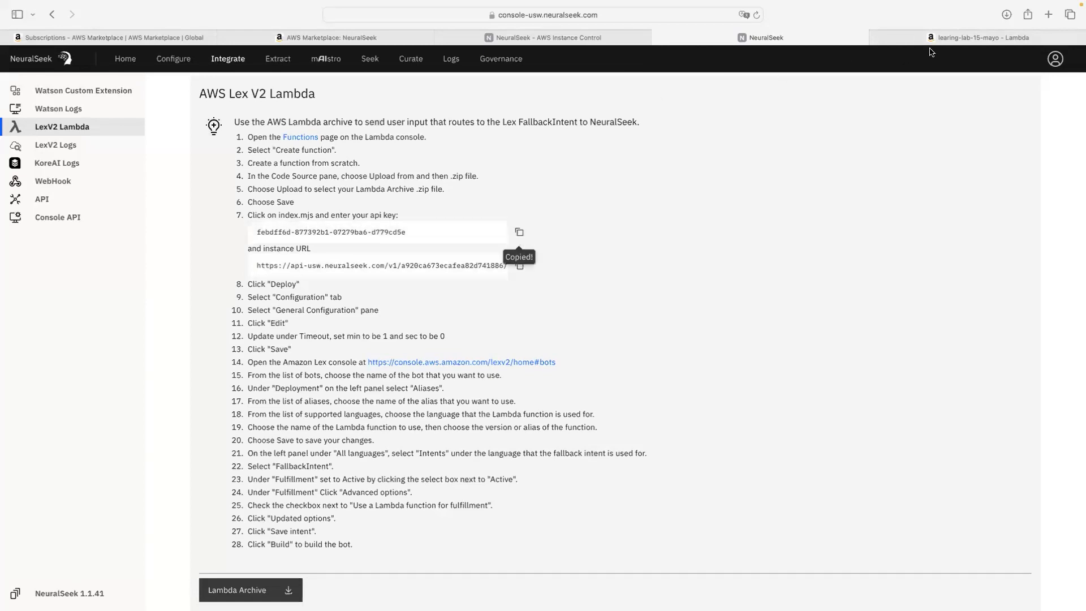
click(956, 38)
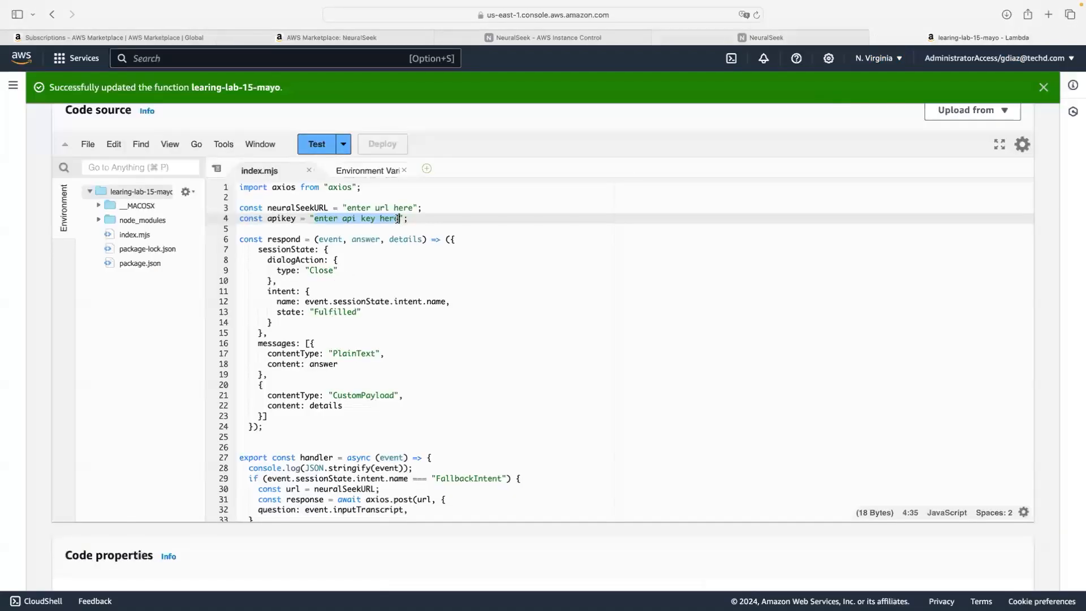
drag(398, 219, 314, 221)
key(super+v)
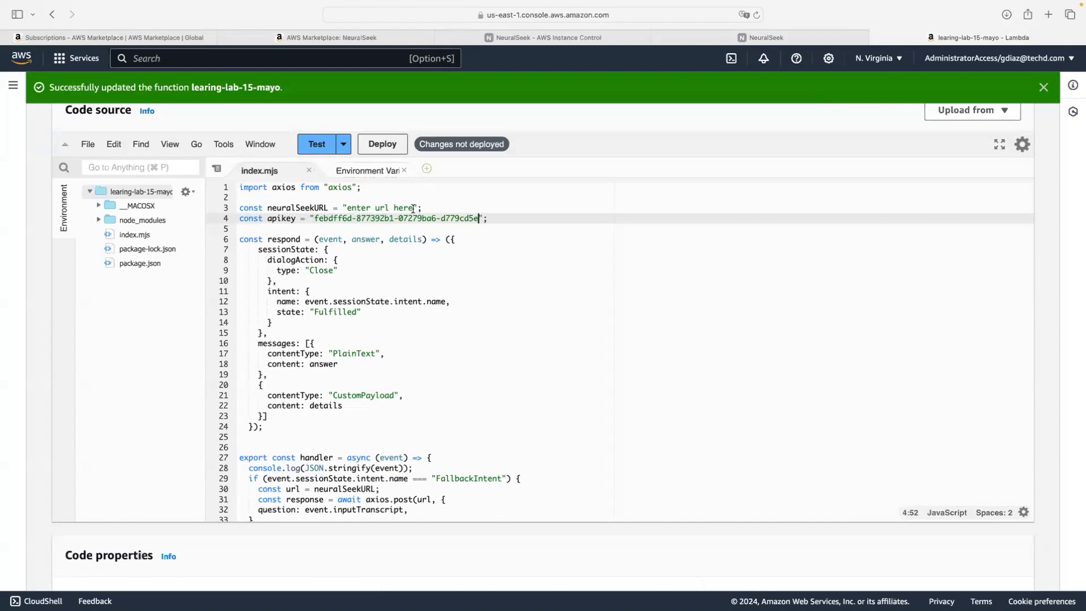
Step: Replace the neuralSeekURL placeholder on line 3 with the NeuralSeek instance's seek URL
click(729, 40)
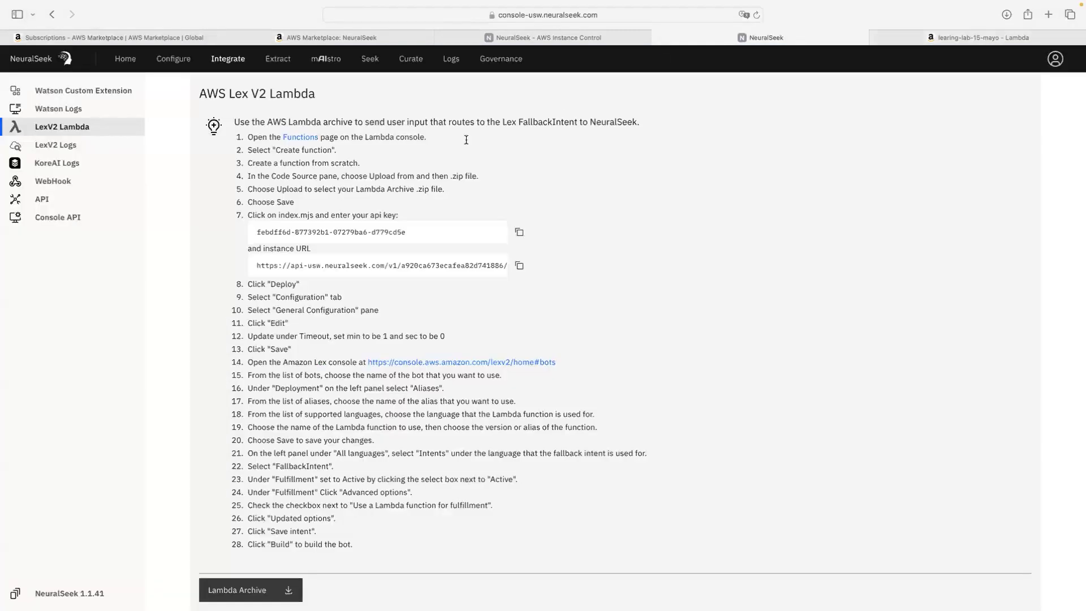
click(519, 265)
click(949, 39)
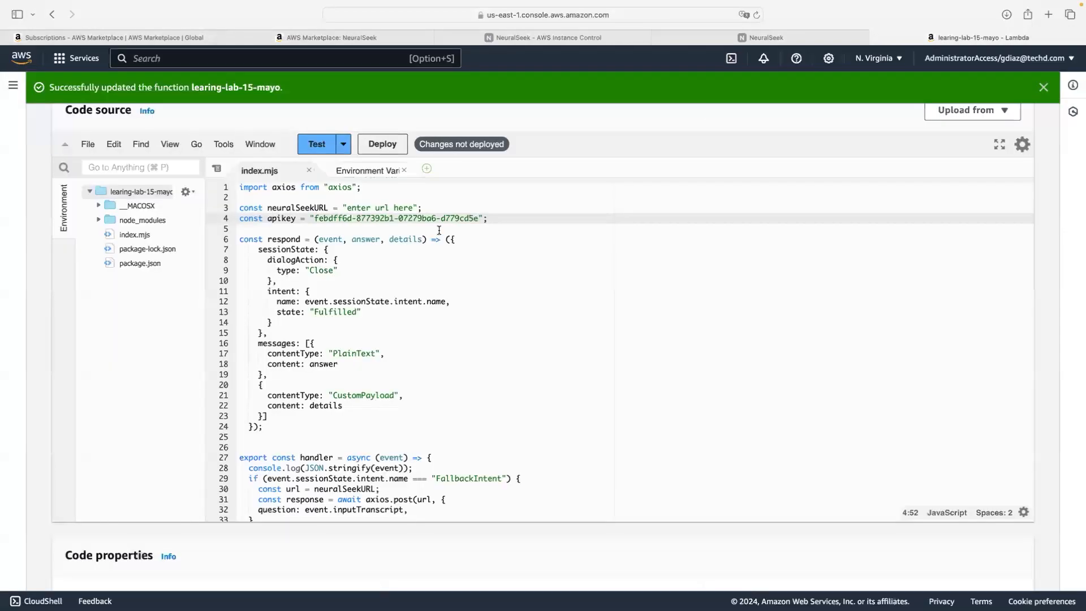
drag(414, 208, 347, 208)
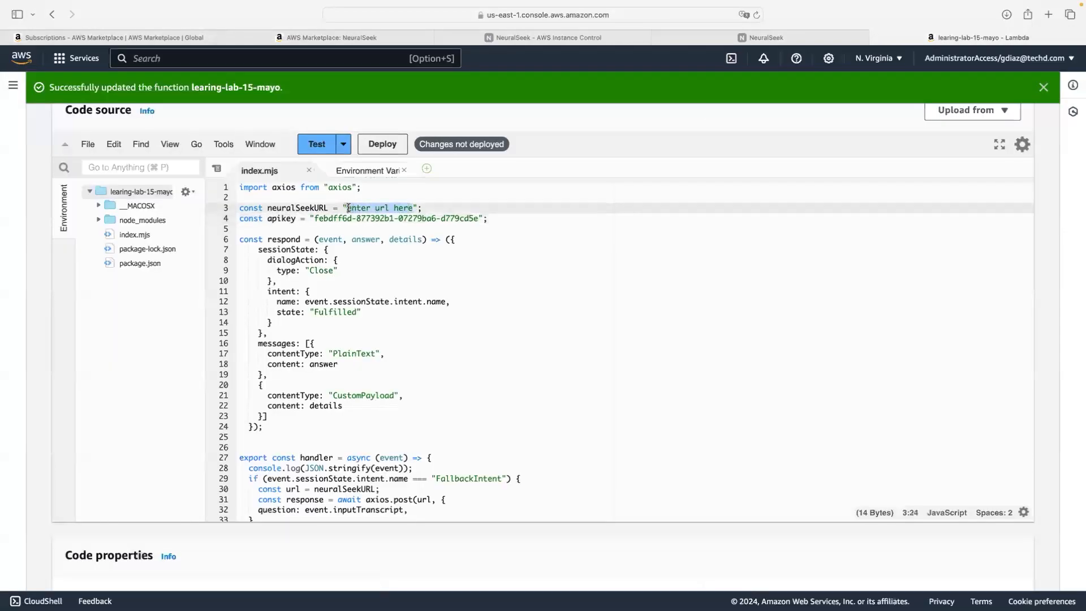
key(super+v)
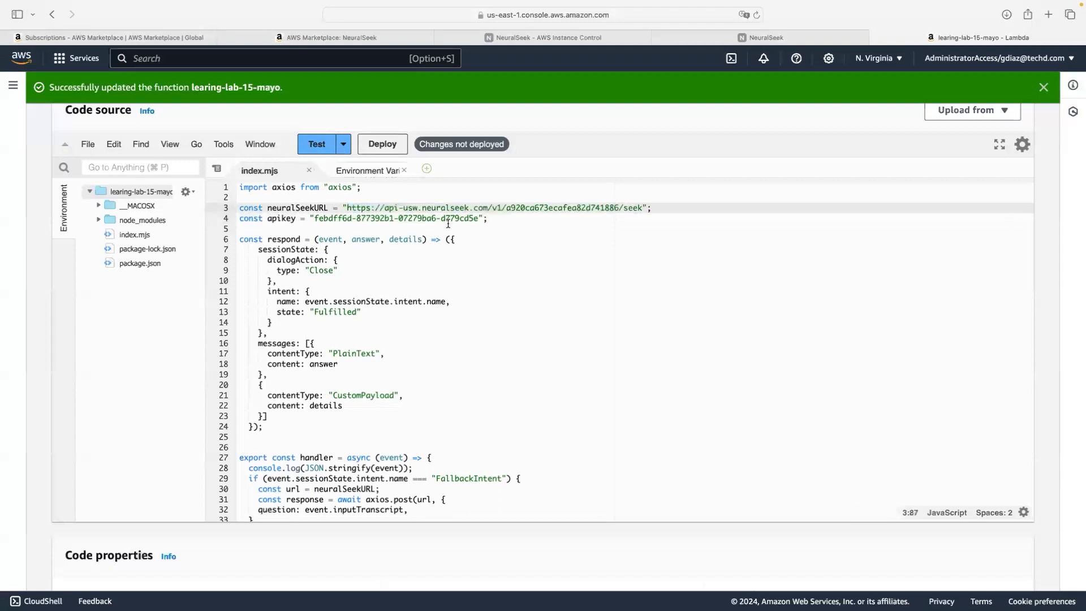
scroll(448, 224, down, 1)
scroll(446, 243, up, 2)
scroll(445, 249, up, 2)
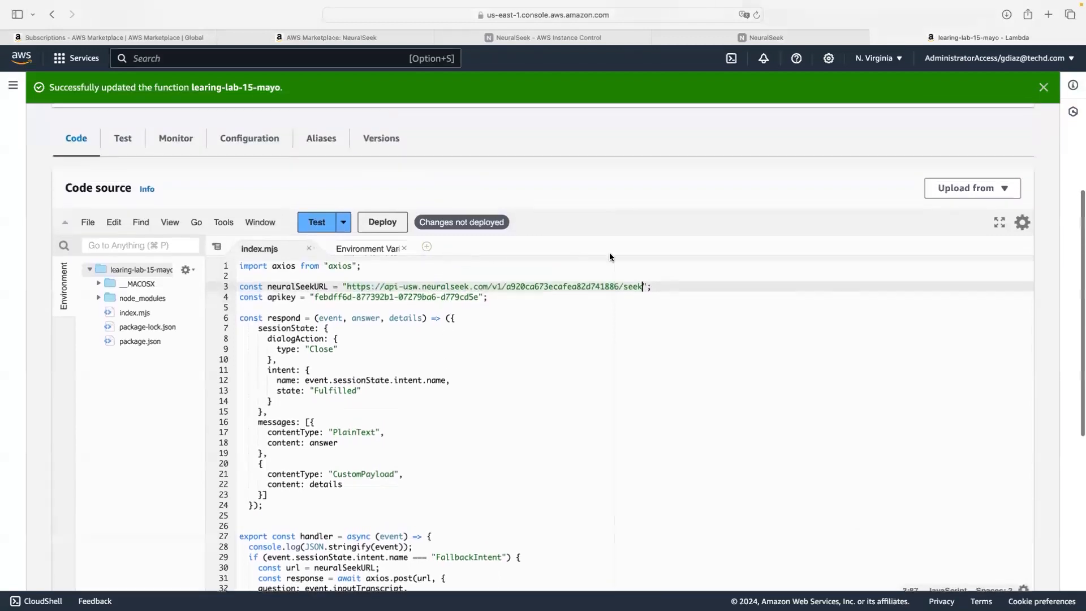
scroll(610, 257, down, 3)
scroll(607, 254, up, 1)
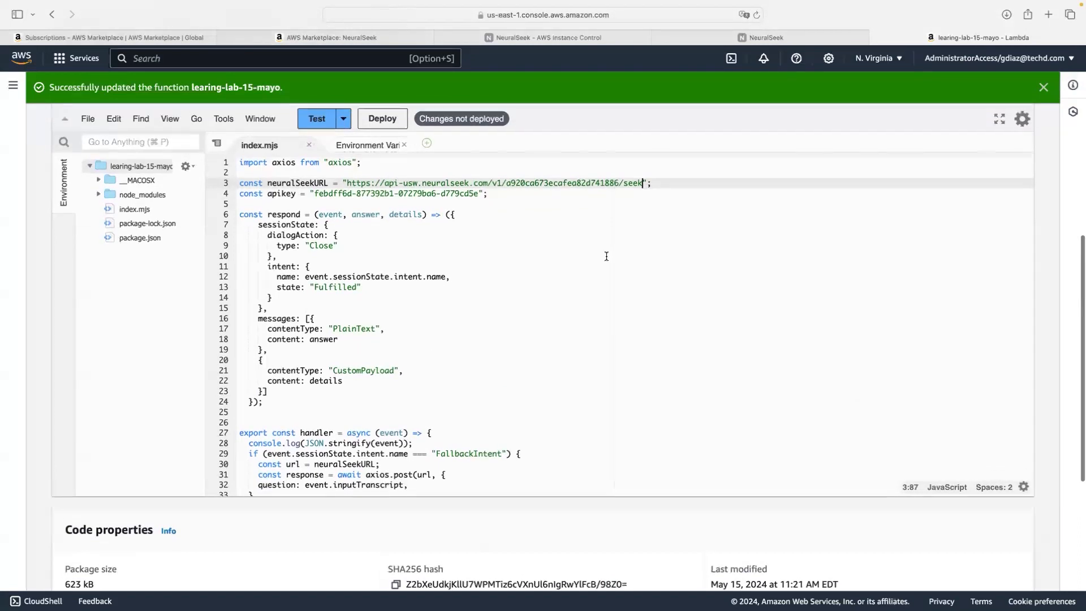
click(86, 122)
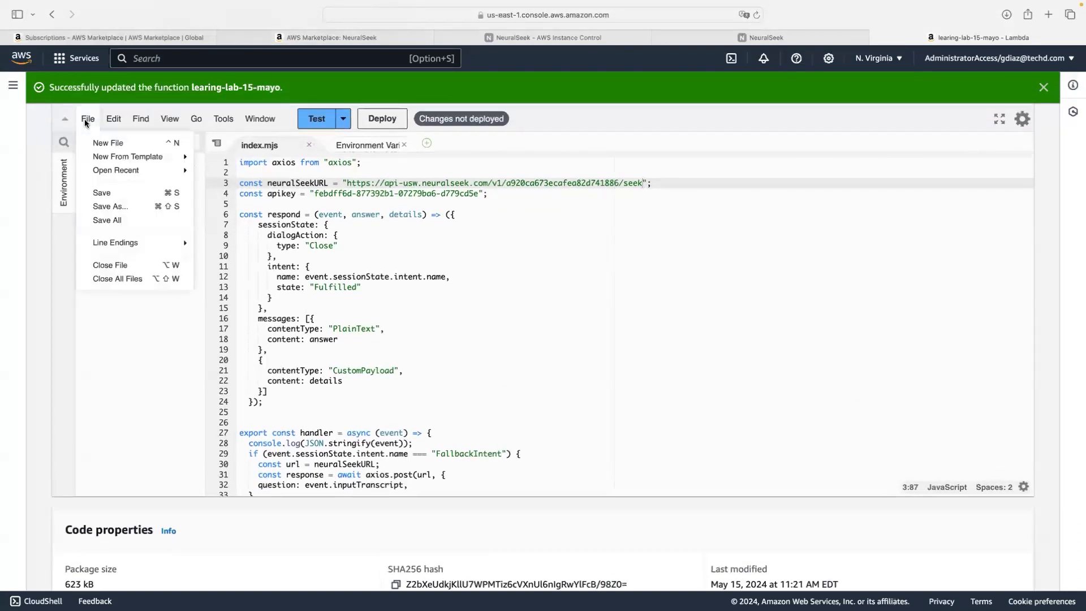
Step: Save index.mjs with the NeuralSeek key and URL edits through File > Save
click(103, 193)
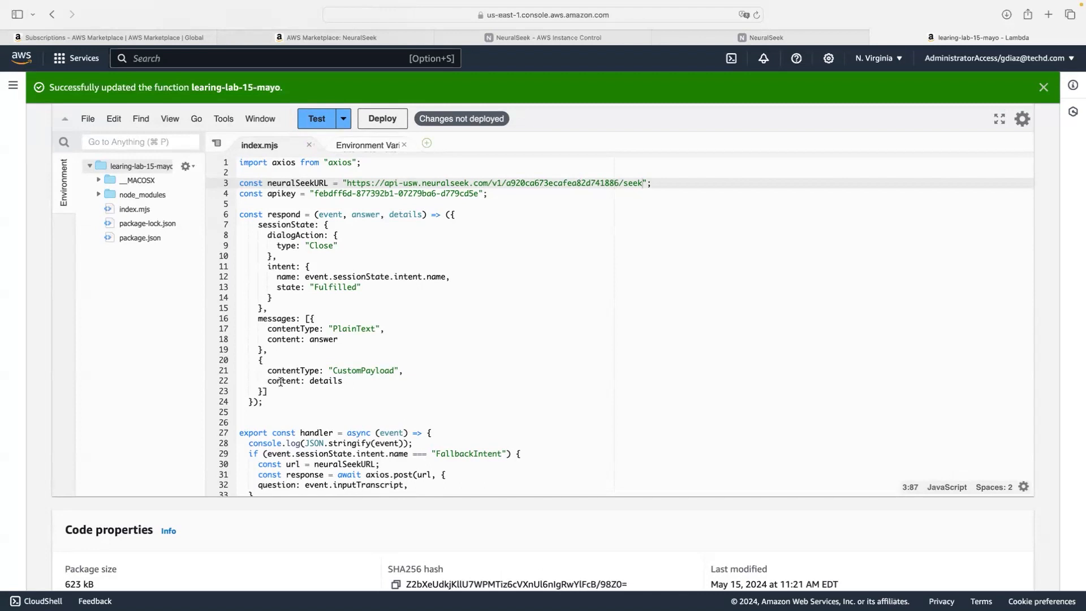
scroll(314, 381, up, 1)
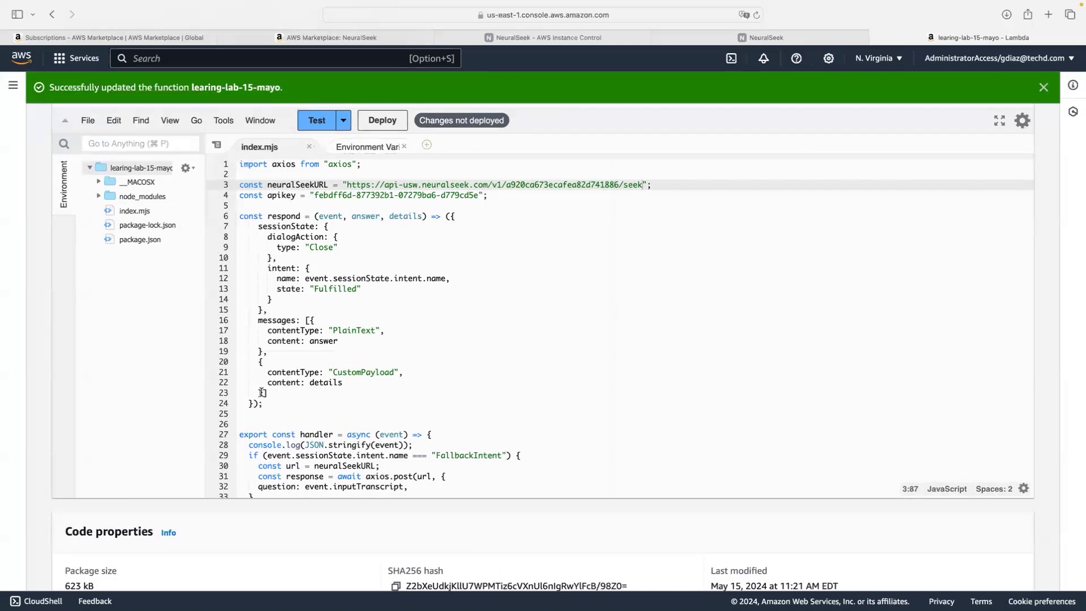
Step: Delete the CustomPayload message block (lines 19–23) from index.mjs and save the file
drag(262, 393, 264, 354)
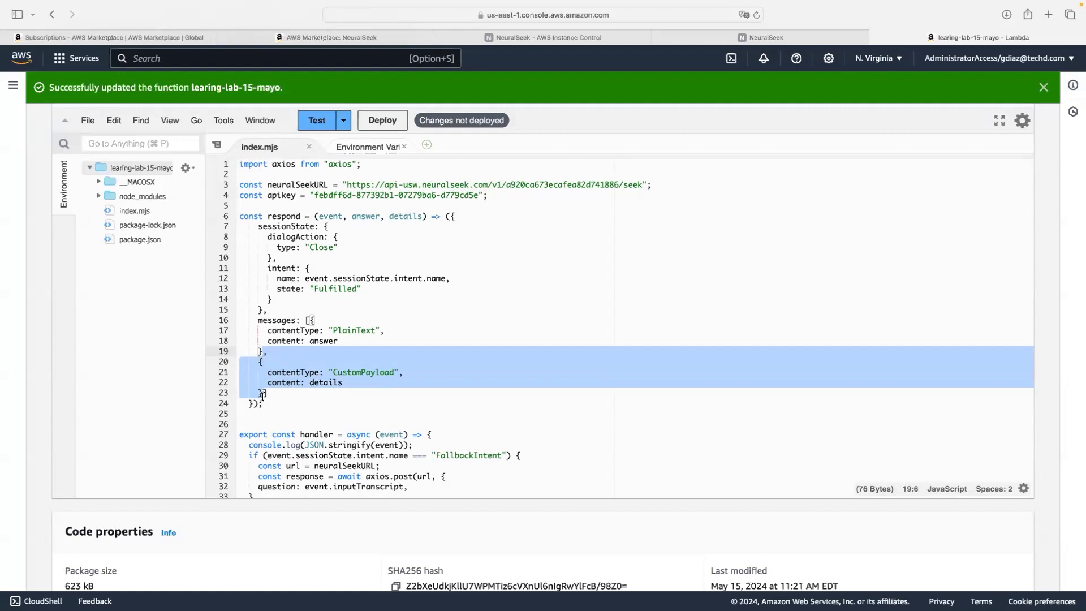
key(BackSpace)
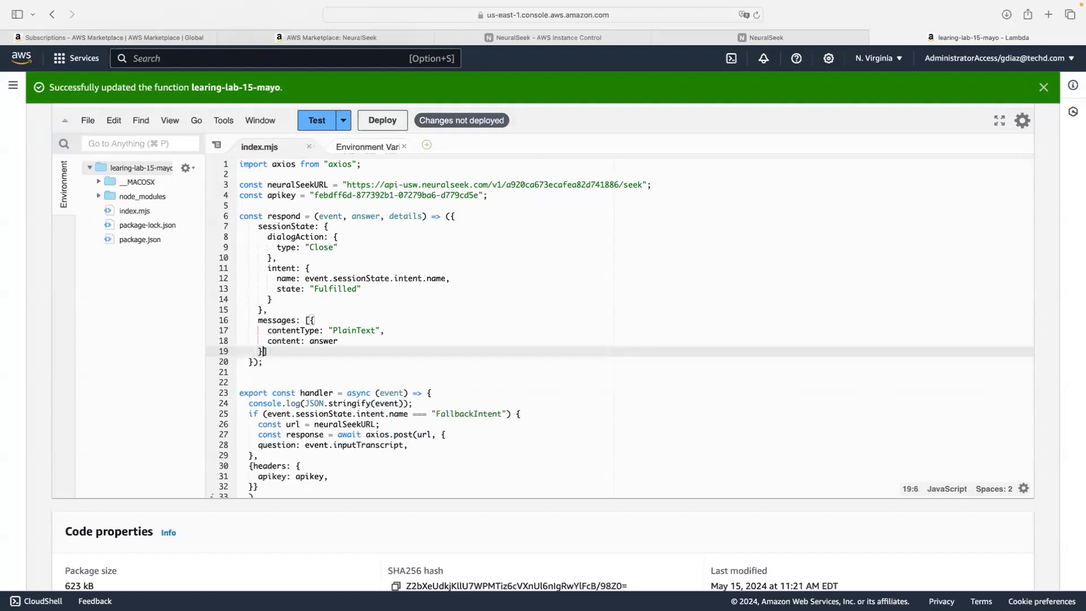
click(88, 120)
click(121, 197)
Step: Deploy the updated learing-lab-15-mayo function code
scroll(367, 264, up, 2)
scroll(367, 264, up, 2)
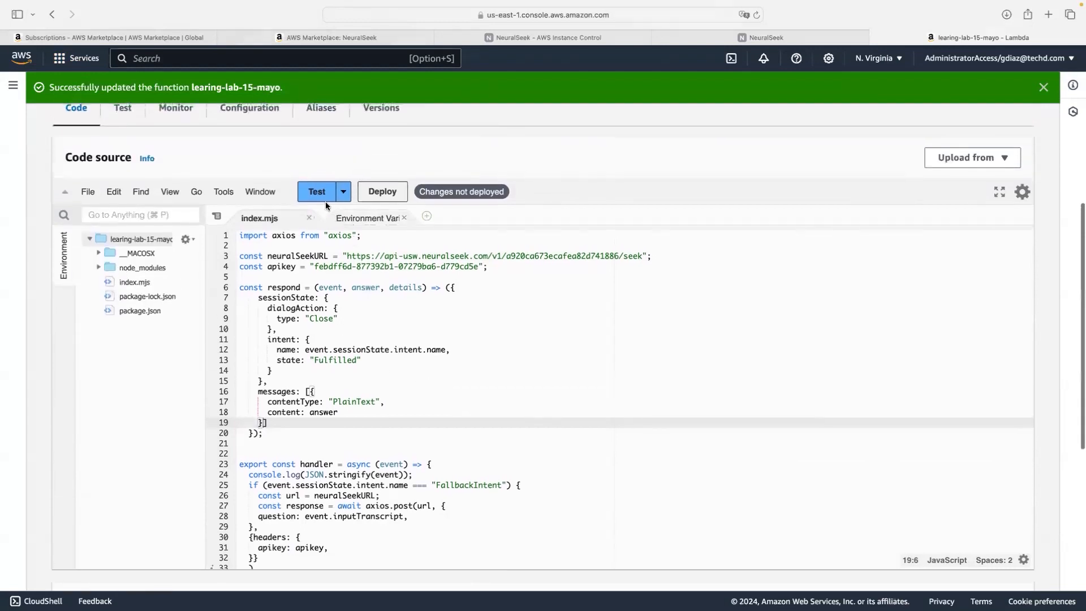
click(385, 195)
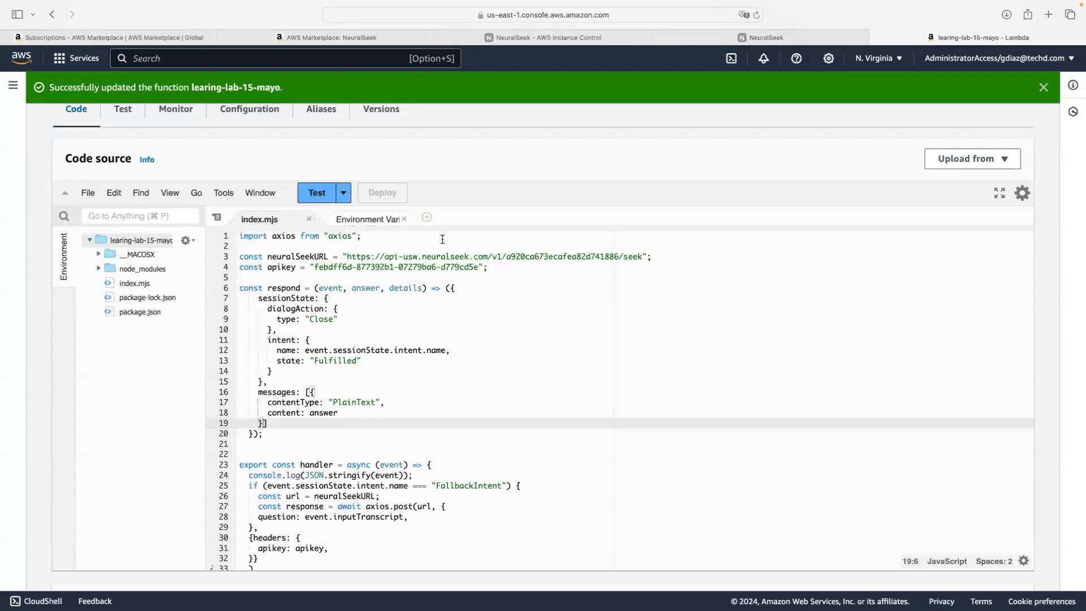
scroll(440, 237, up, 2)
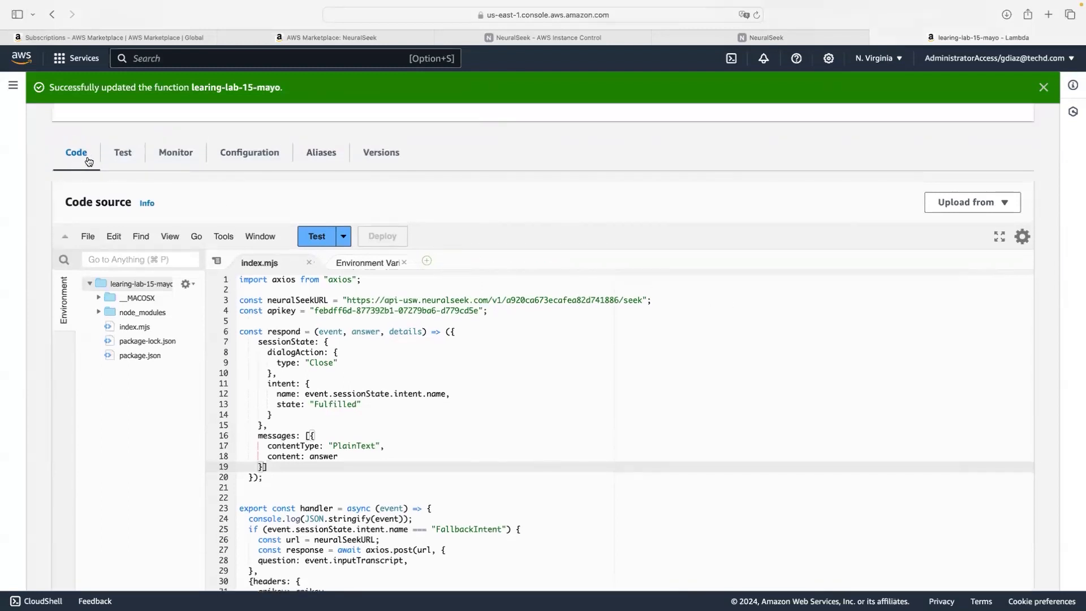
Step: Change learing-lab-15-mayo's general configuration timeout to 1 min 0 sec and save
click(254, 156)
scroll(388, 232, down, 5)
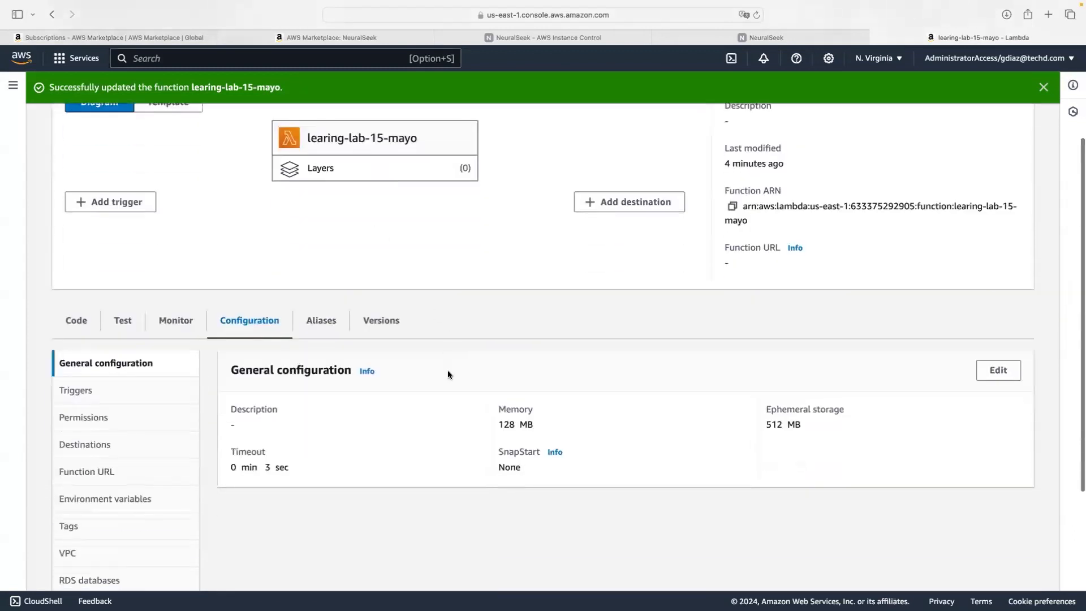
scroll(447, 372, down, 5)
scroll(448, 375, up, 10)
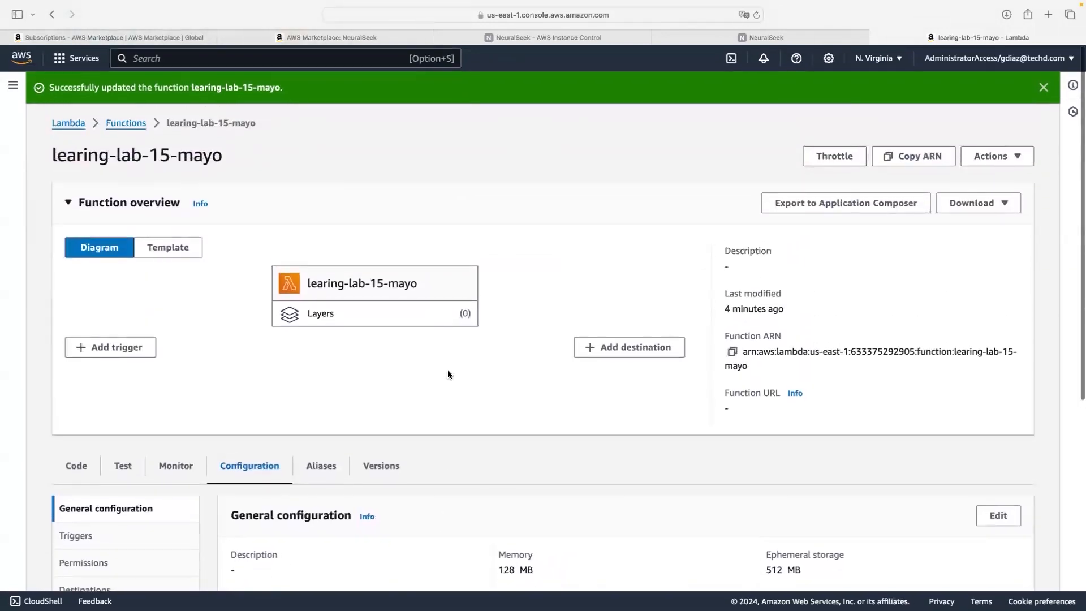
scroll(448, 373, down, 7)
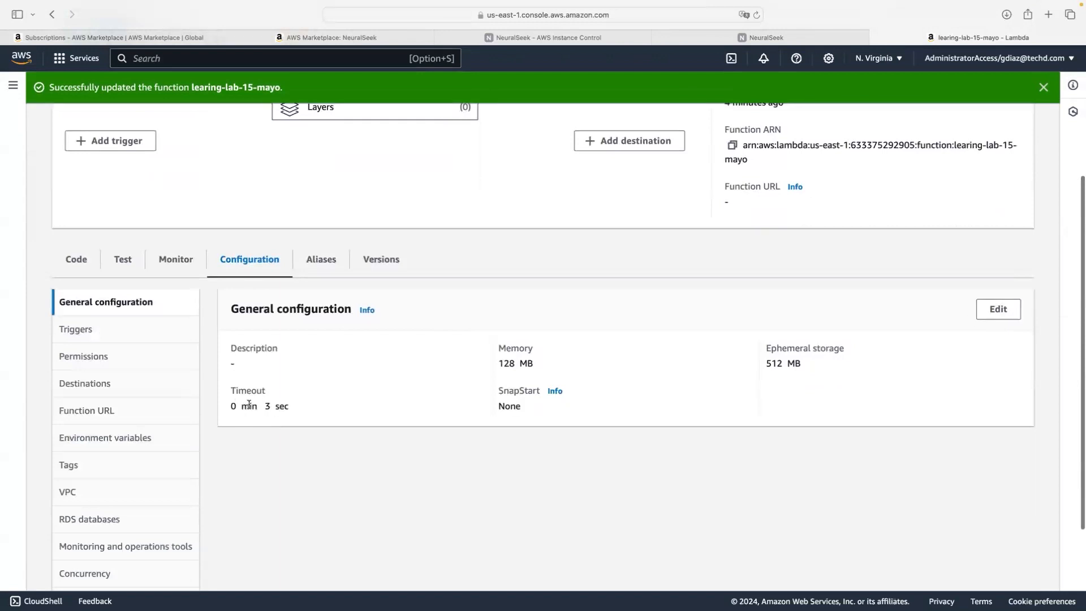
click(995, 314)
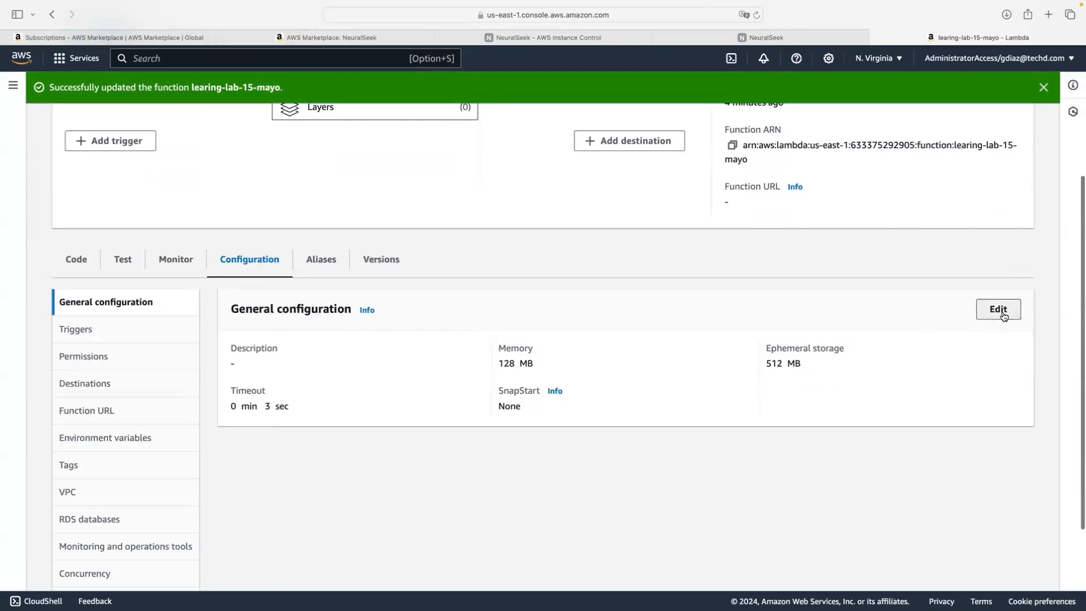
scroll(409, 387, down, 5)
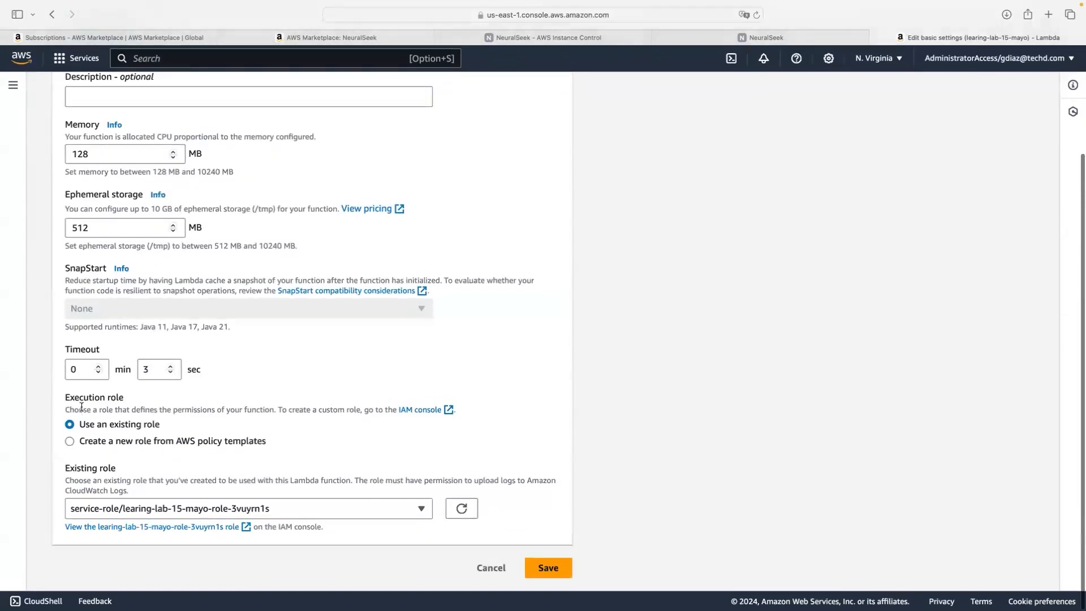
double_click(76, 370)
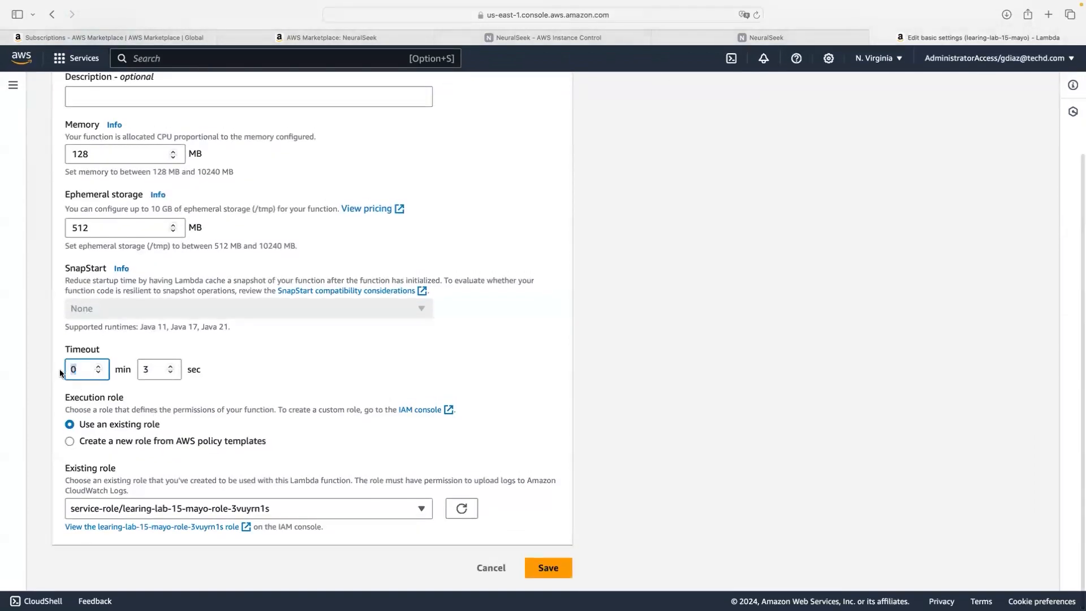
text(1)
key(Tab)
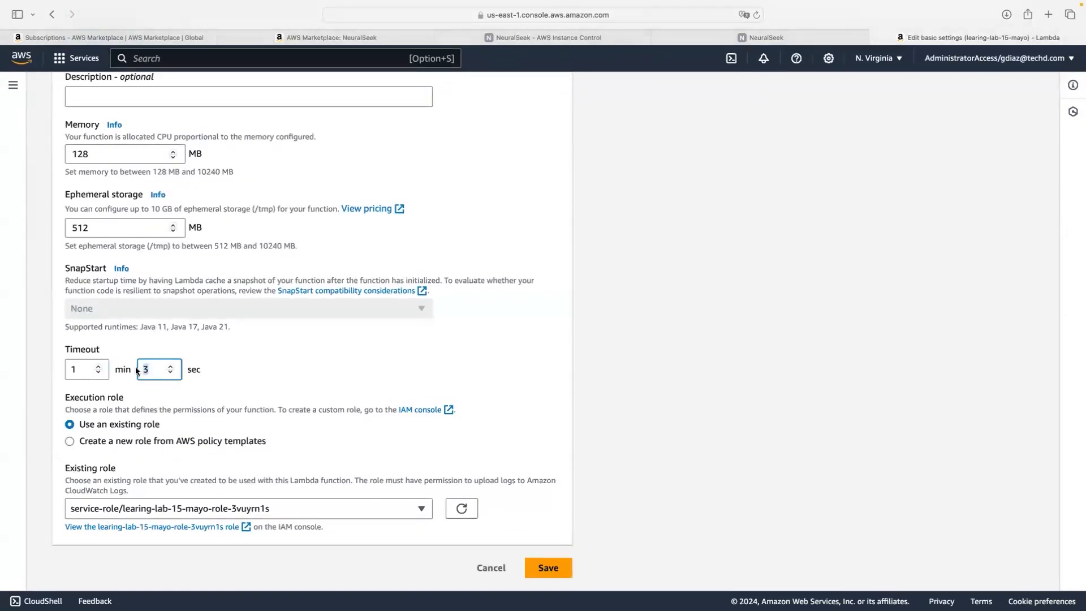
text(0)
click(548, 567)
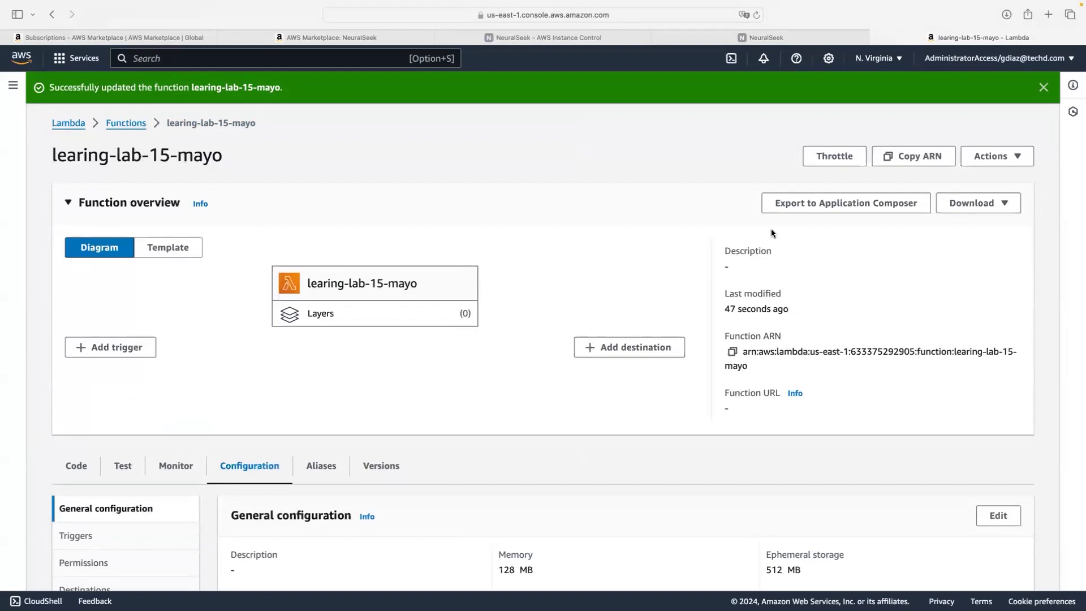
scroll(772, 232, down, 5)
scroll(772, 232, up, 4)
scroll(772, 232, up, 2)
Step: Open Amazon Lex from the AWS service search and dismiss the Amazon Bedrock banner
click(245, 58)
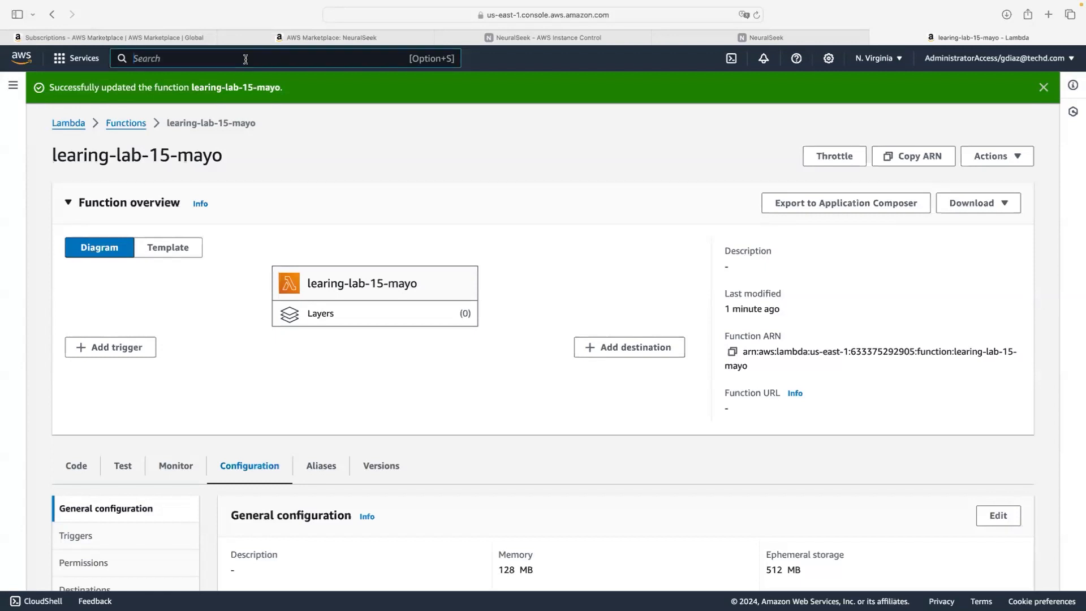
text(Amazon Lex)
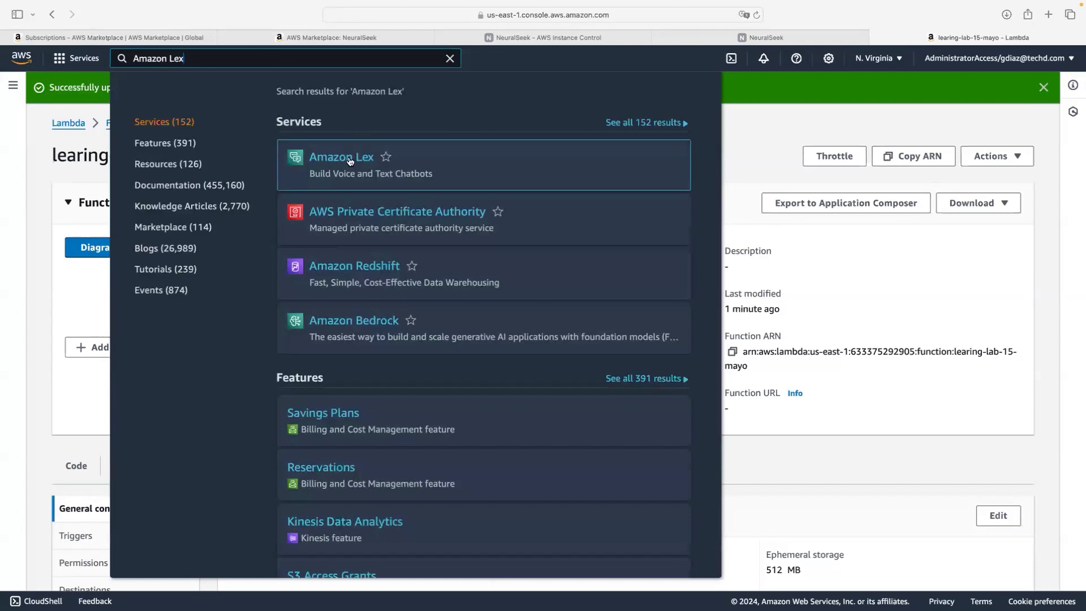
click(341, 157)
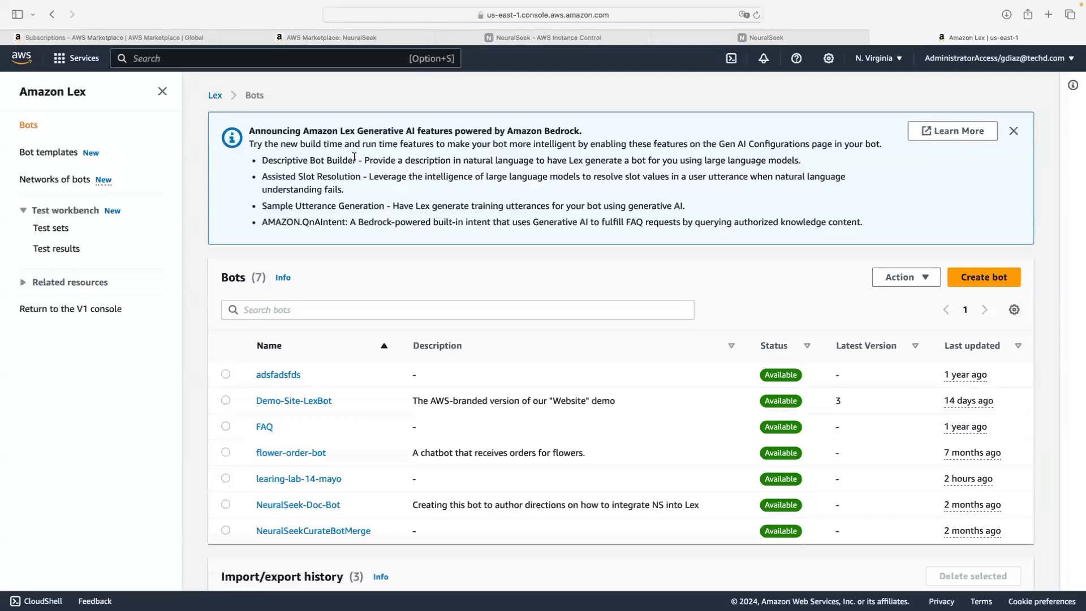
click(1014, 131)
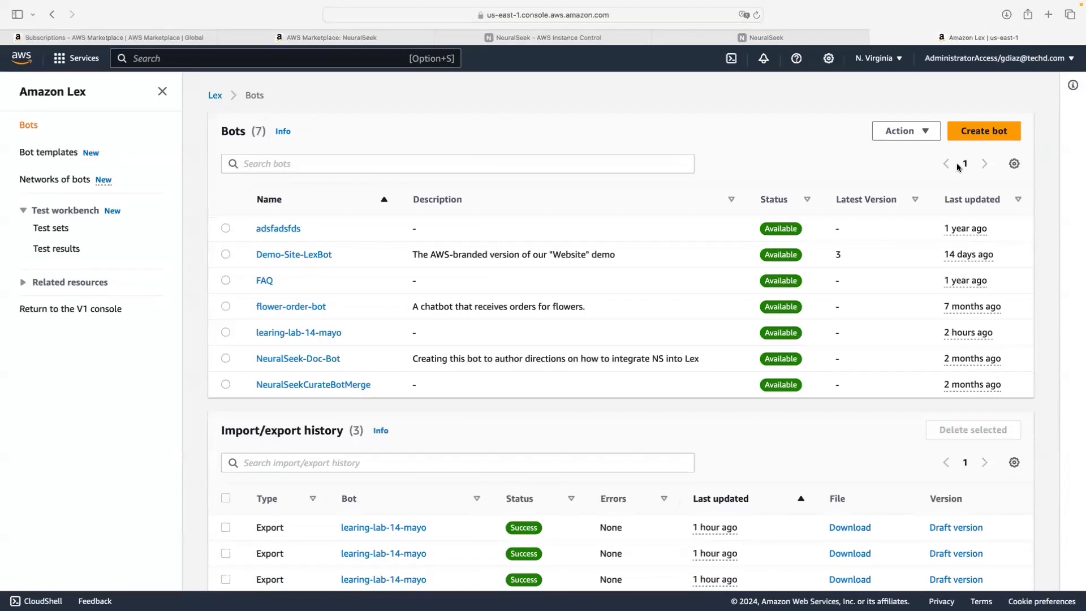
Step: Start a blank bot named learning-lab-15-mayo
click(972, 135)
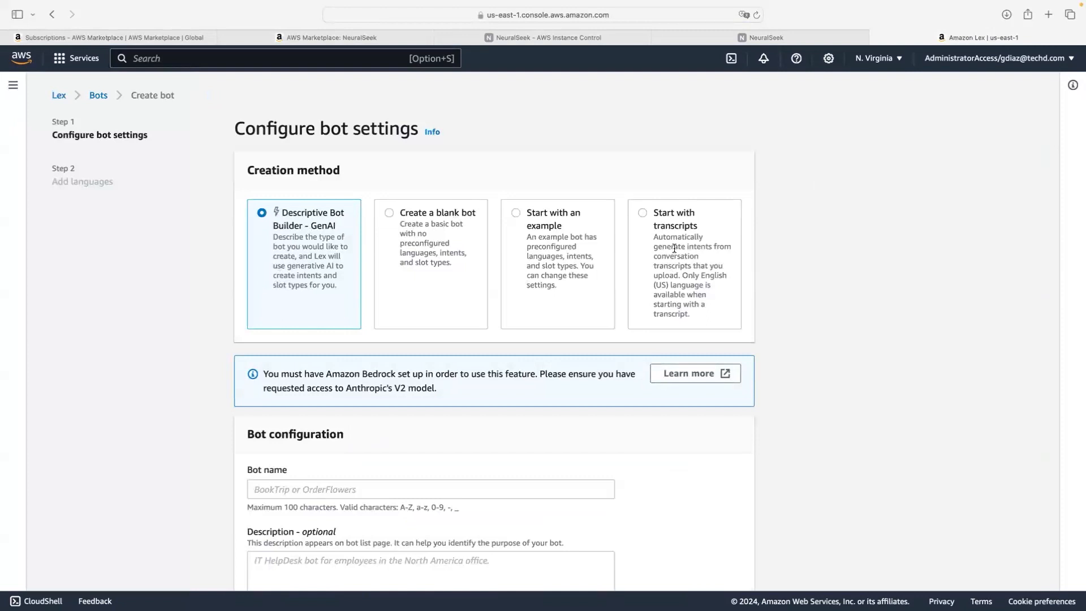
click(388, 214)
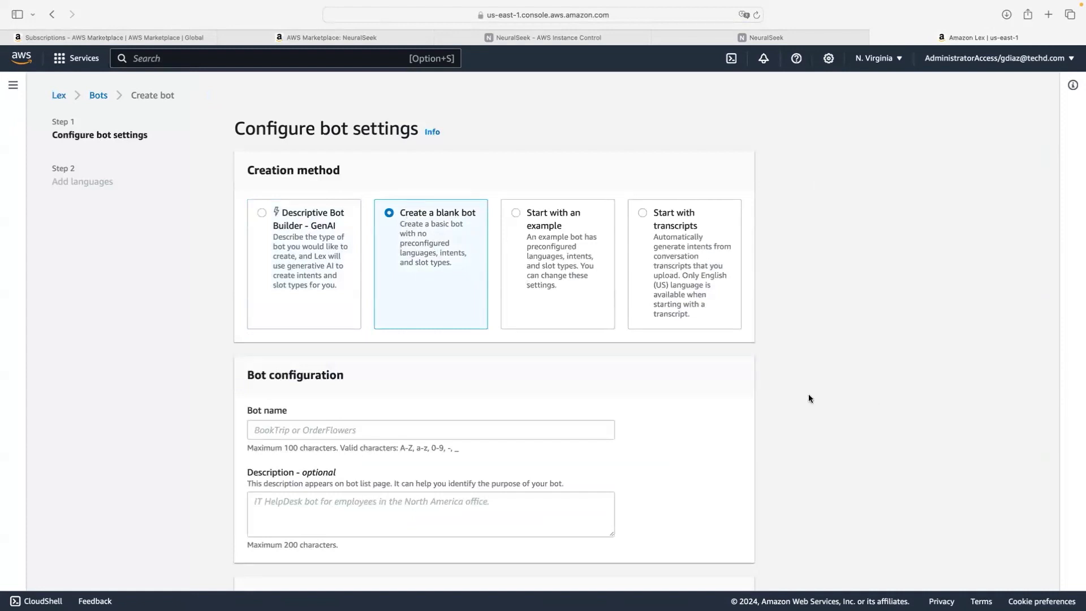
scroll(667, 376, down, 3)
scroll(633, 371, down, 2)
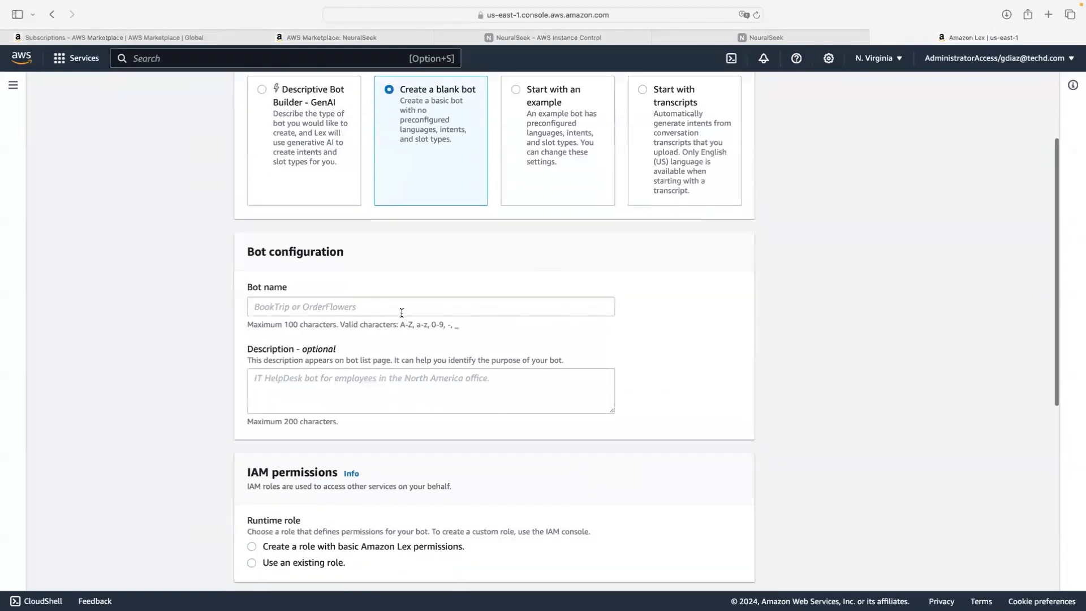
click(403, 309)
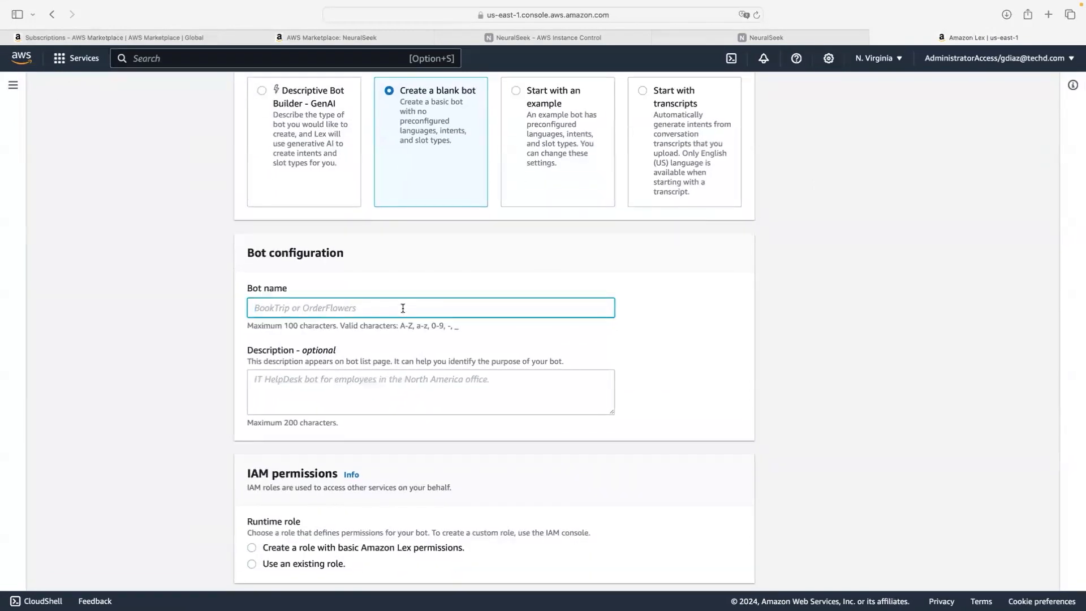
text(lexbo)
key(BackSpace)
key(BackSpace)
key(BackSpace)
key(BackSpace)
key(BackSpace)
text(learning-lab-15-mayo)
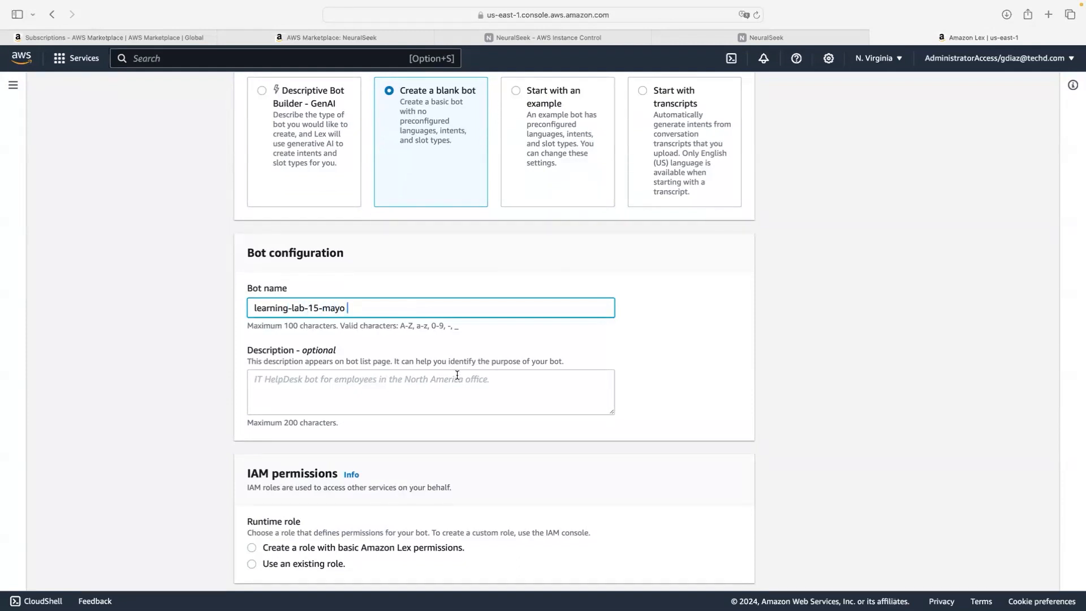
Step: Choose a new role with basic Amazon Lex permissions, COPPA No, and submit the bot settings
scroll(410, 371, down, 3)
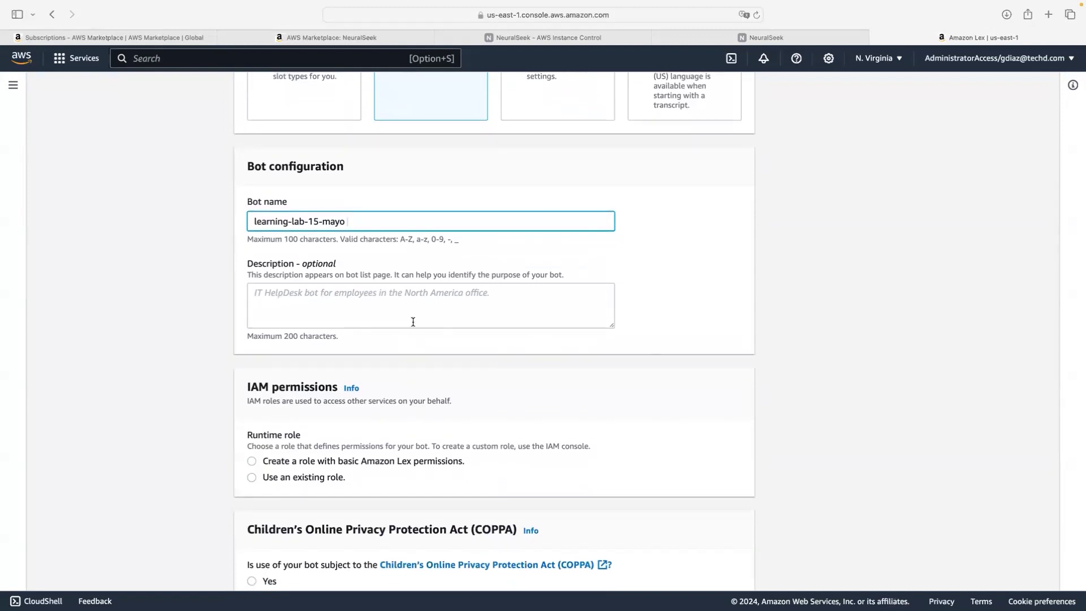
scroll(410, 318, down, 5)
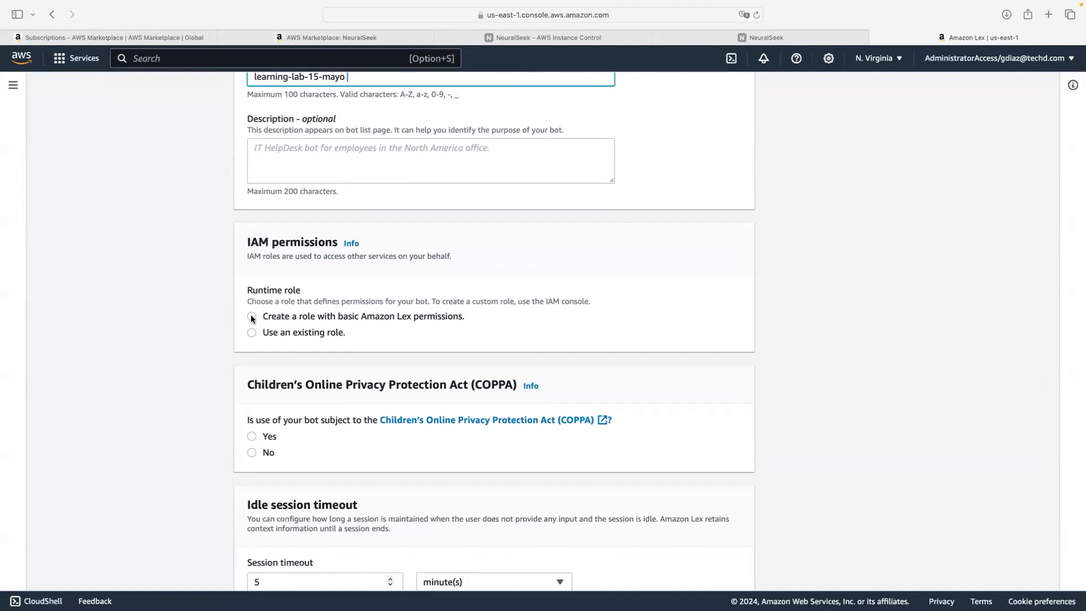
scroll(251, 317, down, 1)
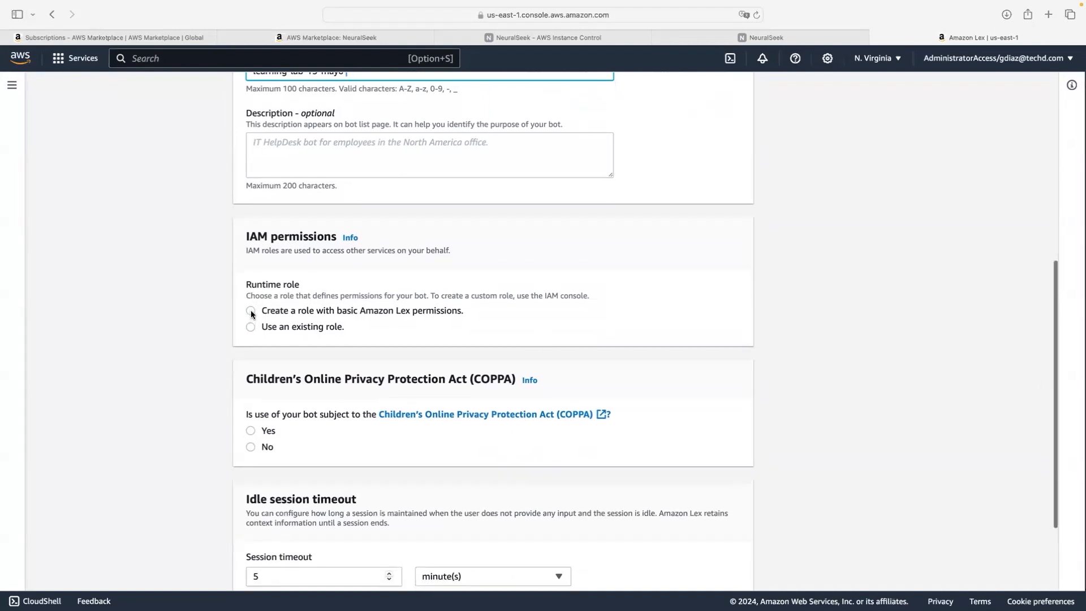
click(251, 312)
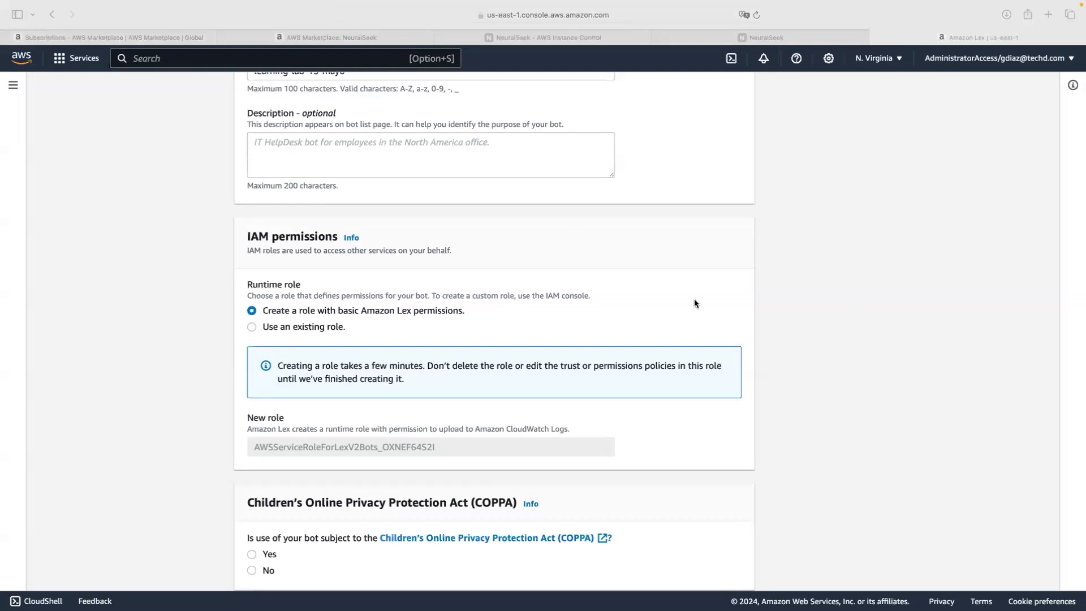
scroll(429, 221, down, 5)
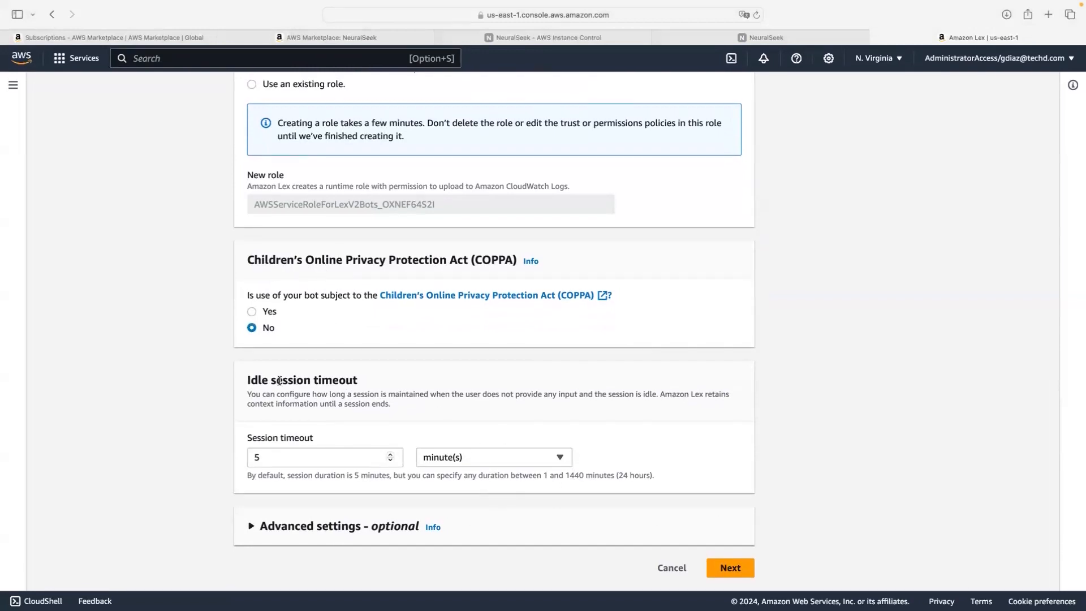
scroll(433, 519, up, 1)
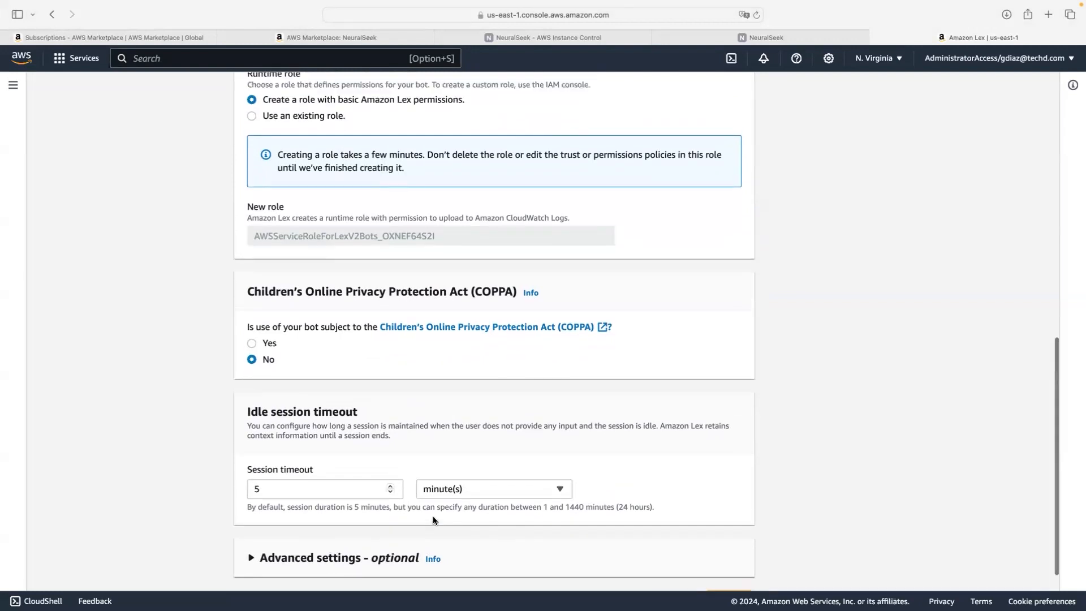
scroll(433, 516, down, 1)
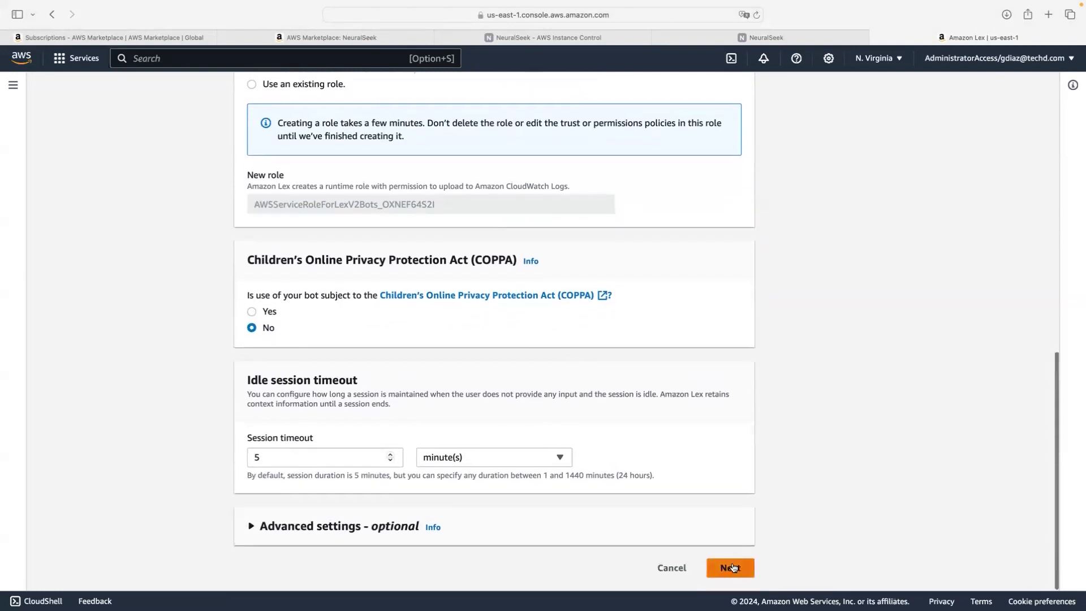
click(734, 568)
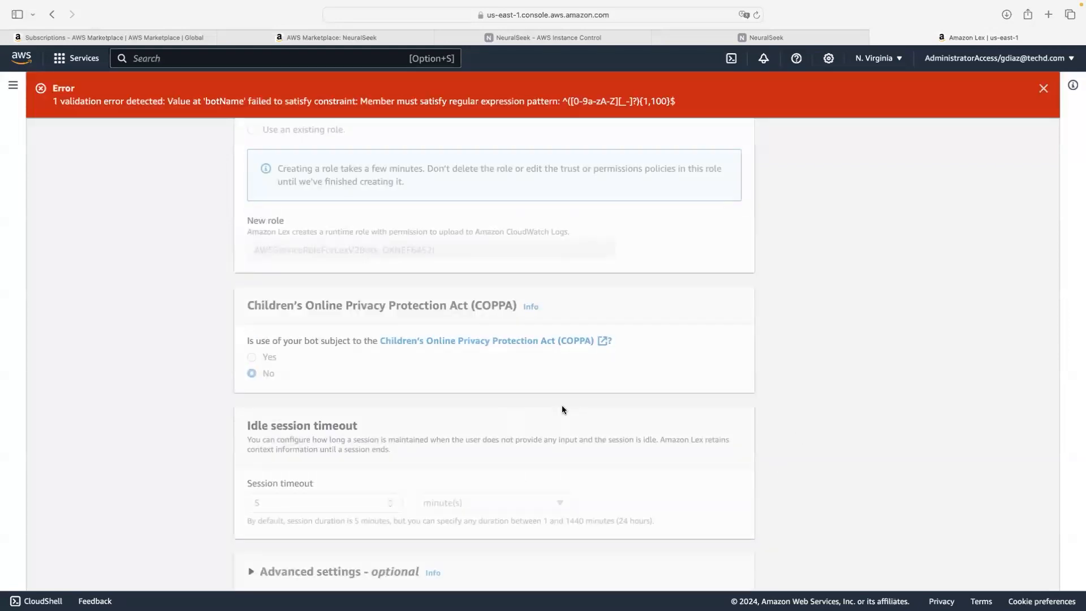
Step: Close the bot-name error banner and return to the Bots list via the breadcrumb
scroll(562, 405, up, 10)
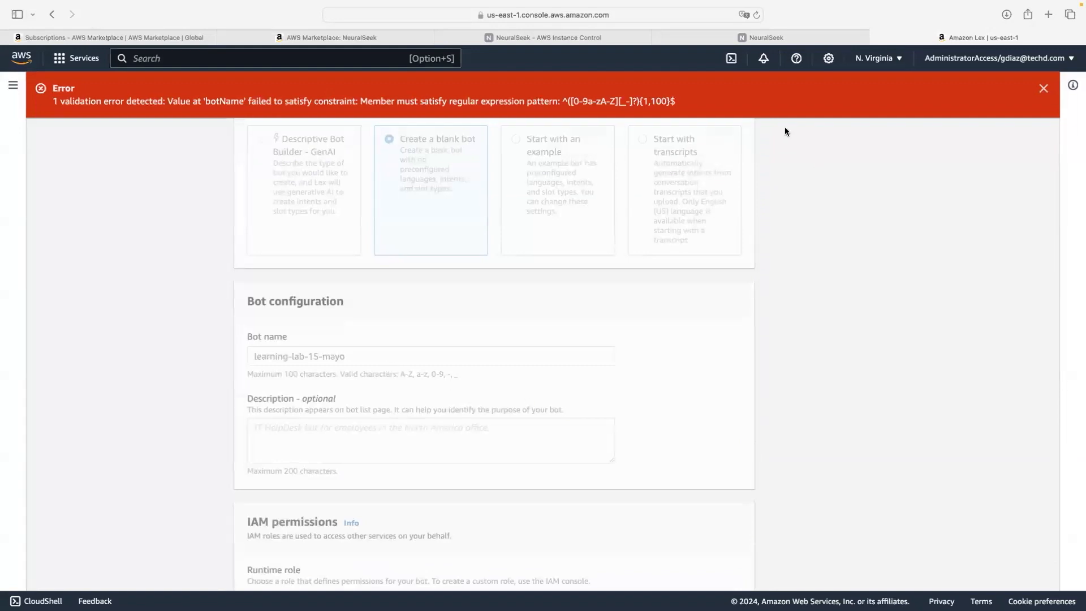
click(1043, 88)
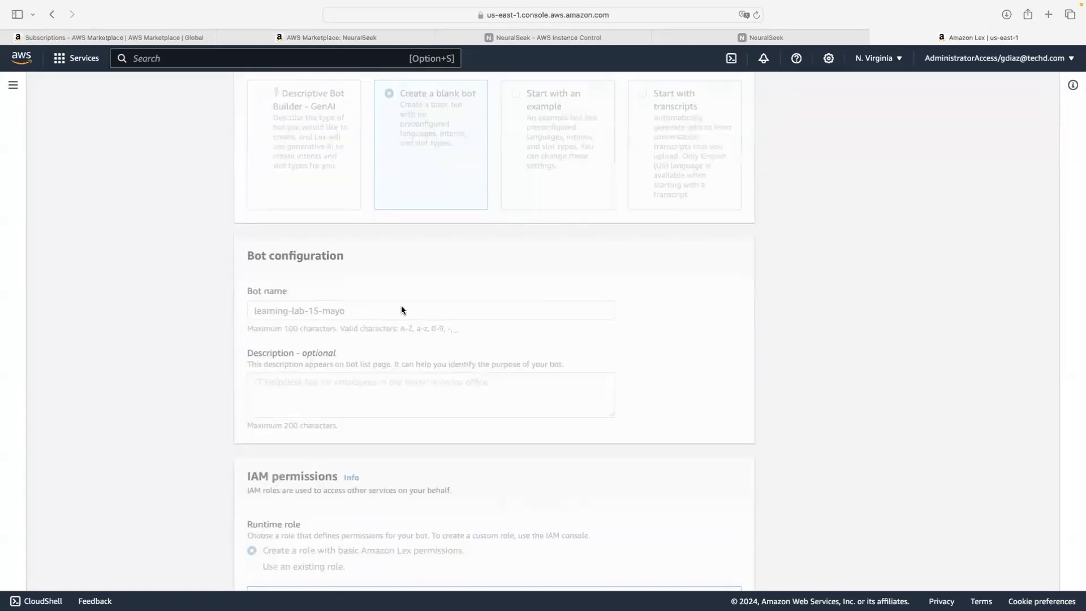
scroll(377, 313, up, 3)
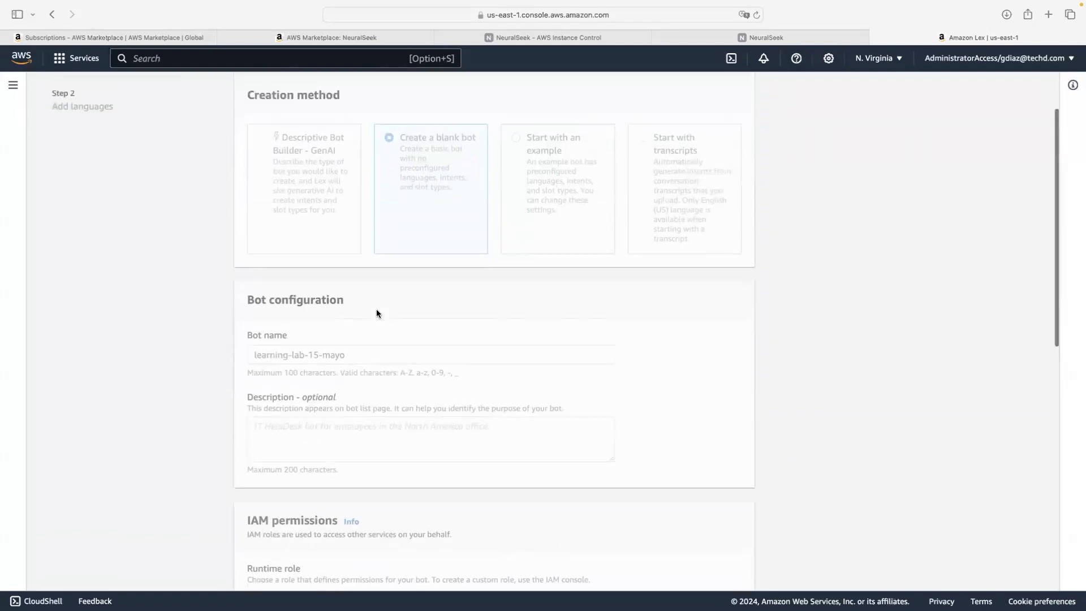
scroll(377, 313, down, 4)
scroll(377, 313, down, 2)
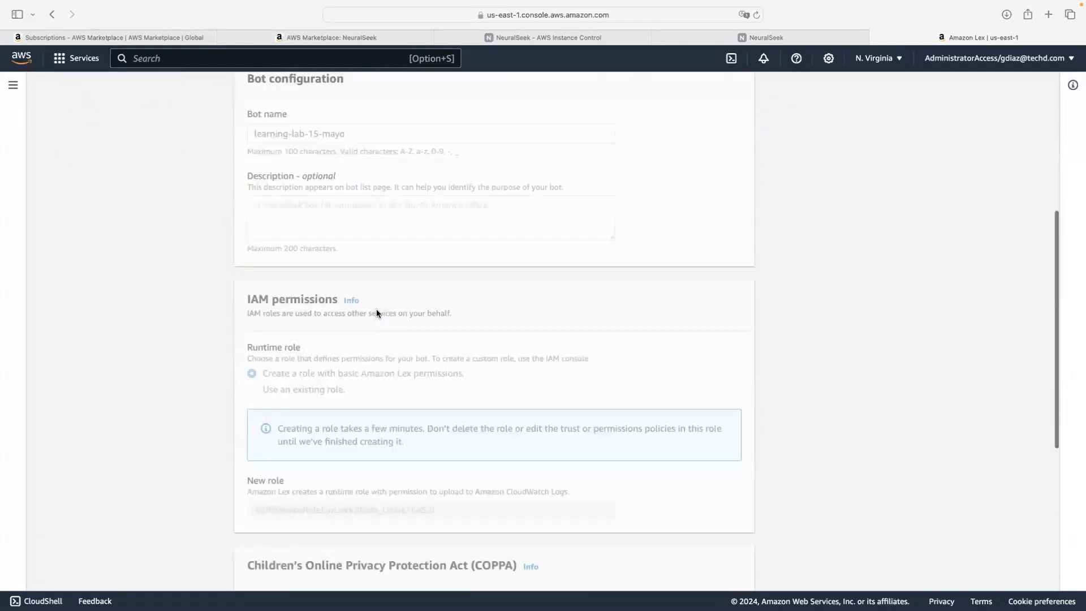
scroll(377, 313, up, 5)
scroll(377, 310, up, 1)
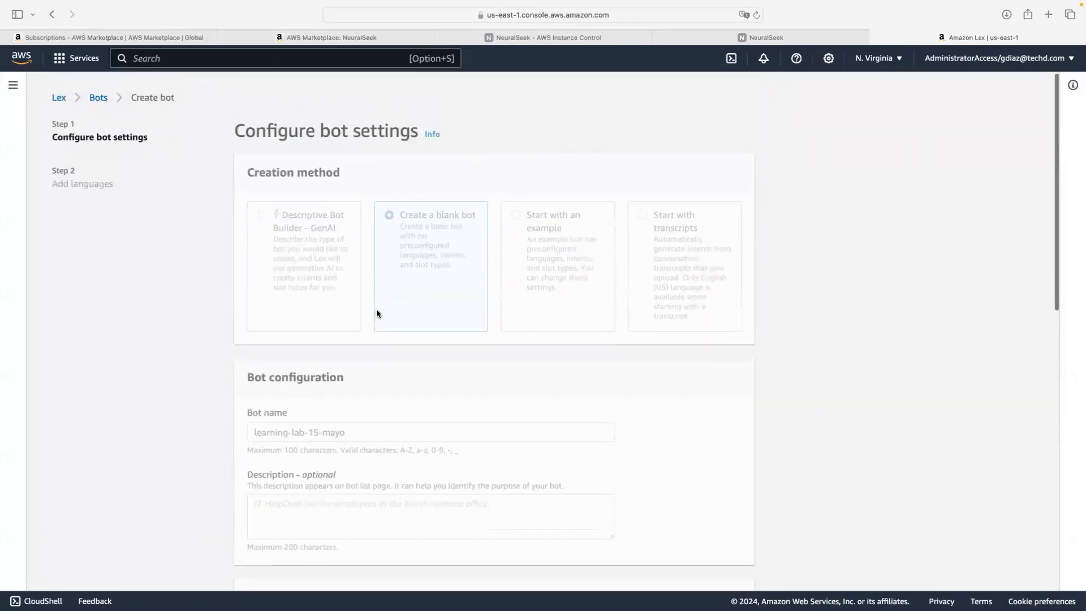
click(100, 96)
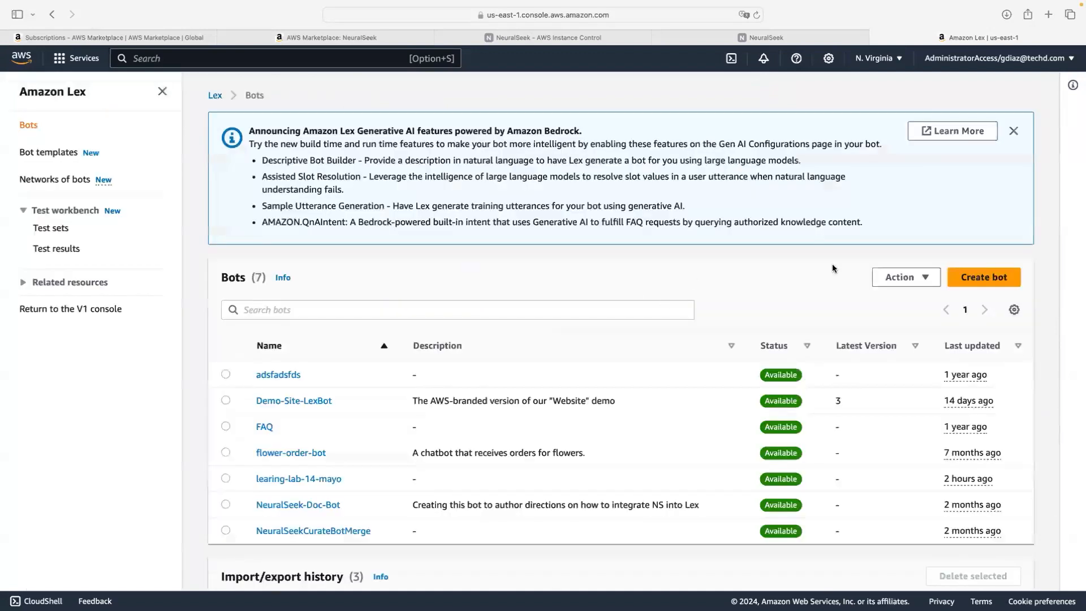
Step: Start another blank bot, this time named TestBot
click(961, 277)
click(422, 283)
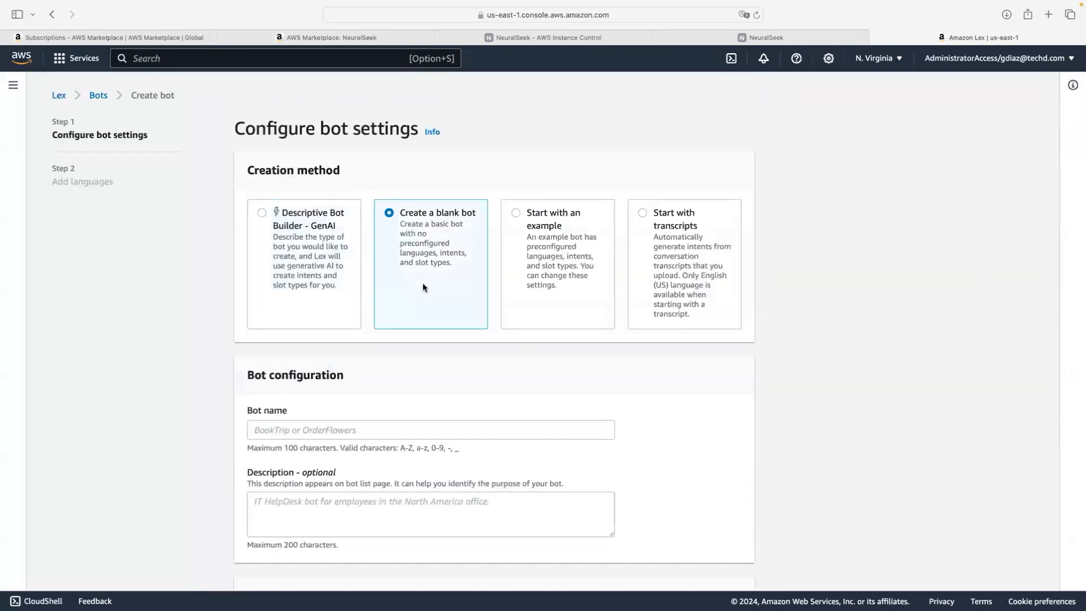
scroll(420, 285, down, 5)
click(363, 264)
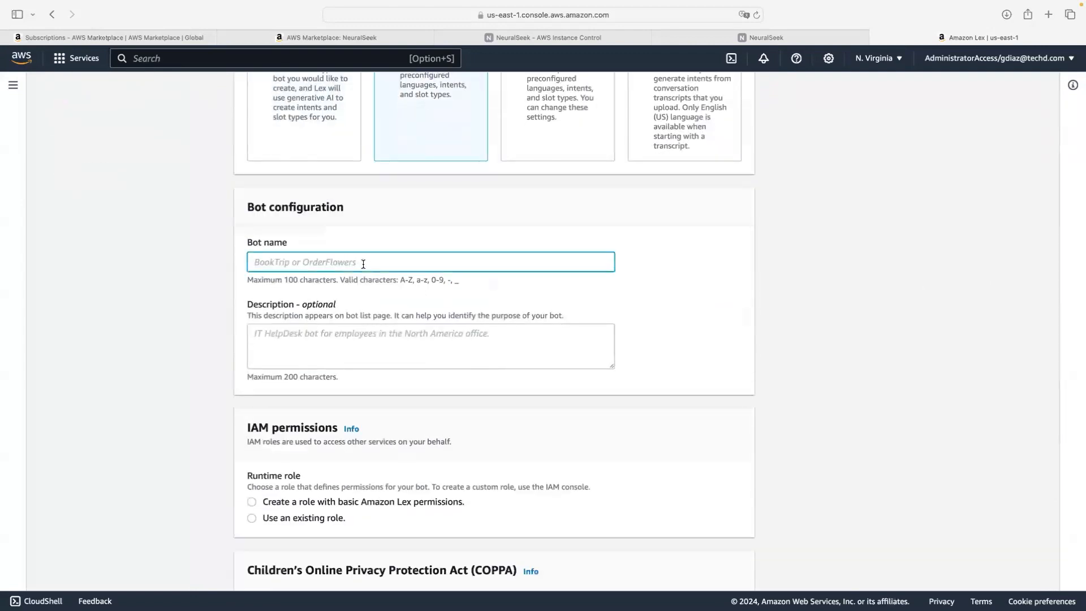
text(leanring)
key(BackSpace)
text(-la)
key(BackSpace)
key(BackSpace)
key(BackSpace)
key(BackSpace)
key(BackSpace)
key(BackSpace)
key(BackSpace)
key(BackSpace)
key(BackSpace)
key(BackSpace)
key(BackSpace)
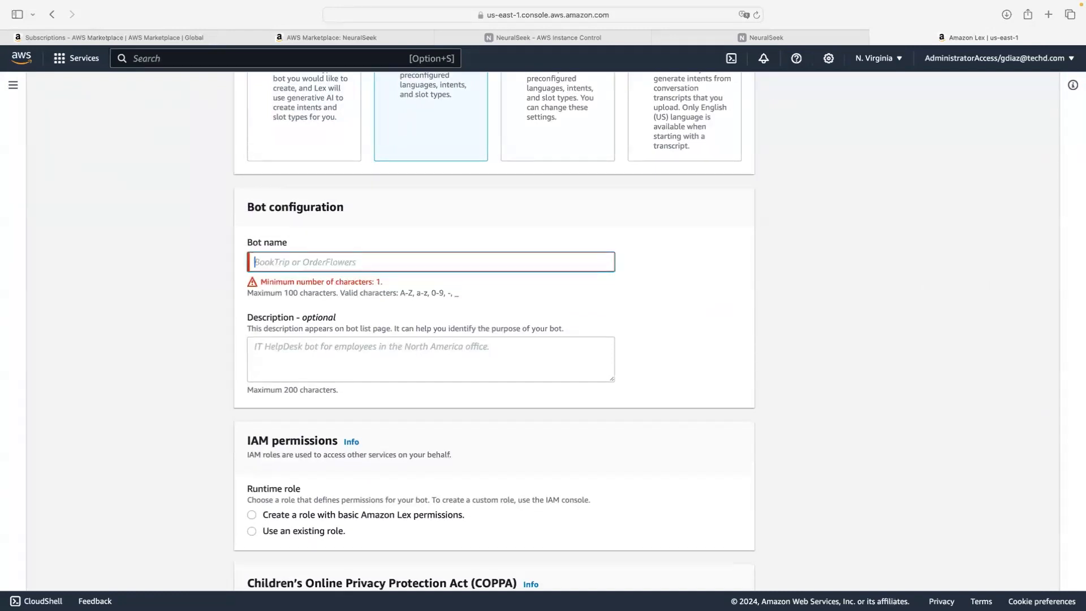
text(Test)
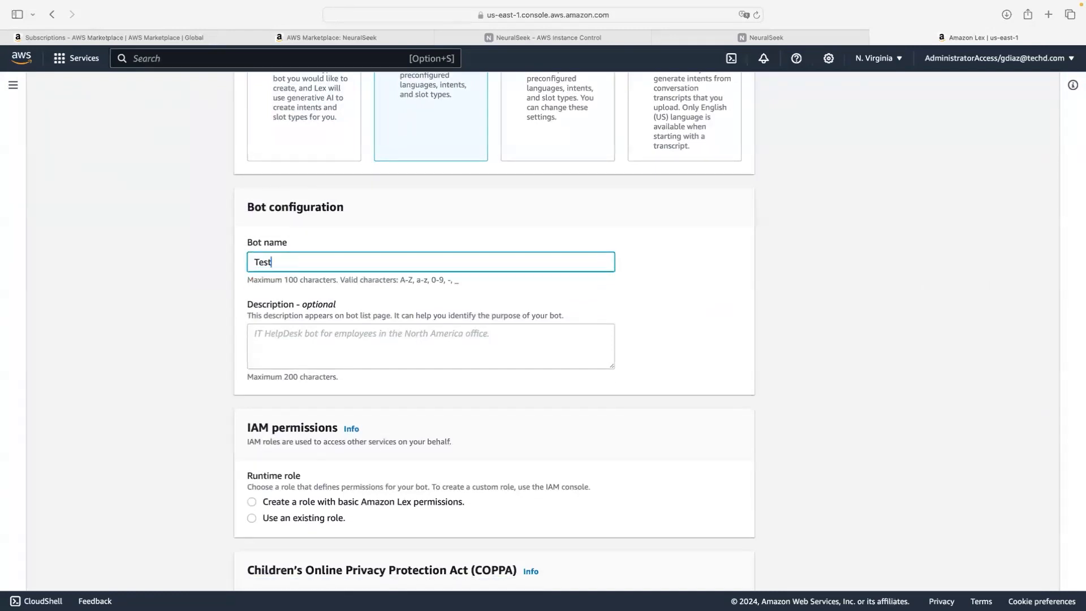
text(Bot)
Step: Choose a new basic-permissions role and submit the TestBot settings
scroll(382, 331, down, 5)
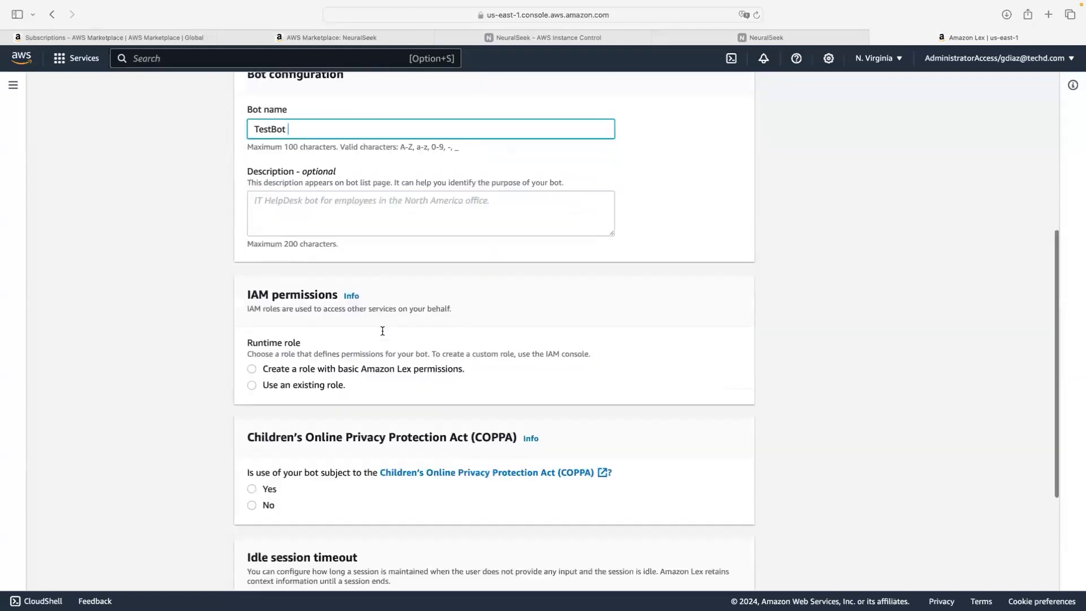
click(251, 362)
scroll(237, 384, down, 4)
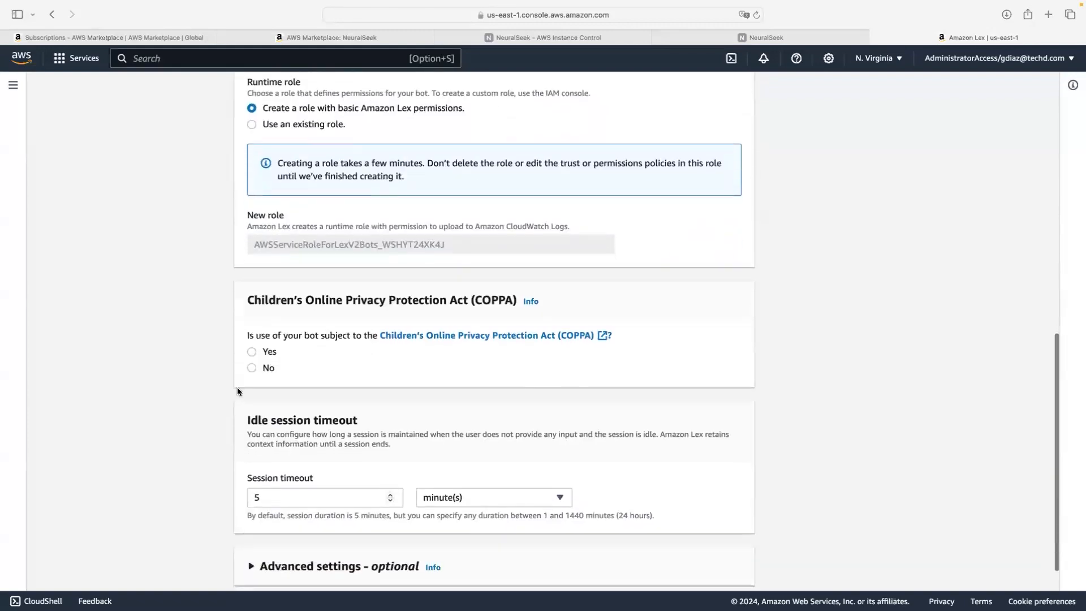
scroll(566, 453, down, 2)
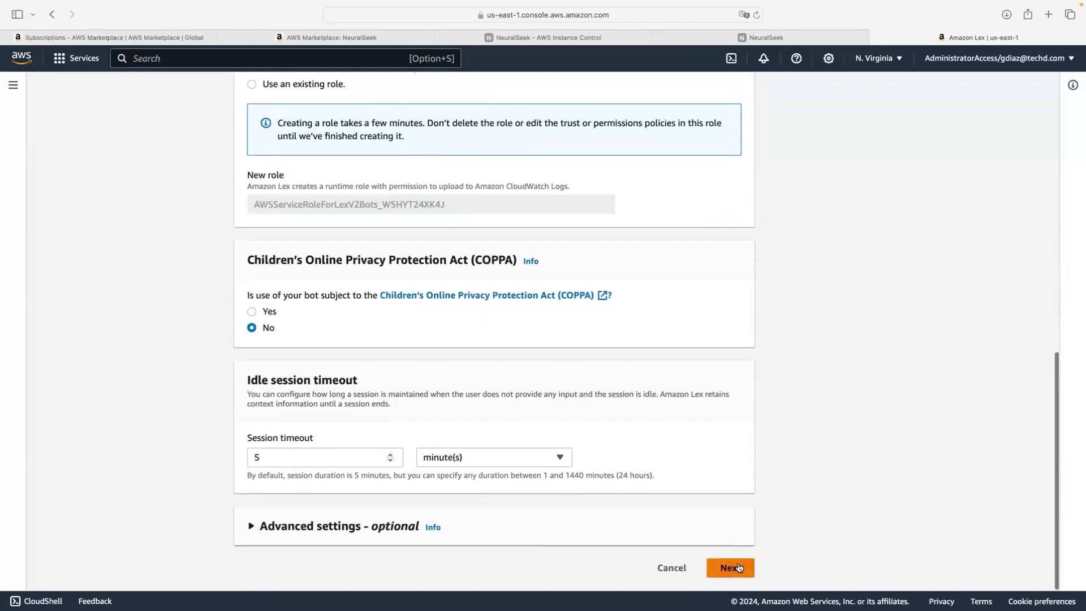
click(731, 567)
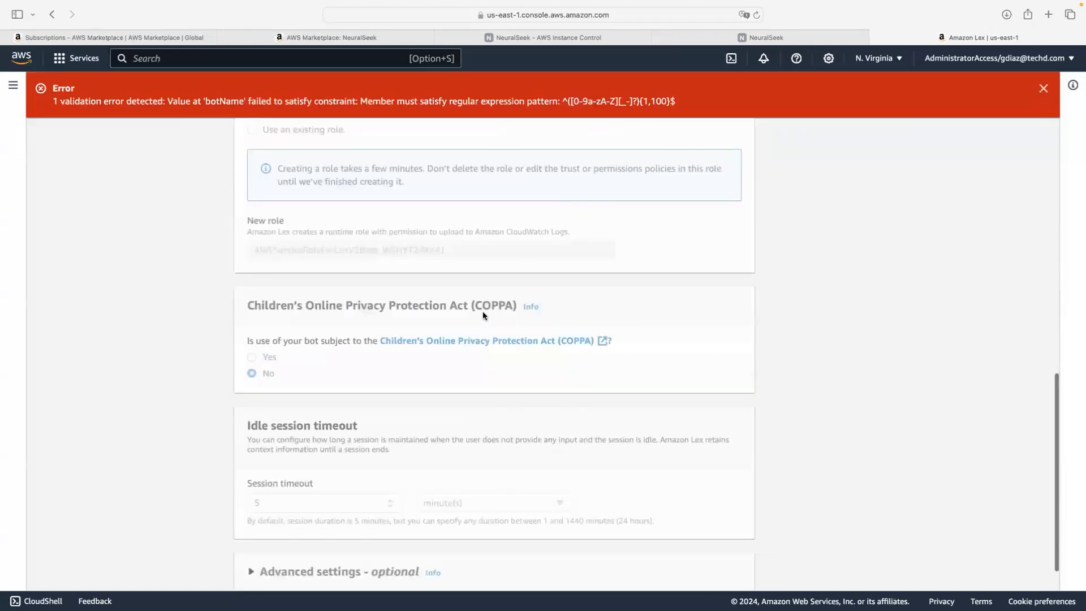
Step: Close the repeated bot-name error and return to the Bots page via the breadcrumb
scroll(484, 313, up, 5)
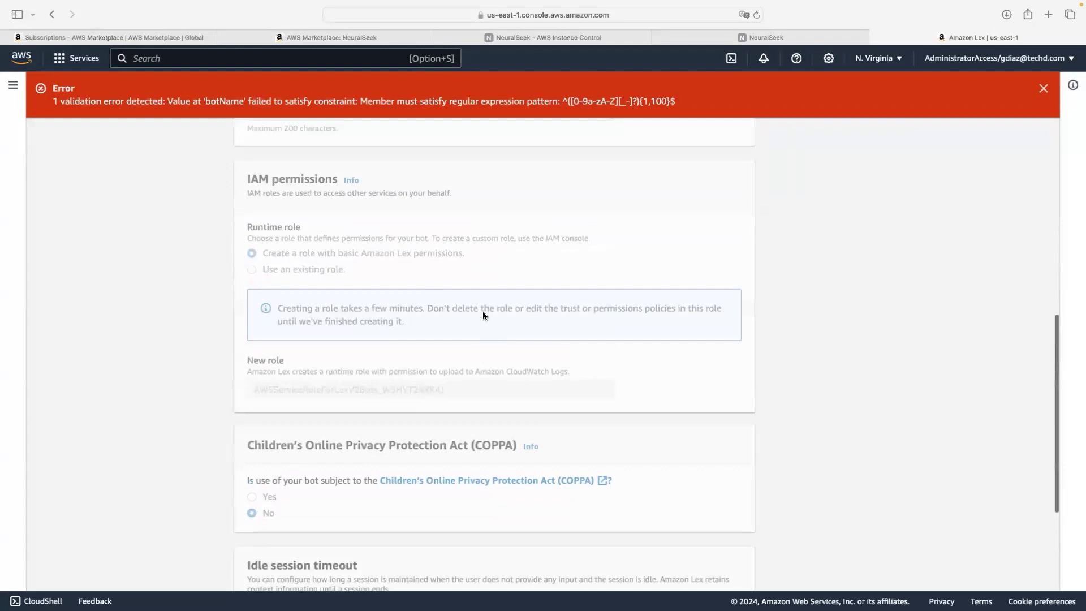
scroll(483, 315, up, 7)
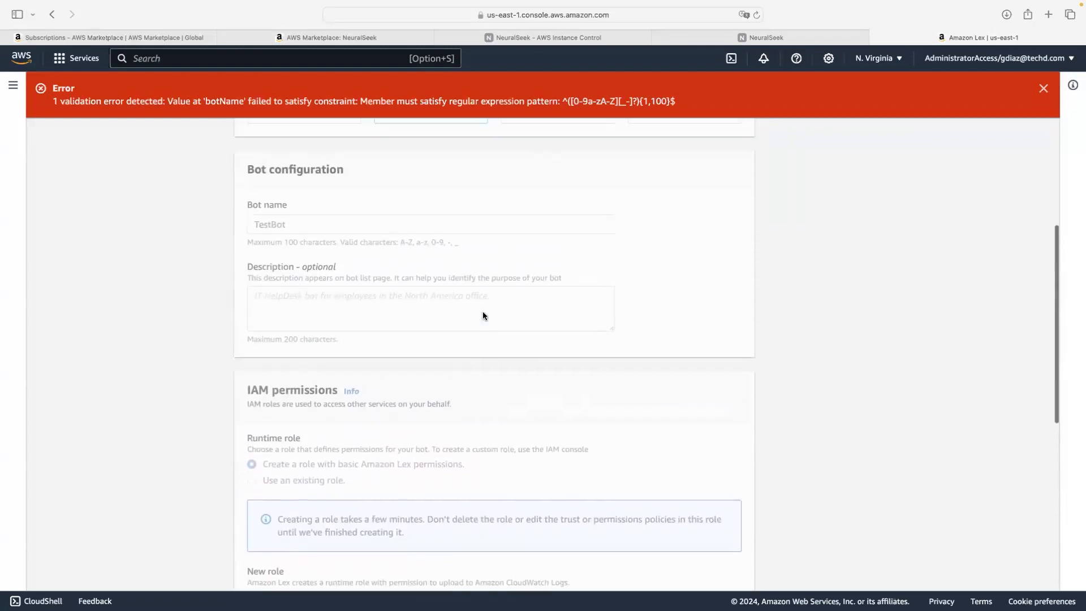
scroll(483, 315, up, 1)
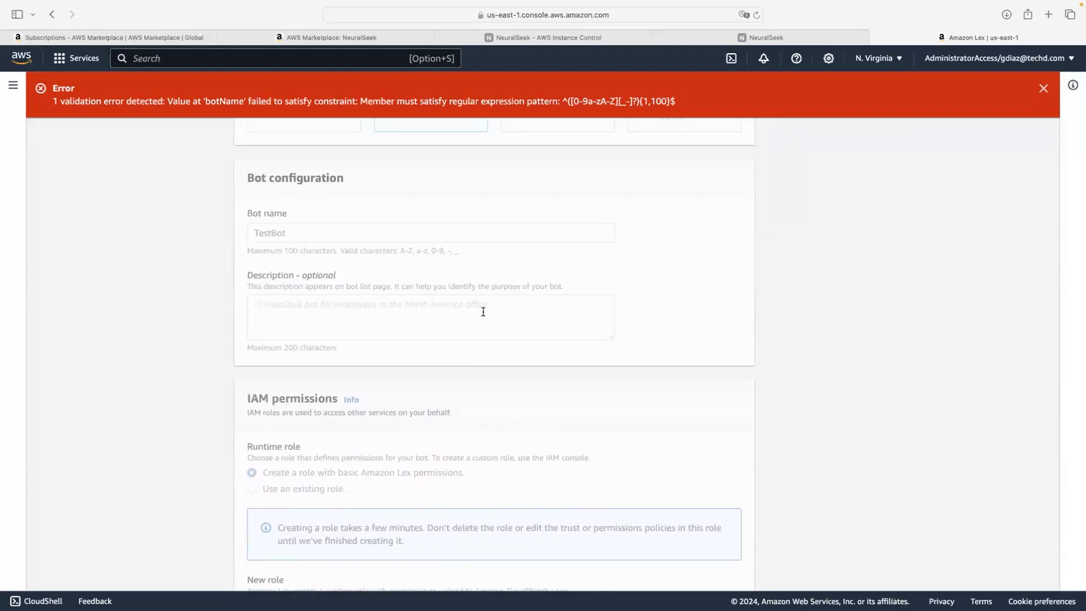
scroll(483, 312, up, 7)
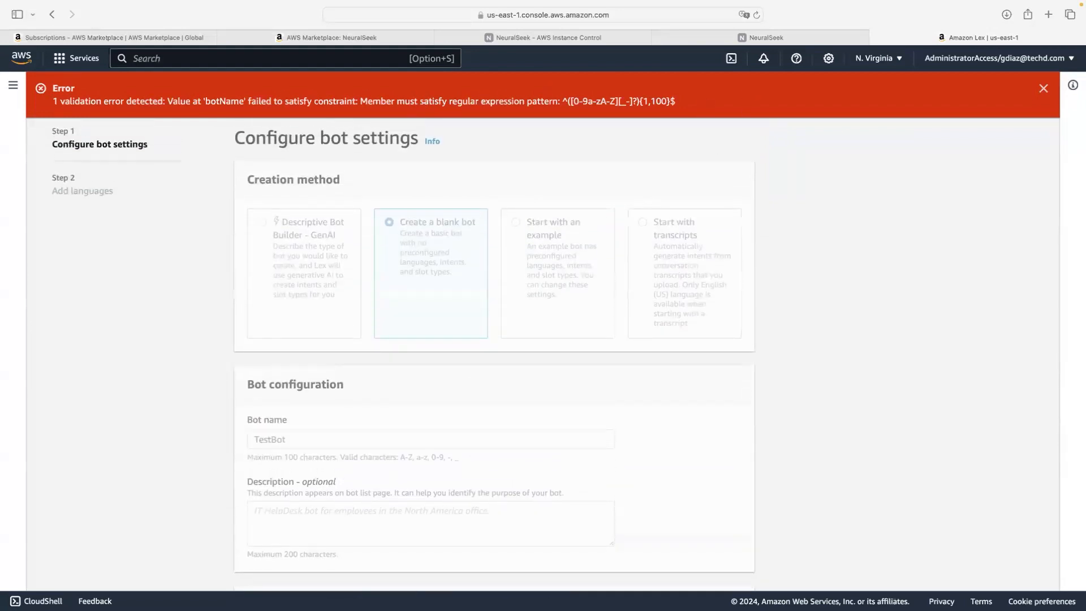
click(1044, 89)
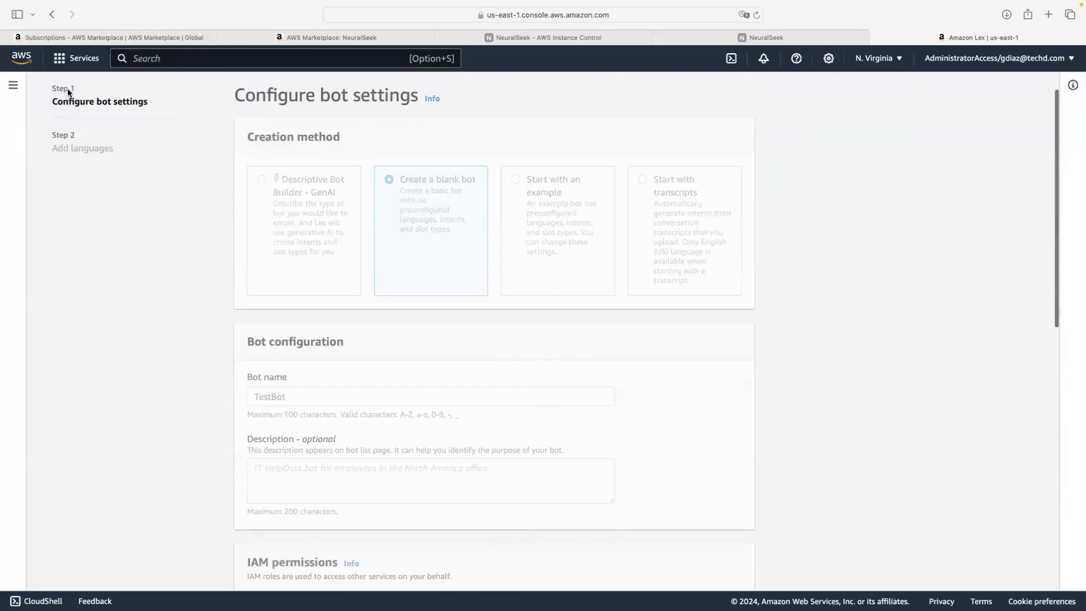
scroll(67, 118, up, 1)
click(99, 99)
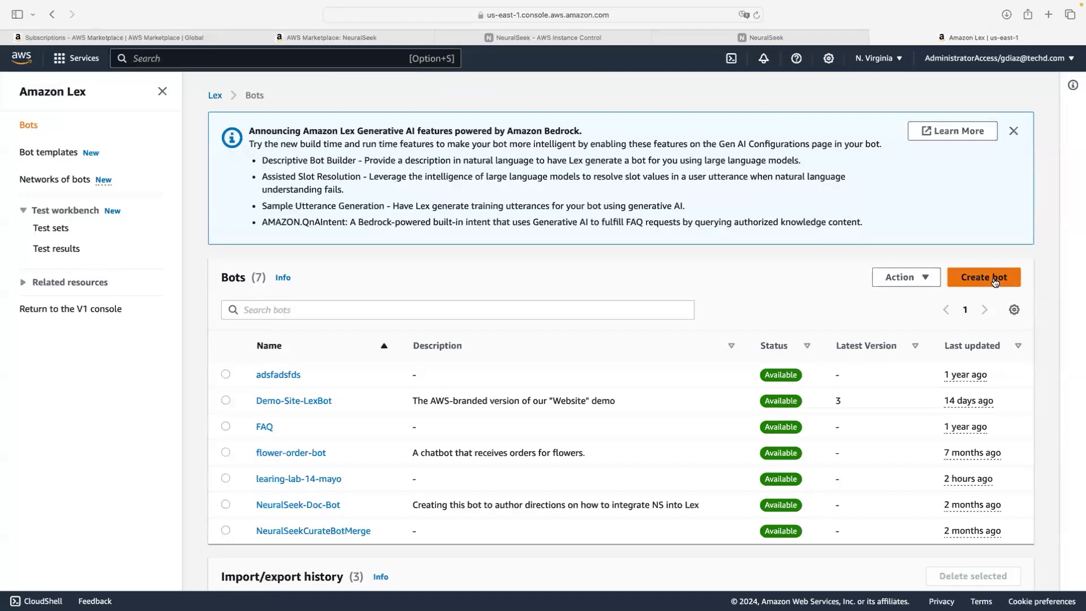
Step: Start a blank bot and name it TestBot
click(996, 281)
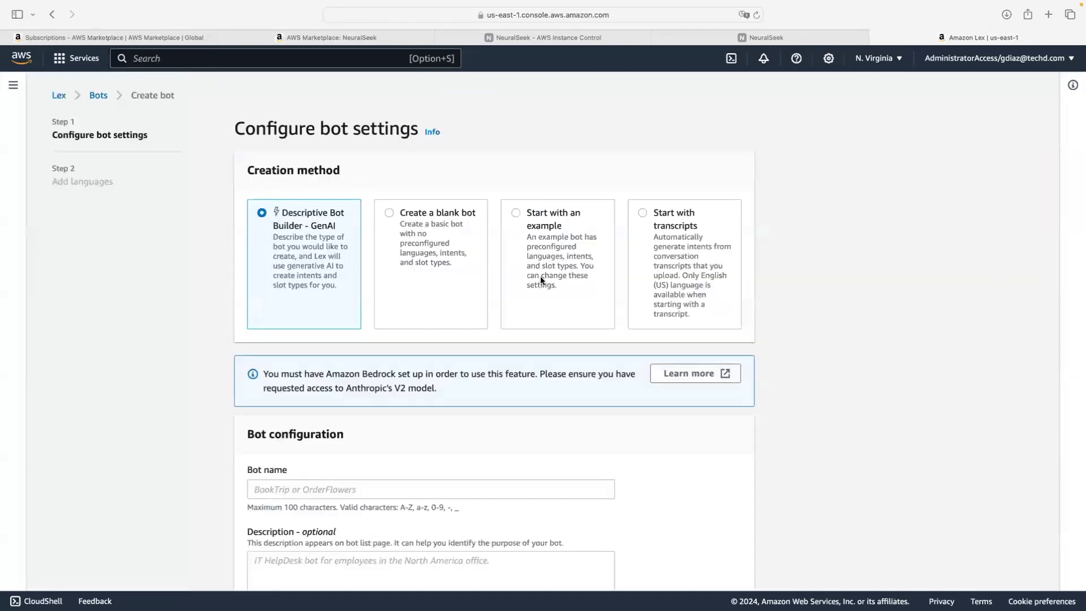
click(453, 267)
scroll(453, 267, down, 5)
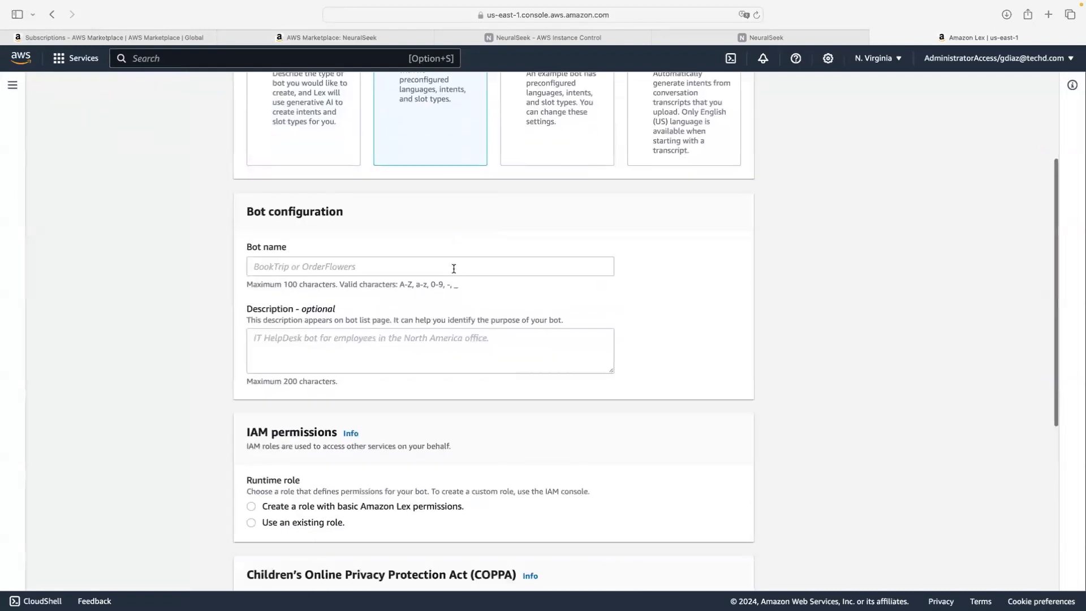
click(454, 267)
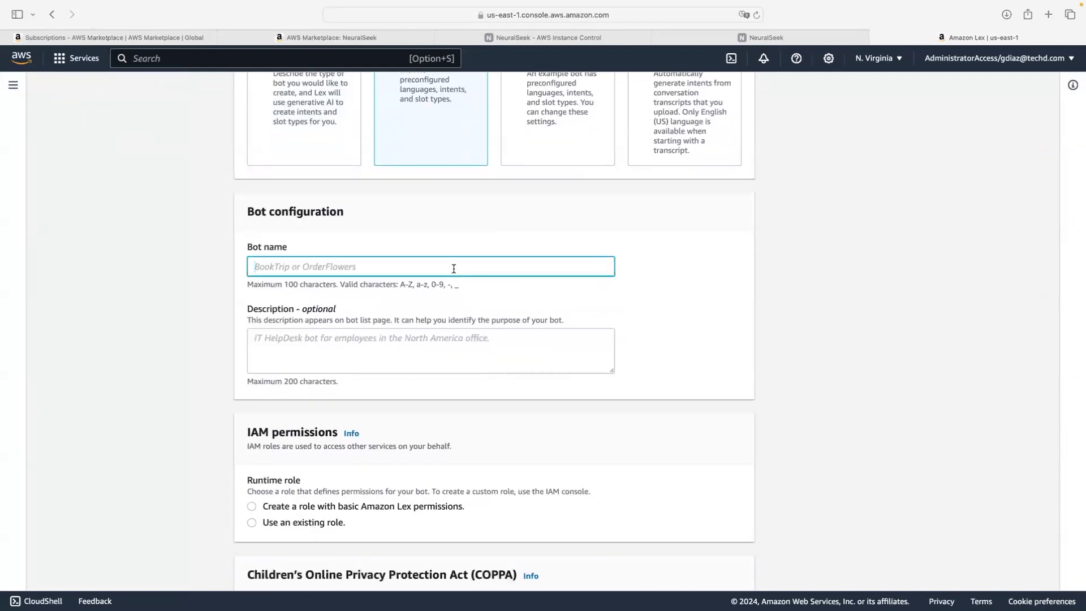
text(Test Bo)
key(BackSpace)
key(BackSpace)
key(BackSpace)
text(Bot)
key(BackSpace)
Step: Give TestBot a new basic-permissions Lex role, mark it not subject to COPPA, and continue
scroll(485, 350, down, 3)
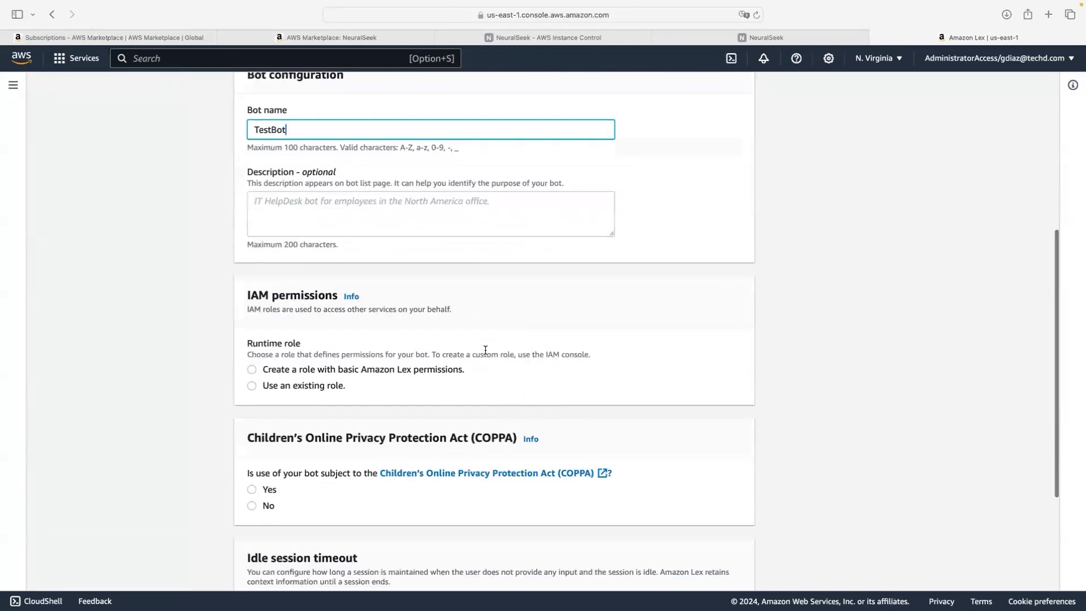
click(435, 351)
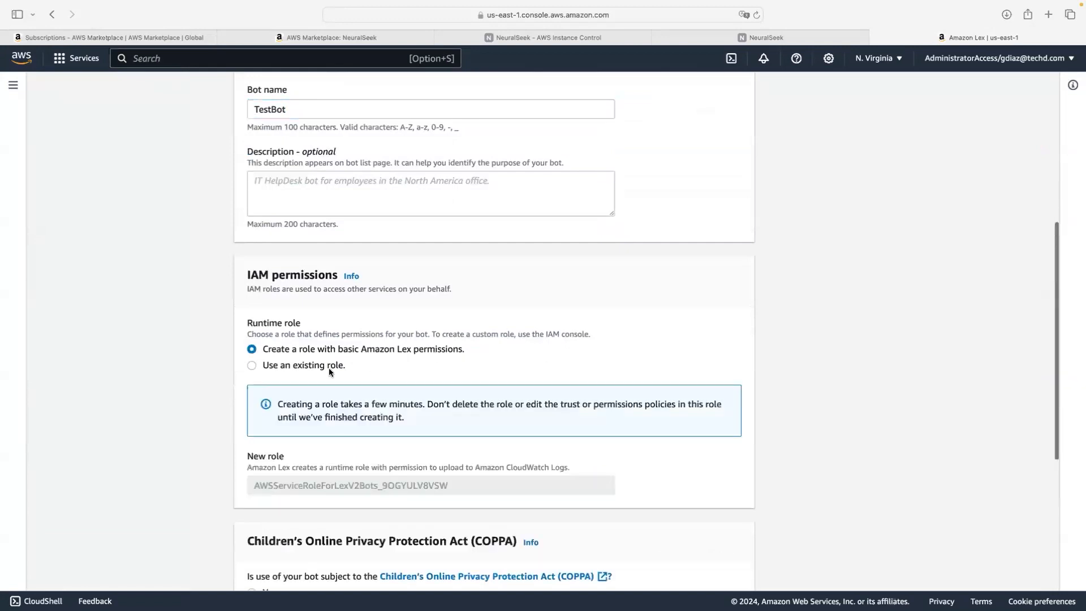
scroll(328, 368, down, 4)
click(252, 328)
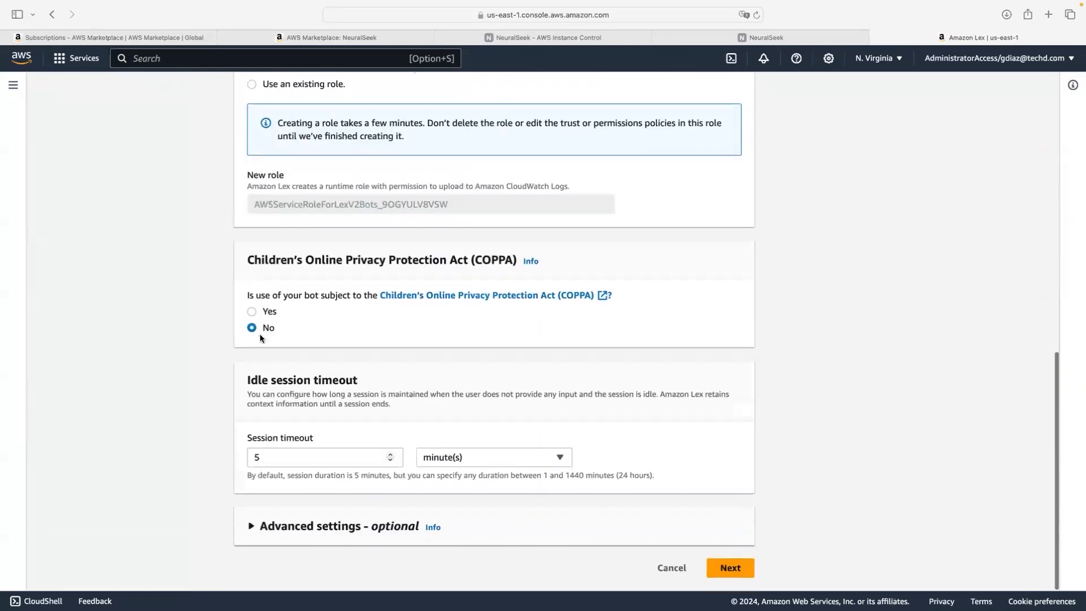
click(738, 572)
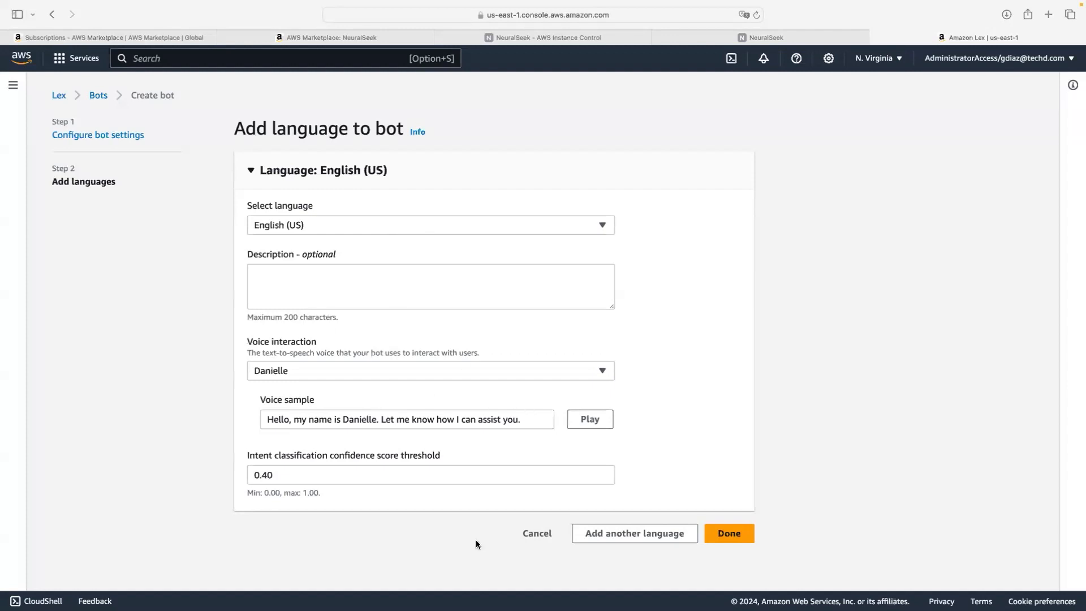
Step: Keep English (US) with the Danielle voice and finish creating TestBot
click(729, 534)
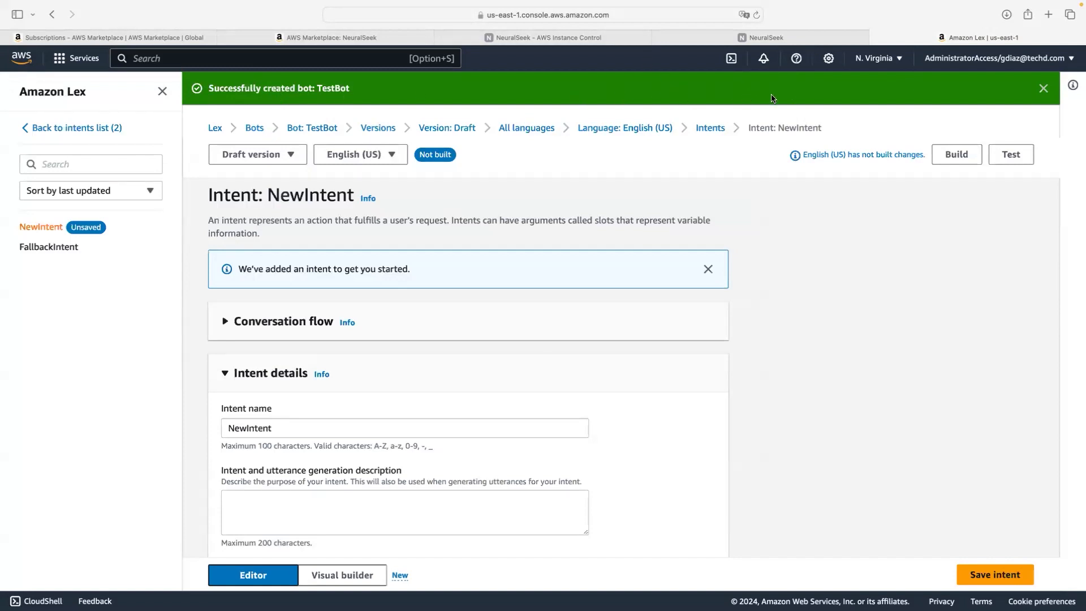
Step: Dismiss the bot-created banner and review the NewIntent editor, including the example conversation flow
click(1043, 88)
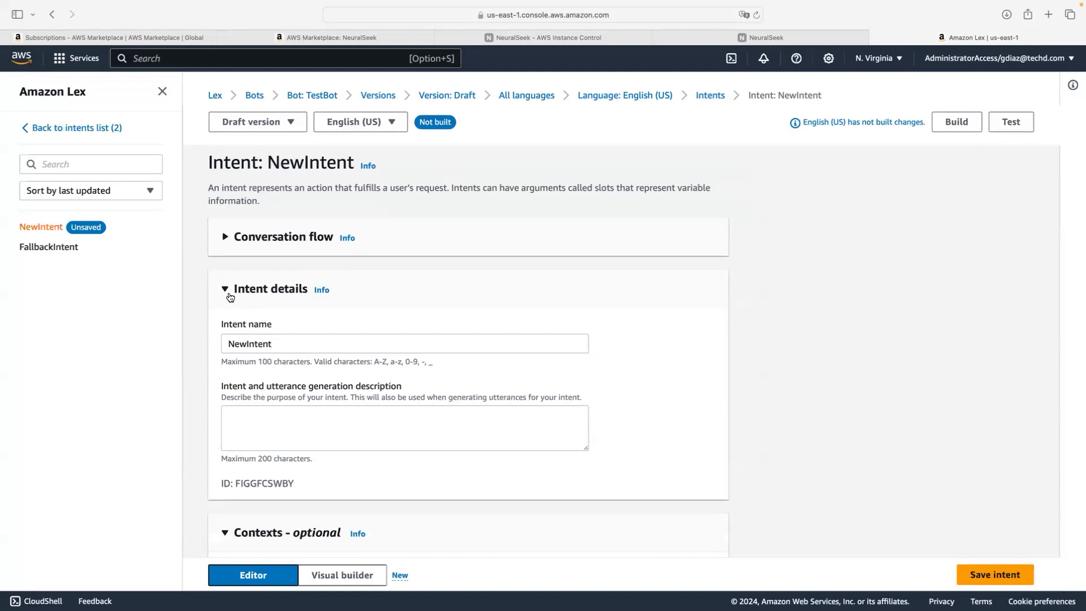
scroll(230, 297, down, 10)
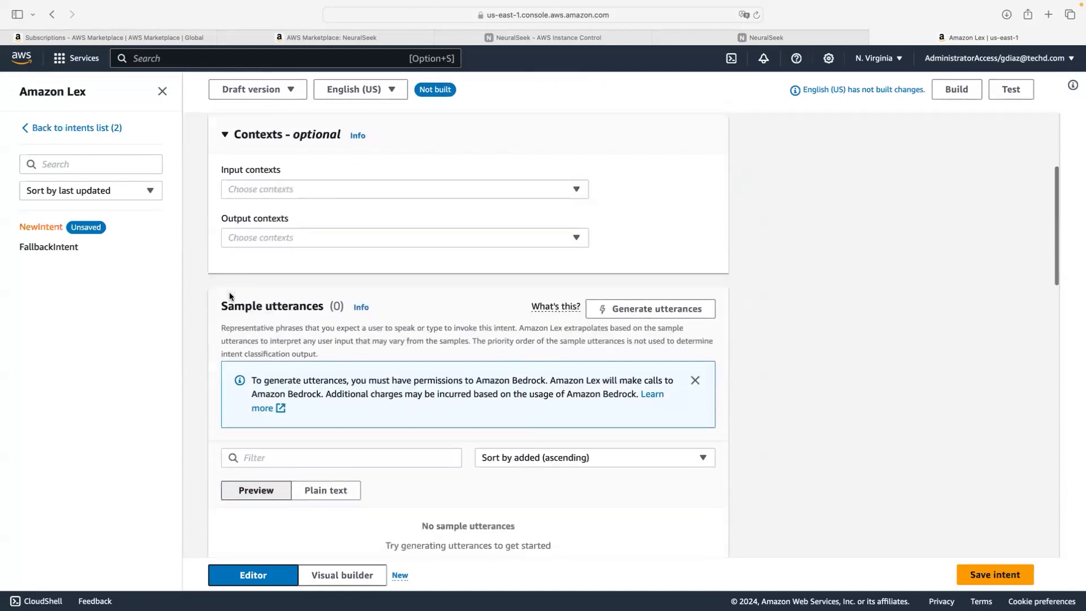
scroll(229, 296, down, 3)
scroll(230, 296, up, 6)
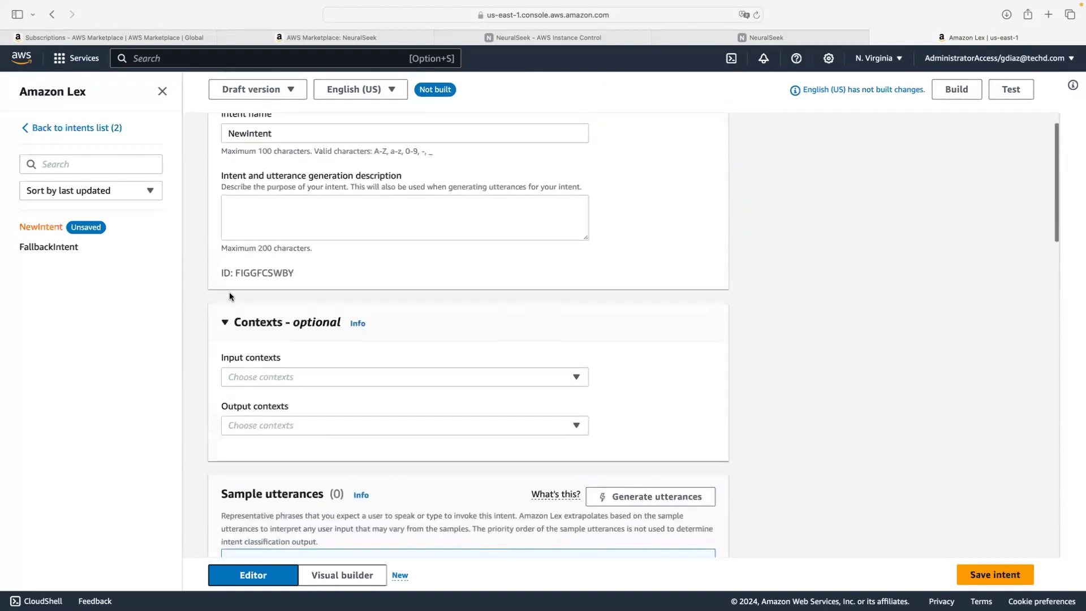
scroll(229, 295, up, 3)
scroll(229, 296, up, 2)
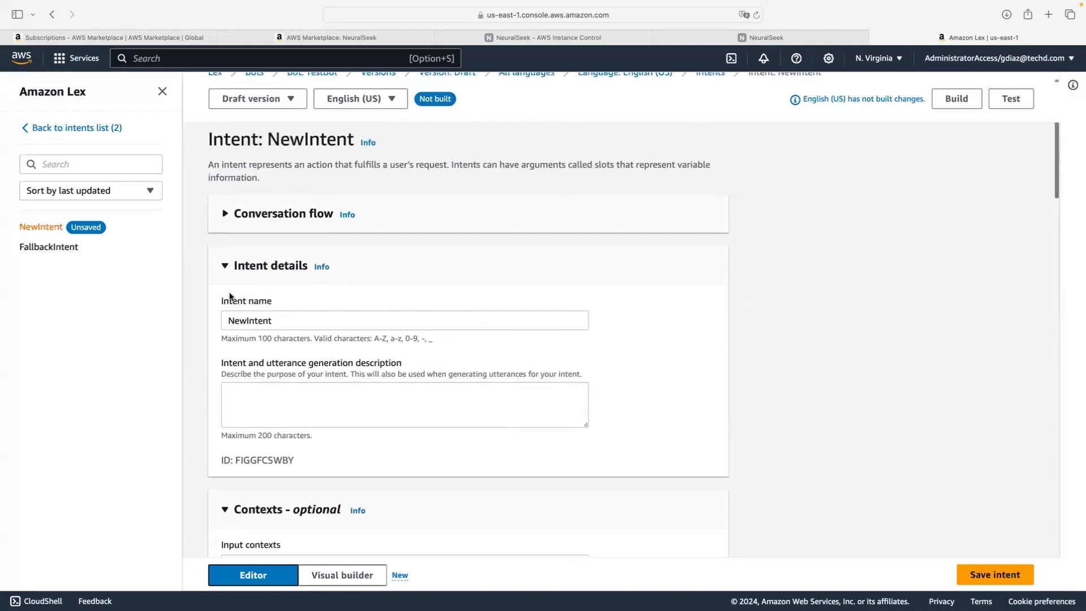
scroll(229, 295, down, 2)
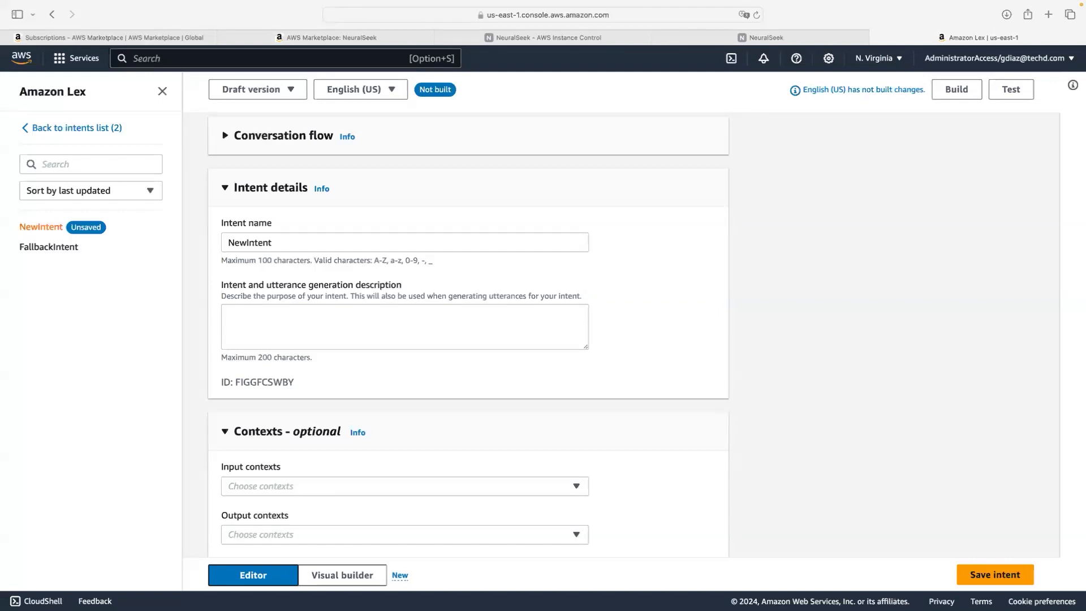
scroll(692, 306, up, 3)
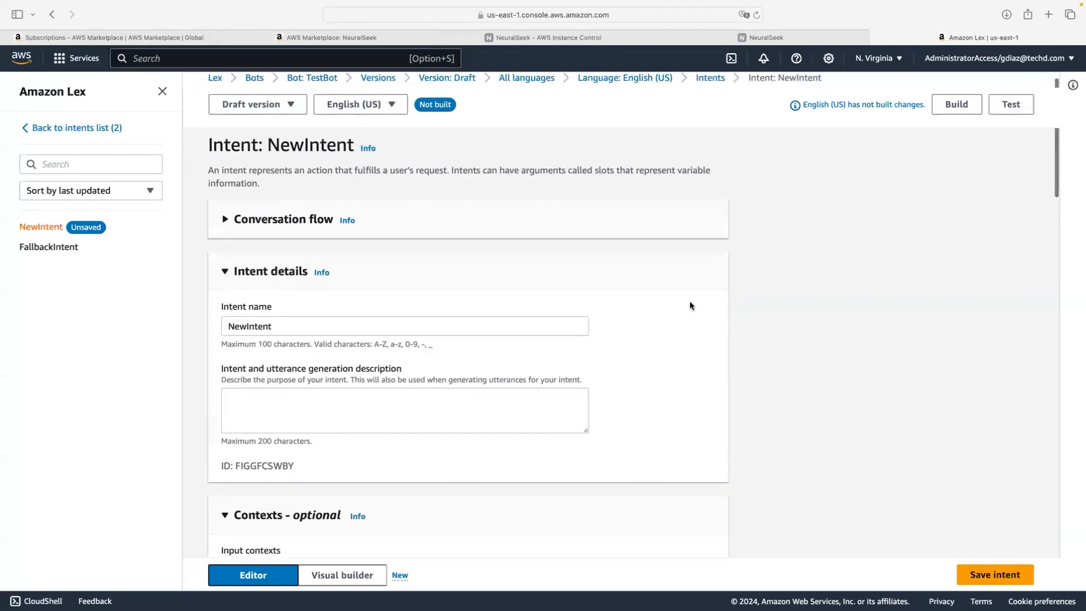
click(225, 220)
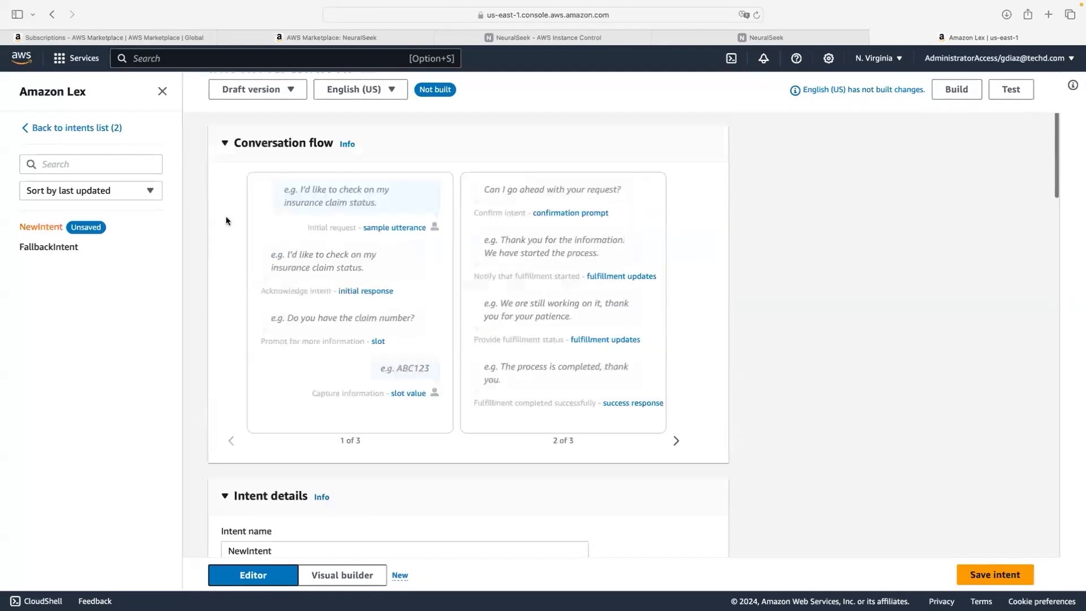
click(224, 238)
scroll(264, 267, down, 2)
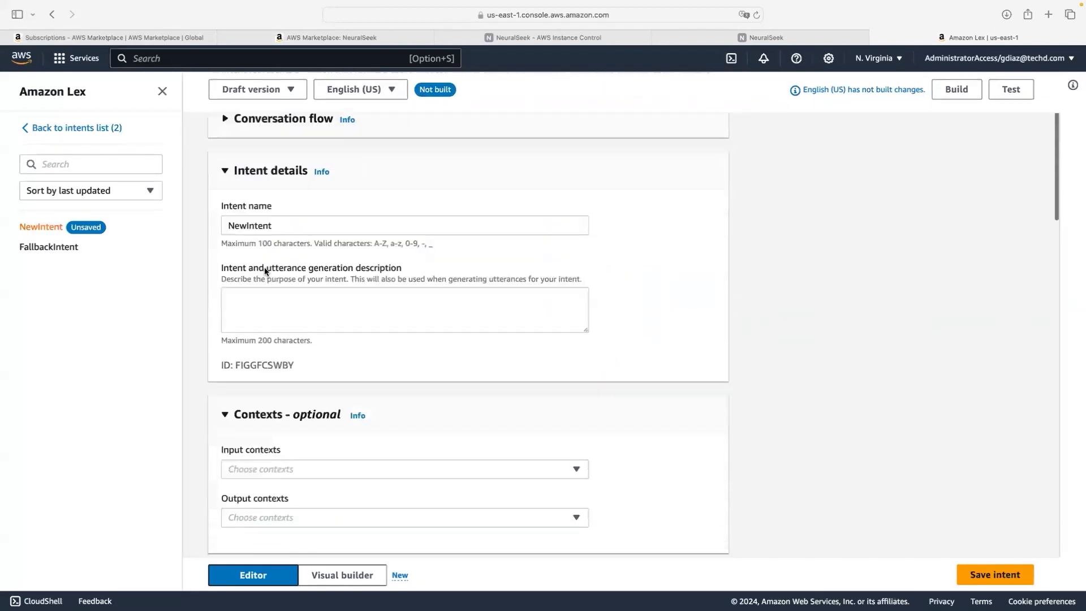
Step: Add 'Hola ! Hello' as a sample utterance for NewIntent
click(331, 226)
scroll(330, 226, down, 3)
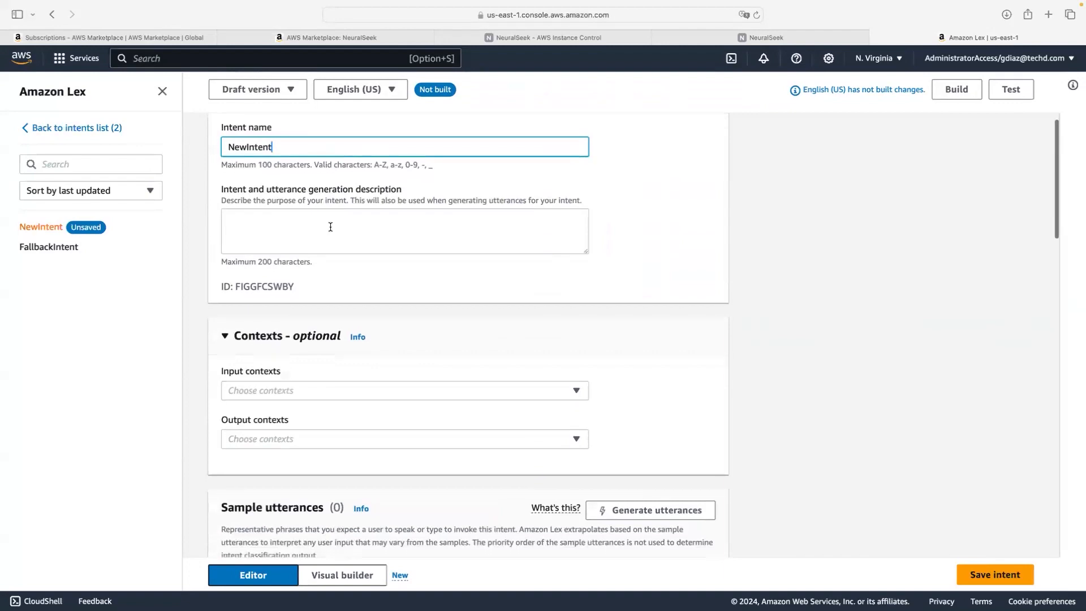
scroll(330, 228, down, 5)
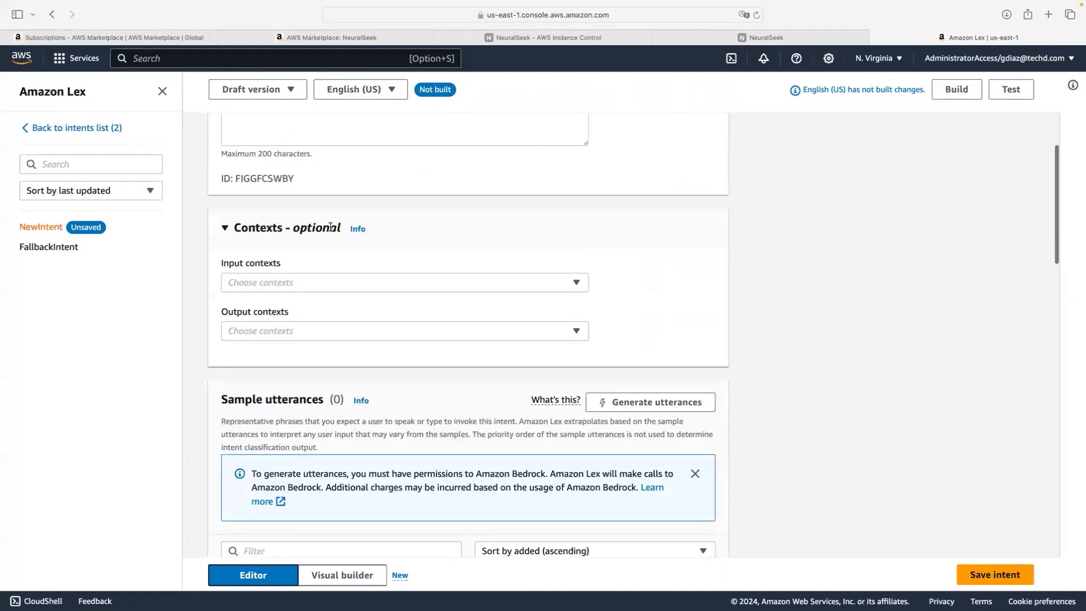
scroll(331, 226, down, 10)
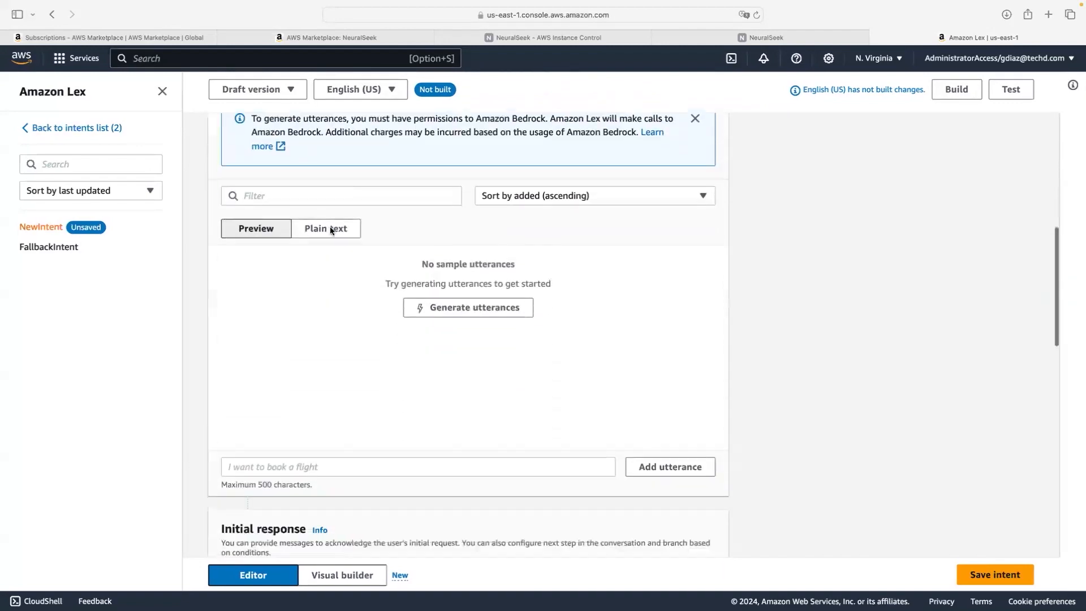
click(361, 318)
text(Ho)
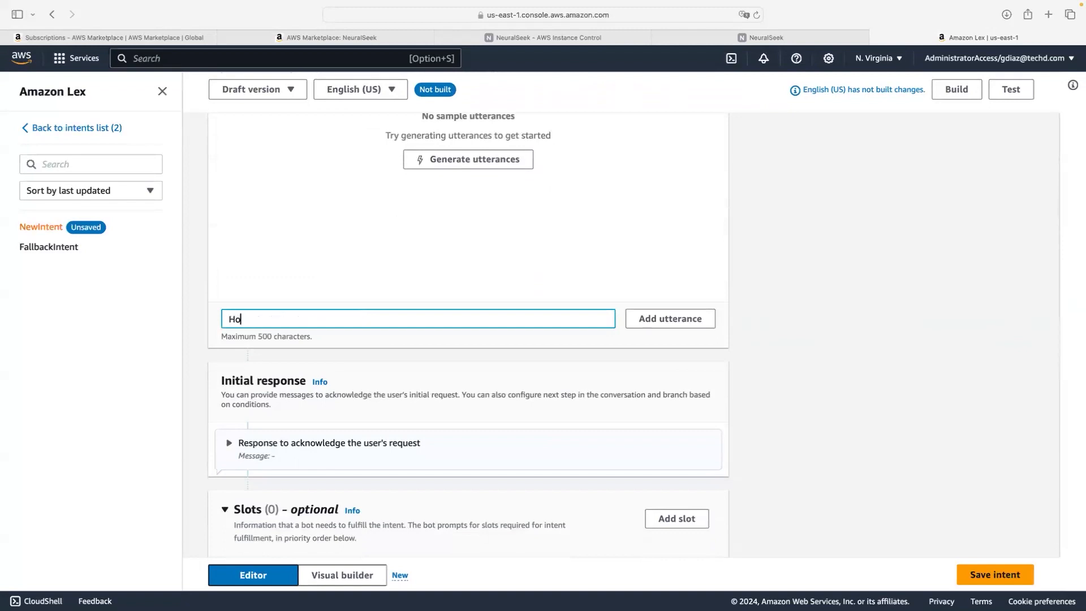
text(la ! Hello)
click(679, 320)
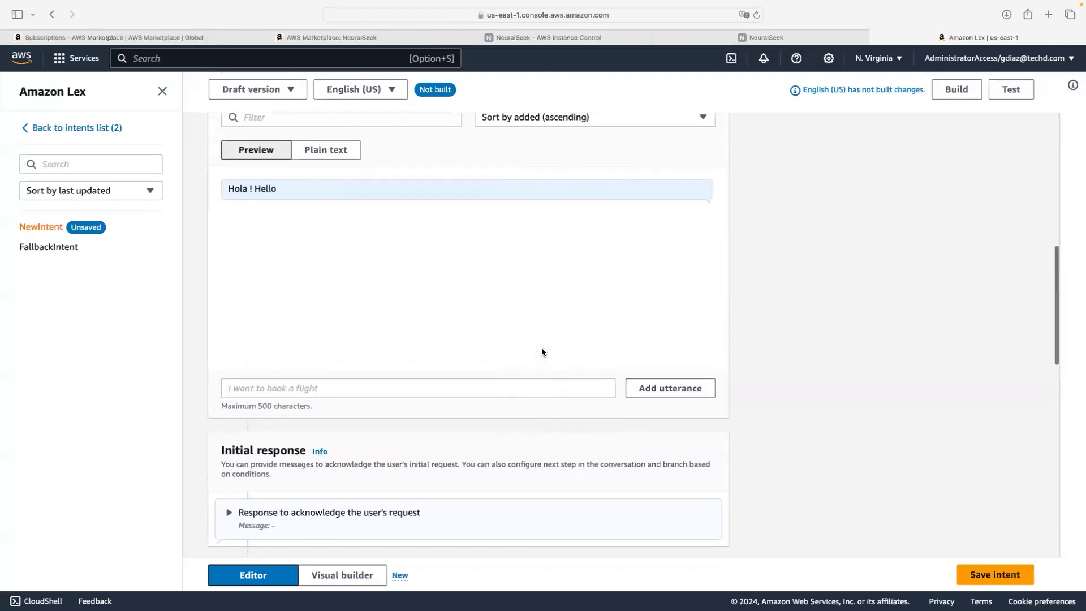
scroll(541, 347, down, 5)
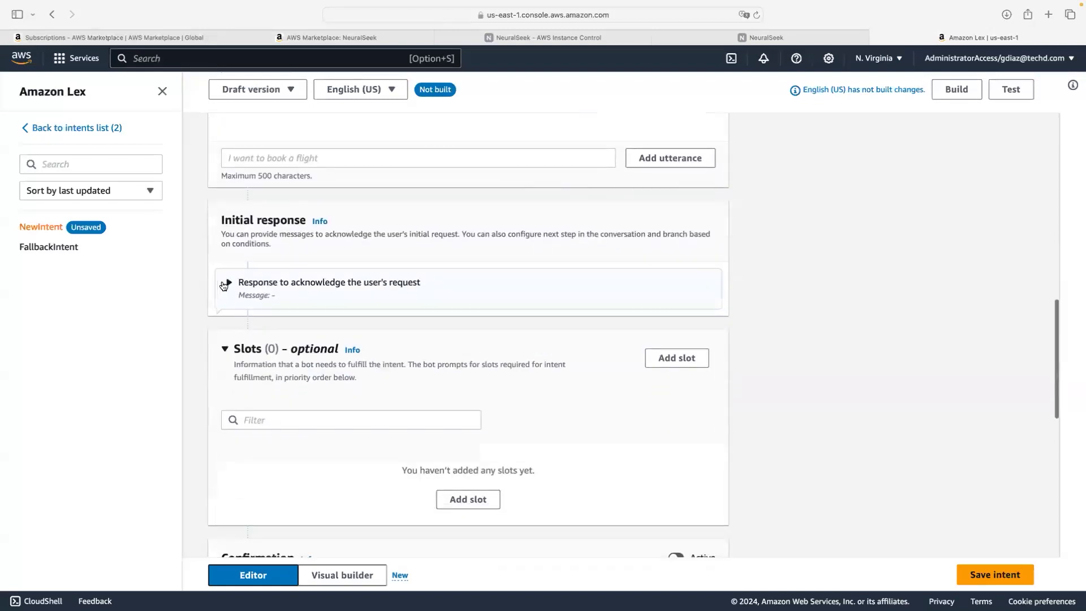
click(226, 281)
Step: Enter the acknowledgement 'How Can I help', save NewIntent, and return to the intents list
click(309, 344)
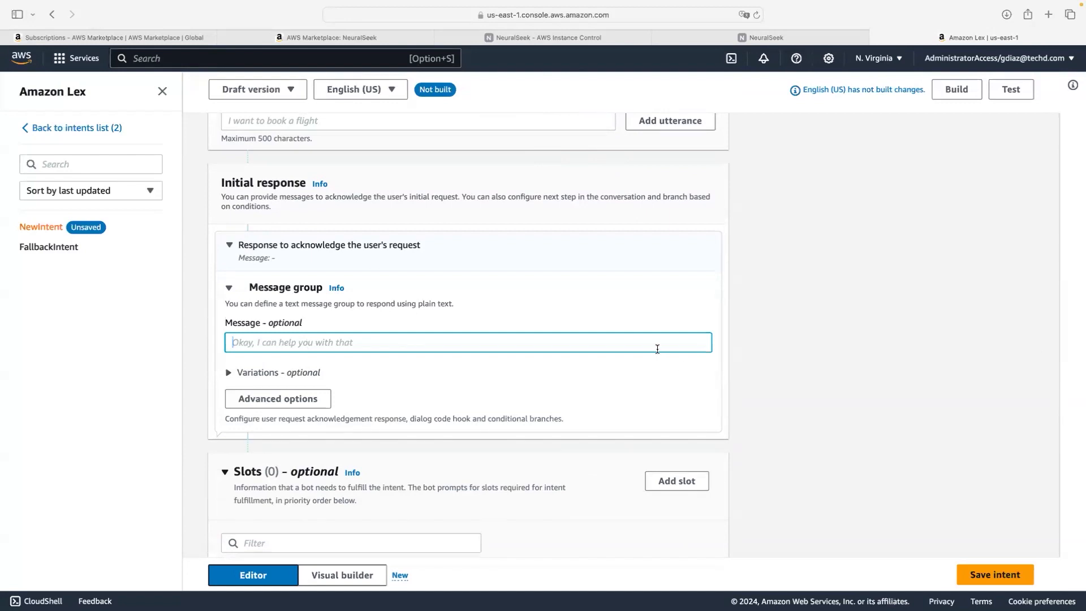
text(How C)
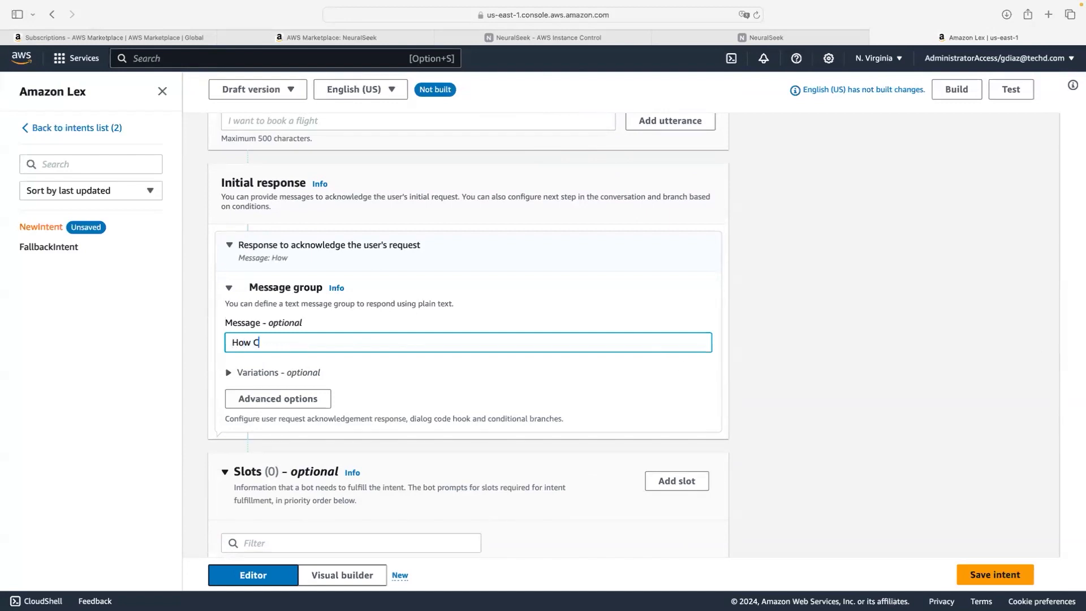
text(an I help)
scroll(697, 401, down, 5)
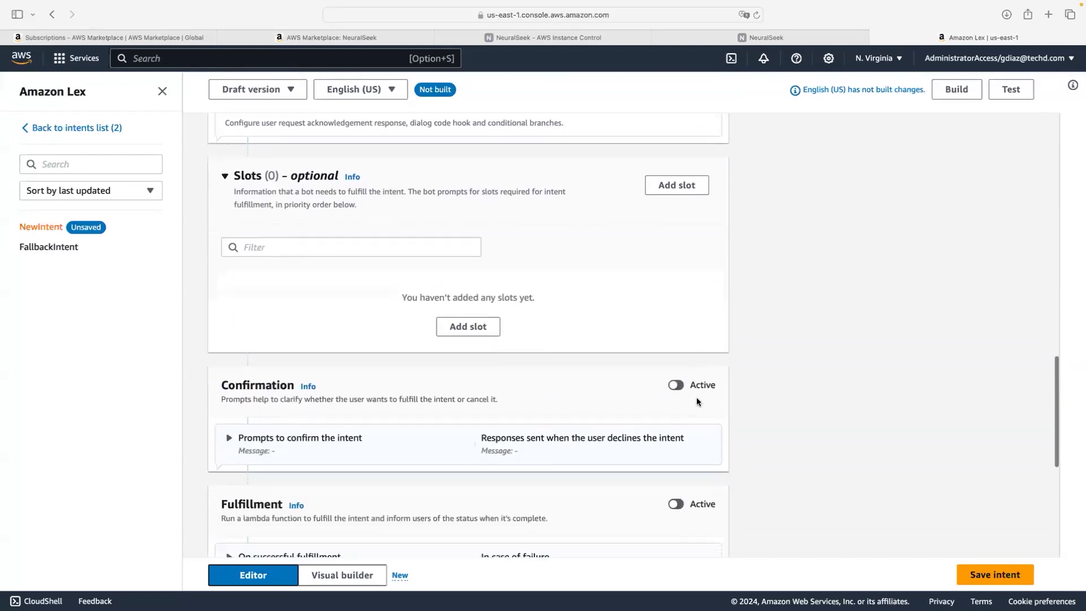
scroll(697, 397, down, 3)
click(1007, 574)
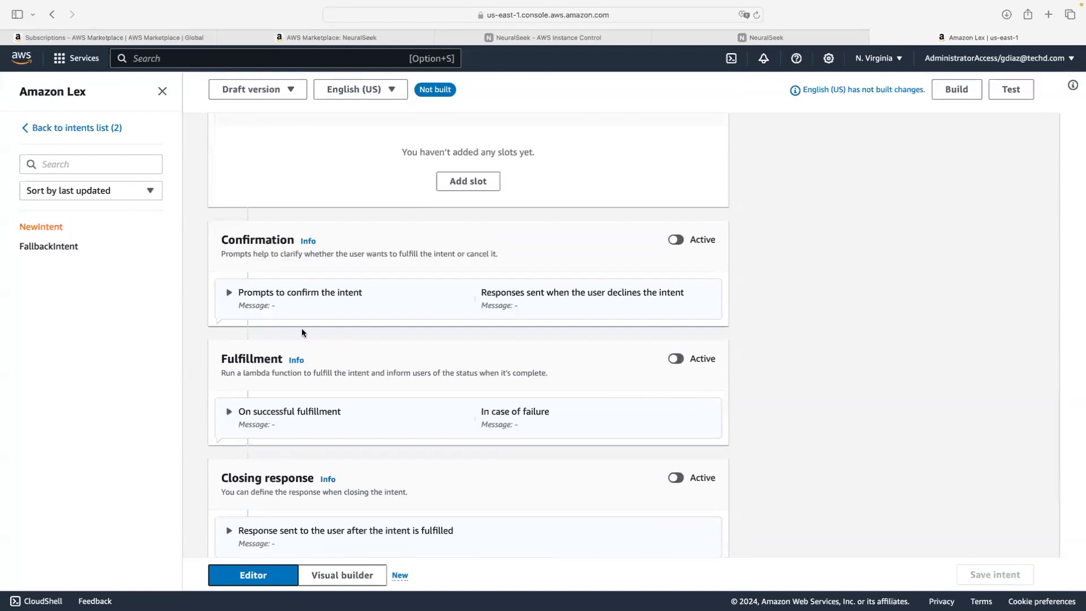
scroll(302, 332, up, 3)
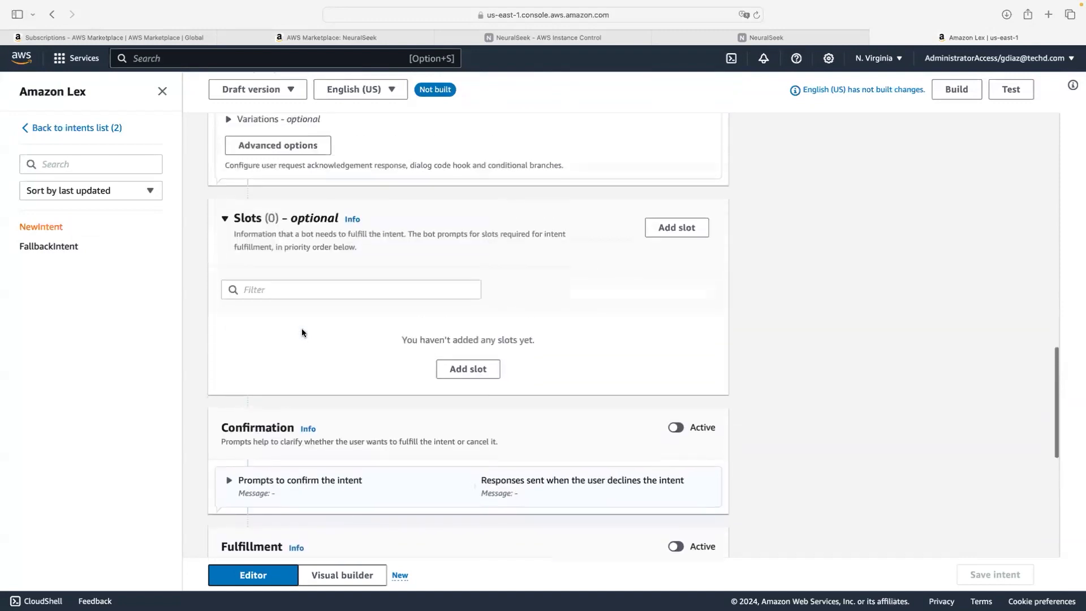
scroll(302, 333, up, 1)
click(29, 129)
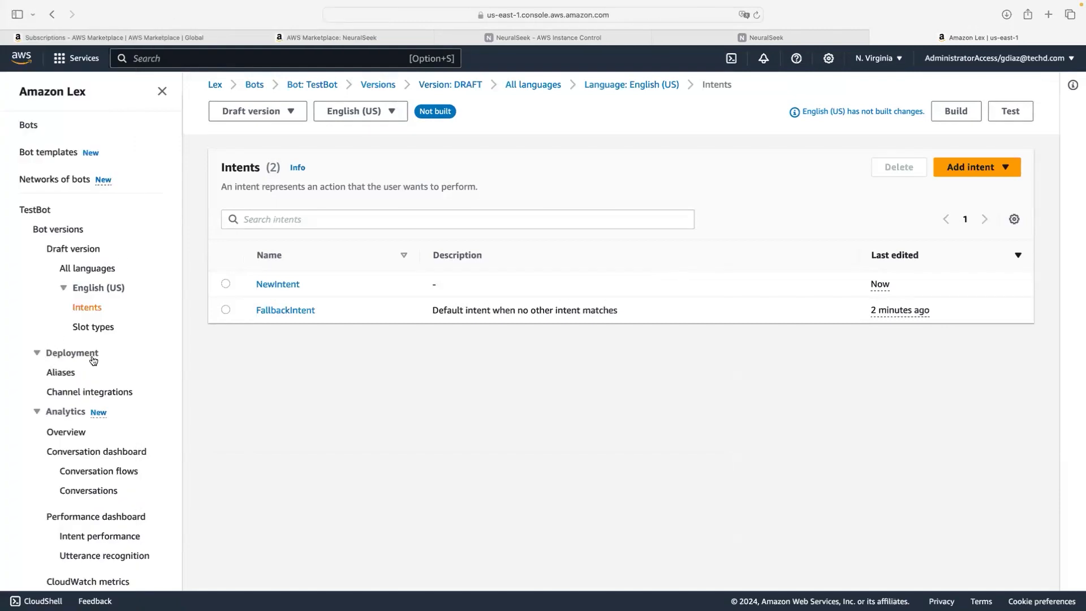
Step: Open the TestBotAlias alias details and scroll down to its Languages section
click(62, 374)
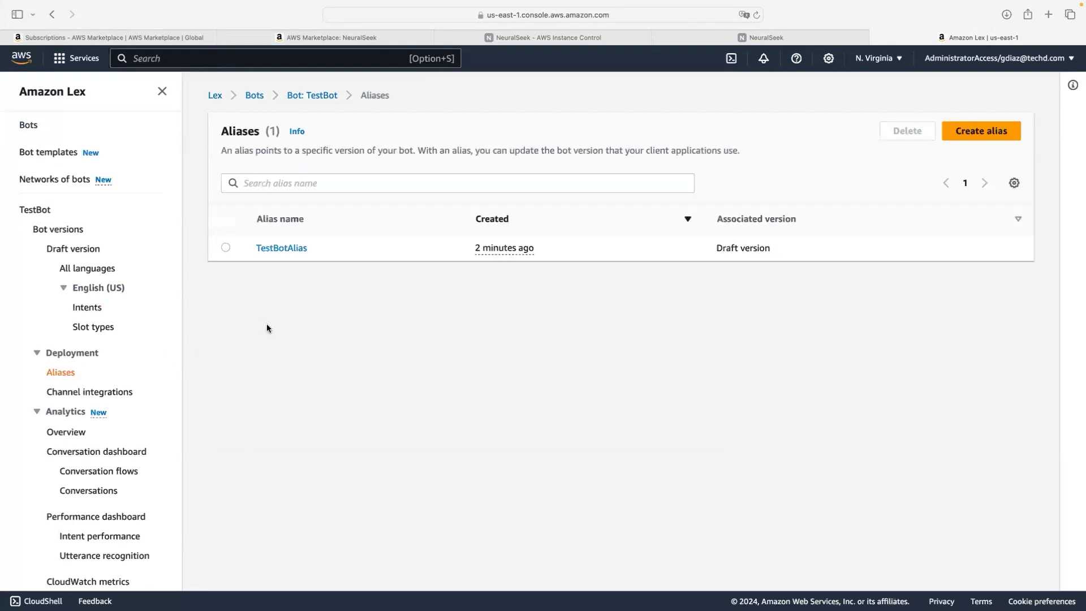
click(226, 247)
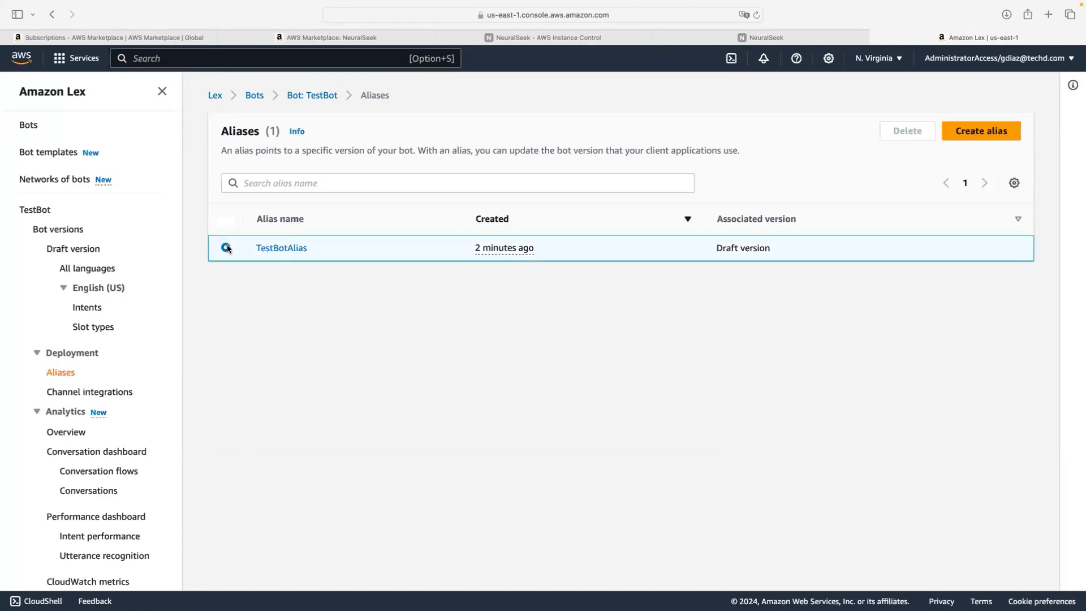
click(275, 249)
scroll(410, 314, down, 5)
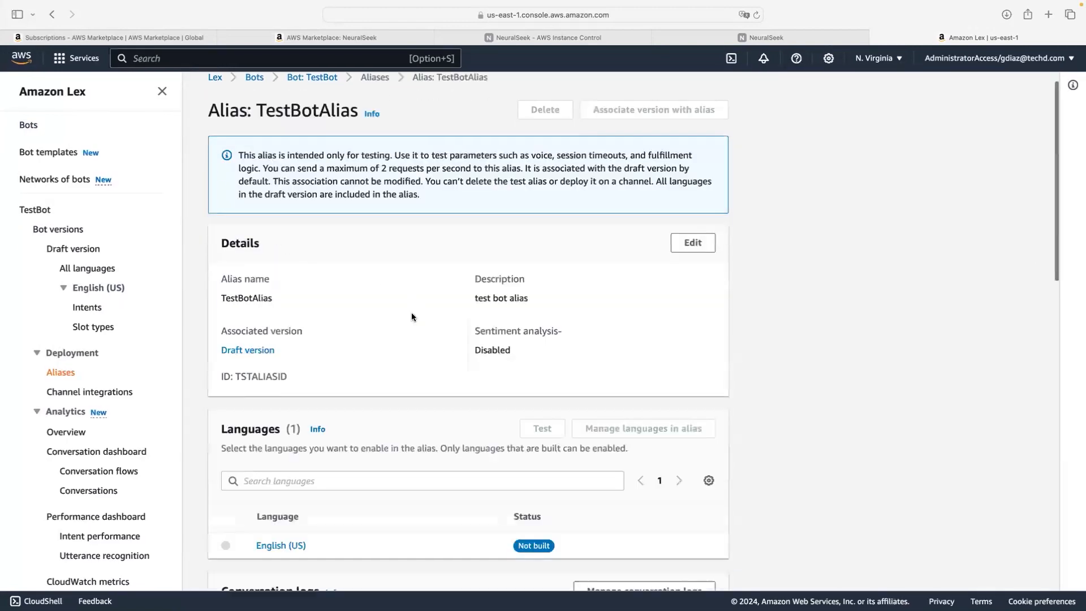
scroll(409, 314, down, 2)
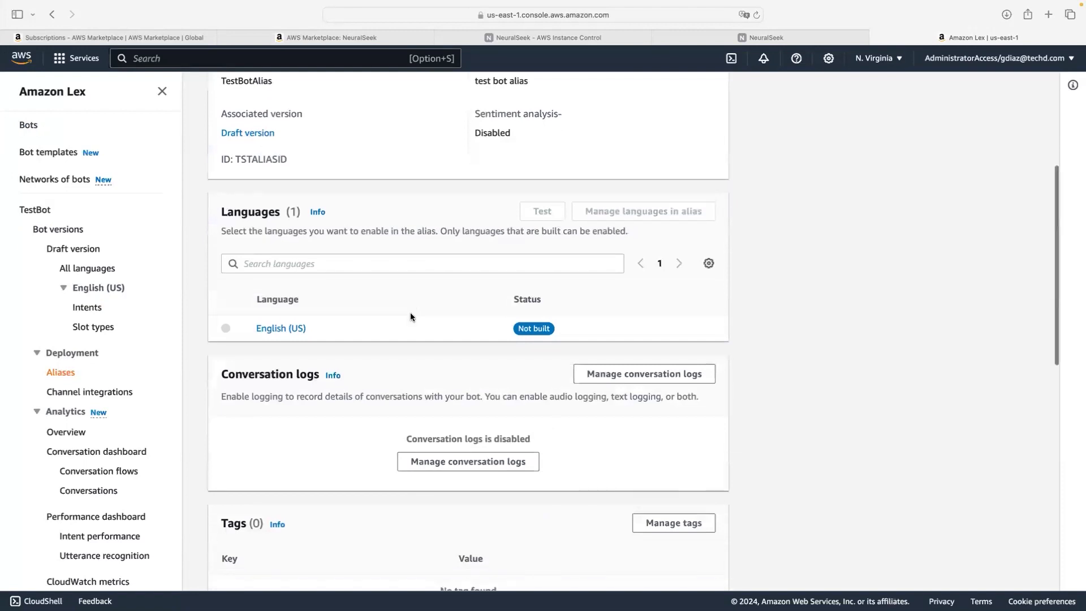
Step: Set learing-lab-15-mayo as the English (US) Lambda source, save, and go to Intents
click(278, 280)
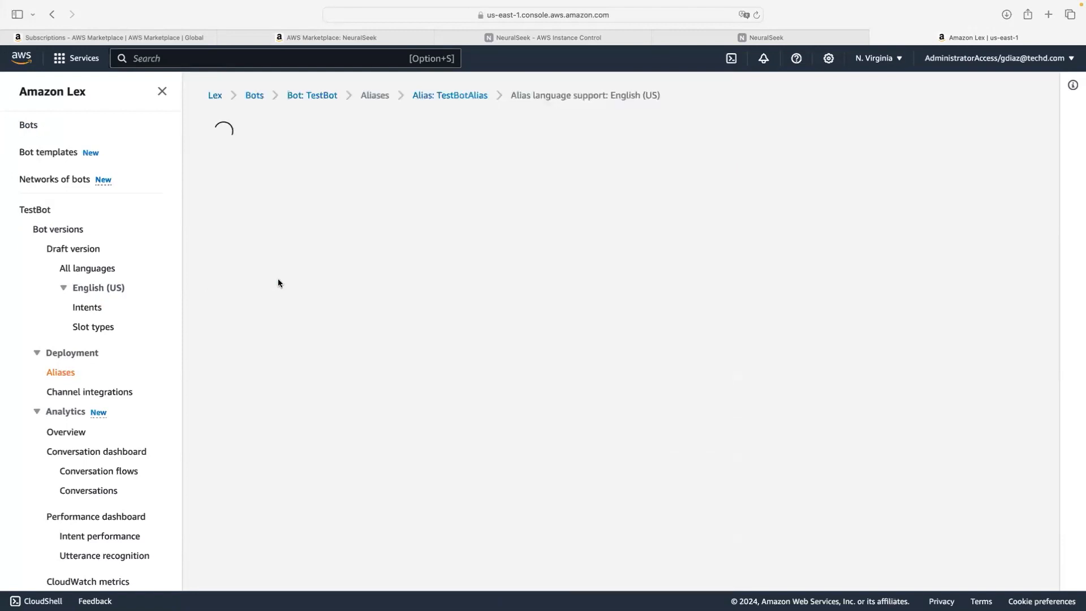
click(294, 239)
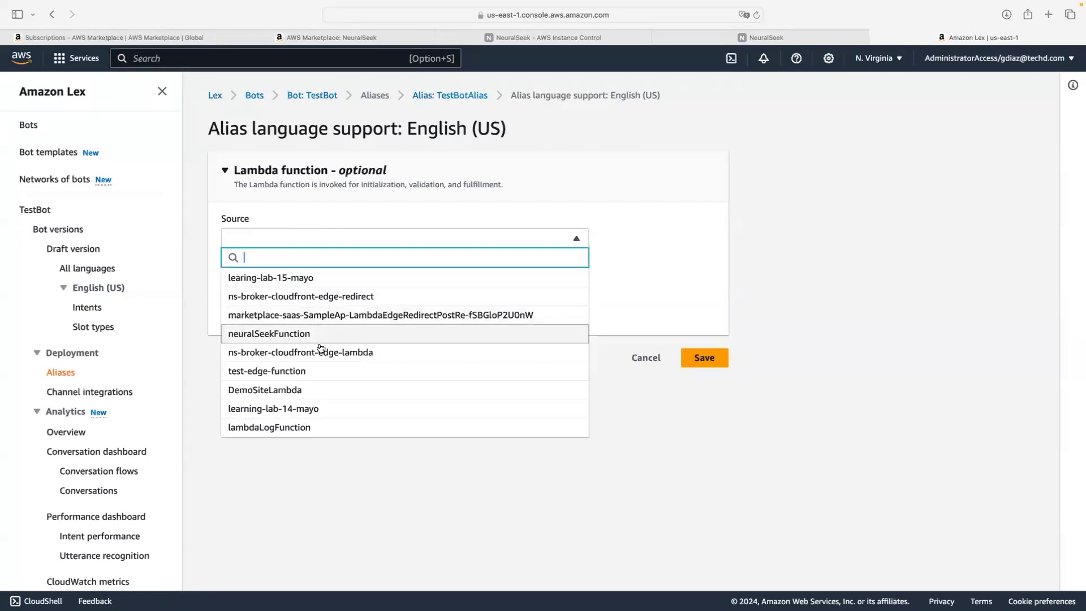
click(274, 281)
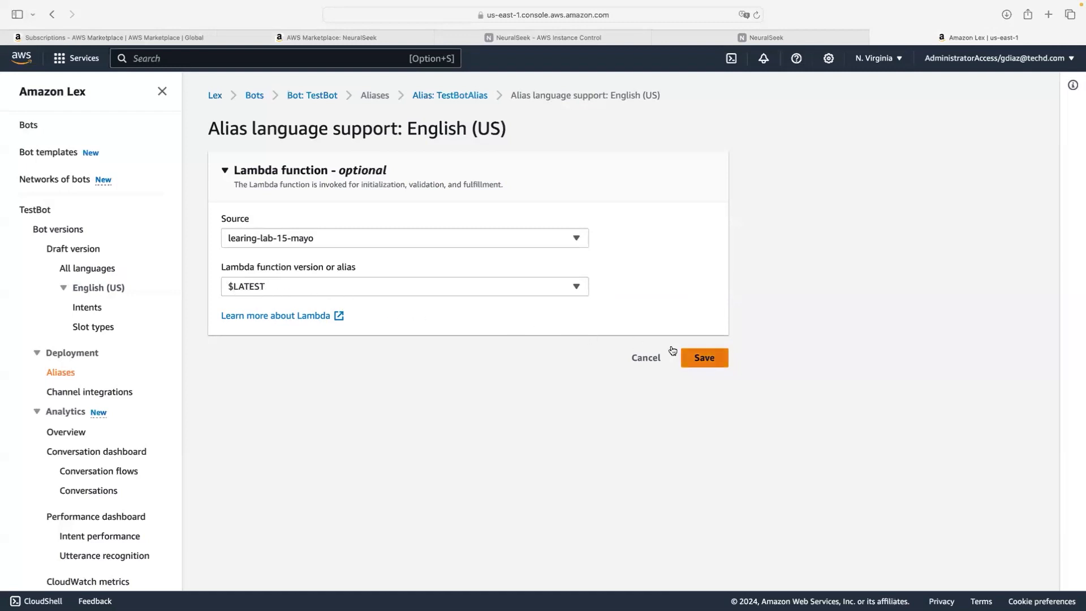
click(711, 362)
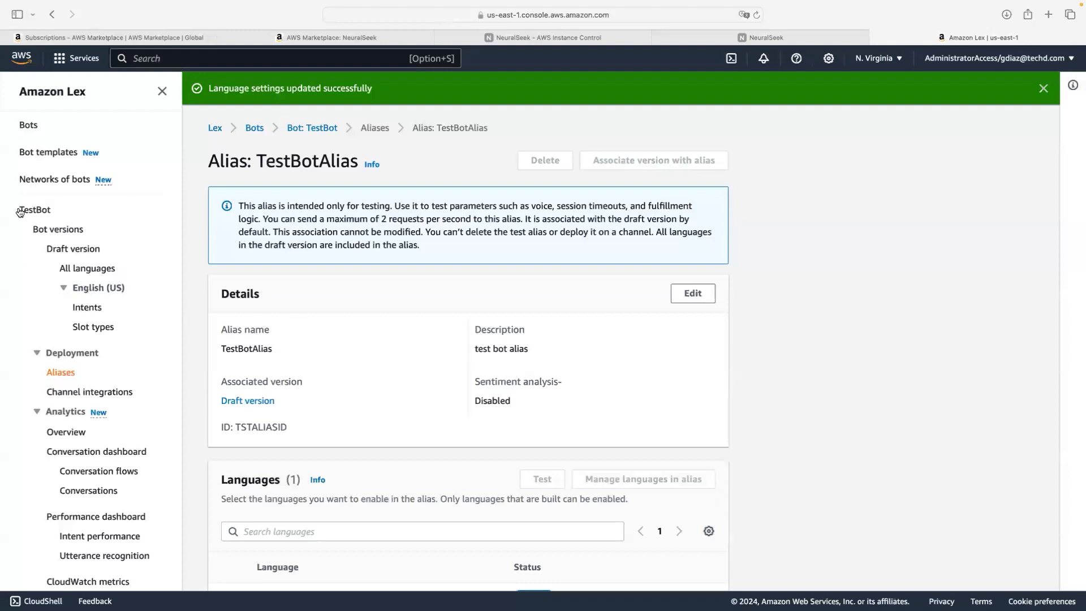
click(88, 307)
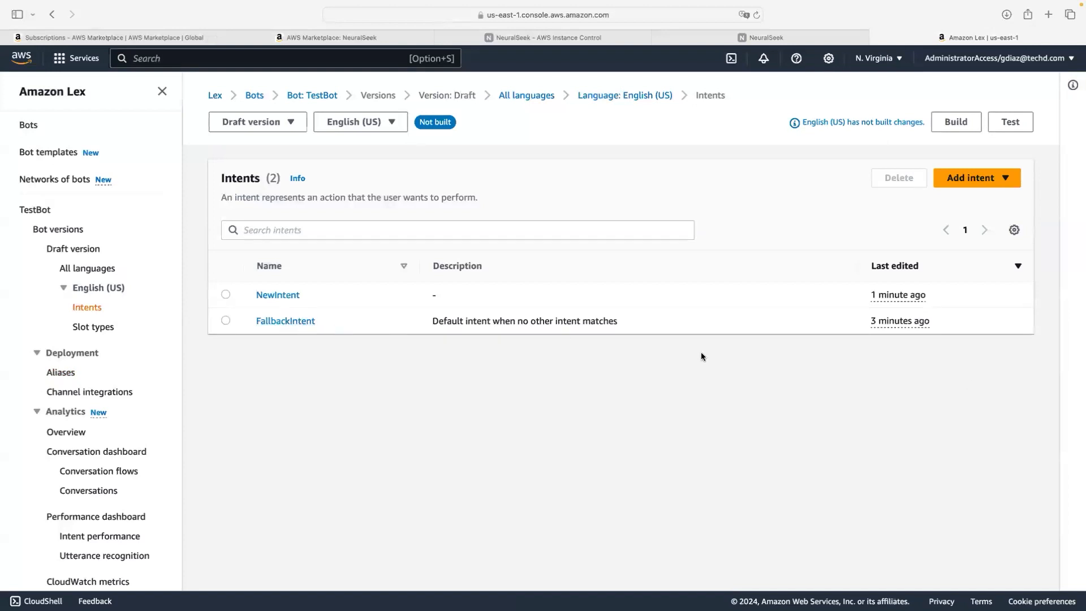
Step: Open FallbackIntent and expand On successful fulfillment to its advanced options
click(305, 321)
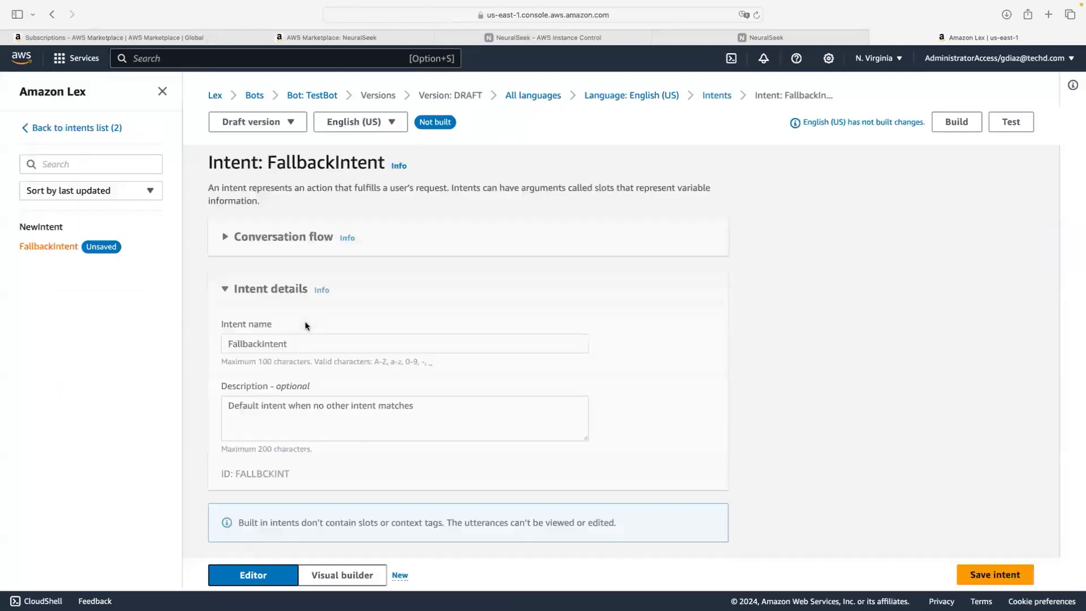
scroll(319, 335, down, 4)
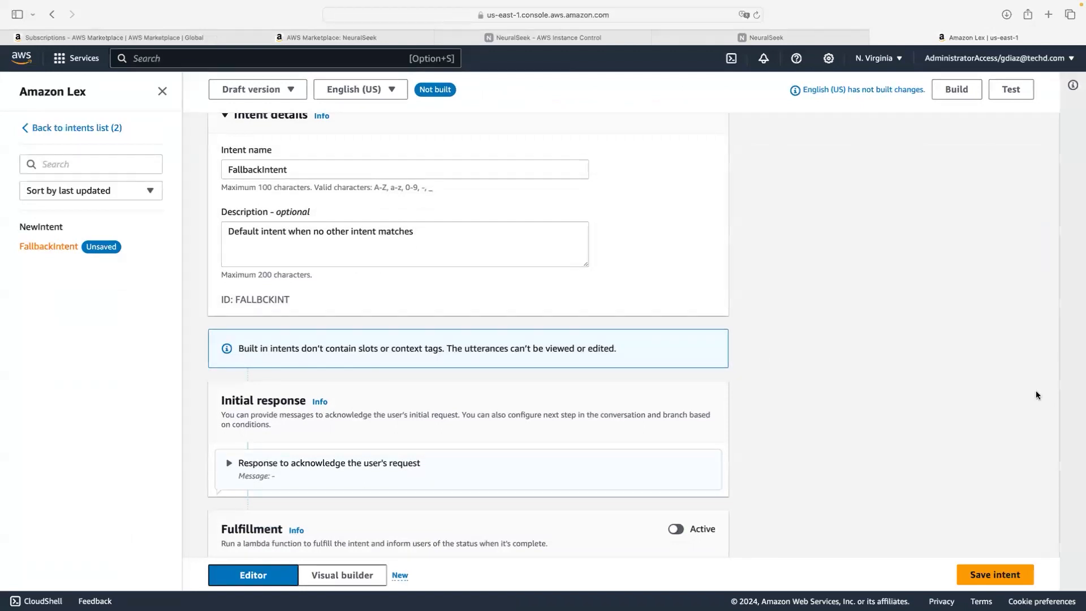
scroll(537, 344, down, 3)
scroll(538, 344, down, 5)
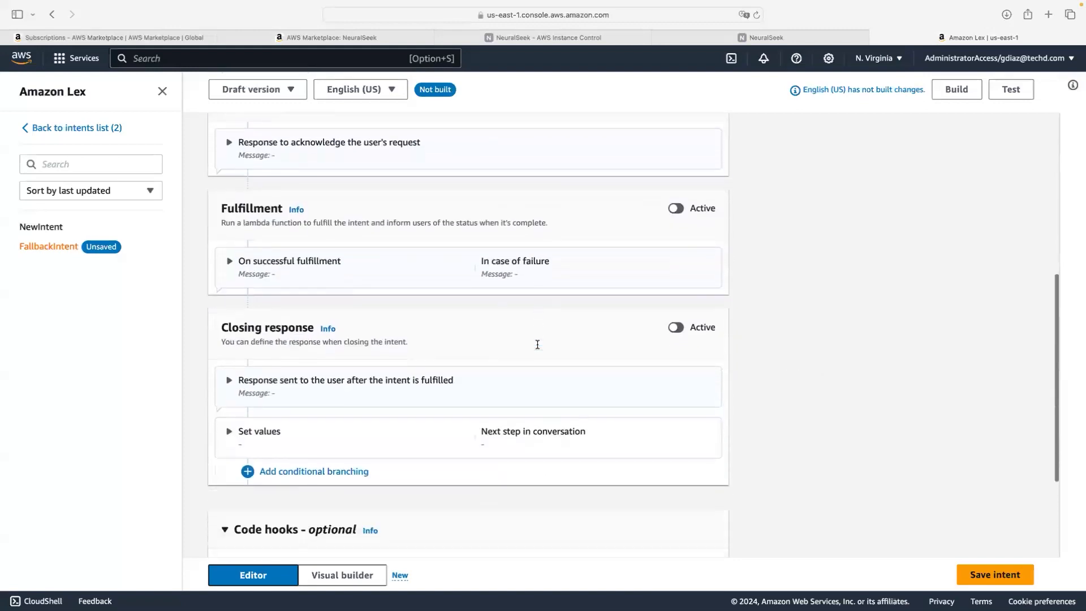
scroll(537, 347, up, 5)
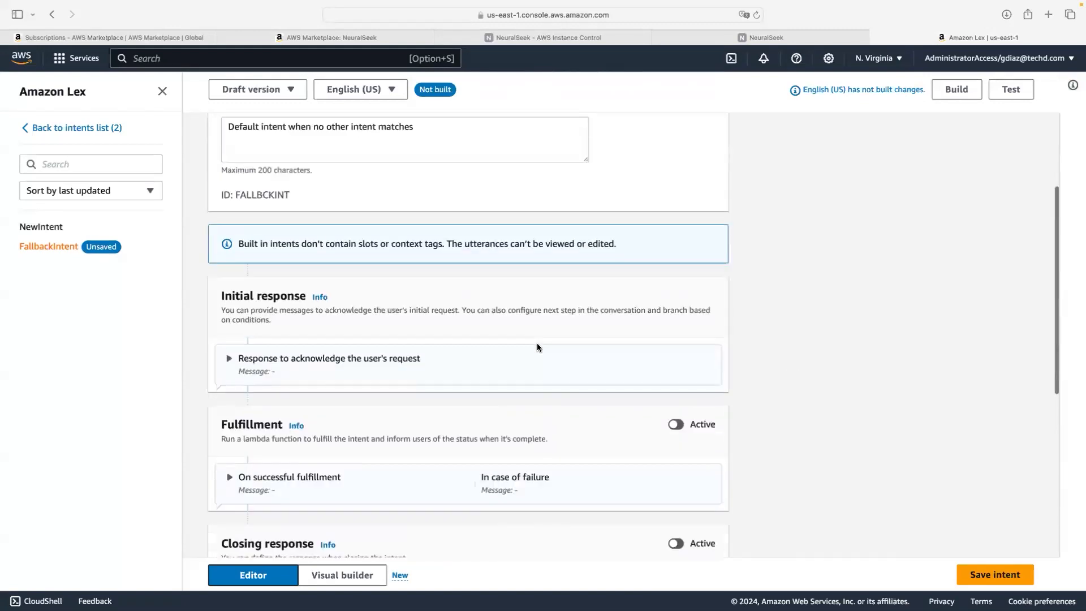
scroll(538, 348, down, 1)
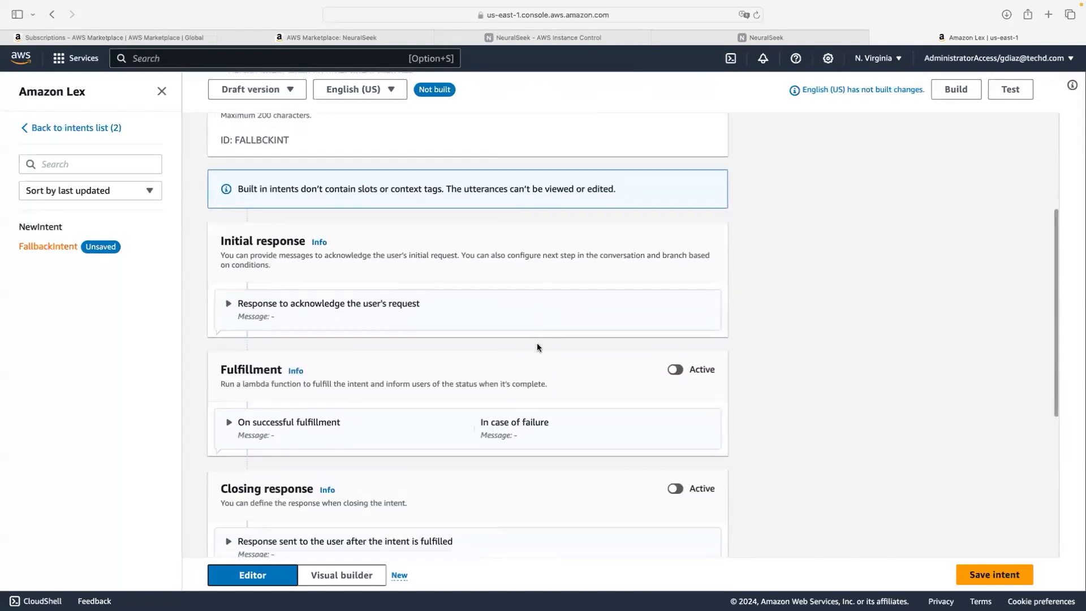
click(683, 369)
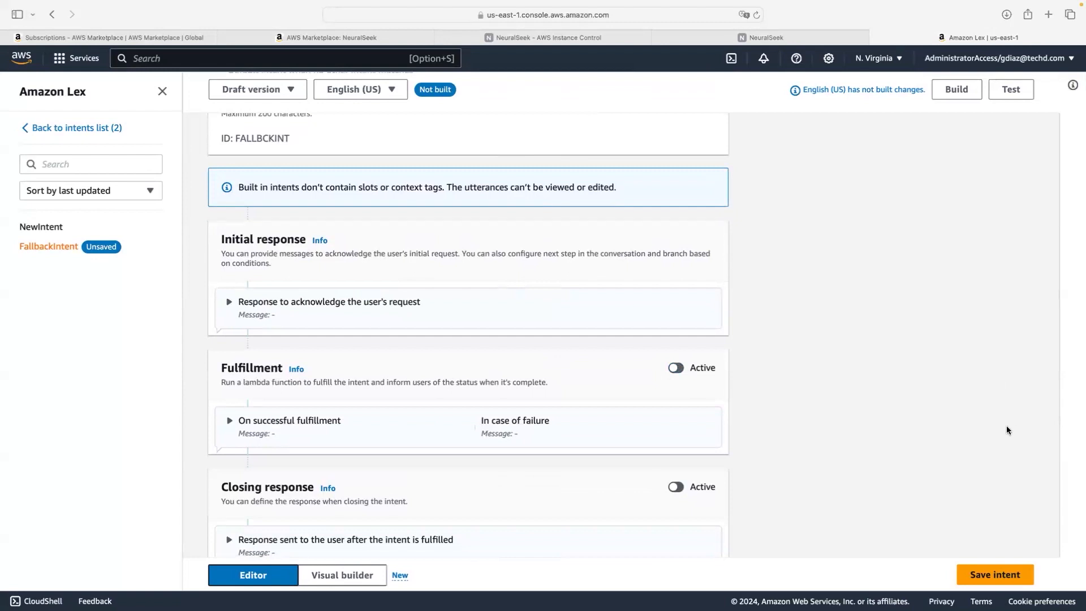
click(240, 417)
scroll(236, 416, down, 3)
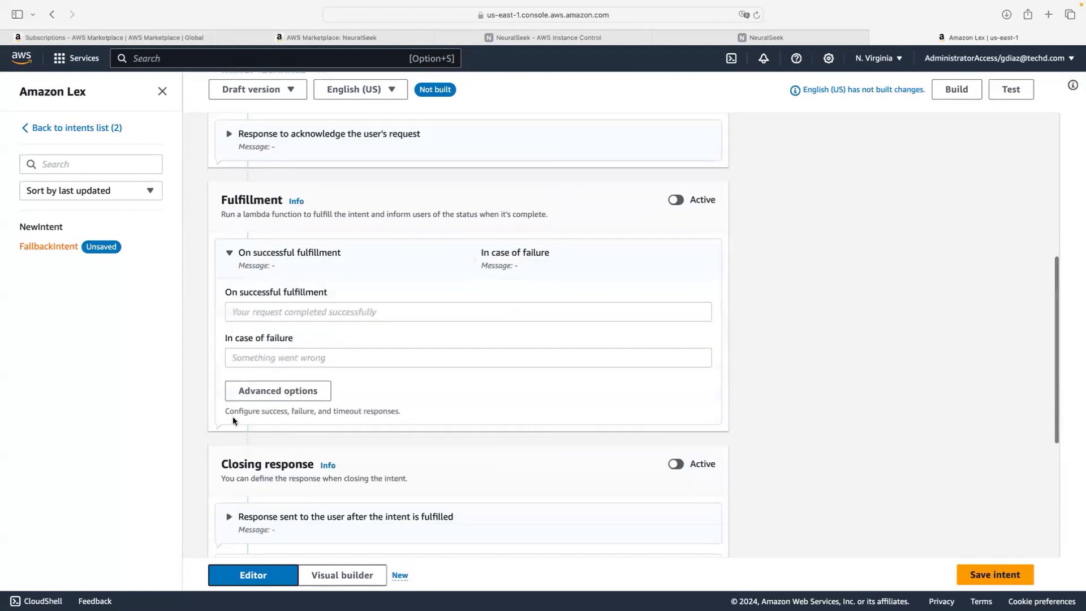
click(279, 394)
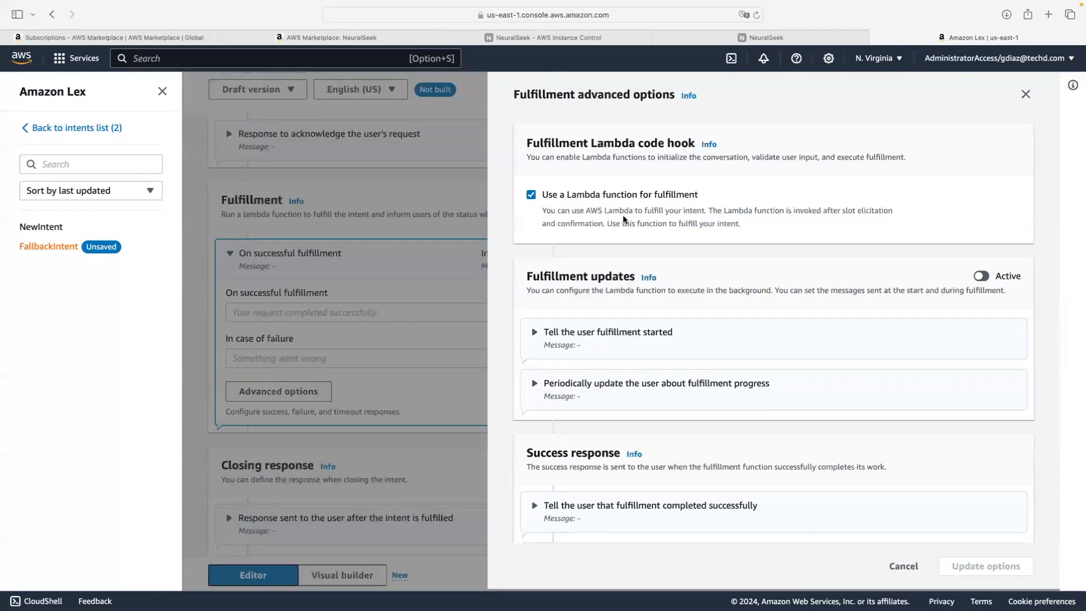
Step: Enable 'Use a Lambda function for fulfillment' on FallbackIntent and build English (US)
scroll(646, 264, down, 1)
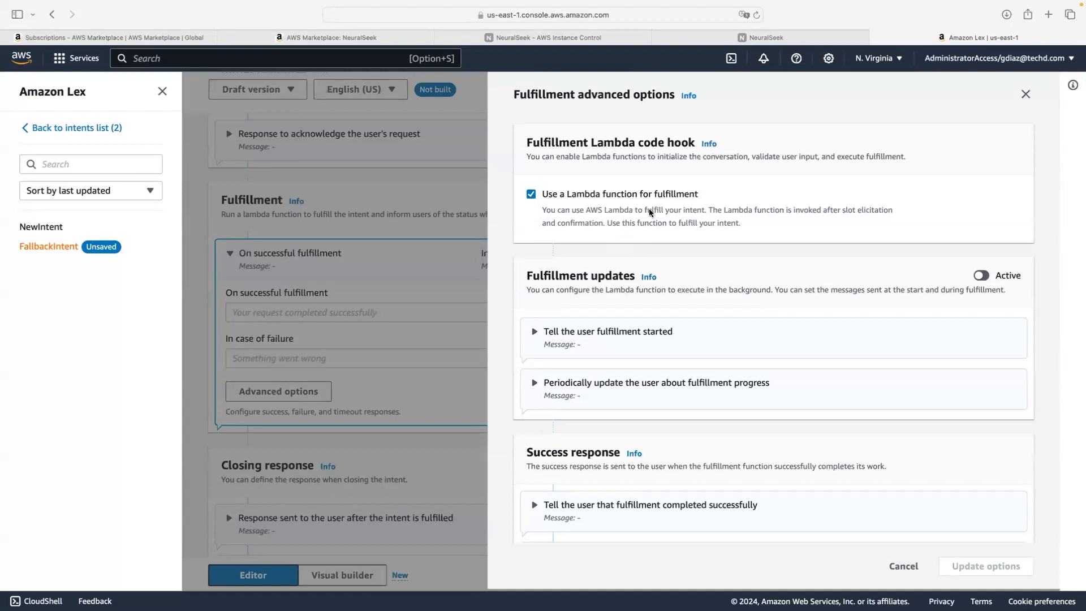
scroll(639, 236, down, 2)
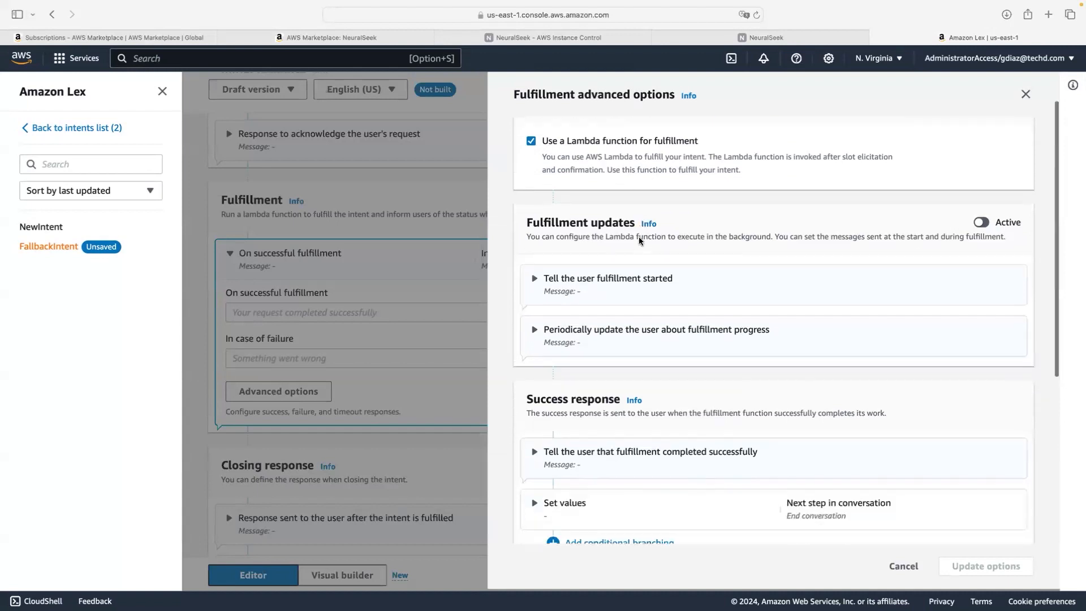
scroll(639, 237, down, 1)
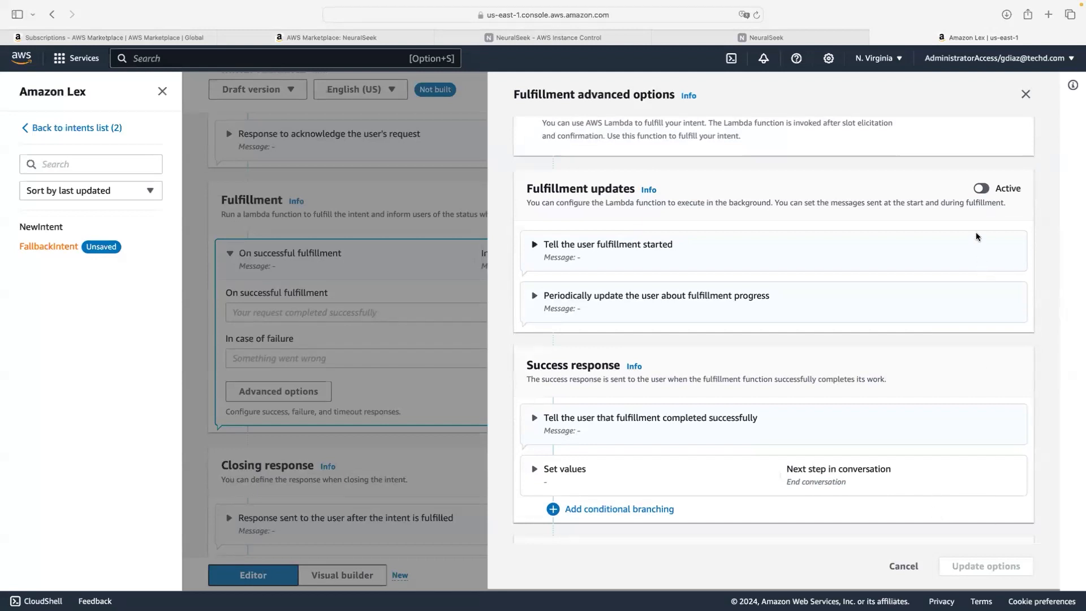
scroll(969, 305, down, 12)
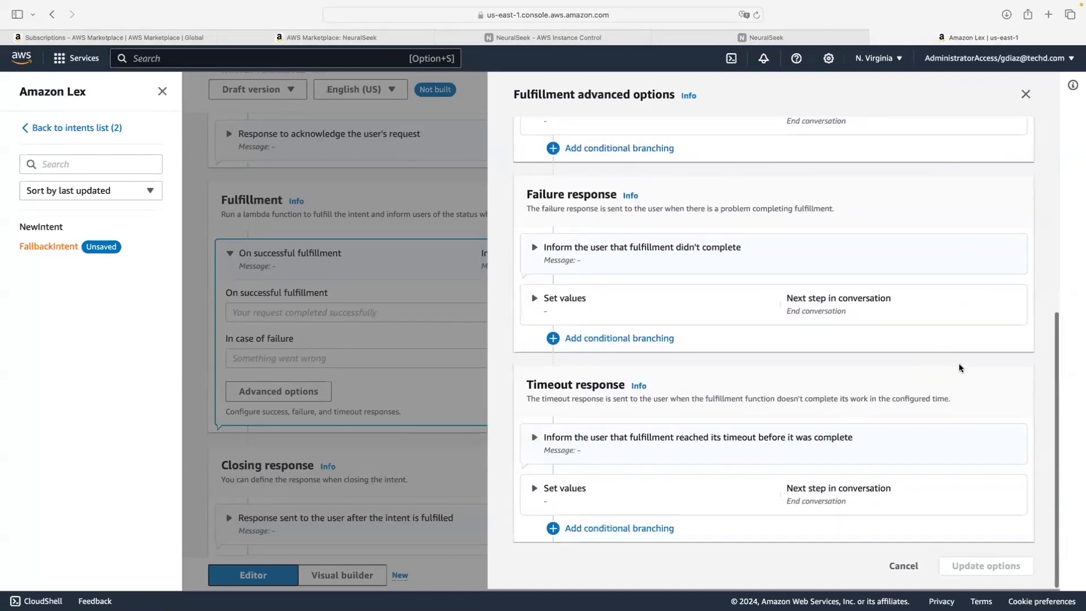
scroll(958, 366, up, 10)
scroll(965, 462, down, 5)
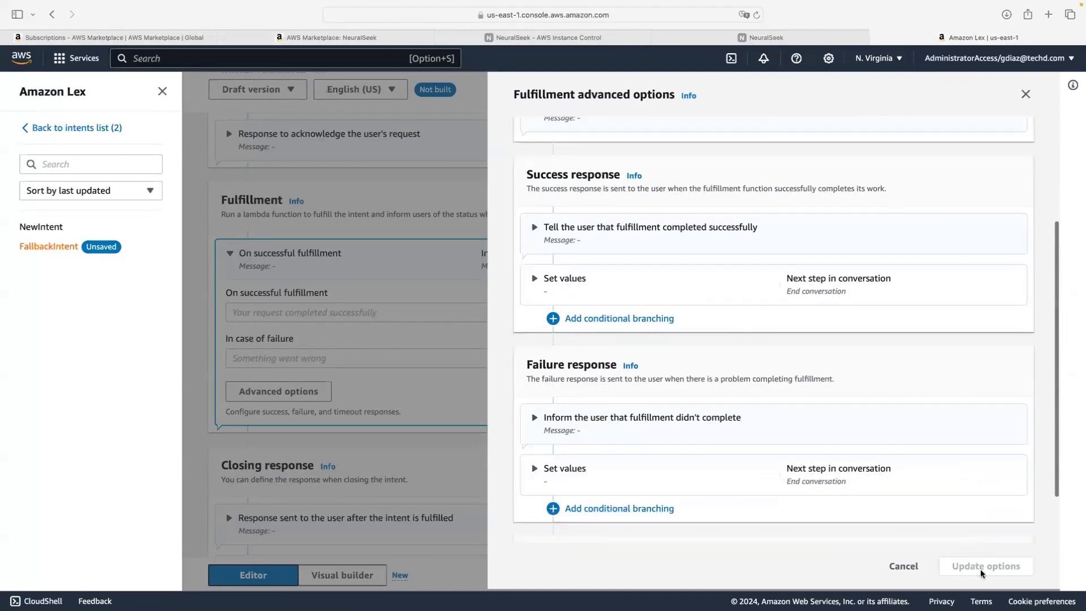
click(1025, 94)
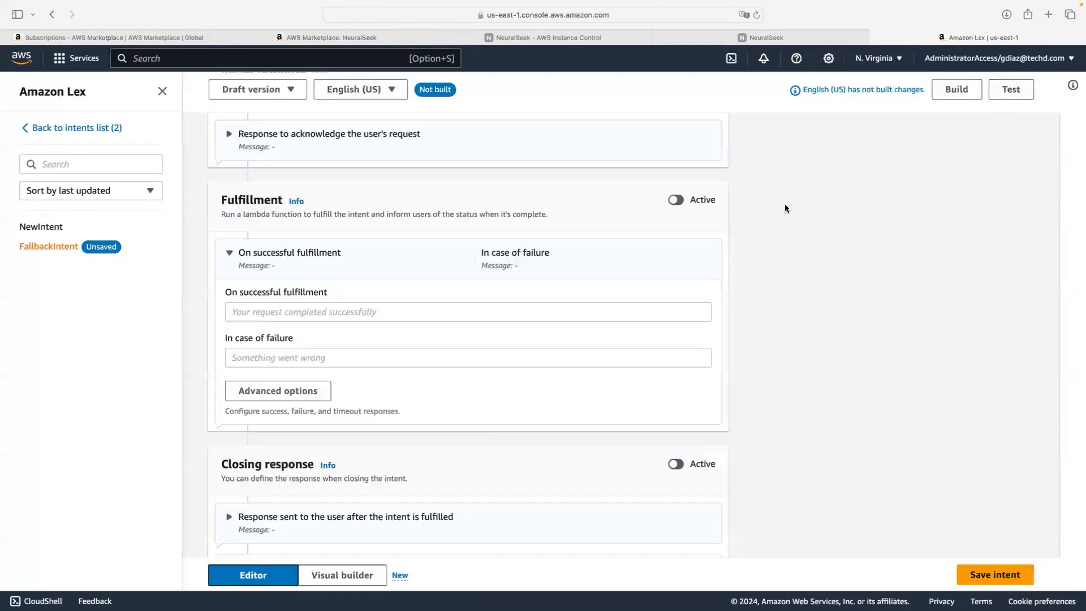
click(286, 392)
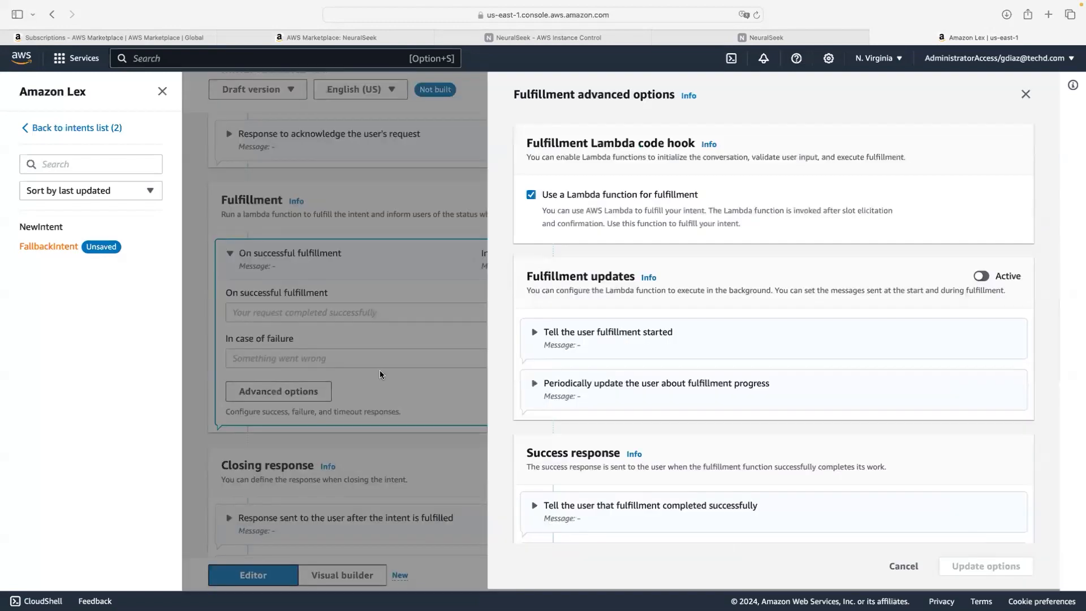
click(531, 195)
scroll(829, 419, down, 8)
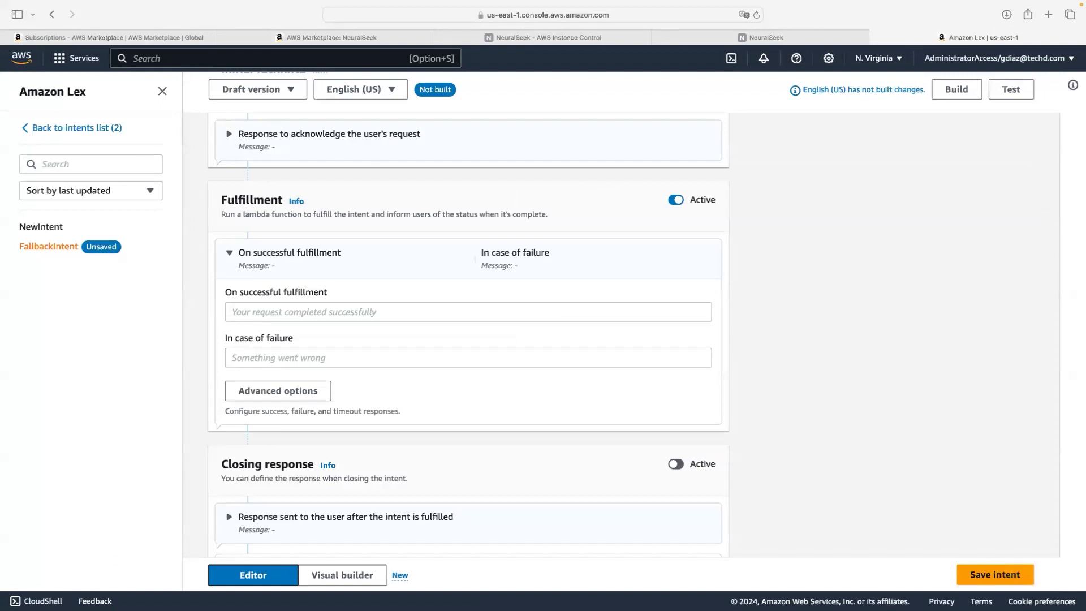
click(957, 90)
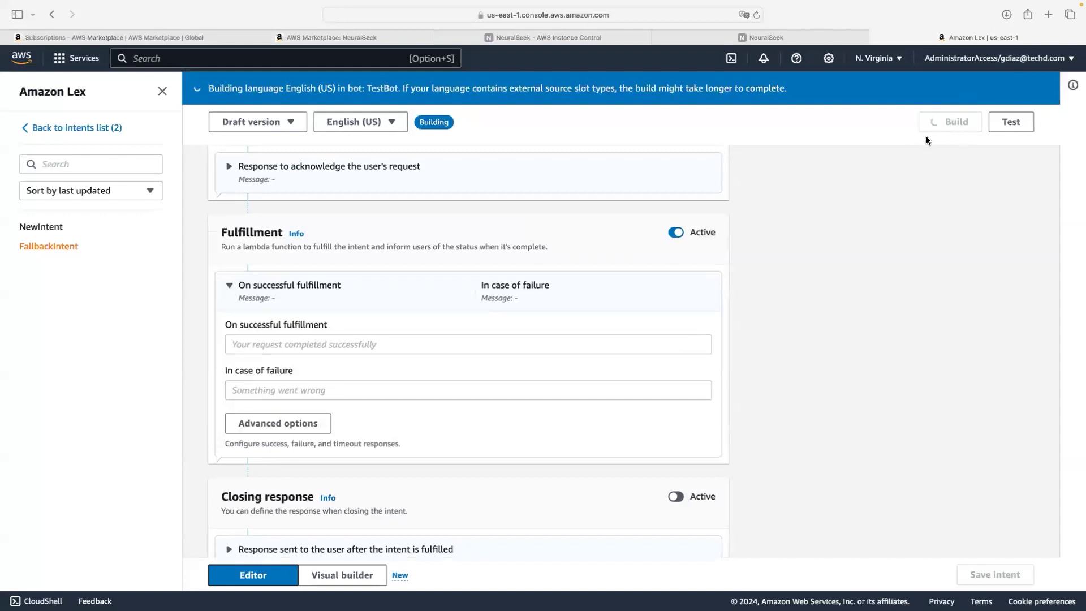
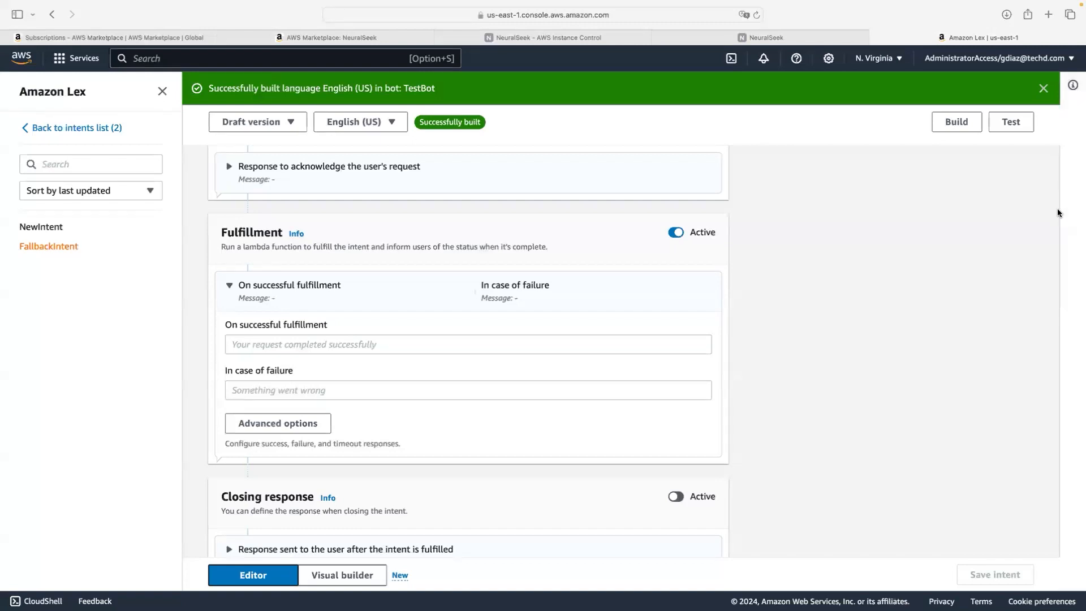
Step: Ask the Lex test chat 'What is NeuralSeek ?' and copy the bot's generated answer
click(1017, 123)
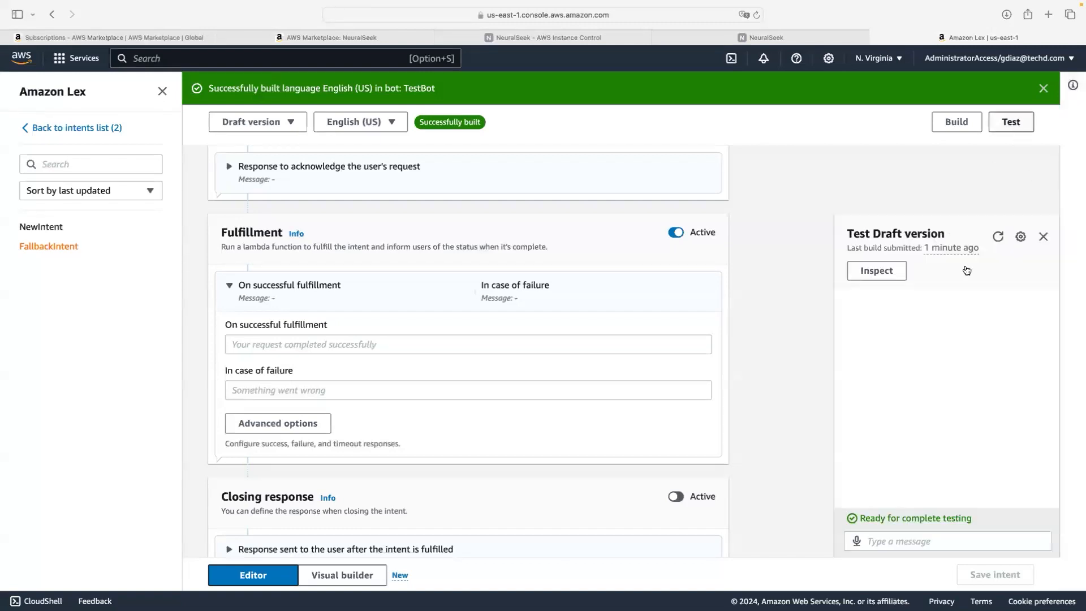
click(916, 544)
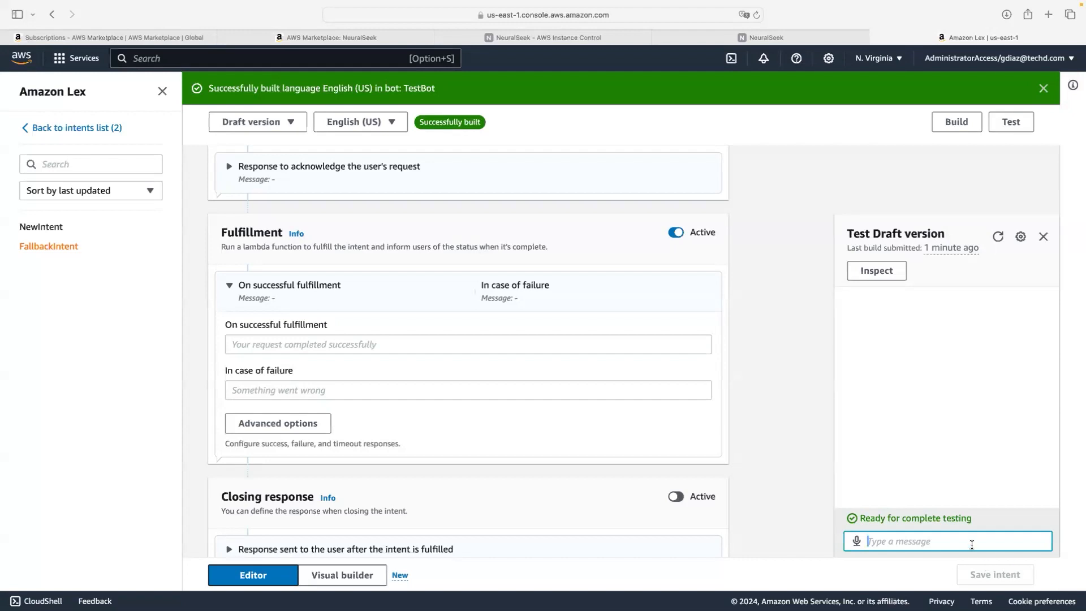
text(What is NeuralSeek ?)
key(Return)
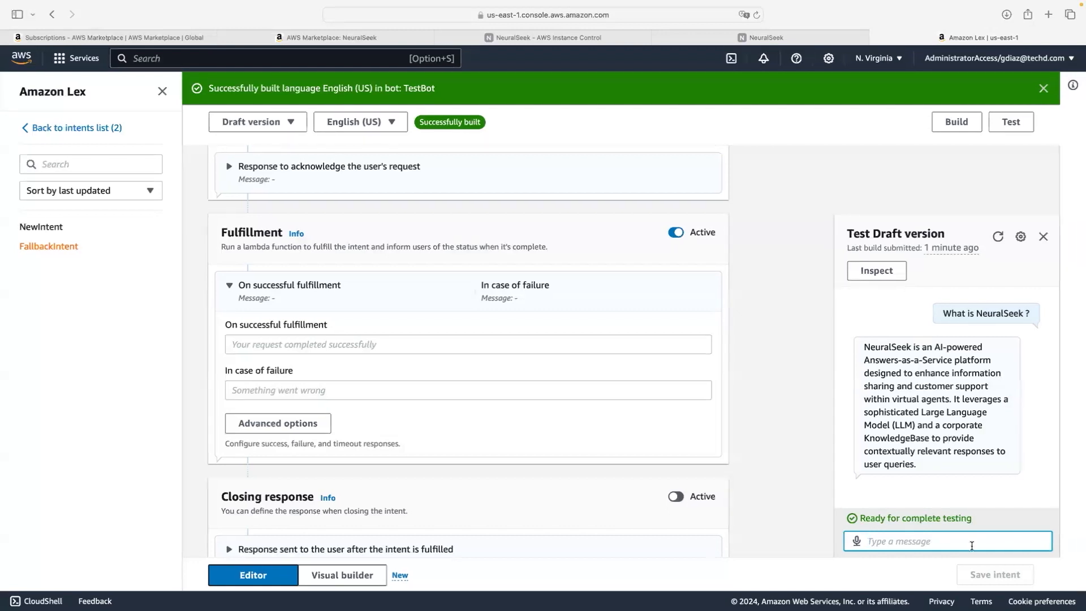
drag(918, 465, 864, 345)
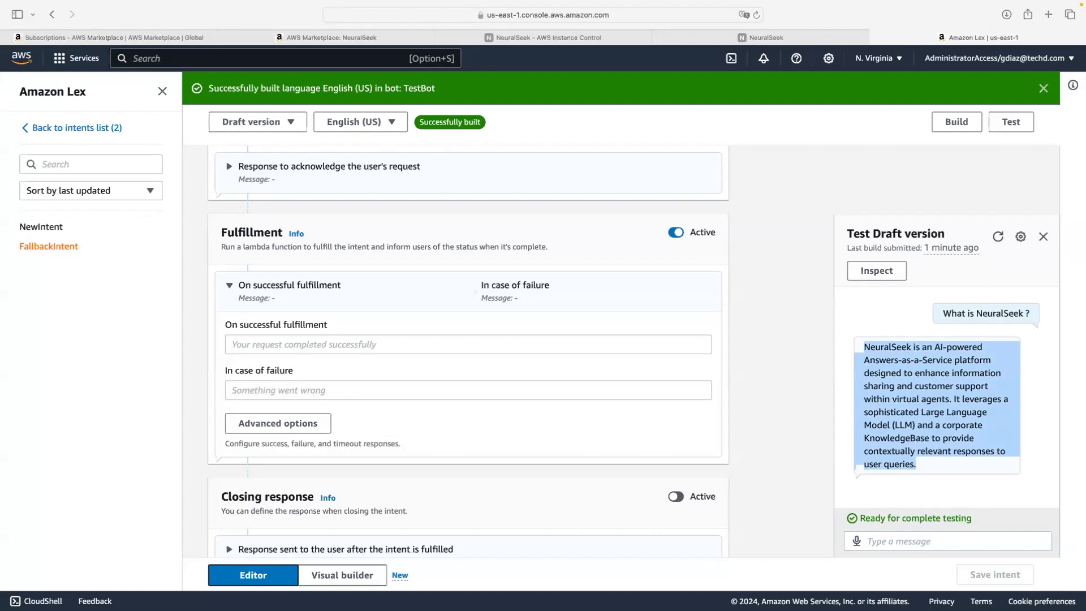
key(super+Tab)
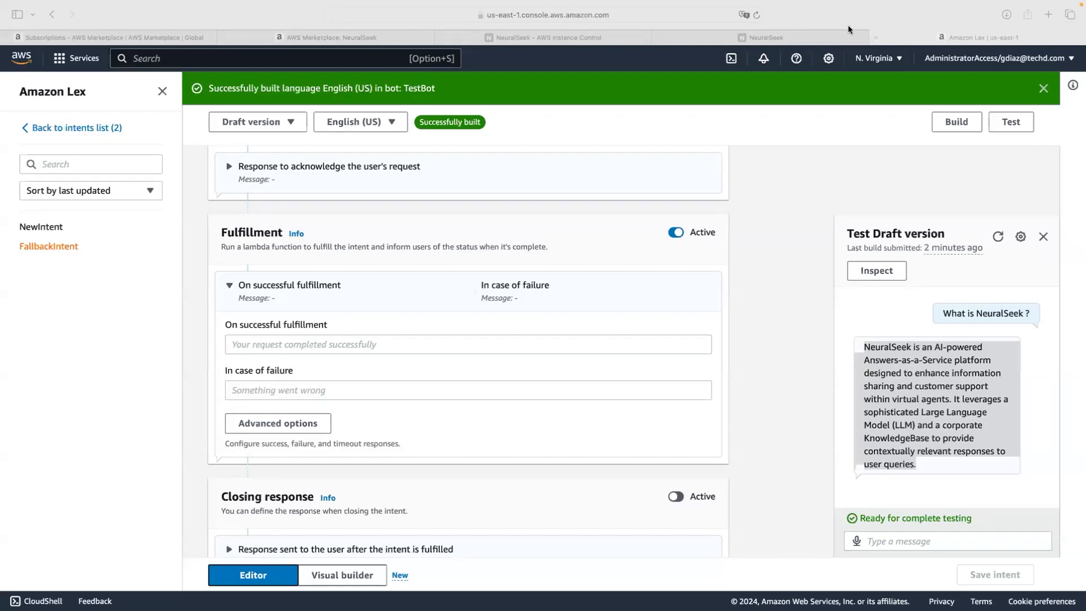
Step: Return to NeuralSeek's 'Welcome to NeuralSeek!' home page and zoom the page in
click(812, 34)
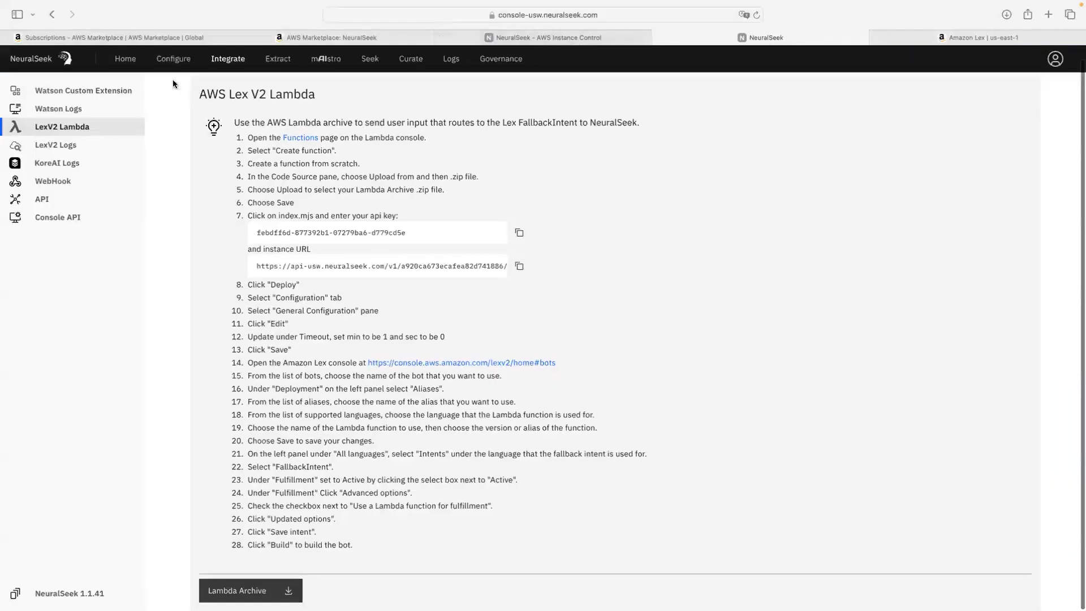
click(120, 60)
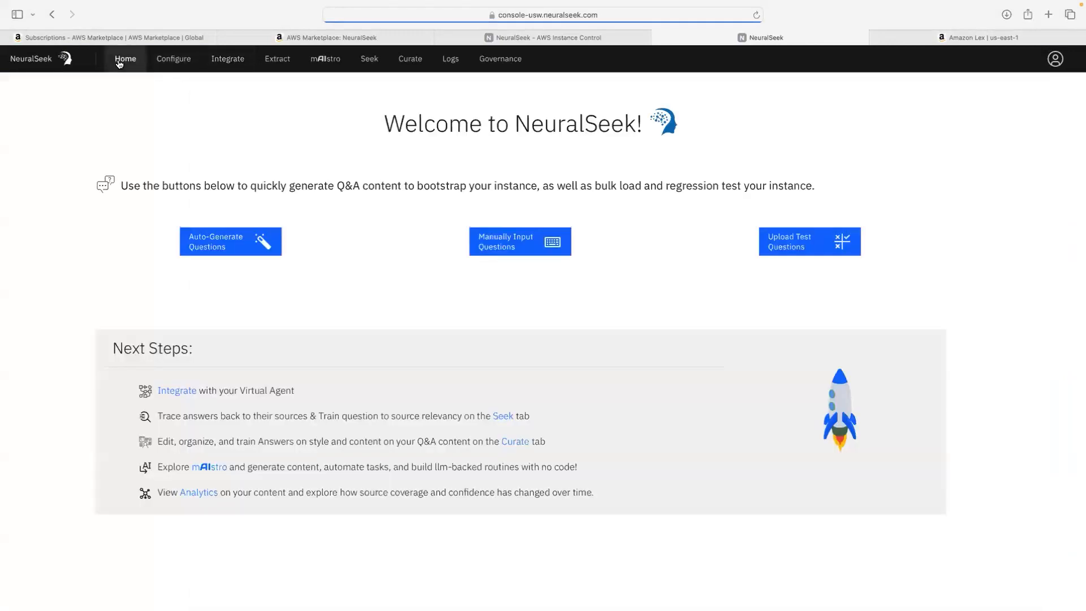
key(super+equal)
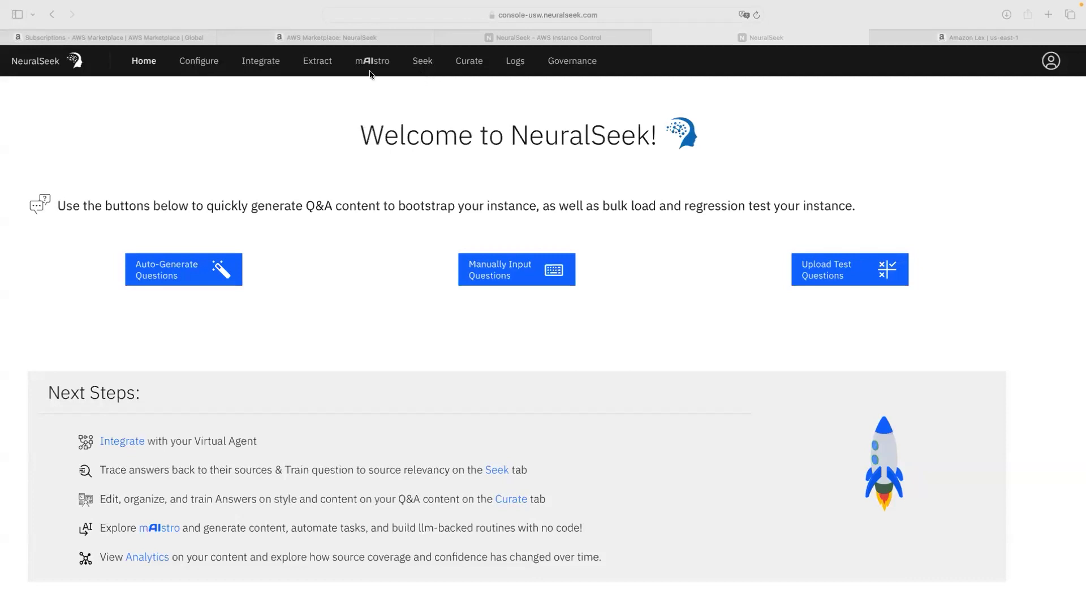
Step: Seek 'What is the best cereal?' on the NeuralSeek Seek page
click(422, 63)
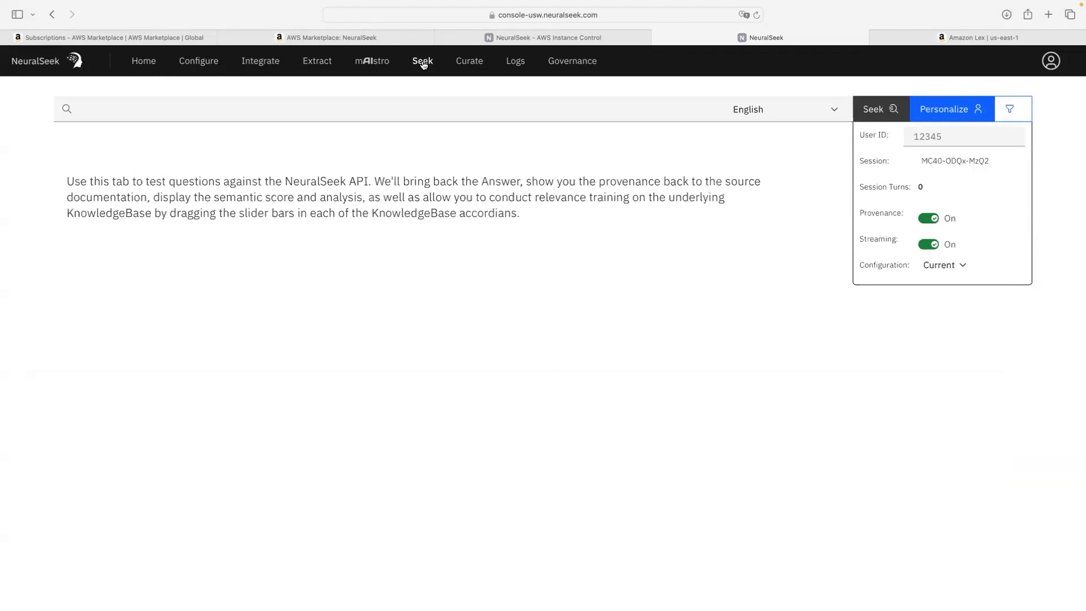
click(316, 116)
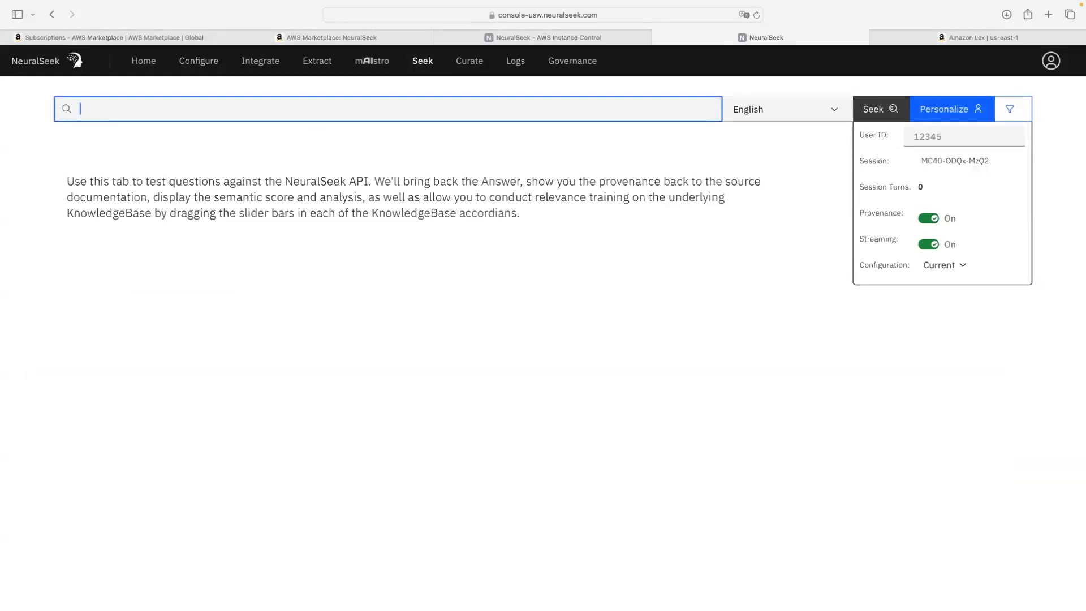
key(super+Tab)
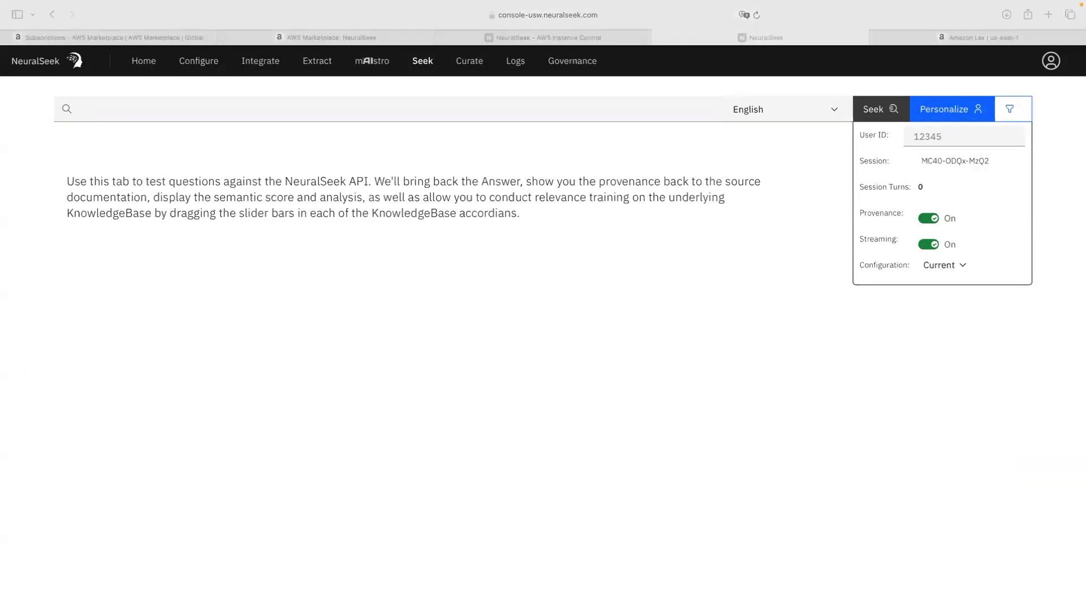
click(256, 112)
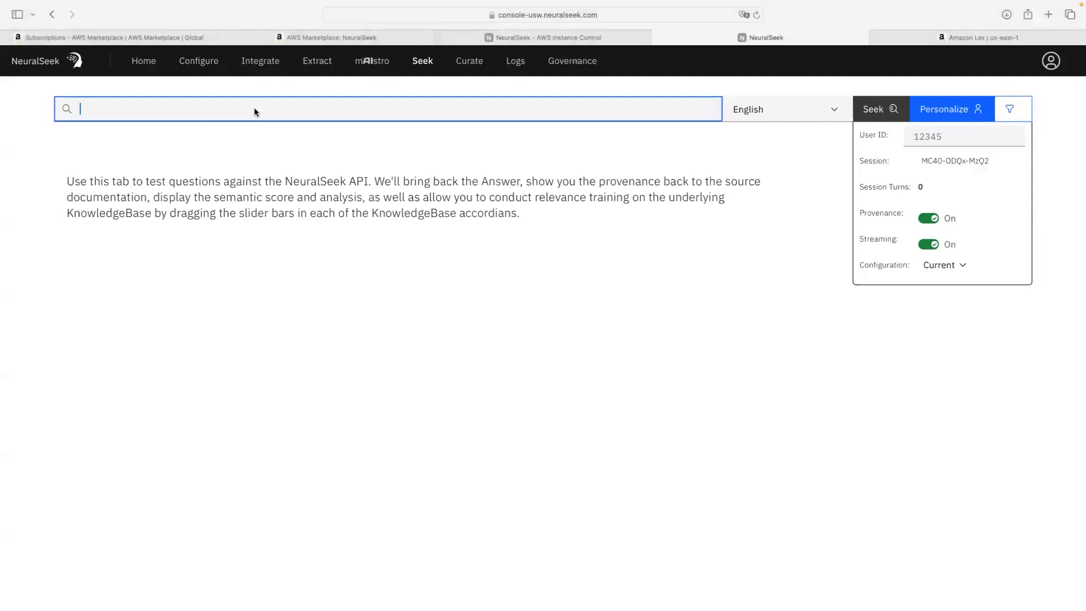
text(What is the best cereal?)
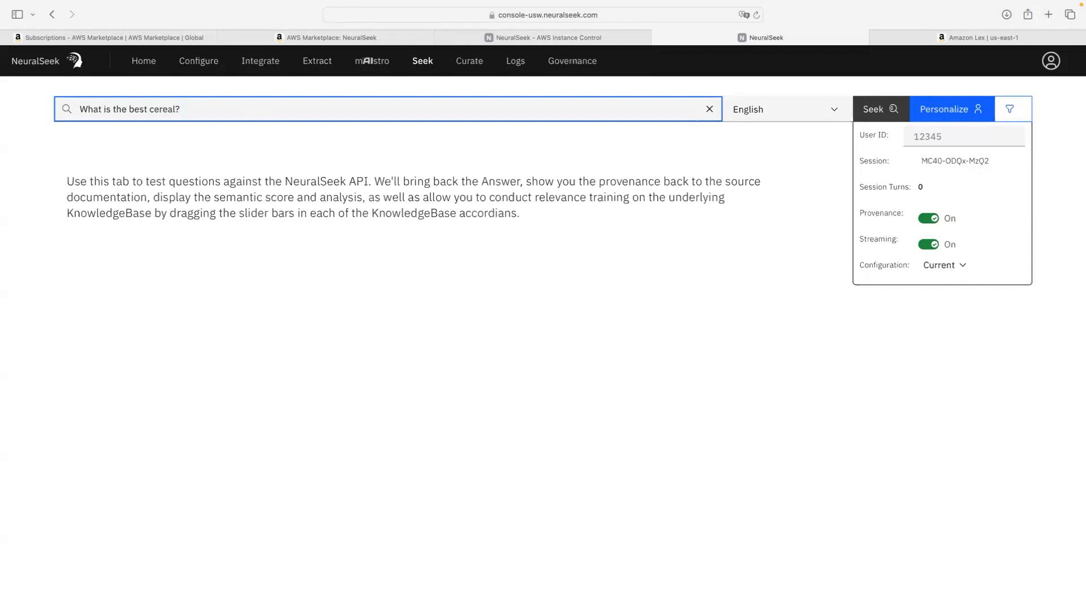
key(Return)
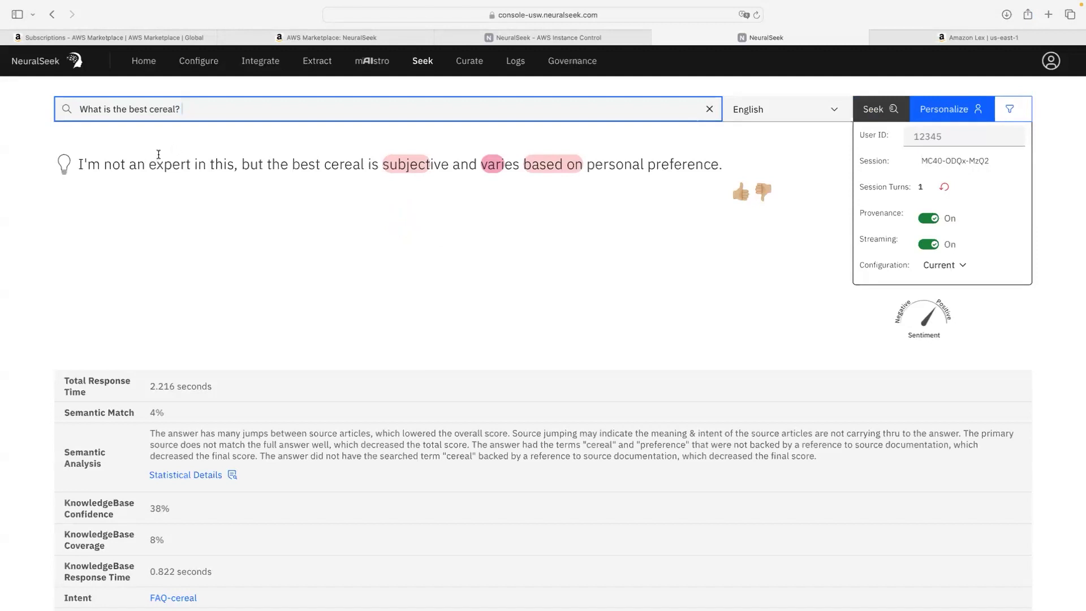
Step: Review the answer's FAQ-cereal intent match, scores and KnowledgeBase sources
scroll(160, 154, down, 2)
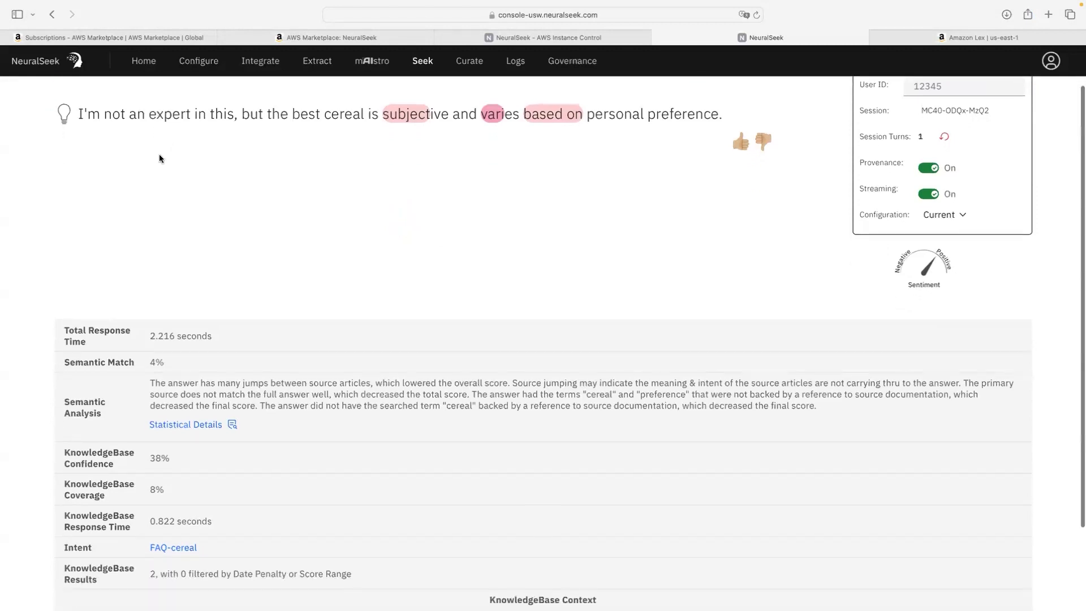
scroll(159, 158, down, 2)
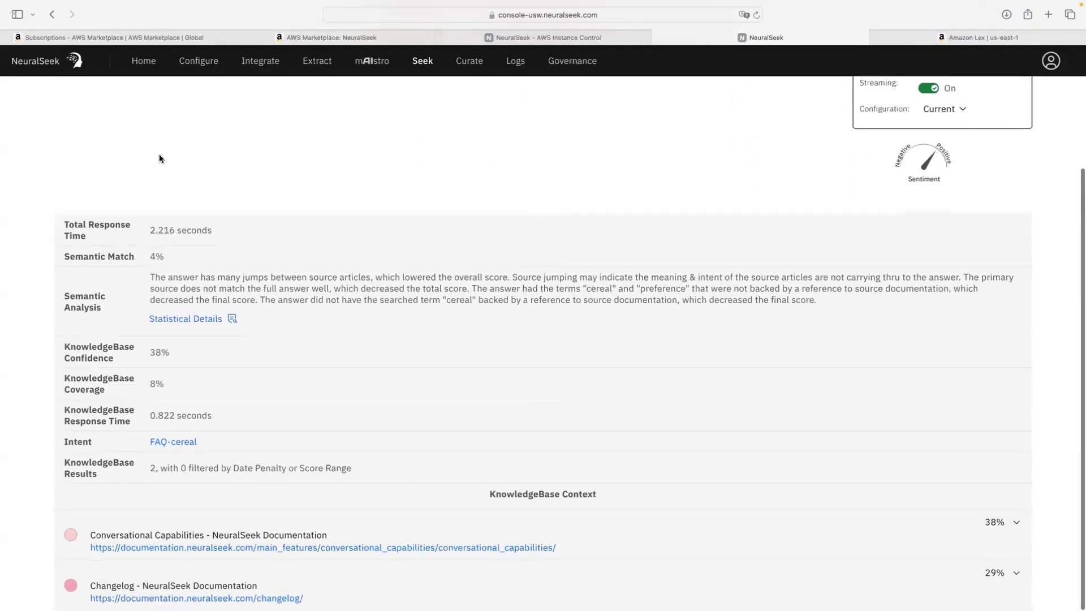
scroll(159, 158, up, 2)
scroll(159, 158, up, 2)
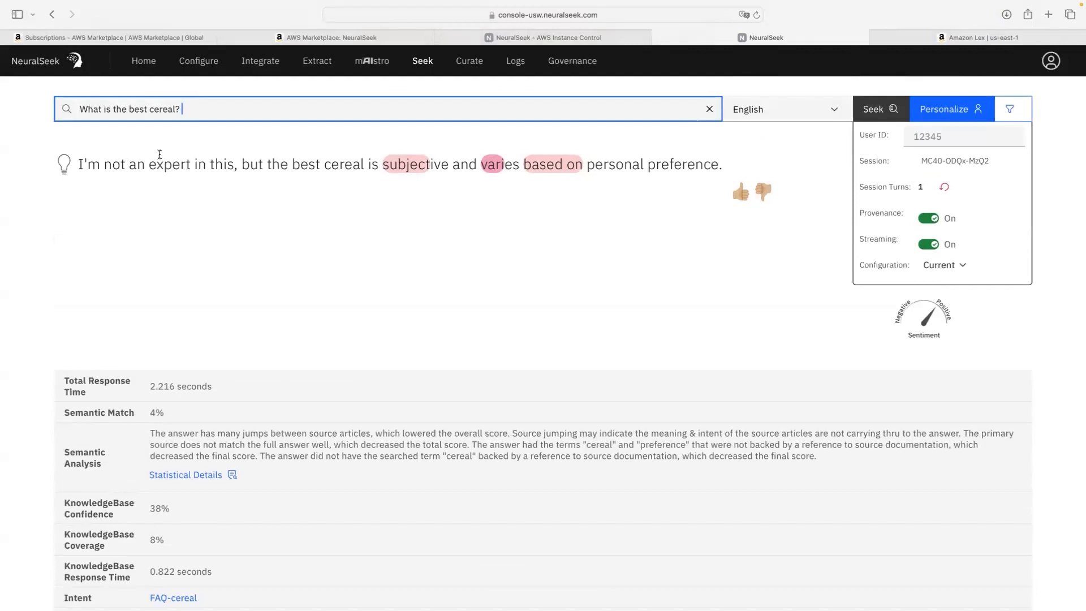
scroll(160, 154, down, 1)
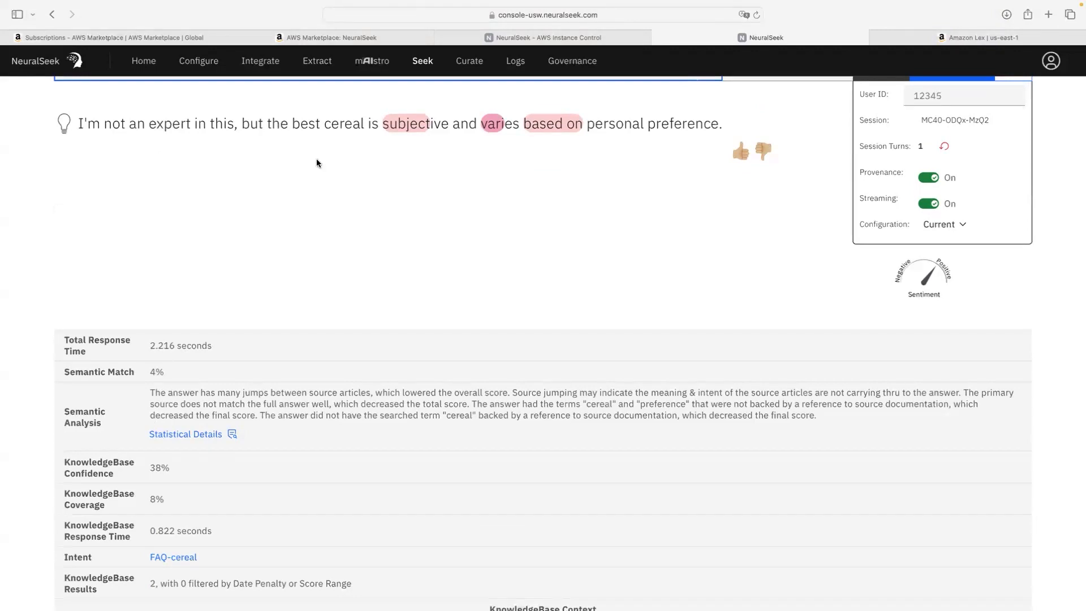
scroll(459, 171, up, 2)
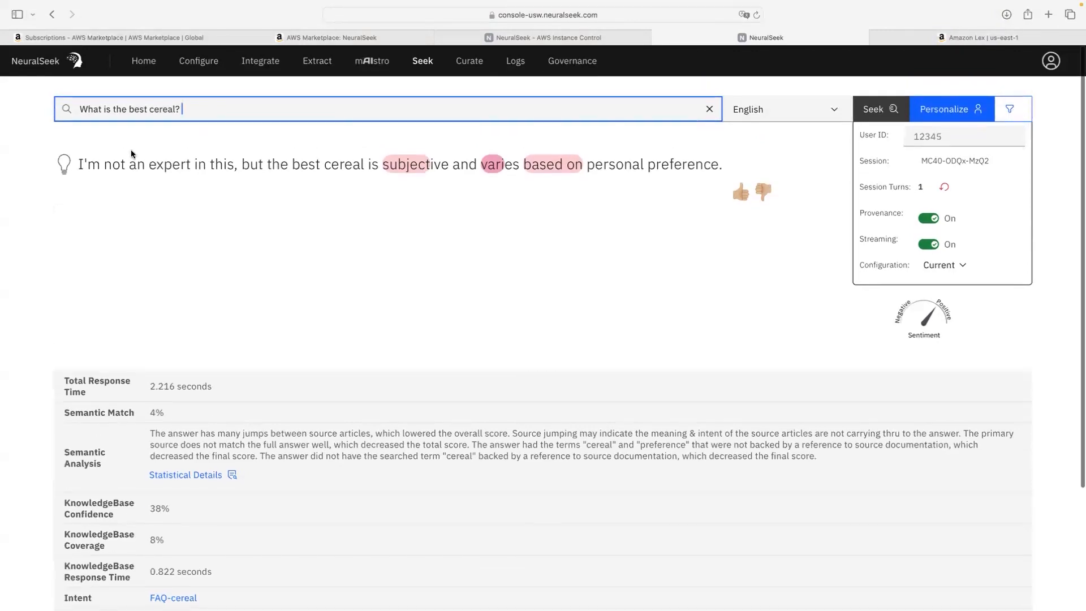
scroll(128, 163, down, 5)
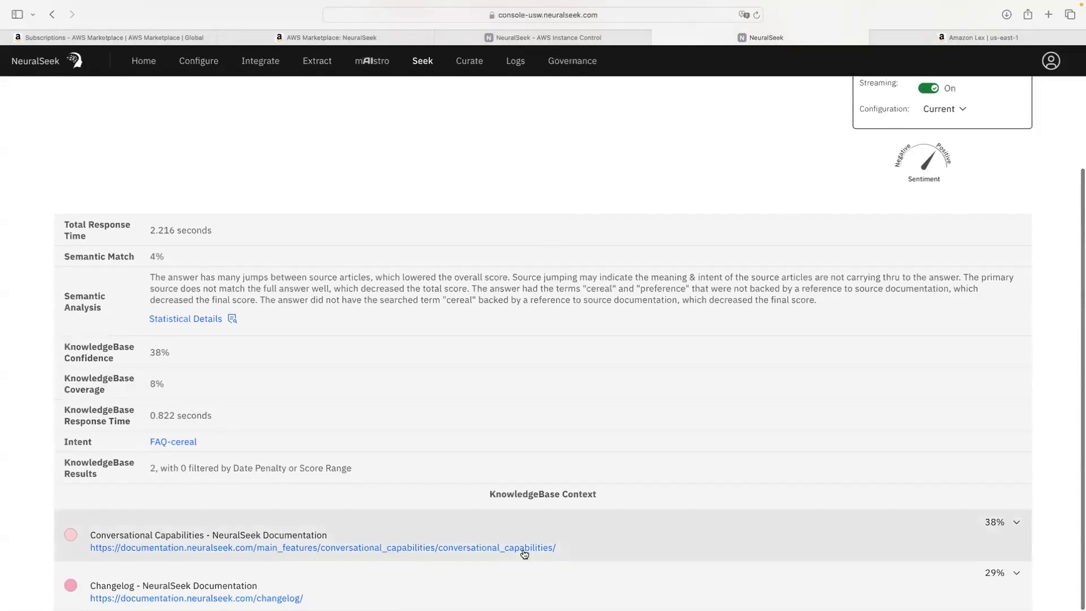
scroll(525, 553, up, 1)
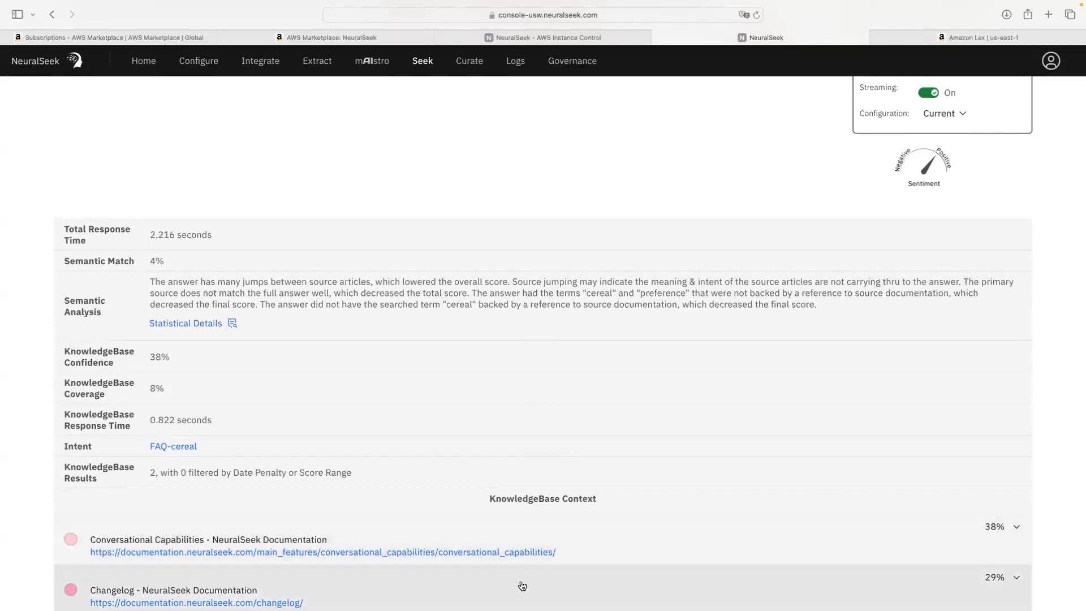
scroll(522, 586, down, 1)
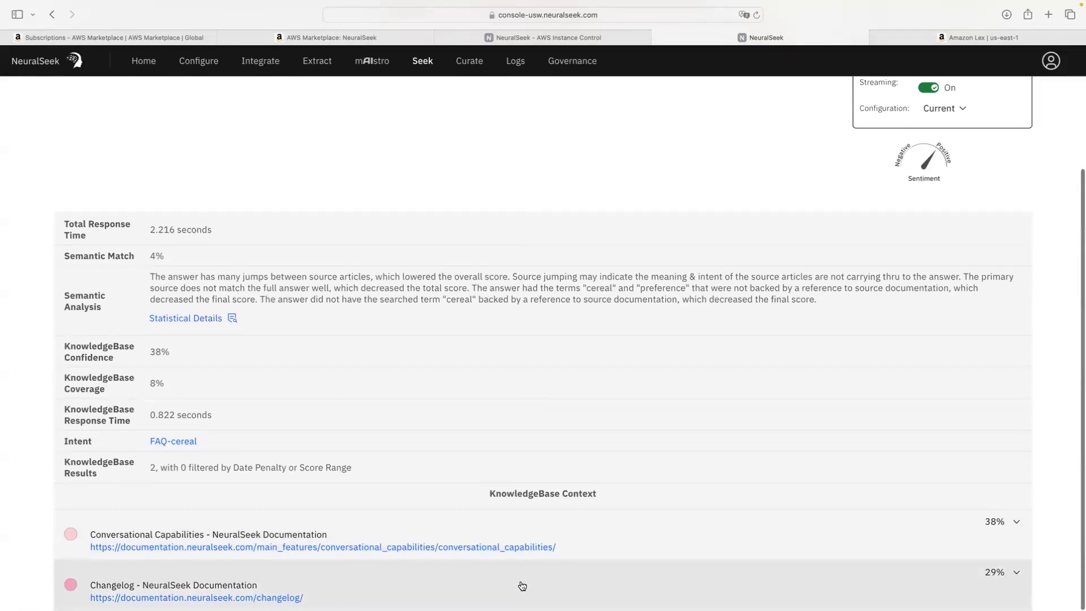
scroll(522, 586, up, 3)
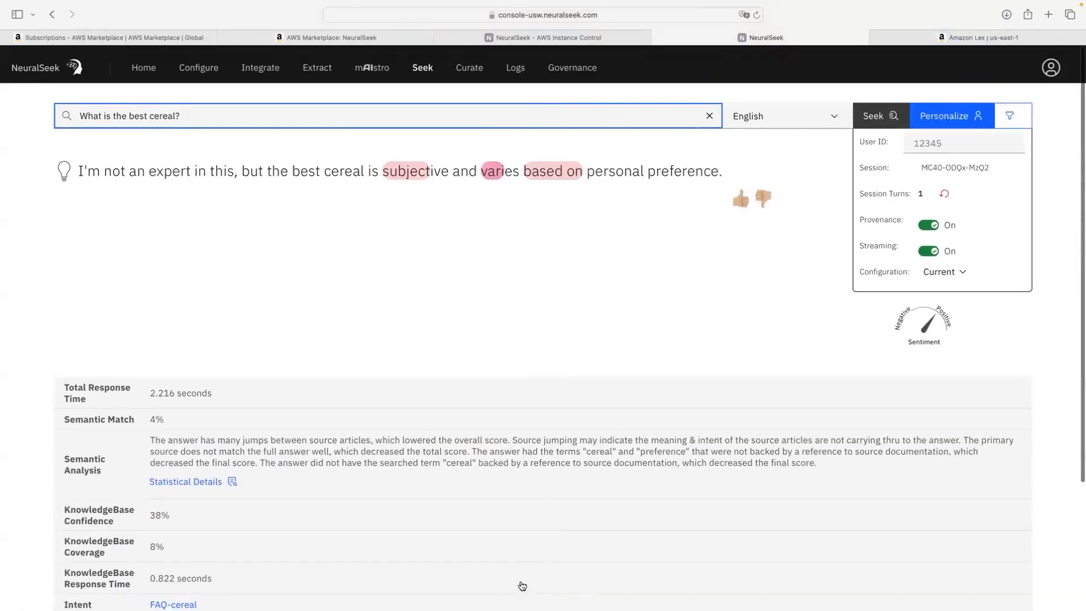
scroll(523, 586, down, 3)
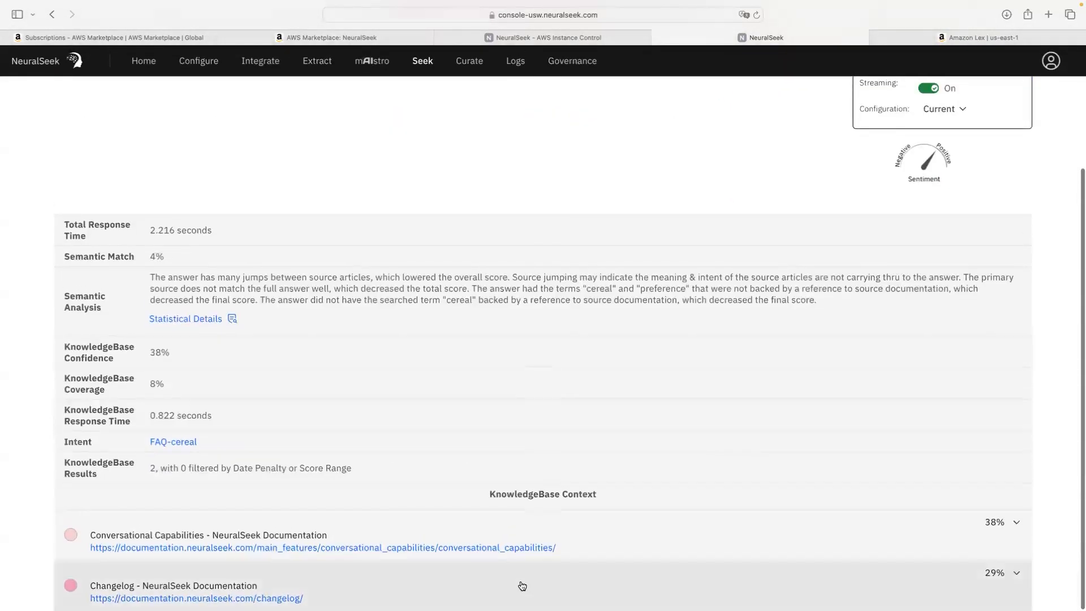
scroll(522, 586, up, 3)
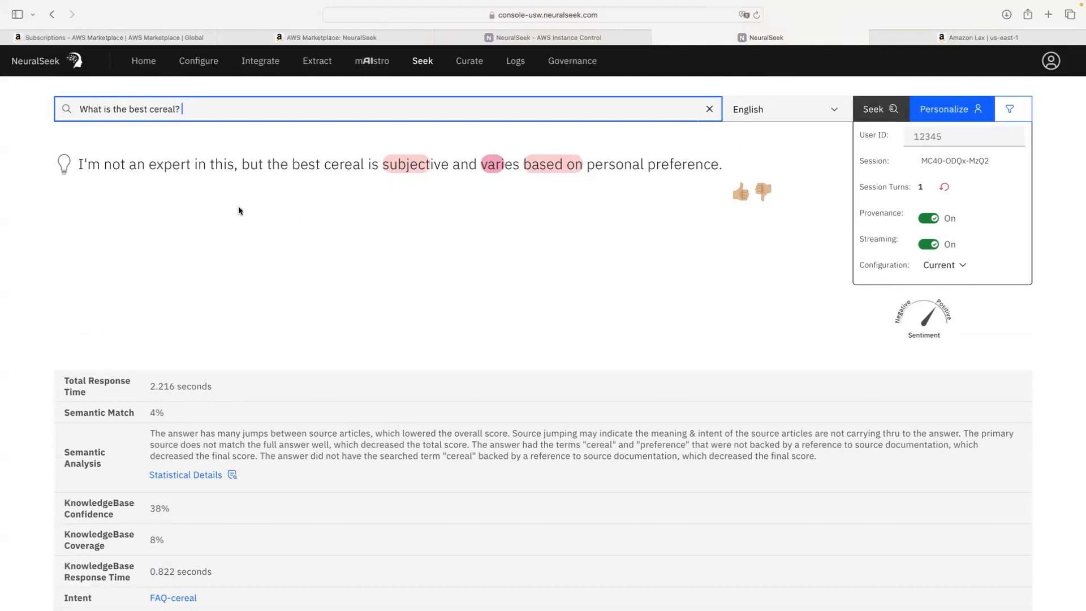
click(709, 108)
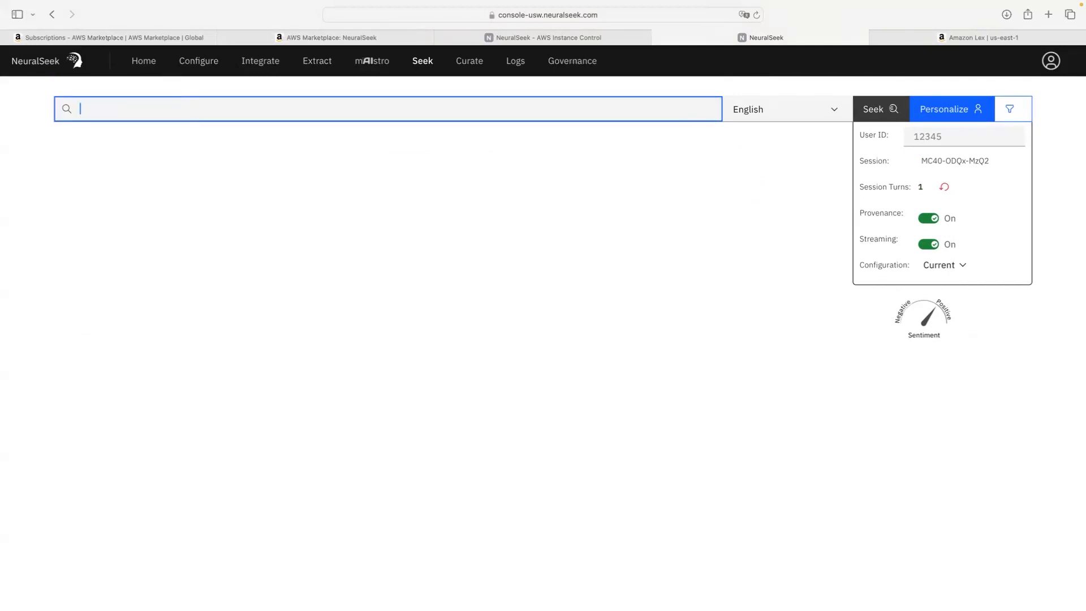
key(super+Tab)
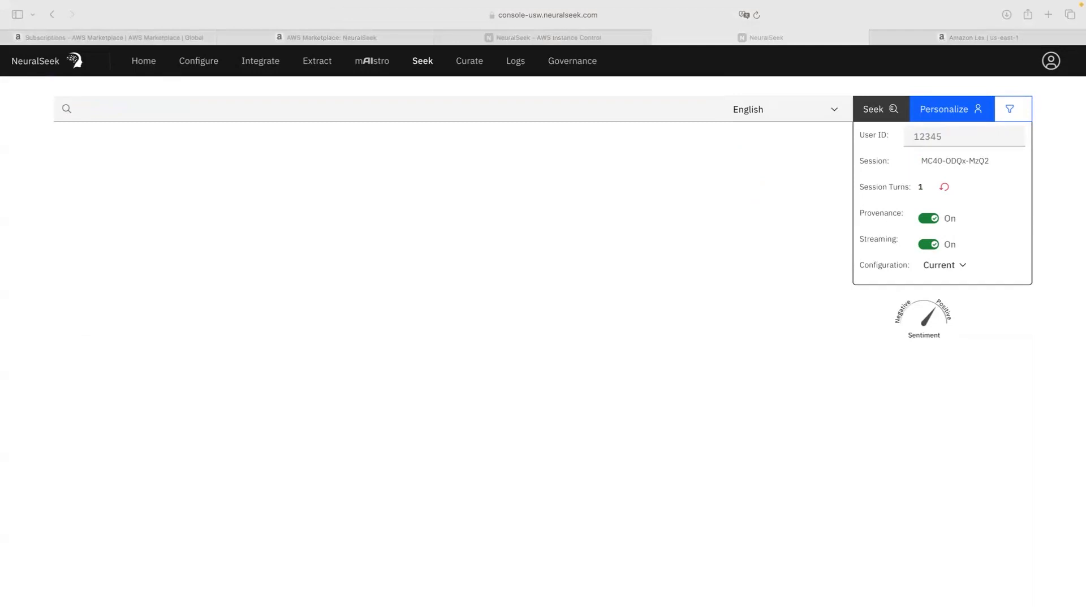
click(619, 110)
text(What is NeuralSeek's Seek feature?)
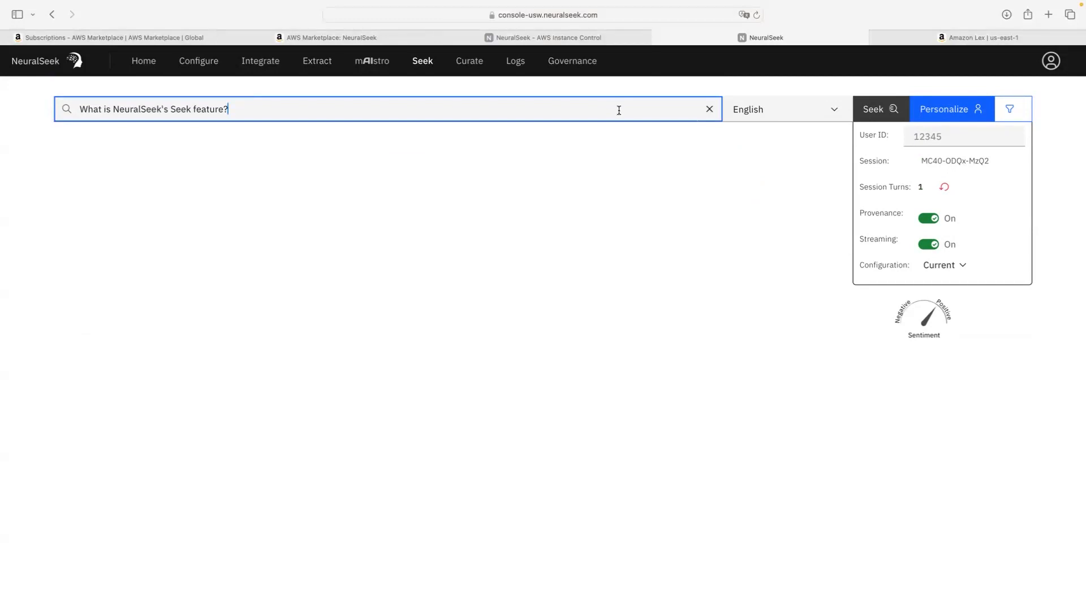
key(Return)
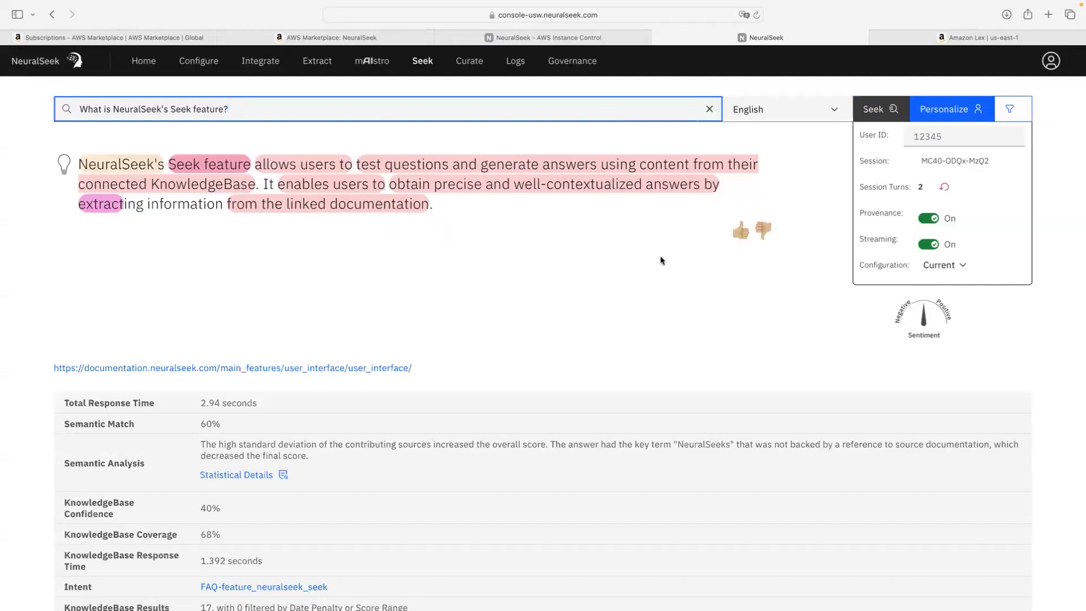
scroll(456, 277, down, 3)
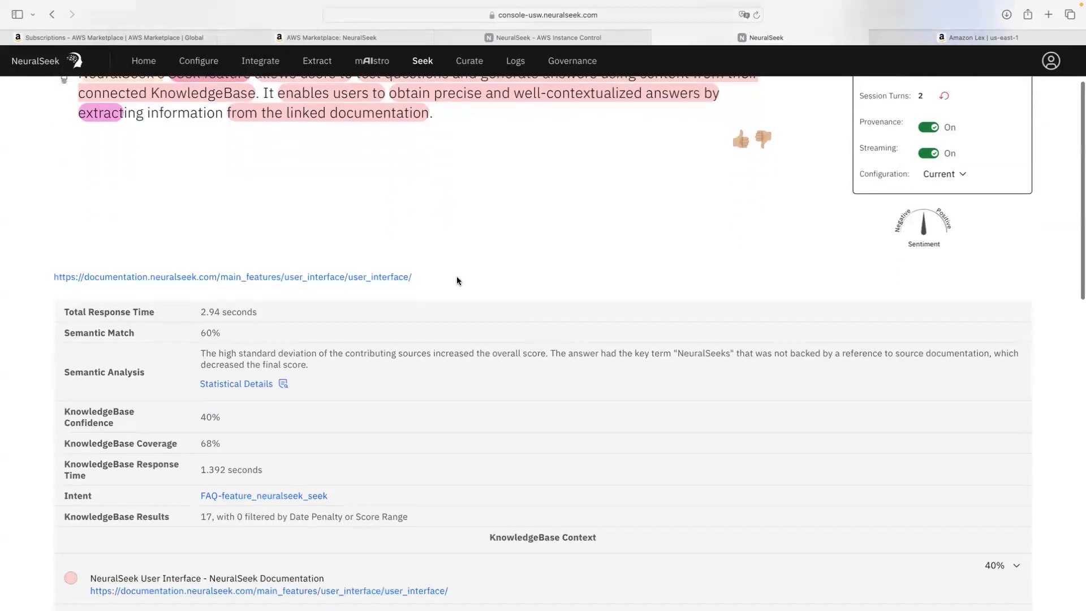
scroll(457, 277, down, 1)
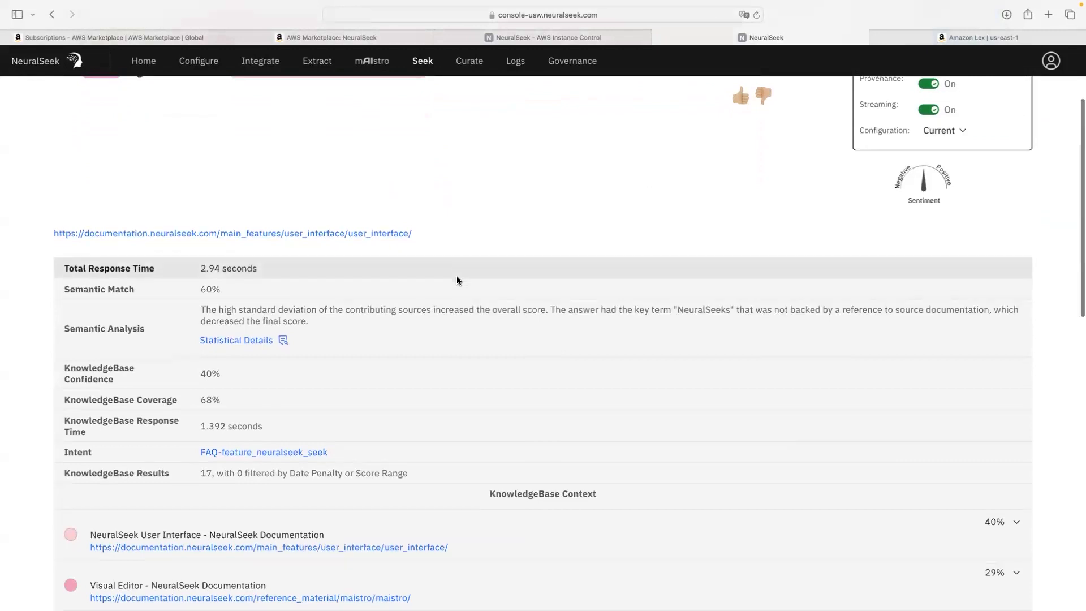
scroll(457, 279, down, 2)
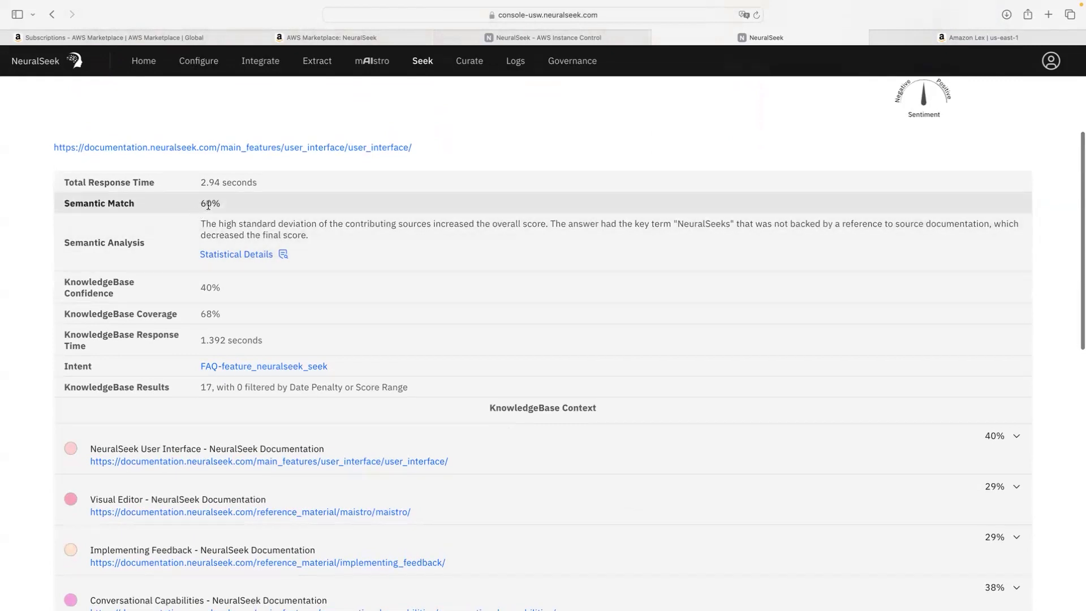
scroll(209, 206, up, 1)
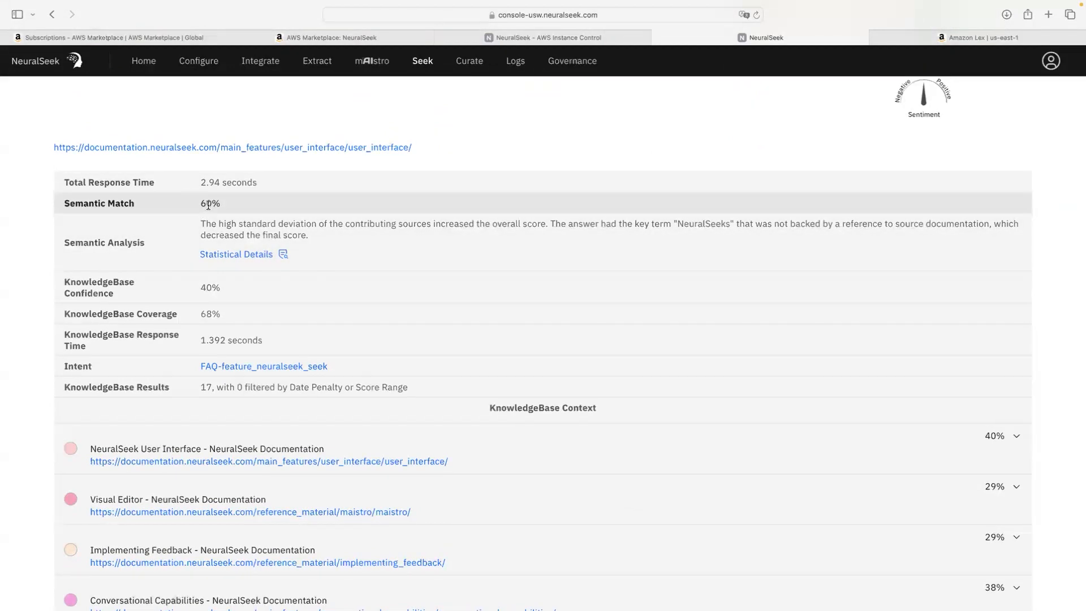
drag(200, 205, 224, 204)
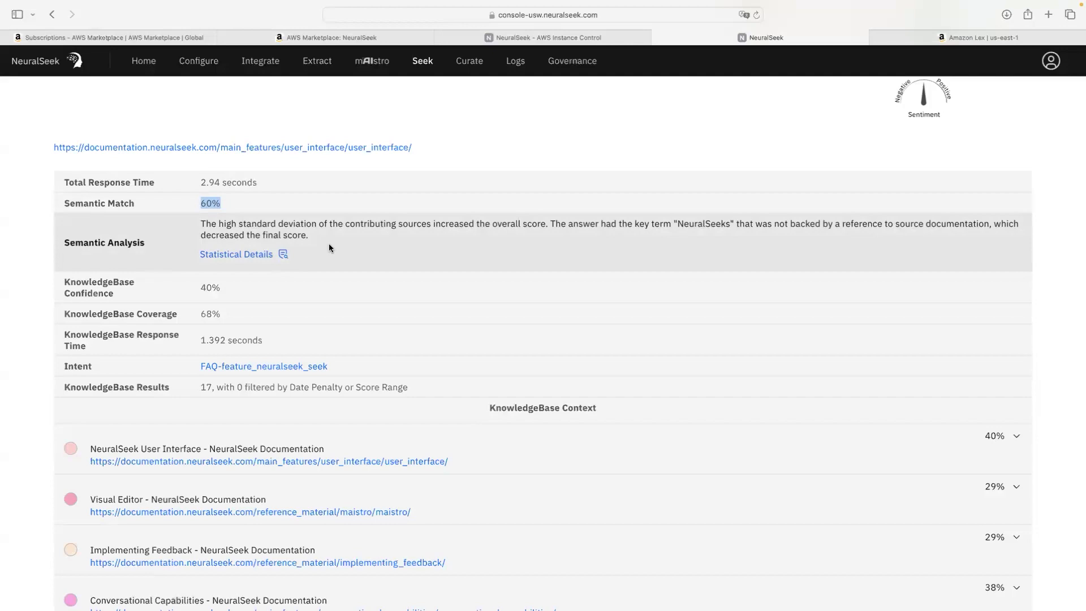
scroll(329, 247, up, 4)
scroll(212, 224, down, 3)
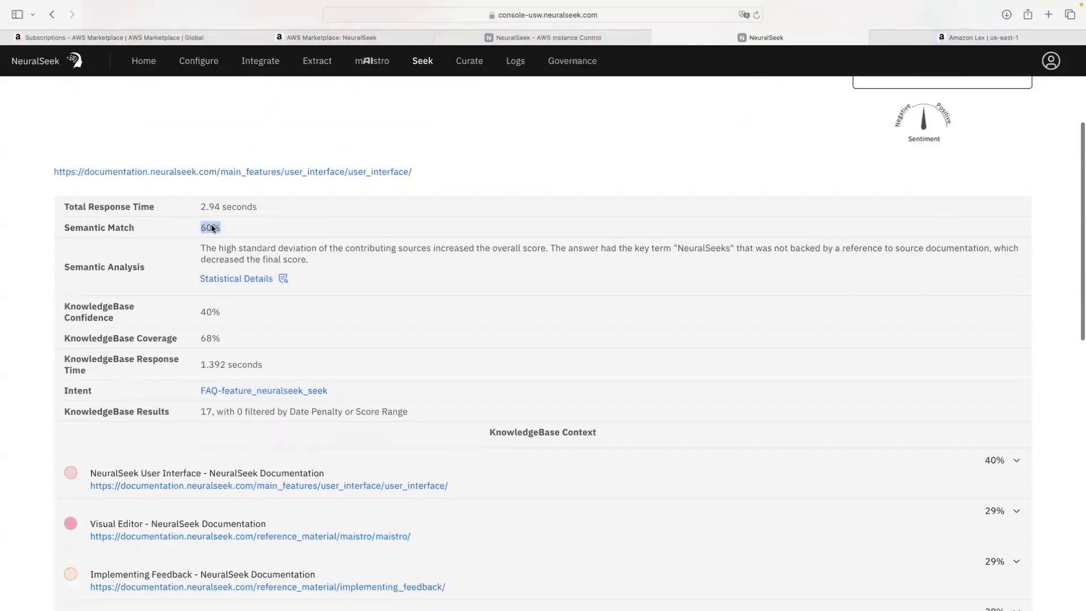
scroll(266, 234, down, 3)
scroll(267, 235, up, 1)
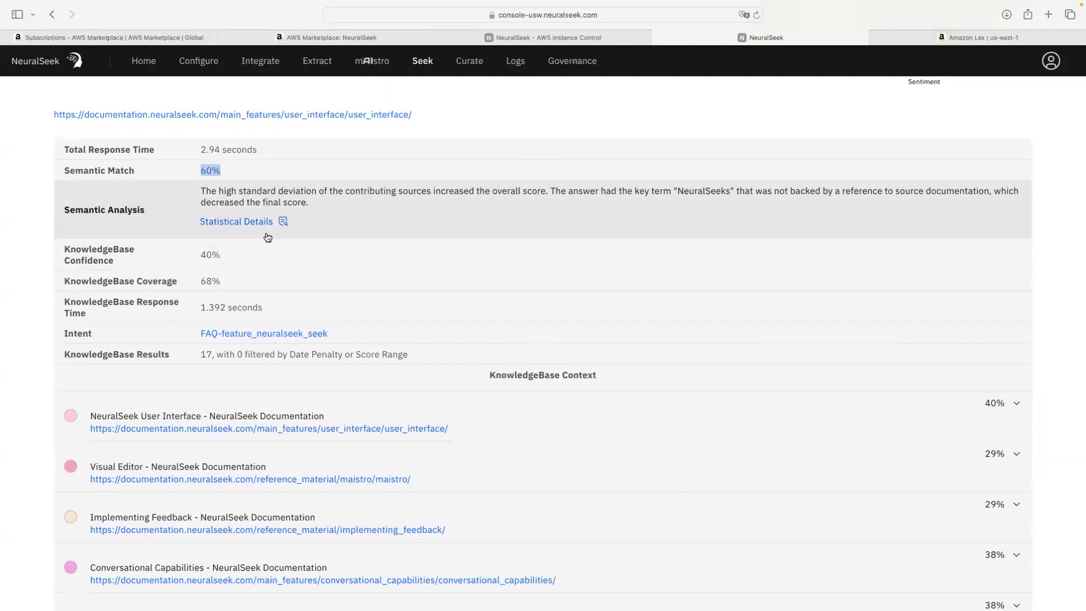
scroll(124, 262, up, 1)
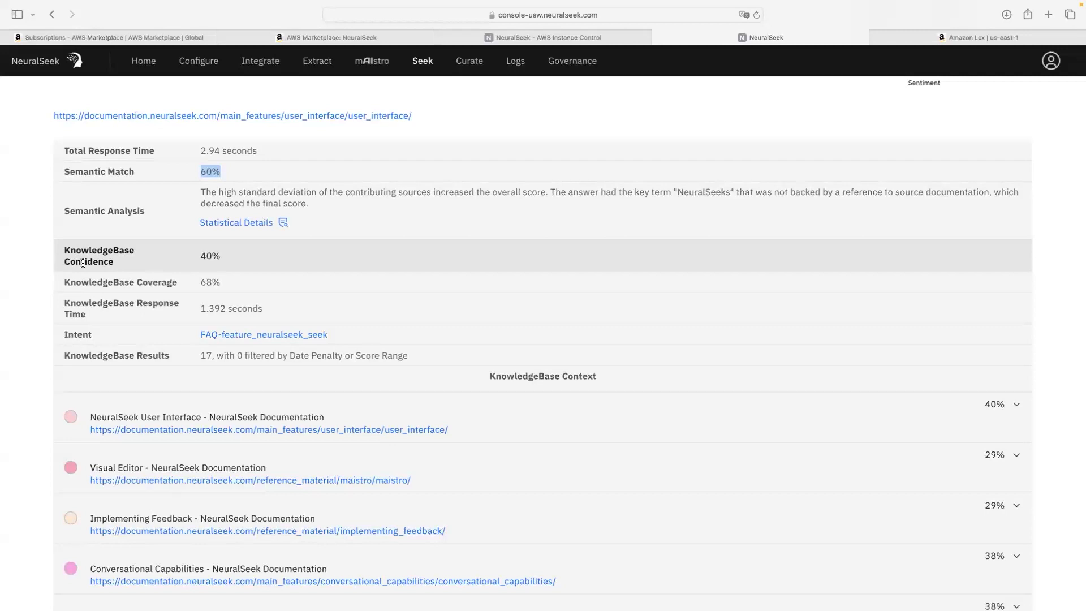
scroll(210, 256, up, 1)
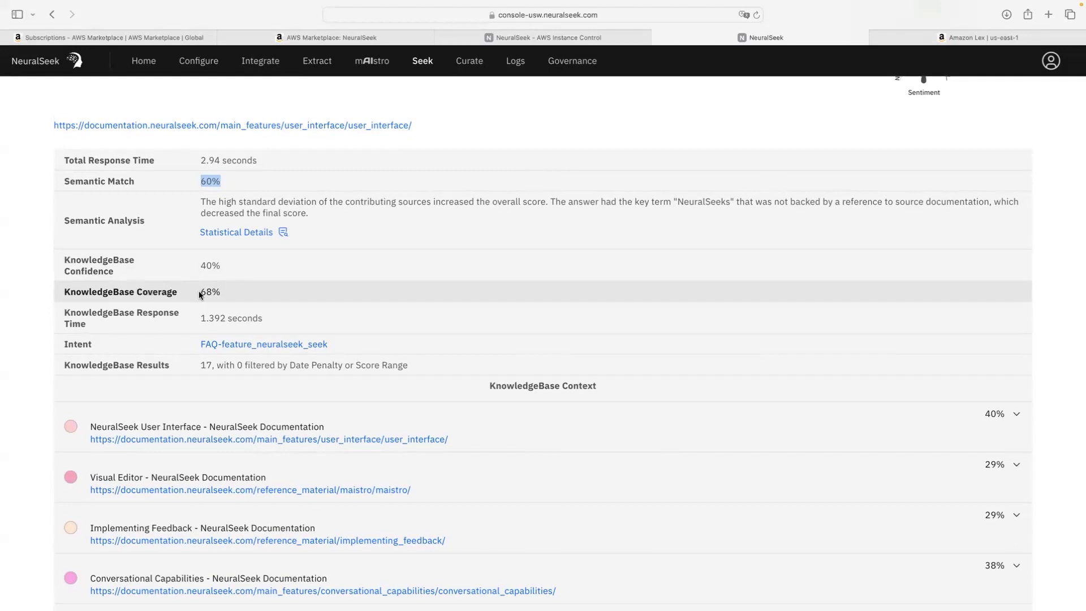
scroll(198, 291, down, 5)
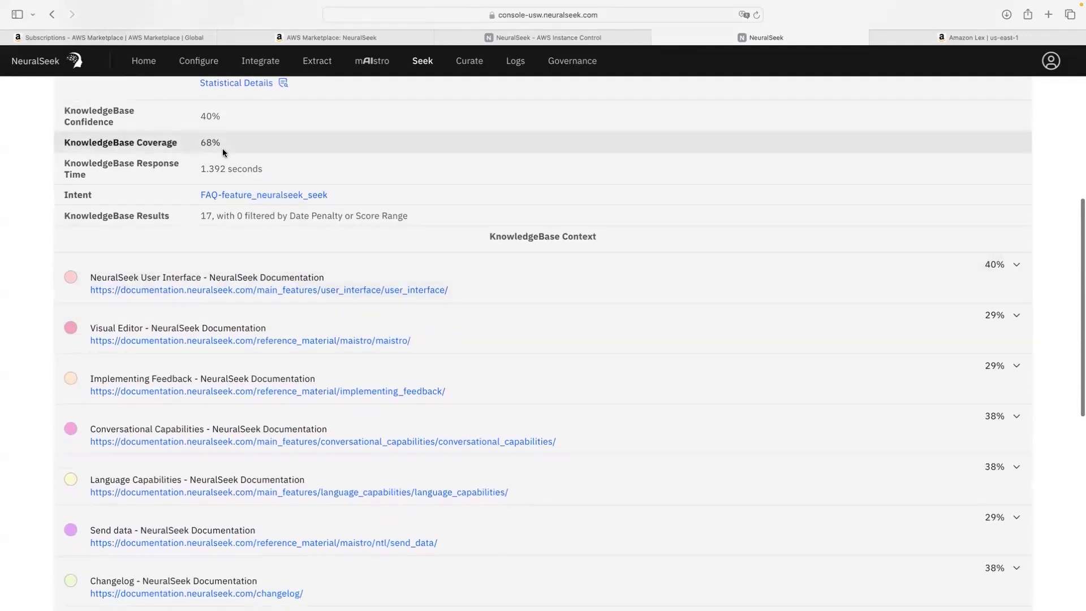
scroll(75, 295, down, 5)
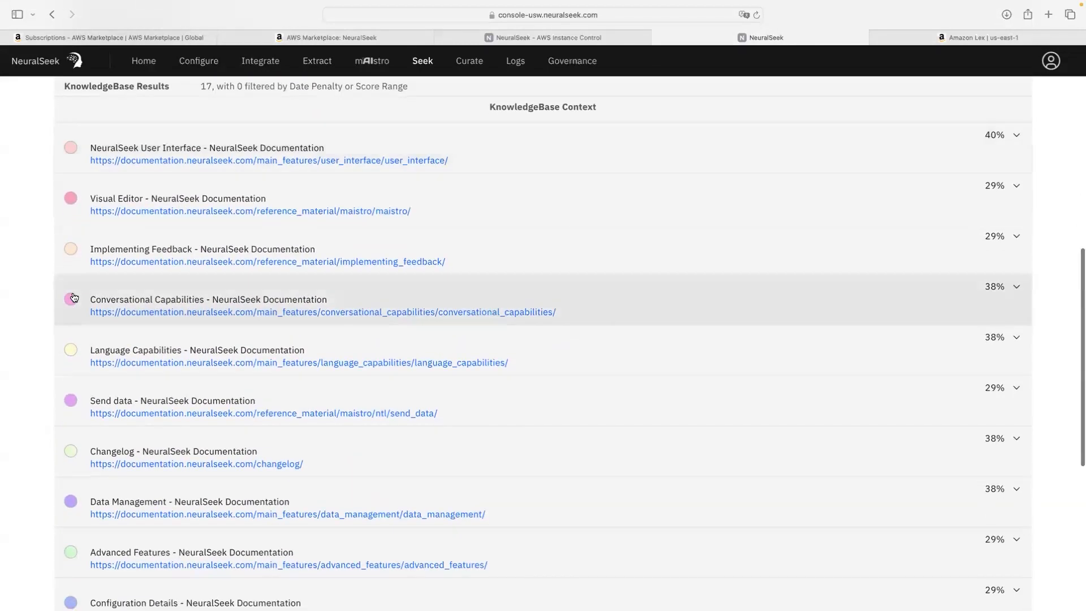
scroll(73, 295, down, 3)
scroll(74, 297, down, 5)
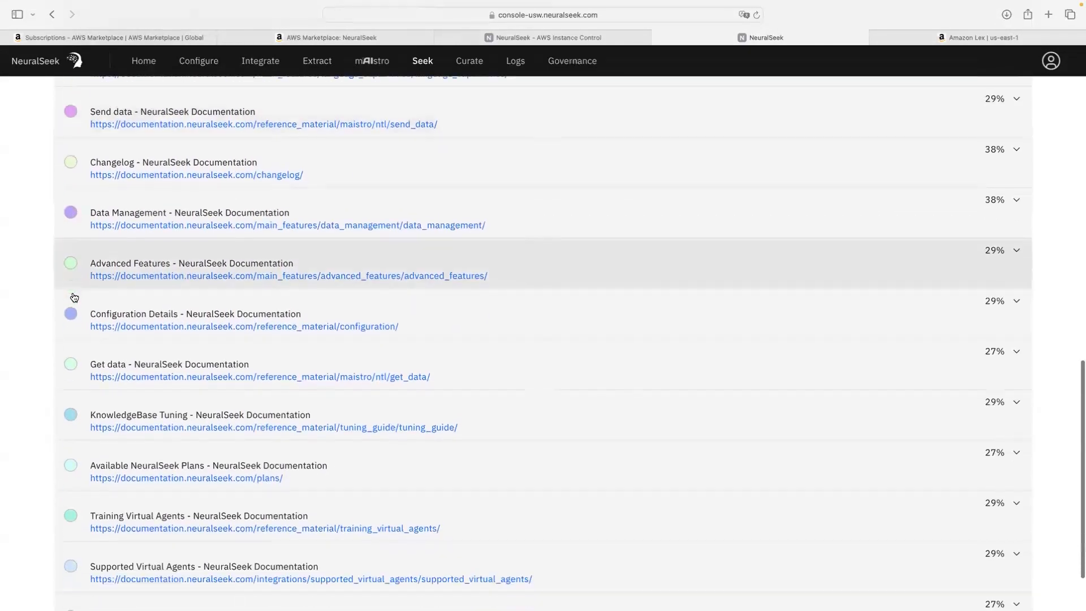
scroll(74, 297, up, 5)
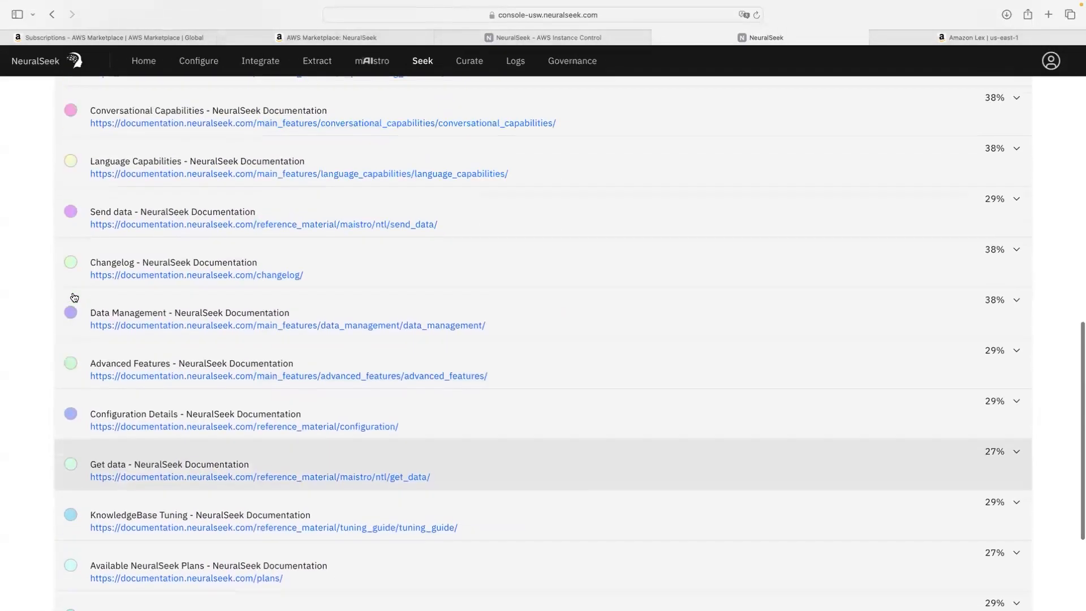
scroll(74, 297, up, 4)
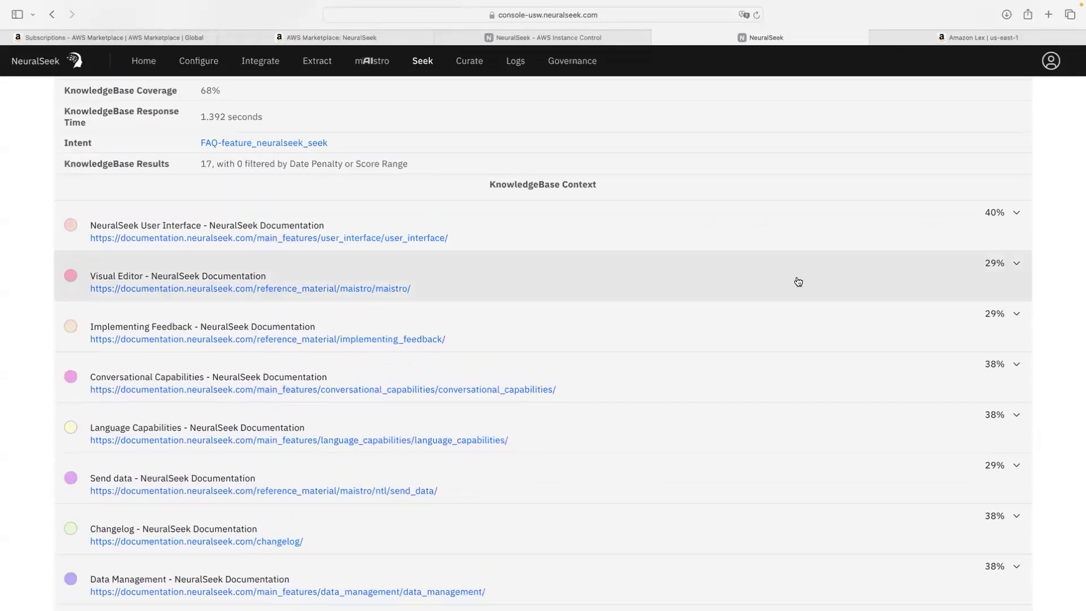
scroll(799, 282, up, 9)
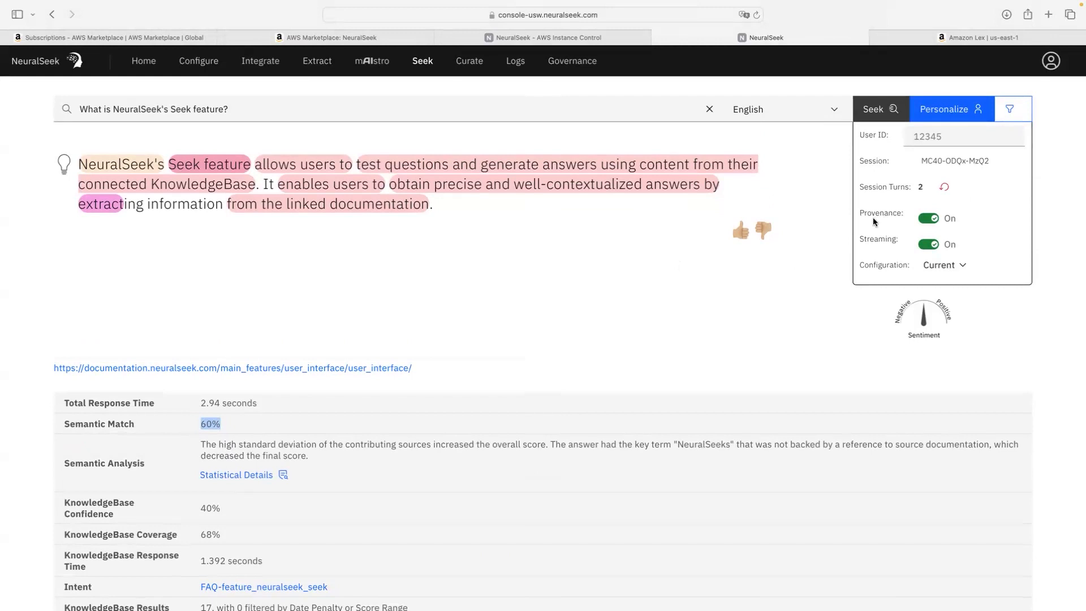
Step: Turn Provenance Off, review the unhighlighted answer, then turn Provenance back On
click(934, 224)
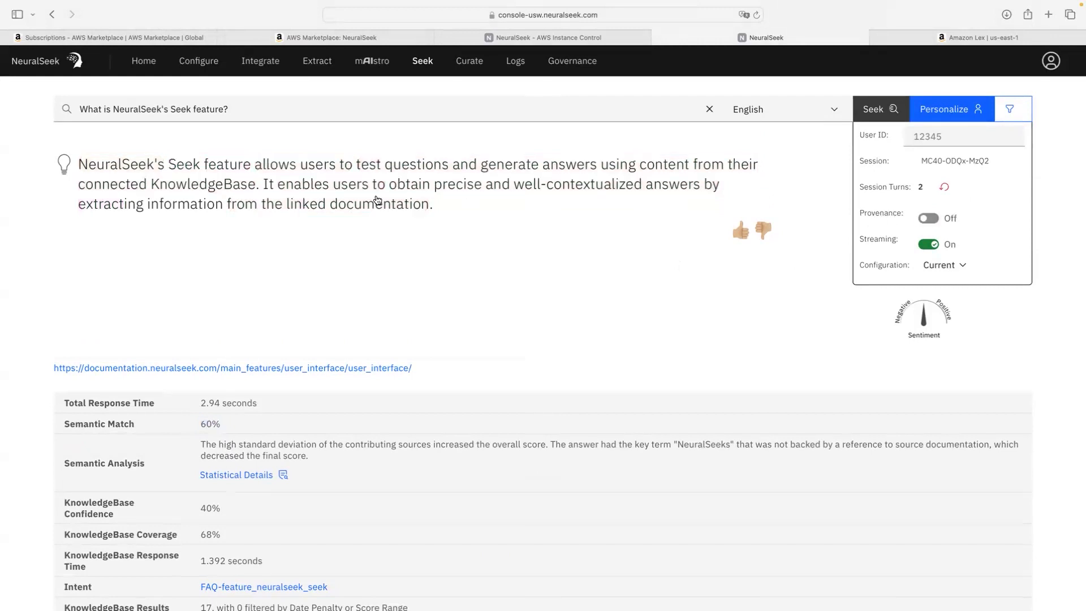
scroll(396, 213, down, 1)
scroll(395, 213, down, 1)
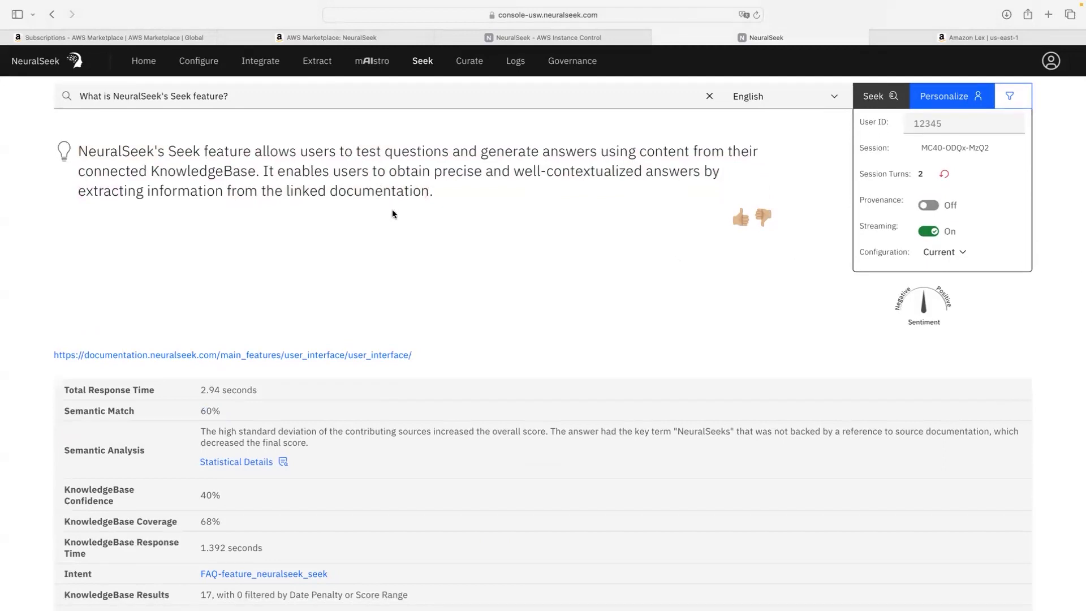
scroll(393, 214, down, 10)
scroll(171, 181, down, 5)
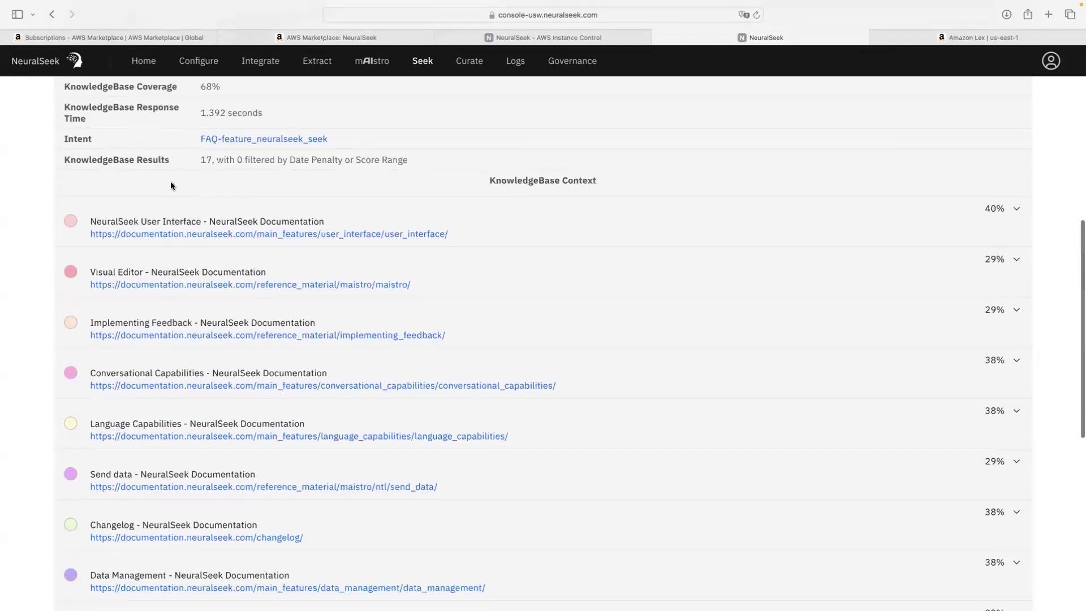
scroll(171, 181, up, 5)
scroll(171, 182, down, 7)
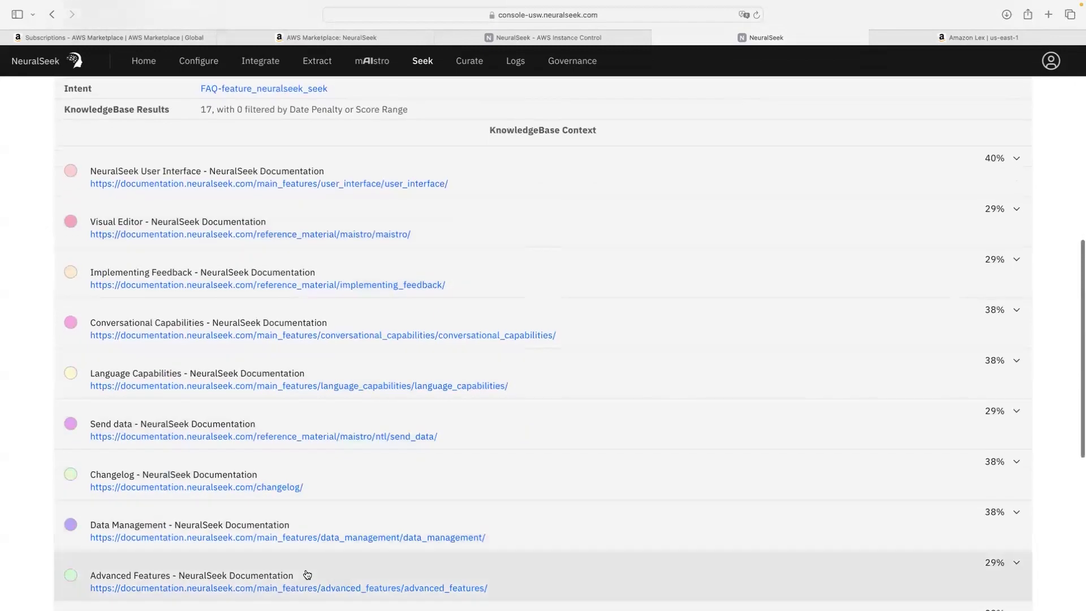
scroll(329, 407, up, 15)
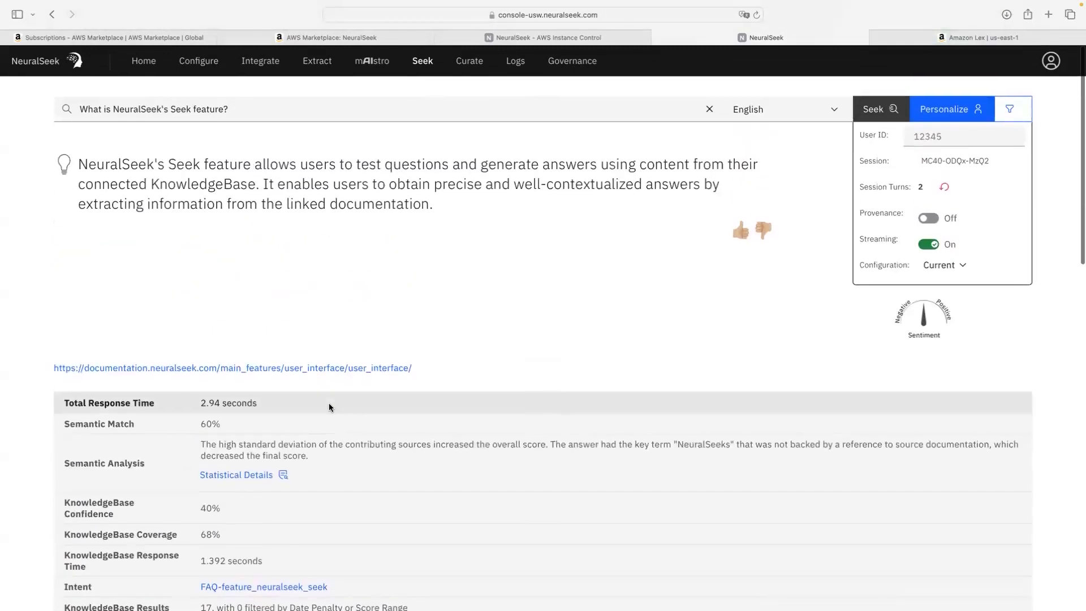
click(928, 213)
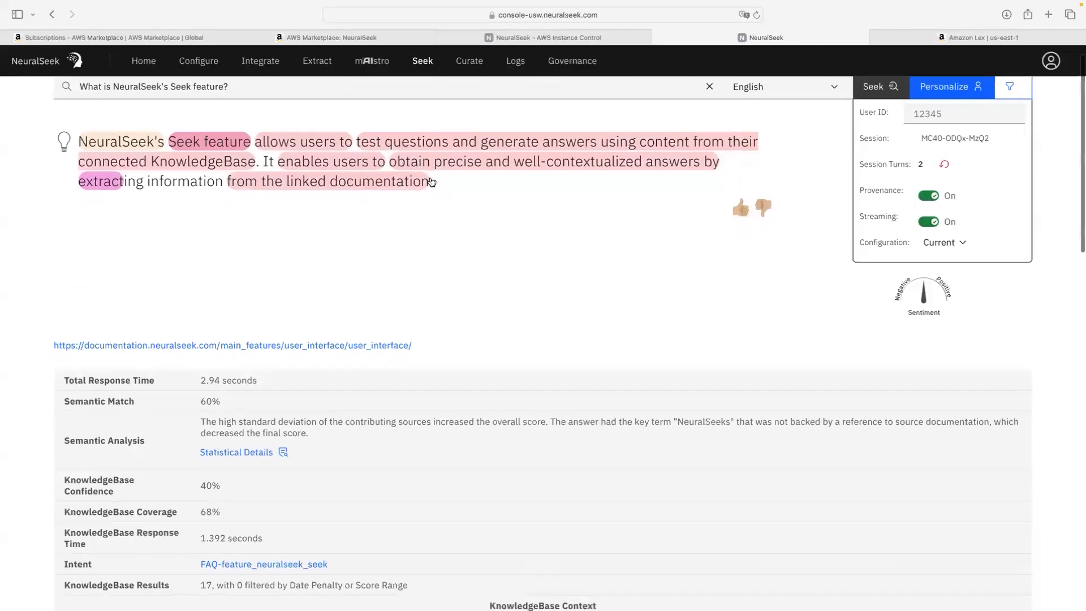
scroll(431, 181, down, 10)
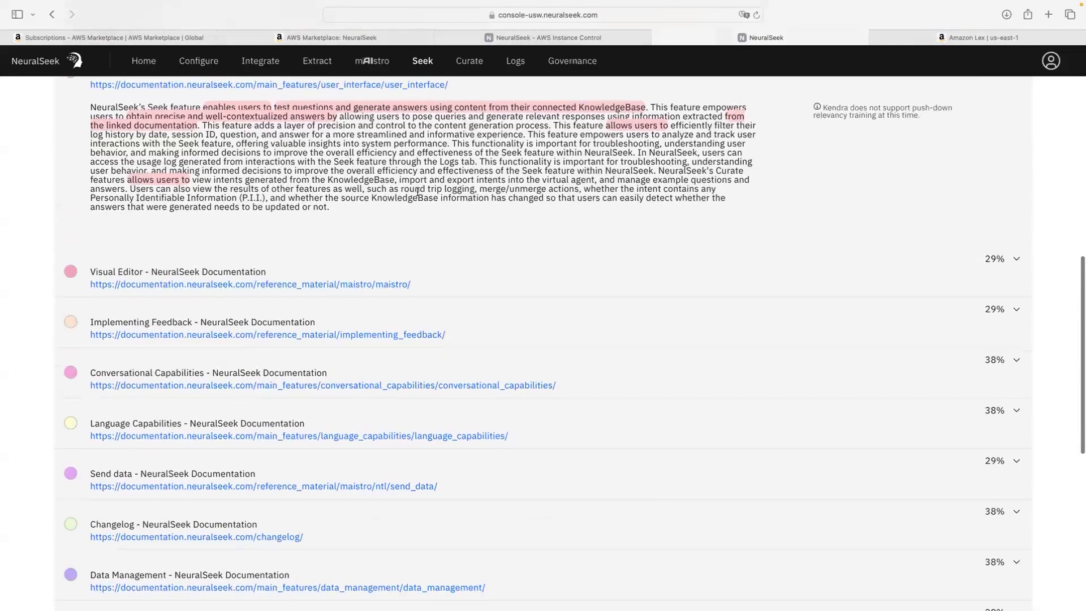
Step: Collapse the 40% NeuralSeek User Interface source result and scroll back to the answer
scroll(234, 256, up, 3)
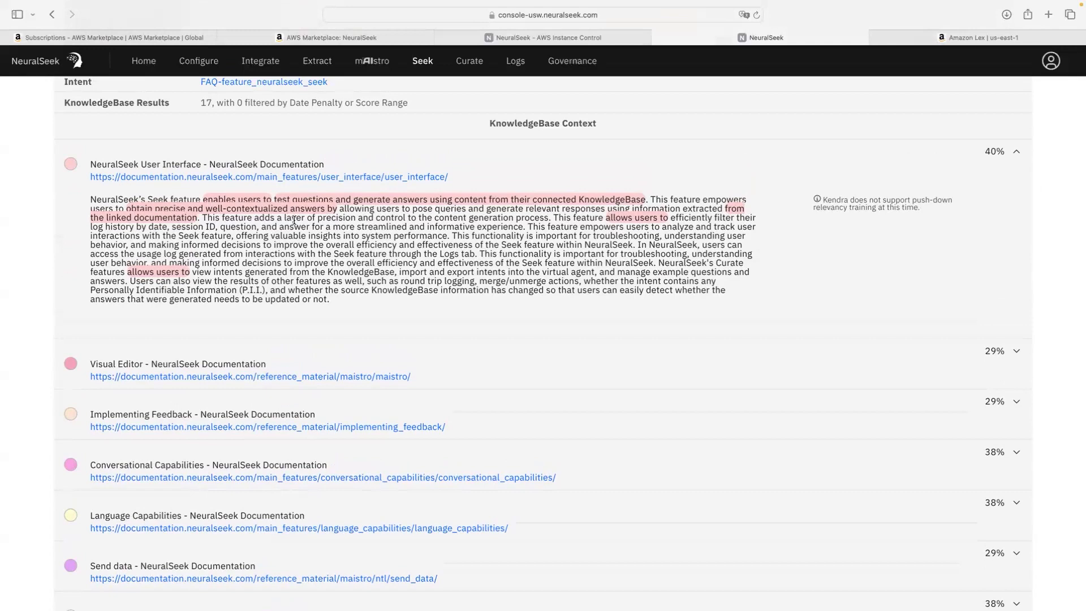
scroll(294, 220, up, 5)
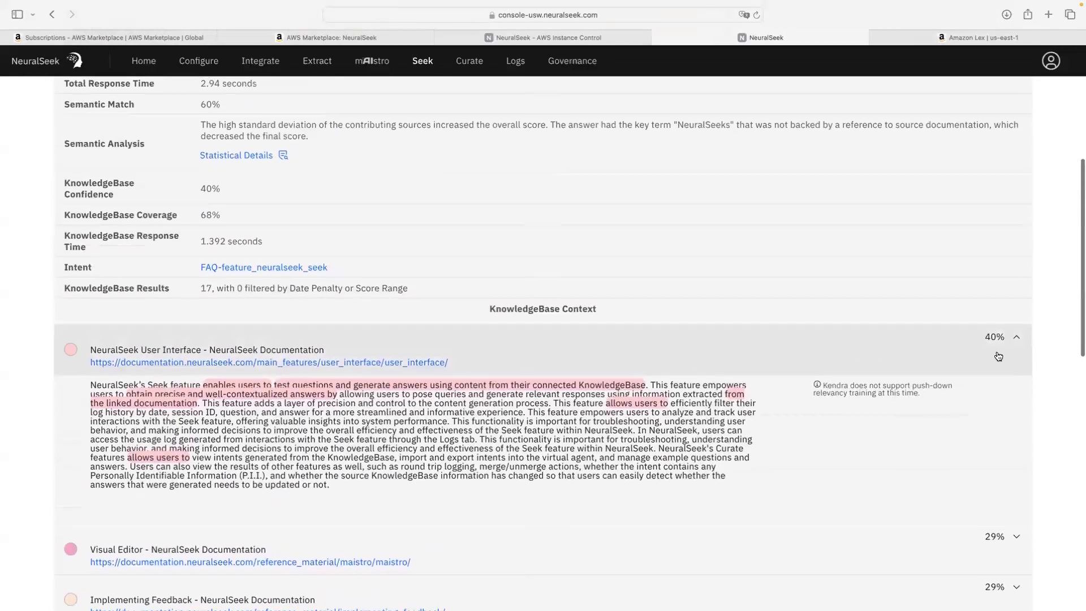
scroll(1014, 344, up, 1)
click(1015, 344)
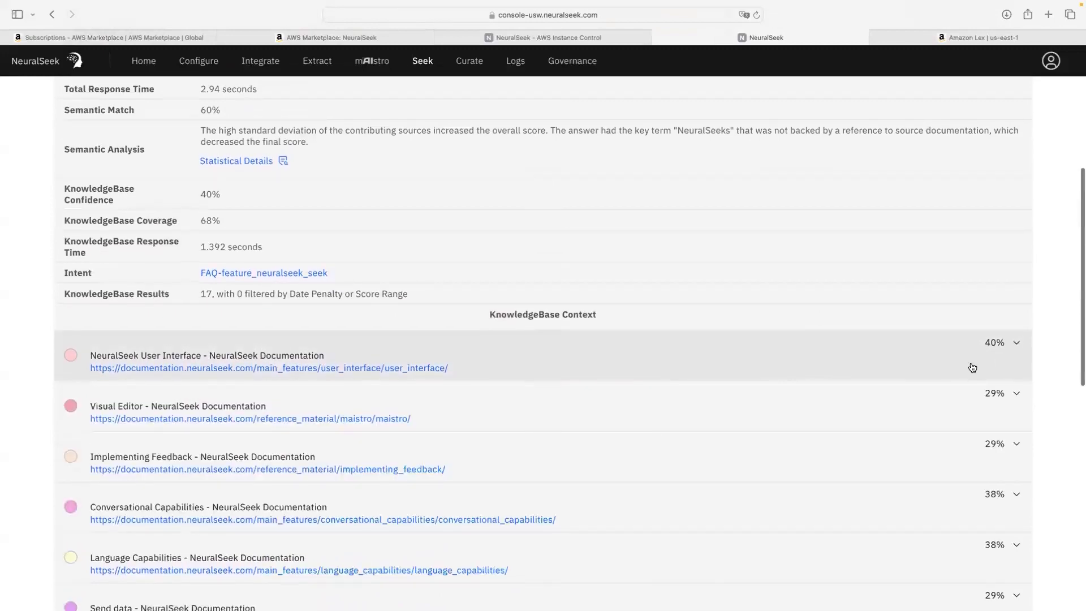
scroll(889, 378, down, 6)
scroll(890, 379, down, 2)
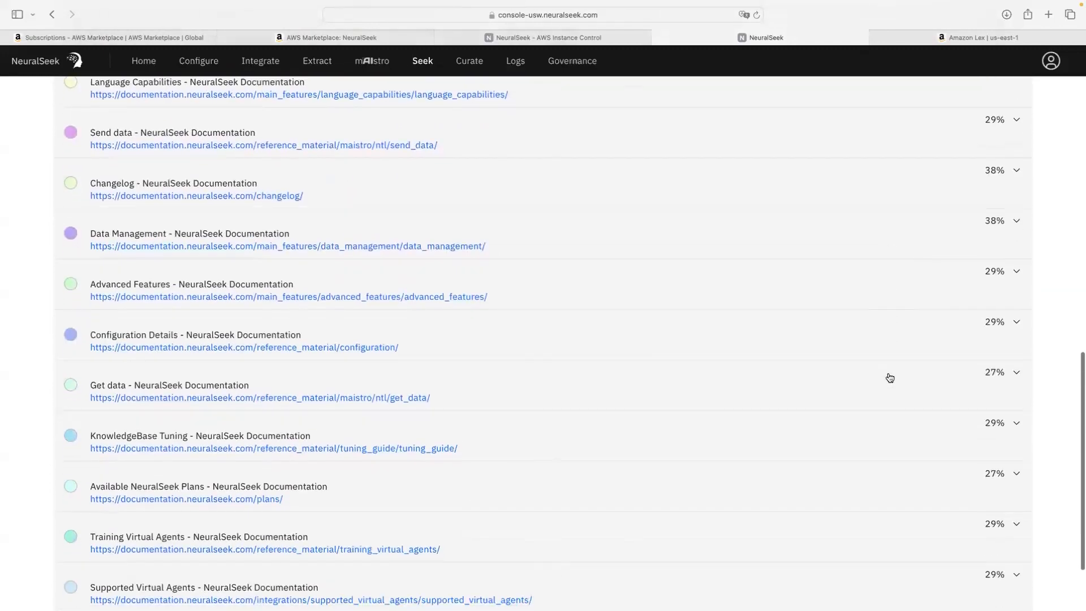
scroll(890, 378, up, 15)
scroll(890, 378, up, 2)
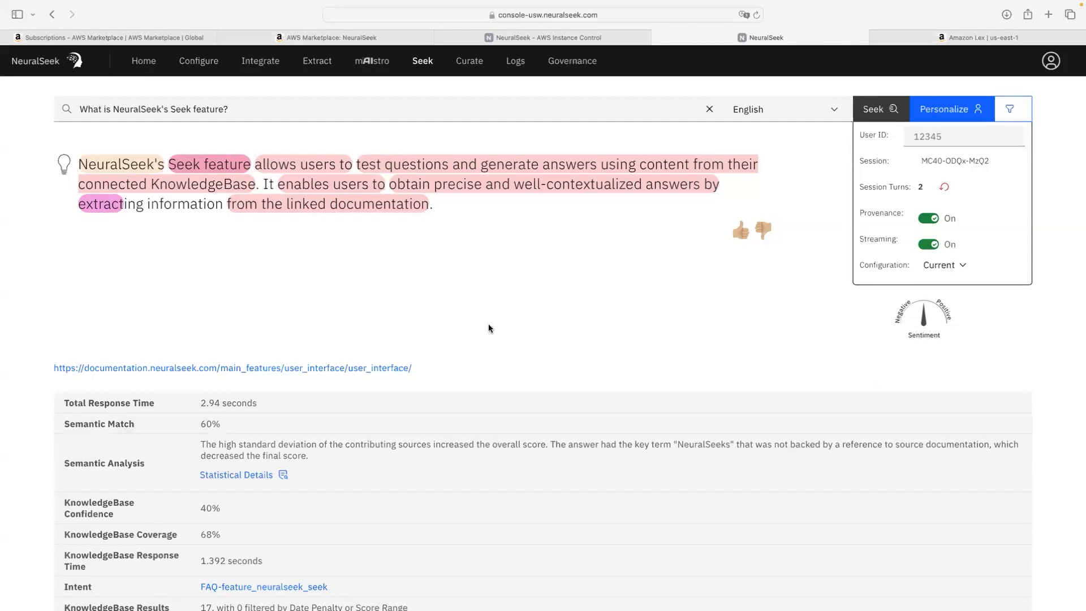
scroll(489, 328, down, 9)
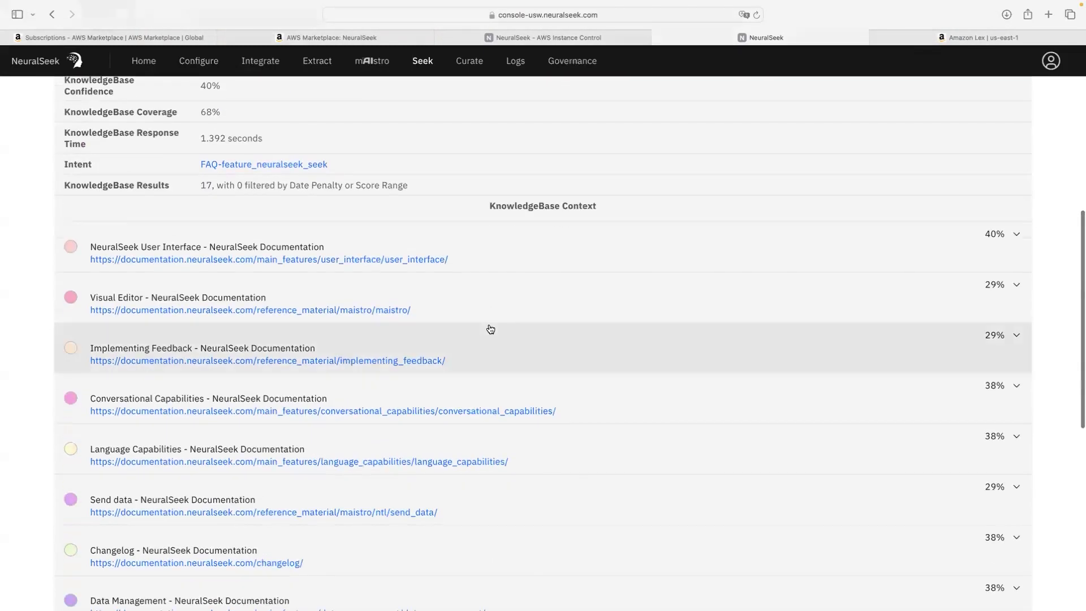
scroll(490, 329, down, 2)
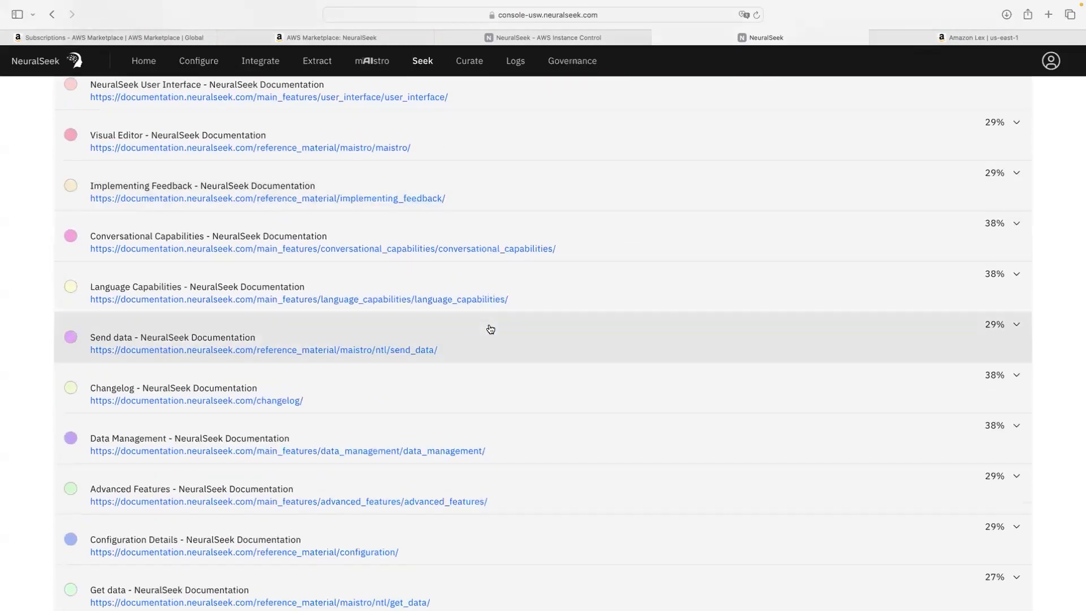
scroll(491, 329, down, 3)
scroll(490, 329, up, 13)
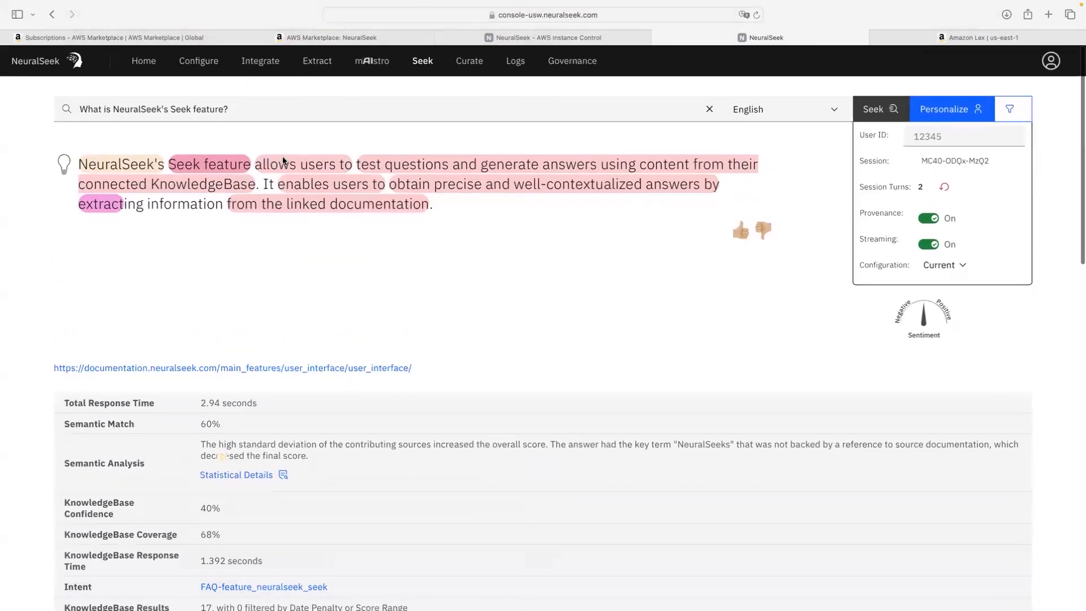
key(ctrl+Up)
click(542, 51)
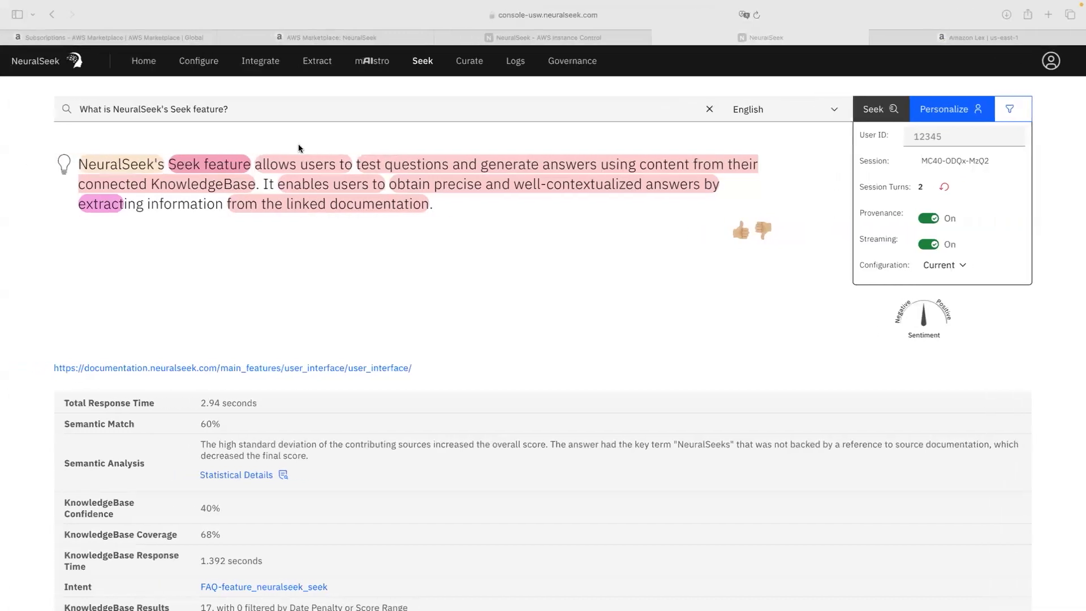
Step: Seek 'Why should I use NeuralSeek with a KnowledgeBase instead of just ChatGPT?' instead
click(710, 109)
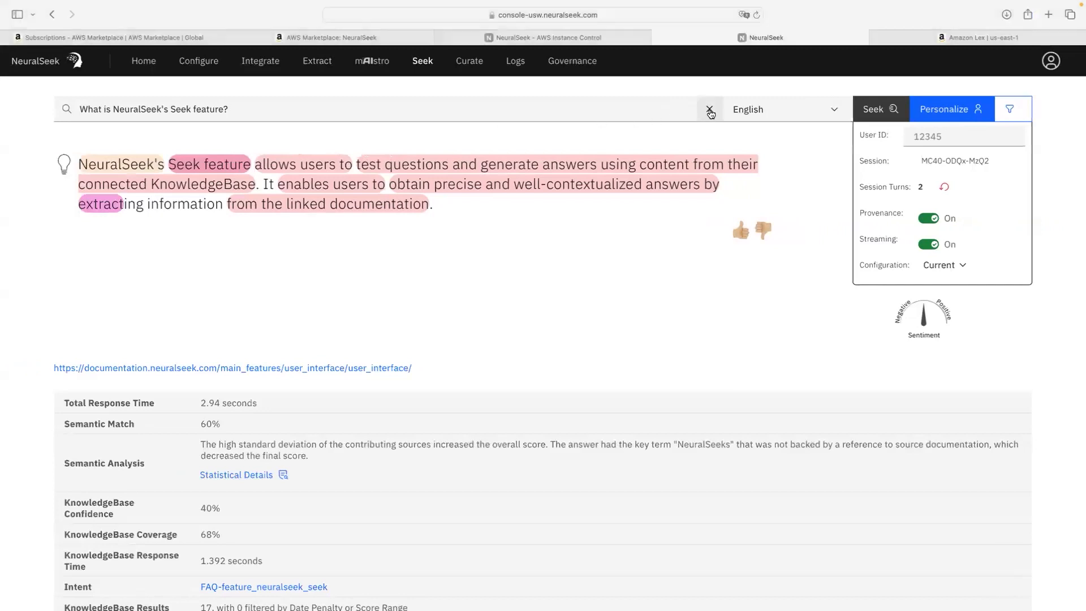
text(Why should I use NeuralSeek with a KnowledgeBase instead of just ChatGPT)
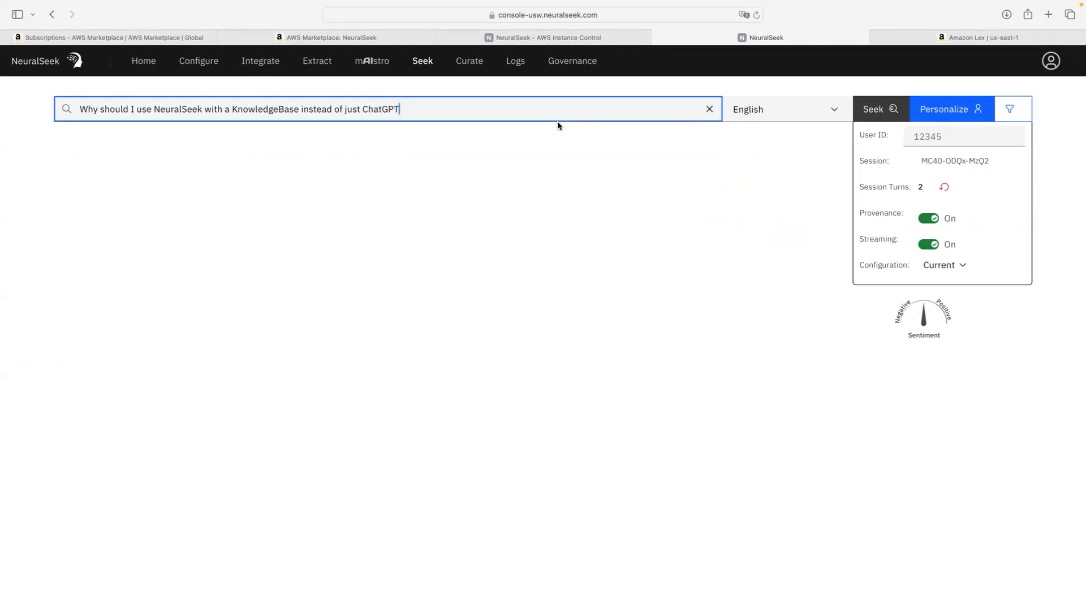
text(?)
key(Return)
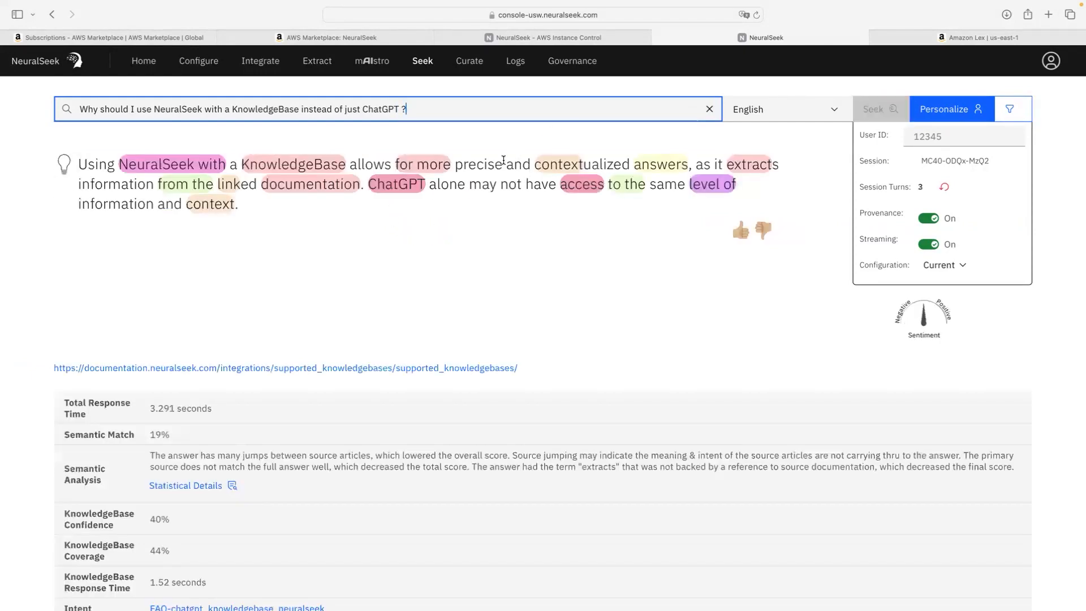
scroll(504, 160, down, 5)
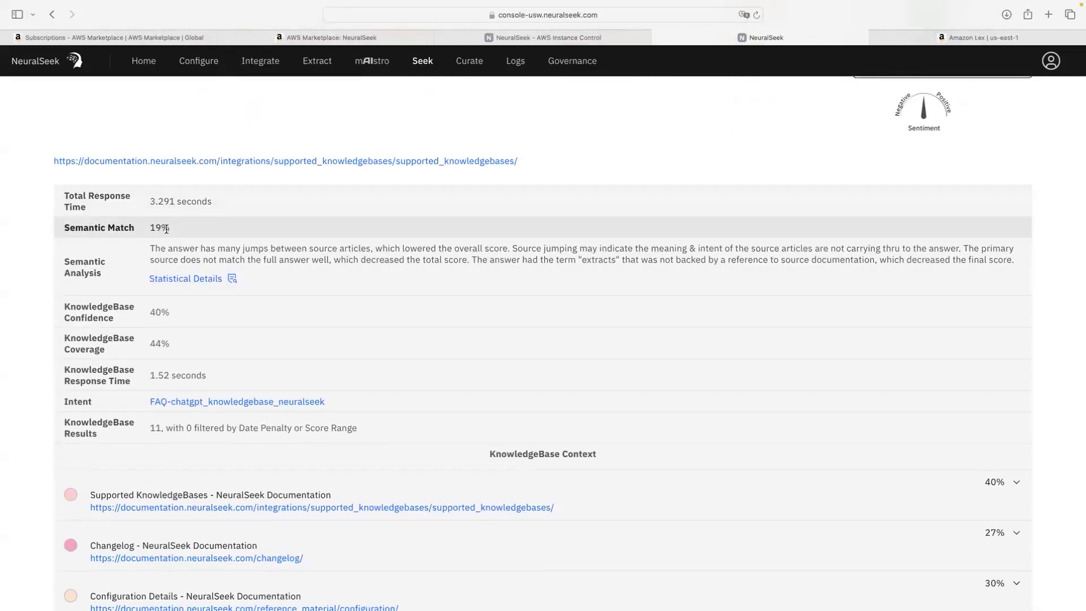
scroll(170, 338, up, 1)
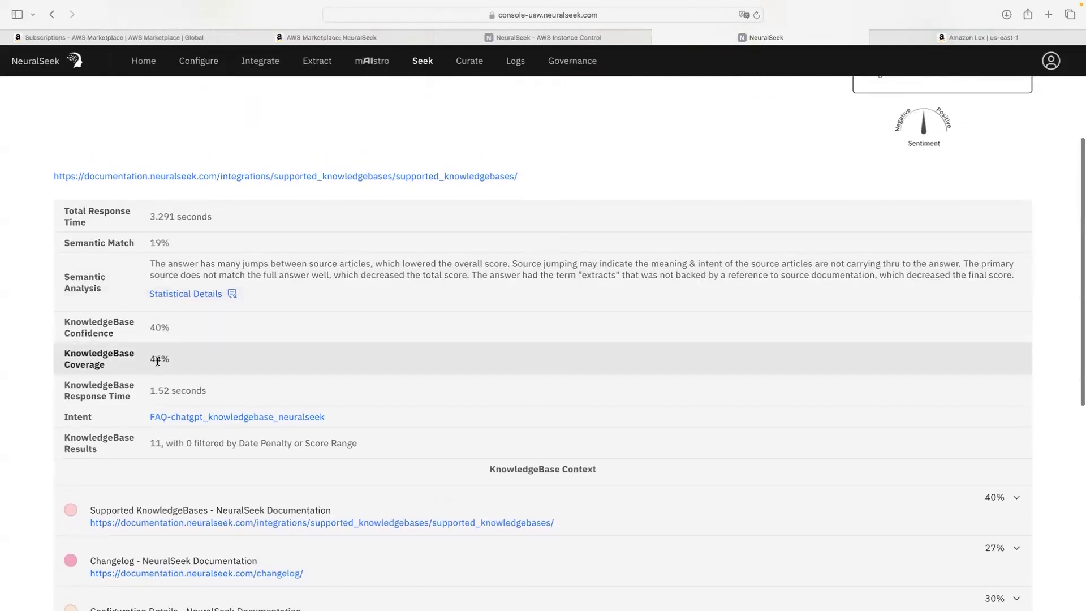
scroll(157, 361, down, 3)
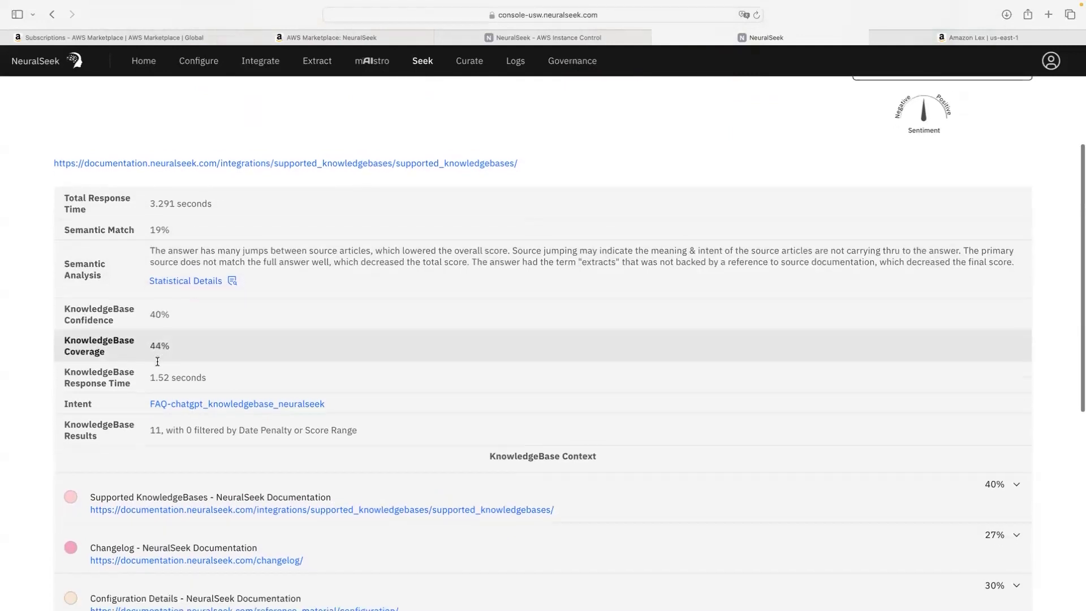
scroll(158, 362, up, 6)
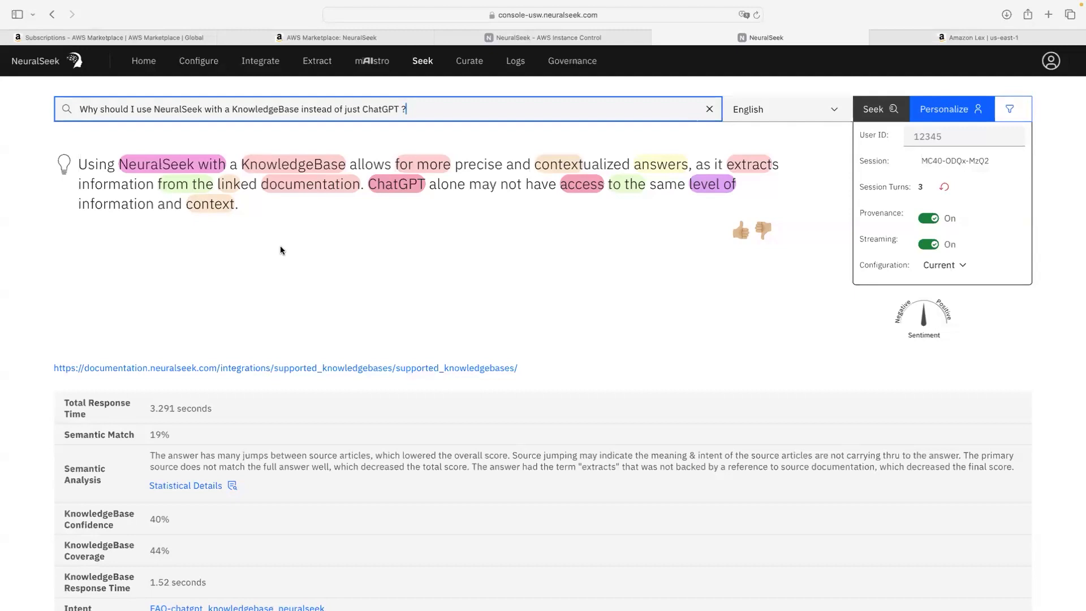
click(184, 169)
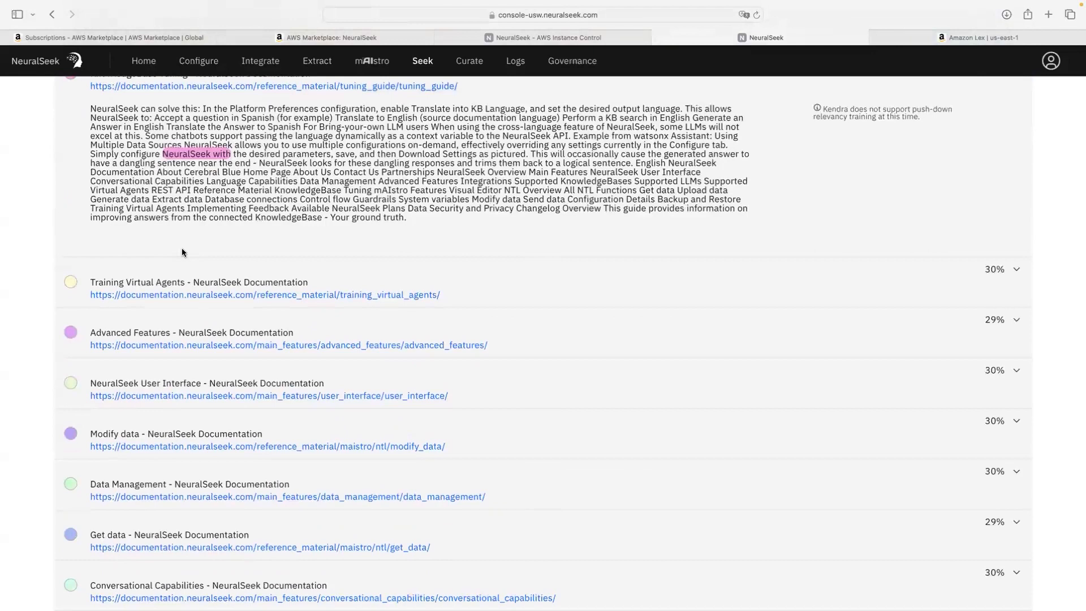
scroll(182, 252, up, 10)
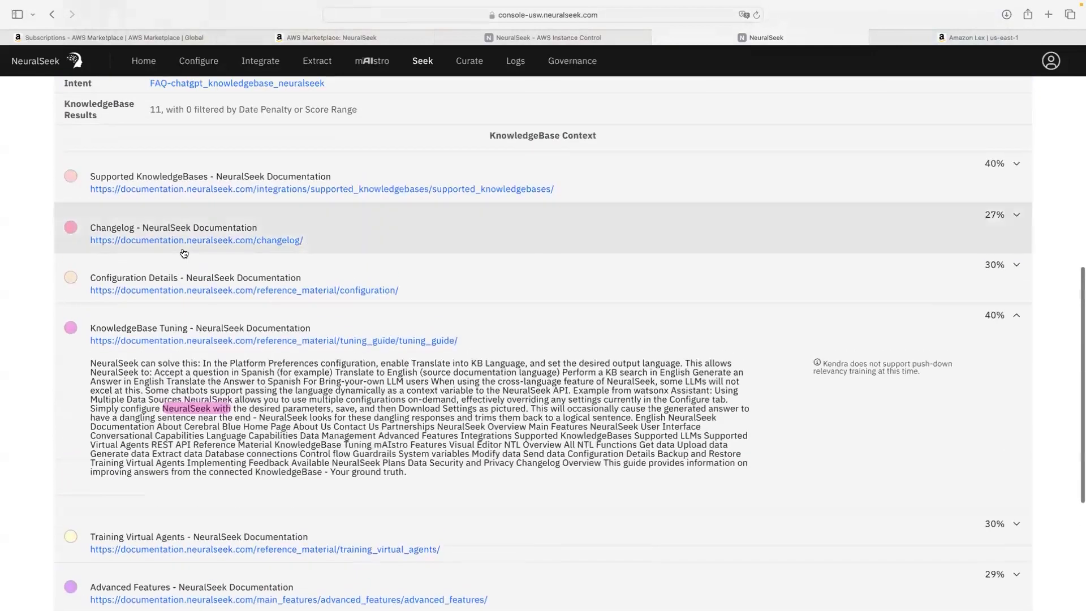
scroll(182, 252, down, 4)
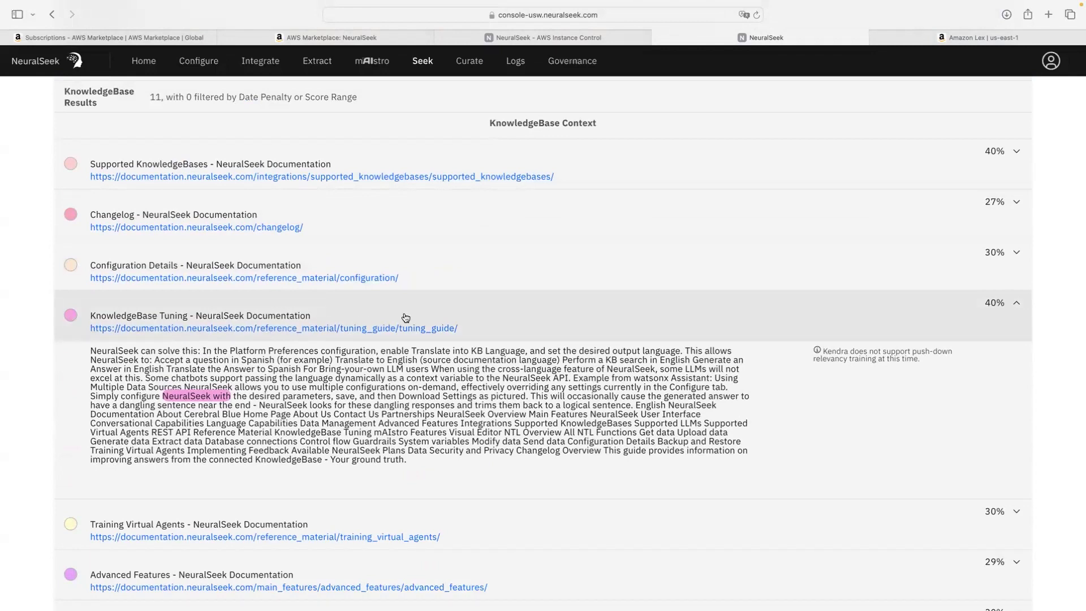
click(1017, 306)
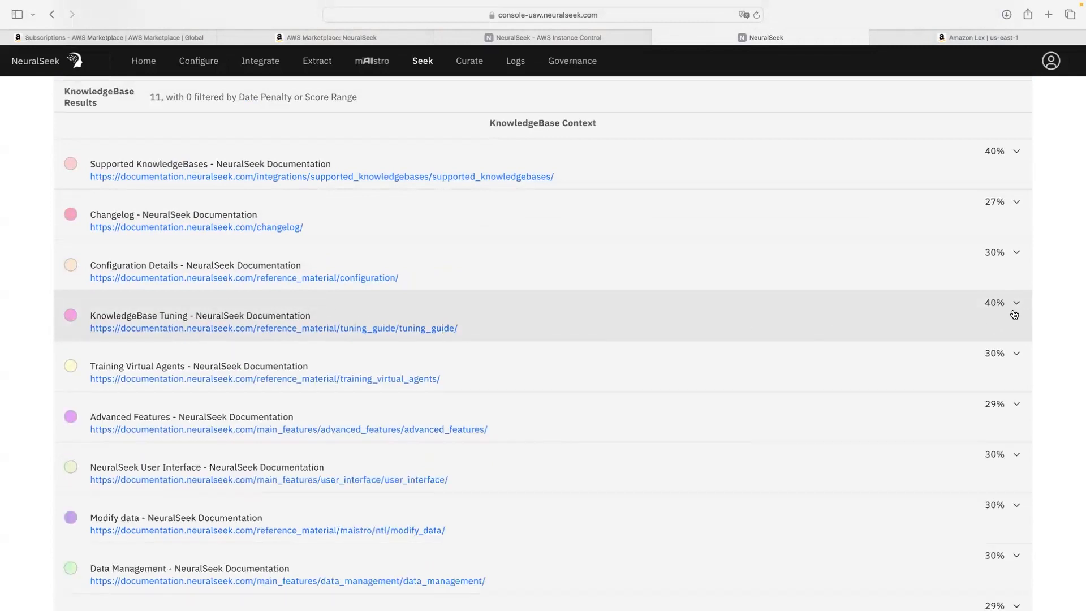
scroll(741, 360, up, 15)
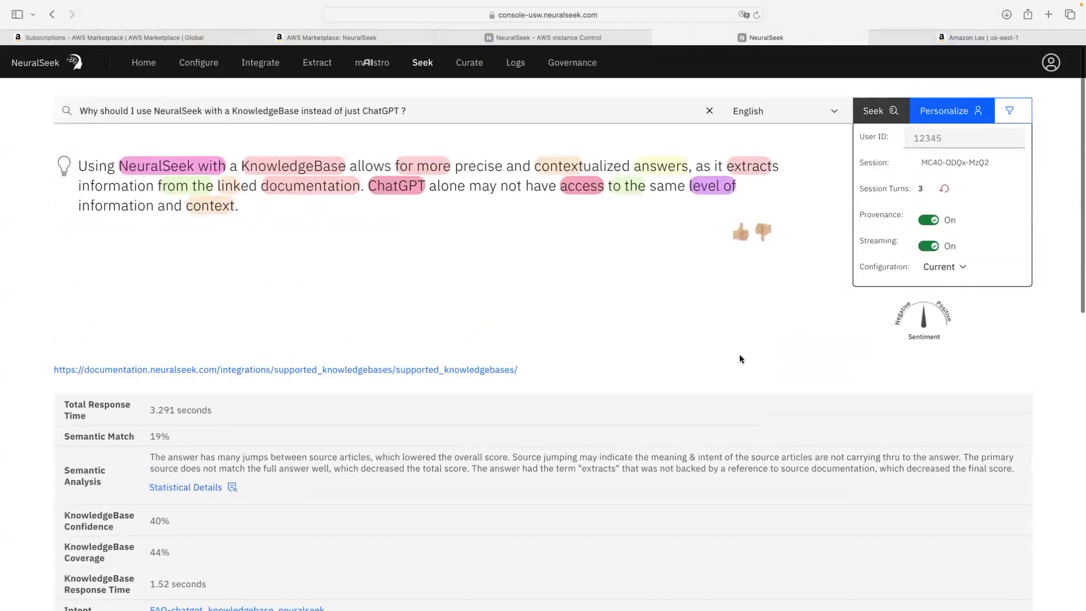
scroll(294, 190, down, 10)
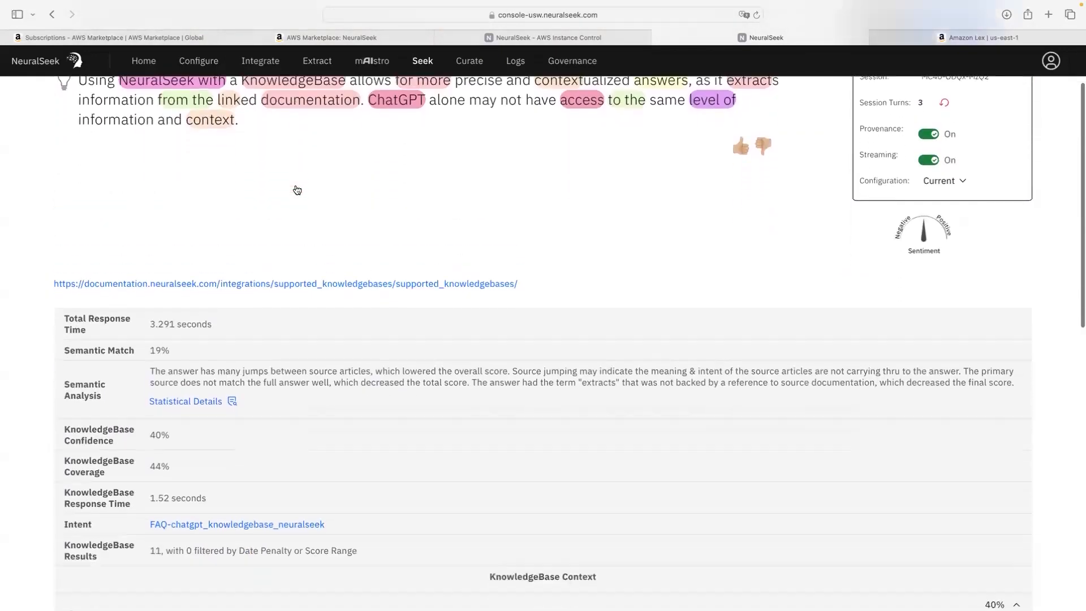
scroll(296, 190, down, 3)
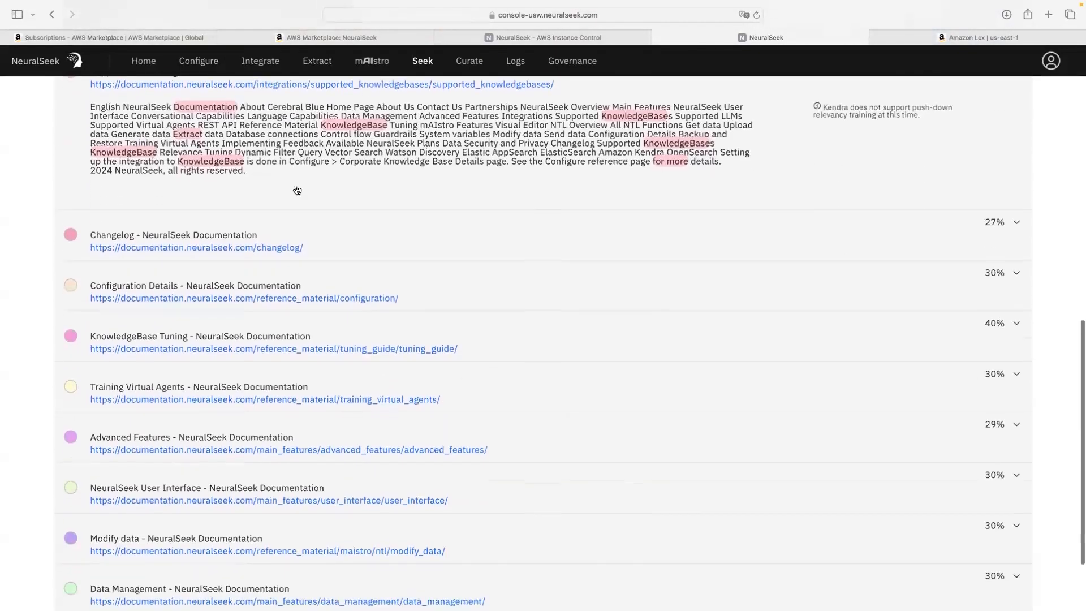
click(396, 243)
scroll(388, 263, up, 15)
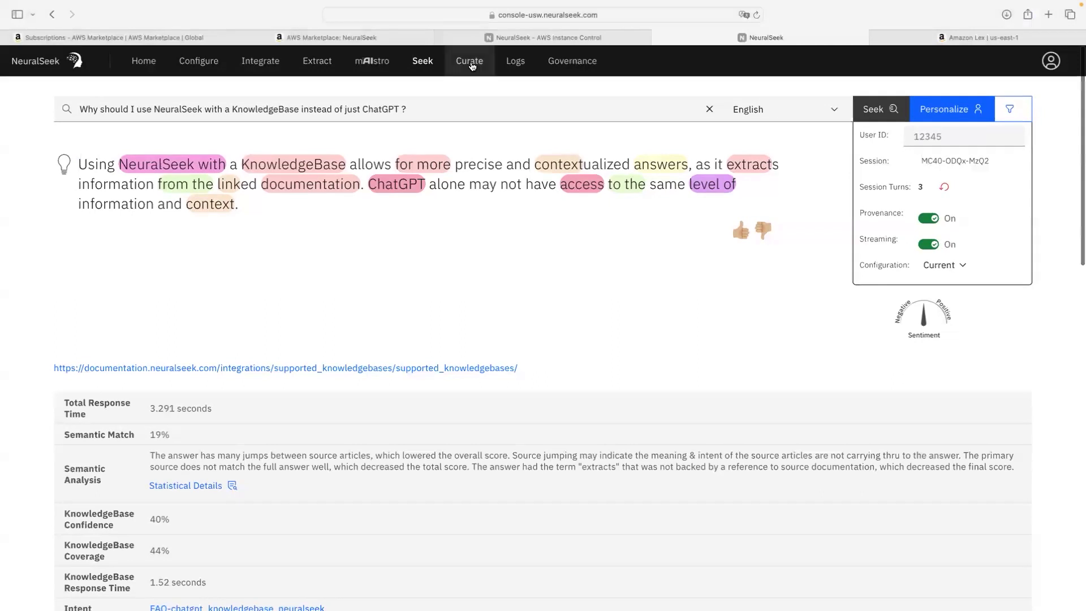
Step: Open Curate and read the Coverage % and Confidence % charts for the four intents
click(472, 67)
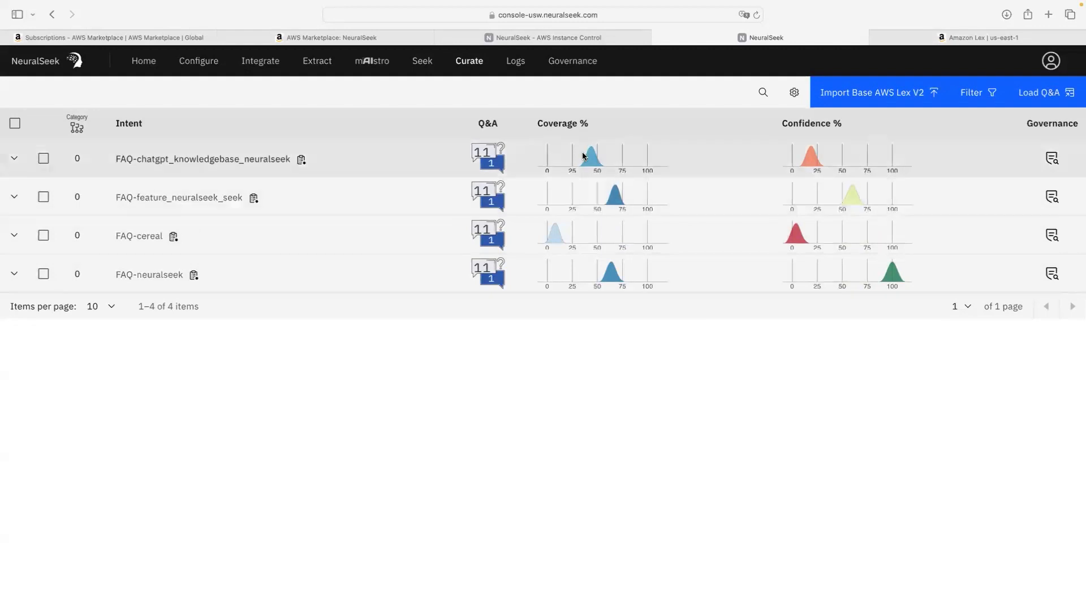
mouse_move(559, 240)
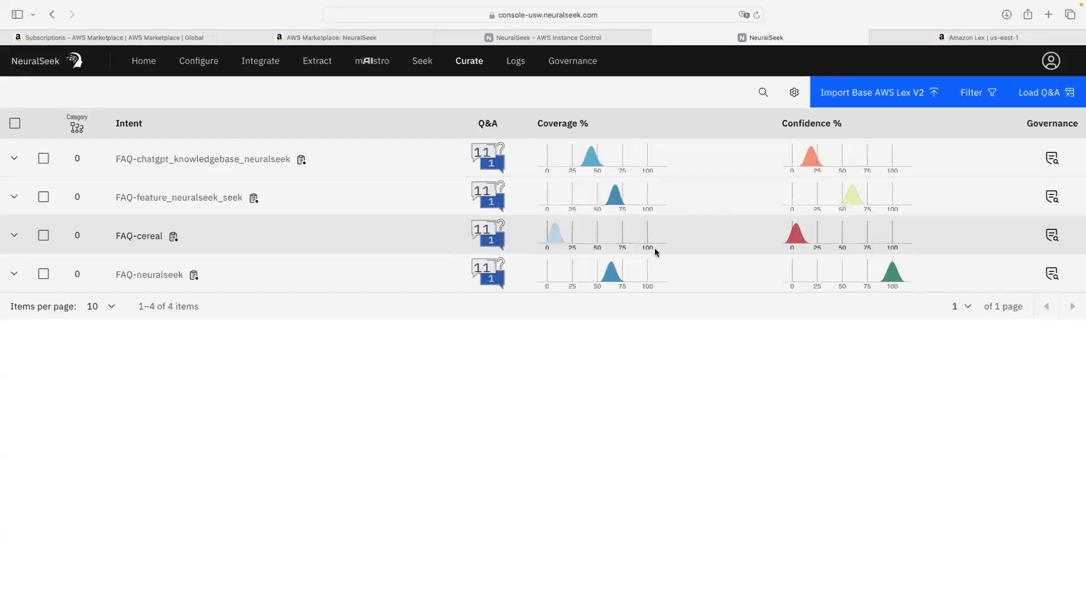
mouse_move(799, 239)
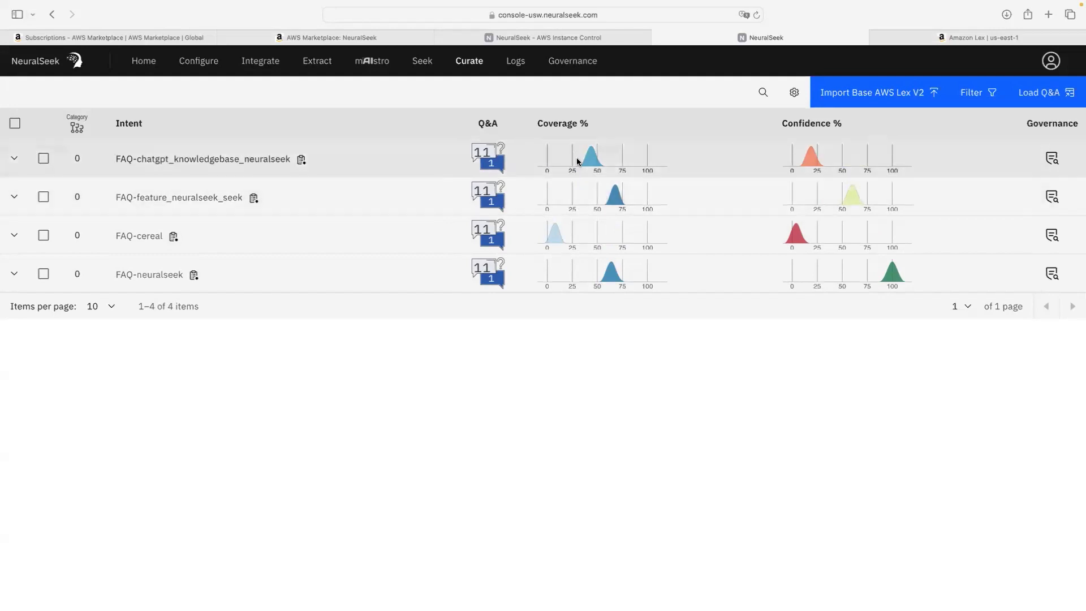
mouse_move(594, 163)
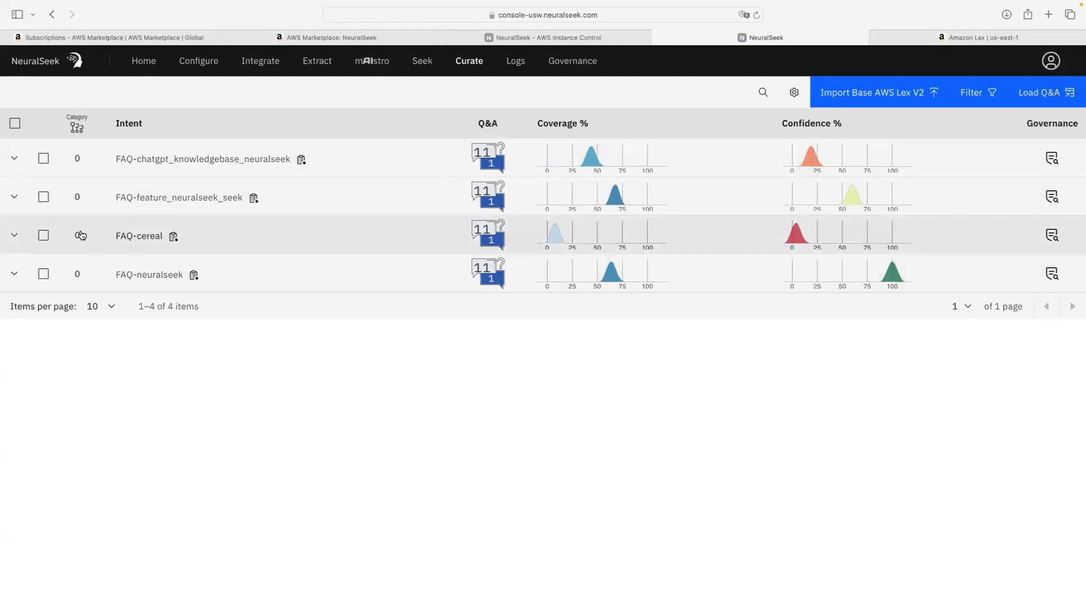
Step: Expand FAQ-cereal and try trimming its answer to 'The best cereal is', discarding the edit
click(14, 236)
scroll(213, 335, down, 3)
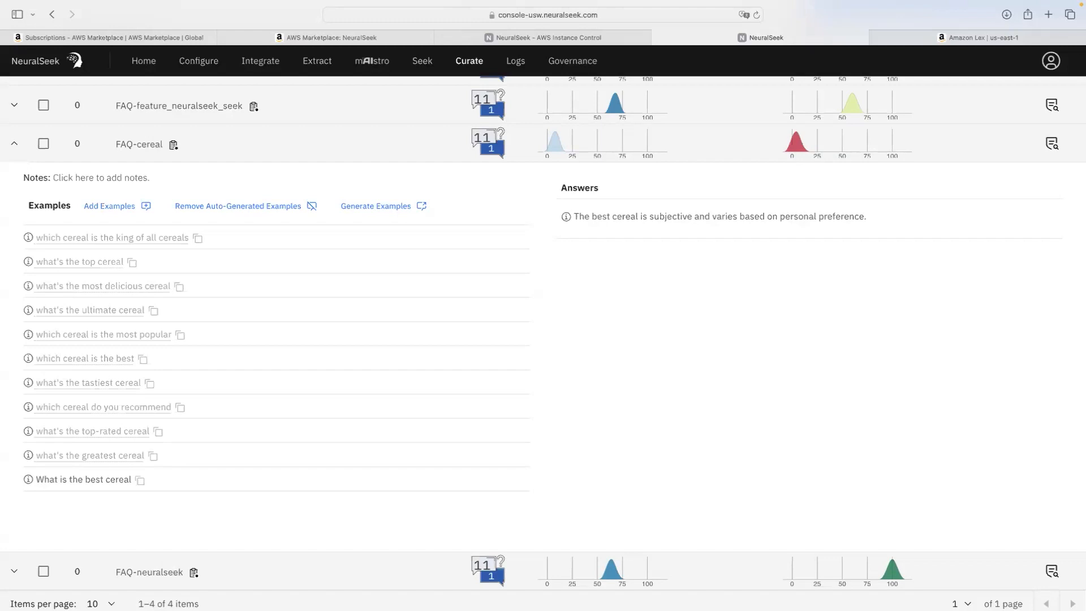
click(701, 219)
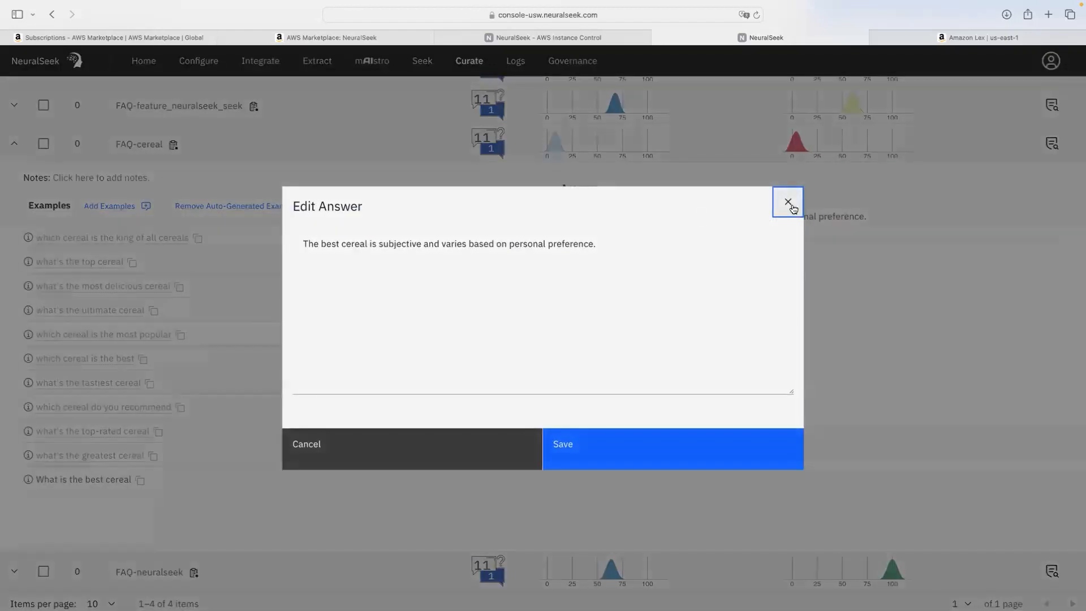
click(786, 200)
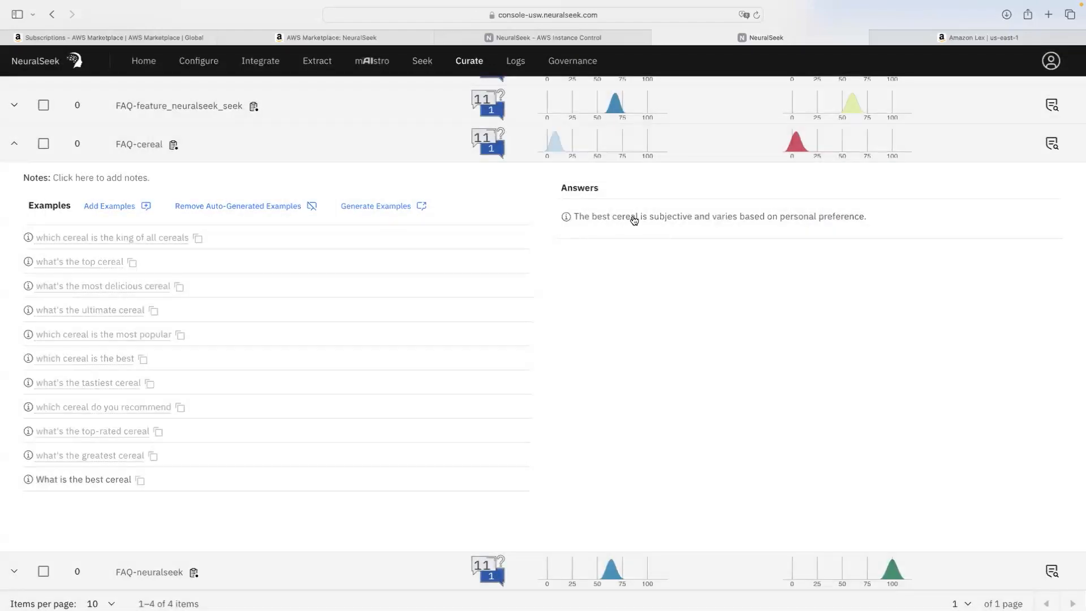
click(666, 221)
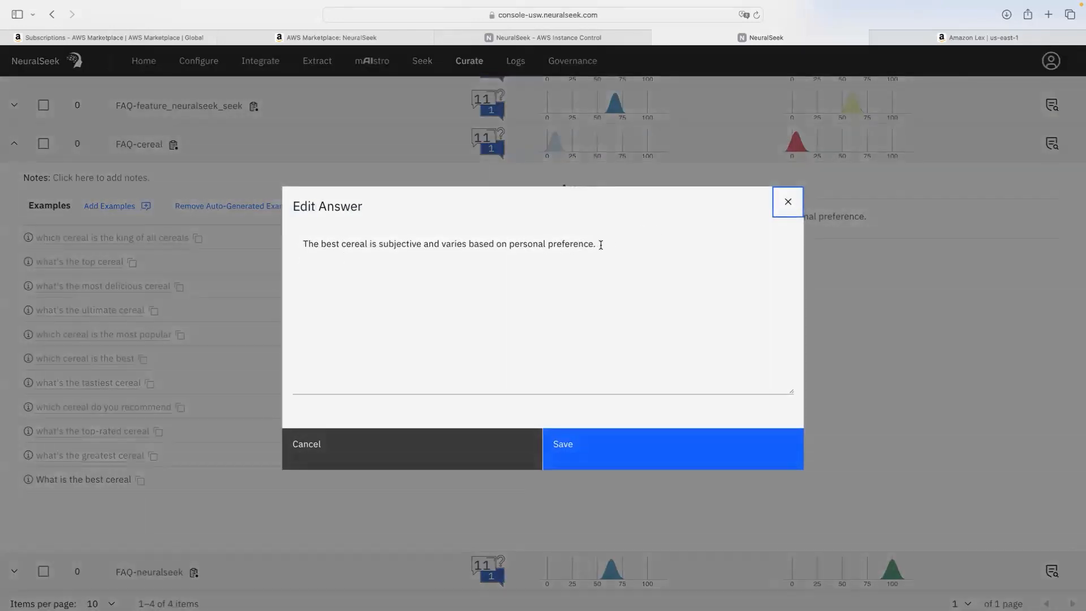
drag(601, 244, 378, 245)
key(BackSpace)
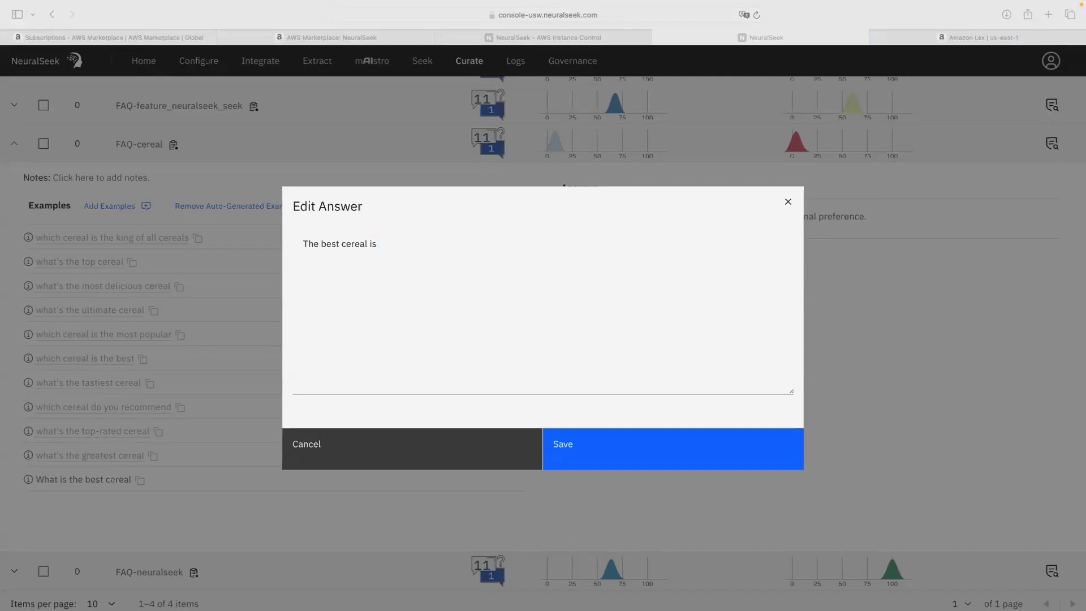
click(449, 242)
key(super+a)
click(236, 239)
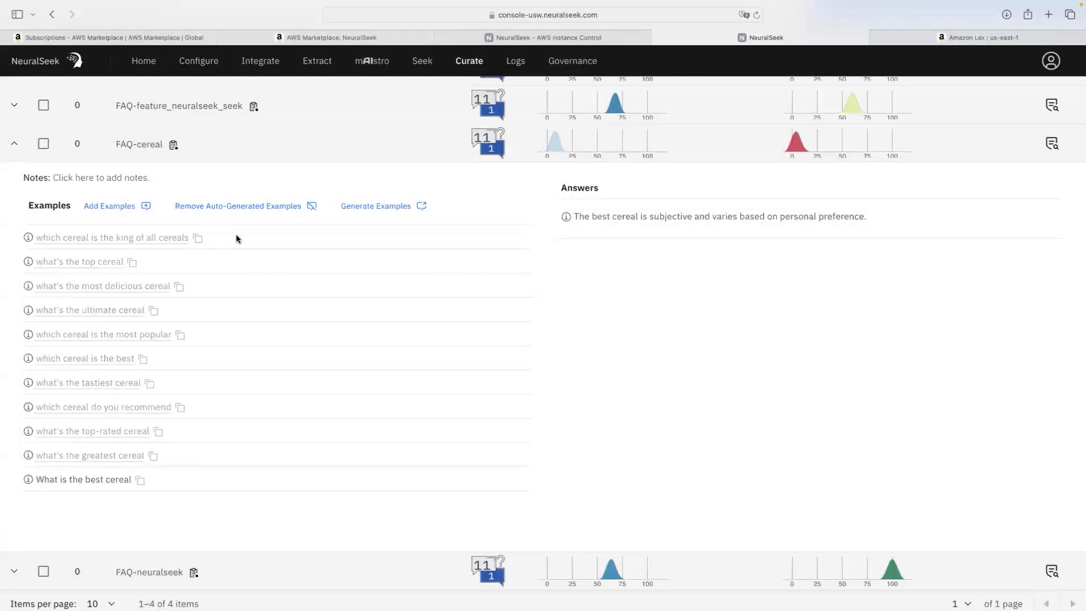
Step: Replace the FAQ-cereal answer with 'The best cereal is Cheerios.' and save it
click(644, 219)
key(super+a)
text(The best cereal is Cheerios.)
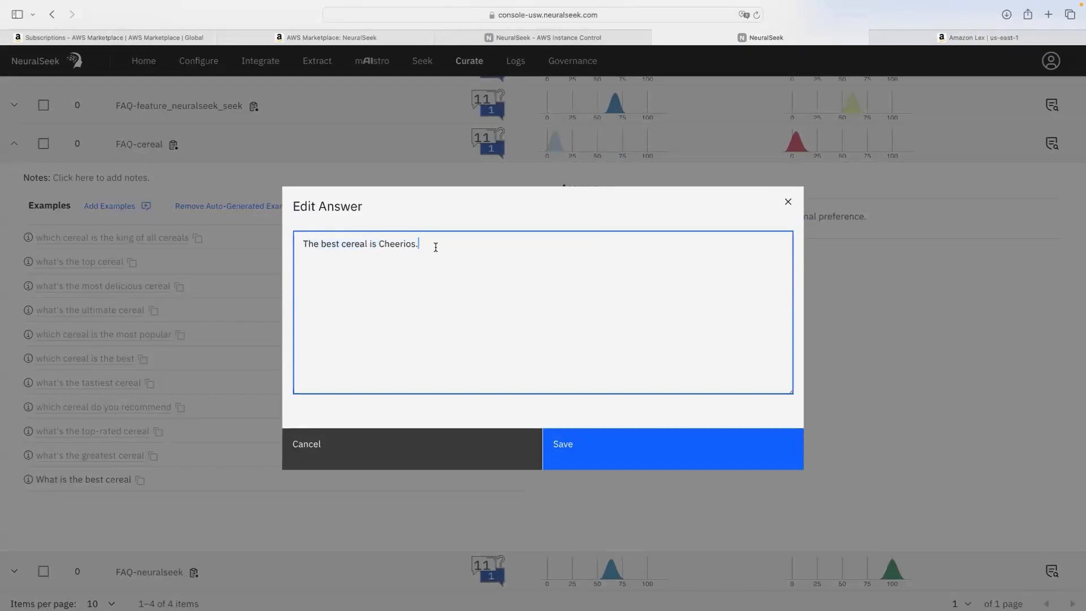
click(665, 443)
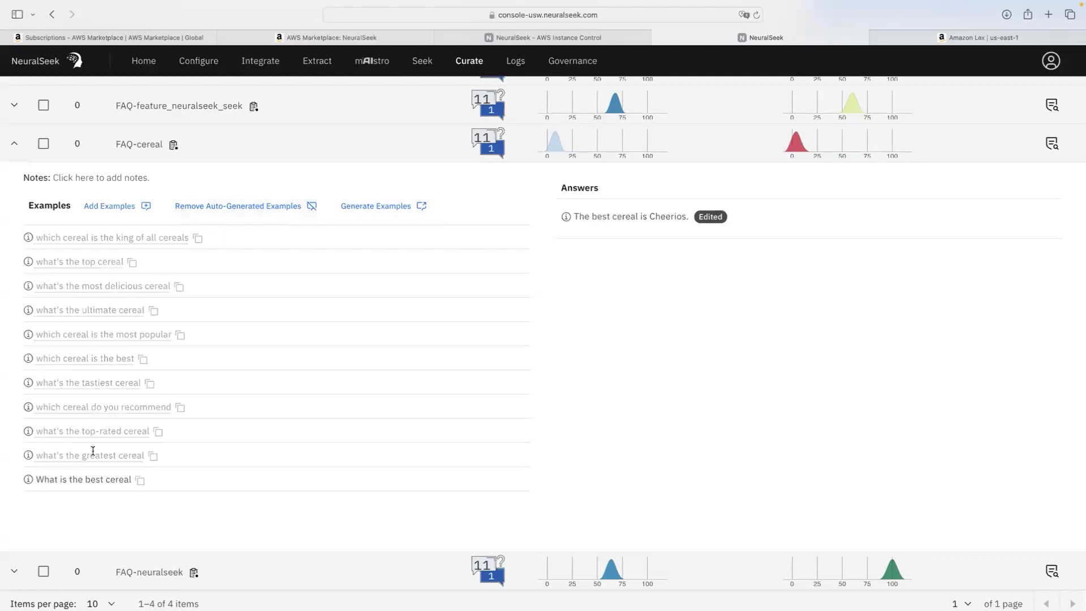
Step: Collapse FAQ-cereal, then in Configure show advanced options and expand Intent Matching & Cache Configuration
click(16, 147)
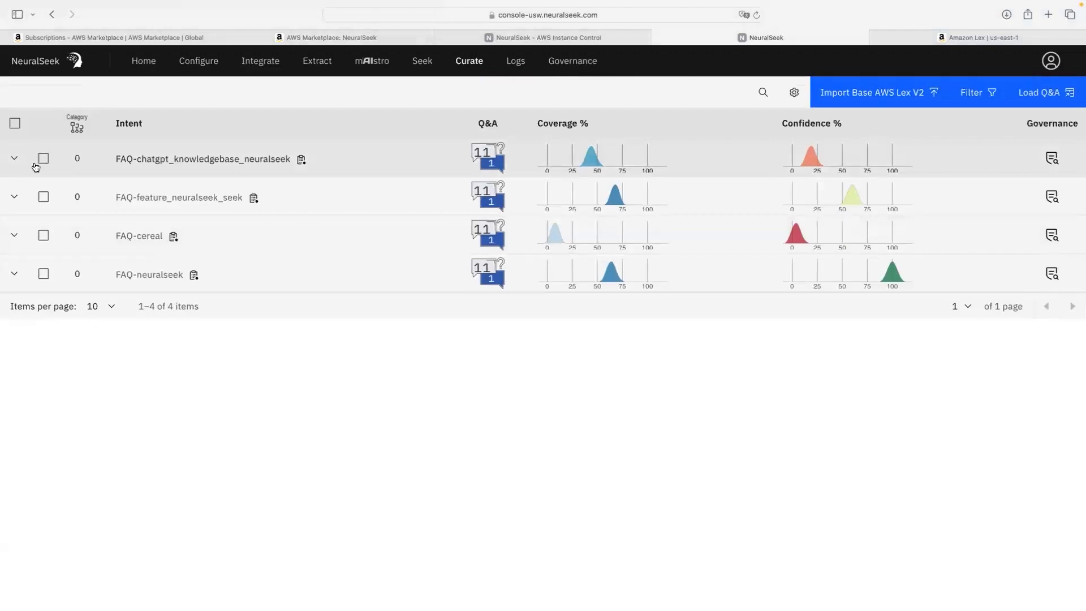
click(203, 67)
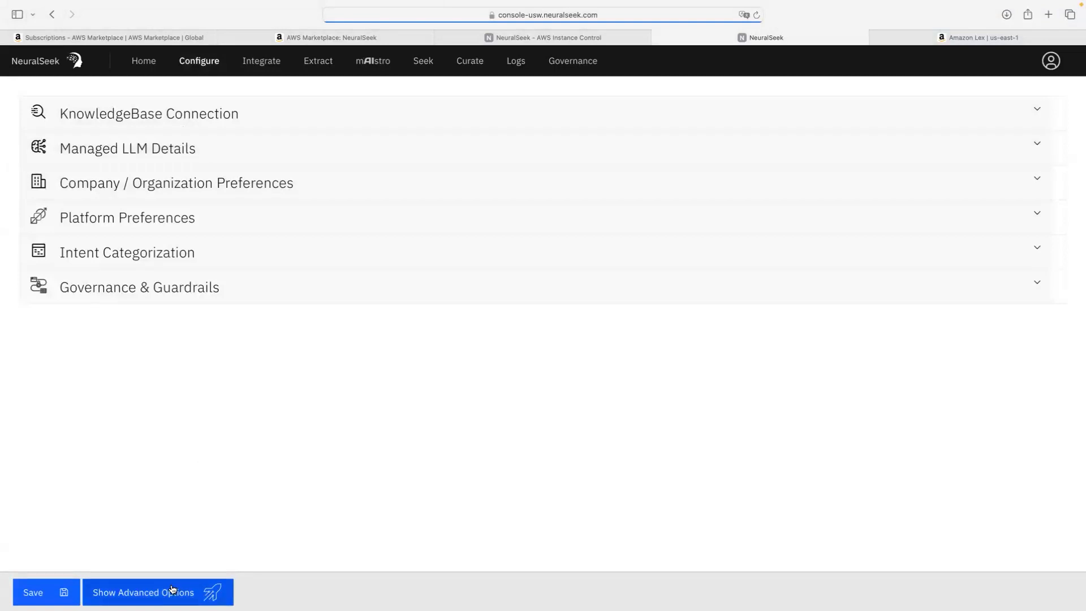
click(205, 591)
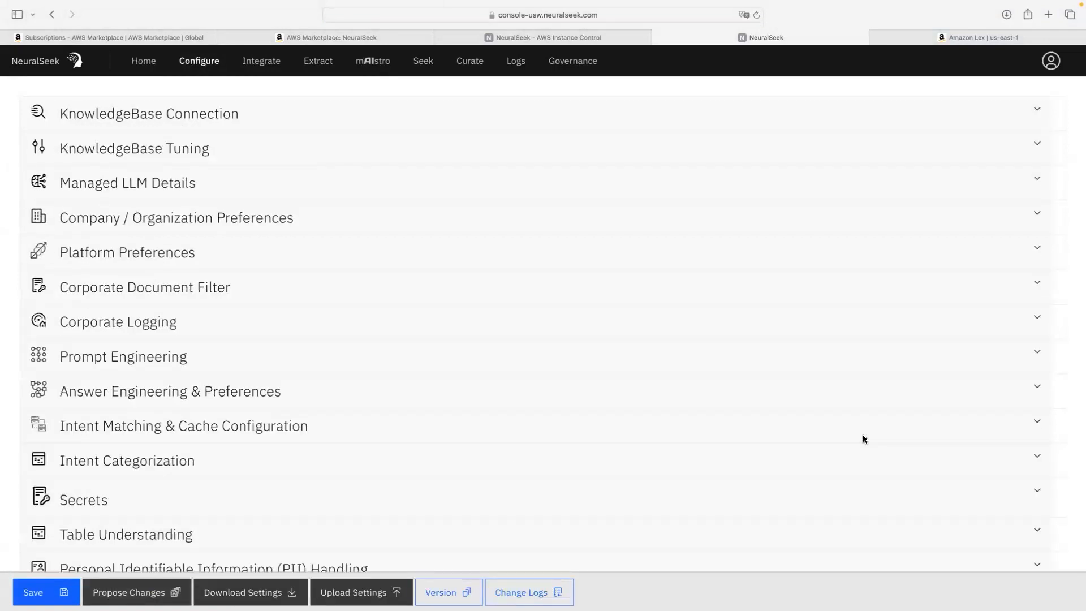
scroll(397, 338, down, 1)
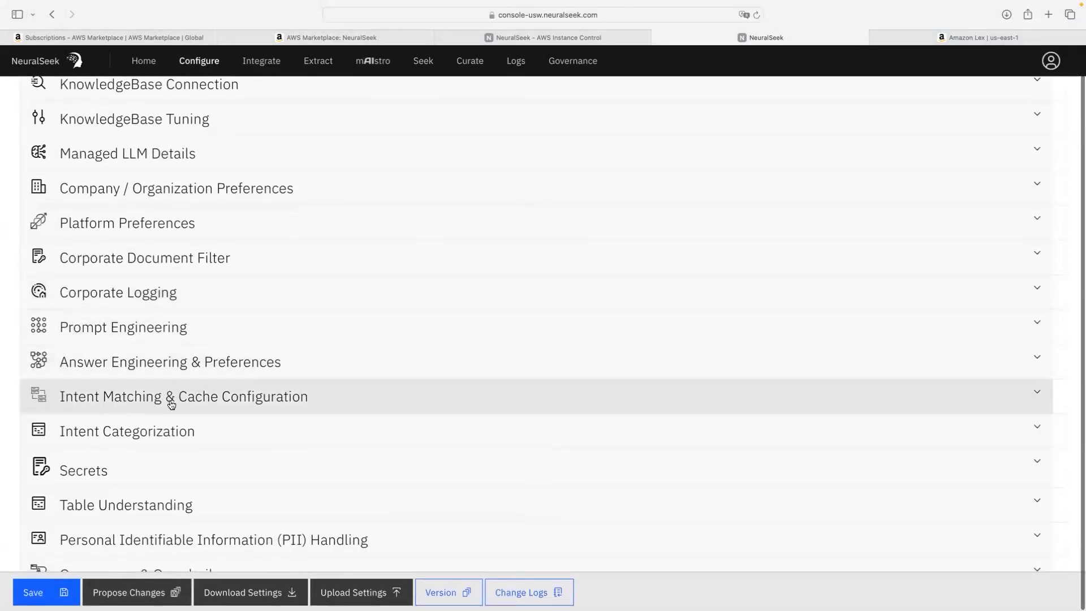
click(208, 404)
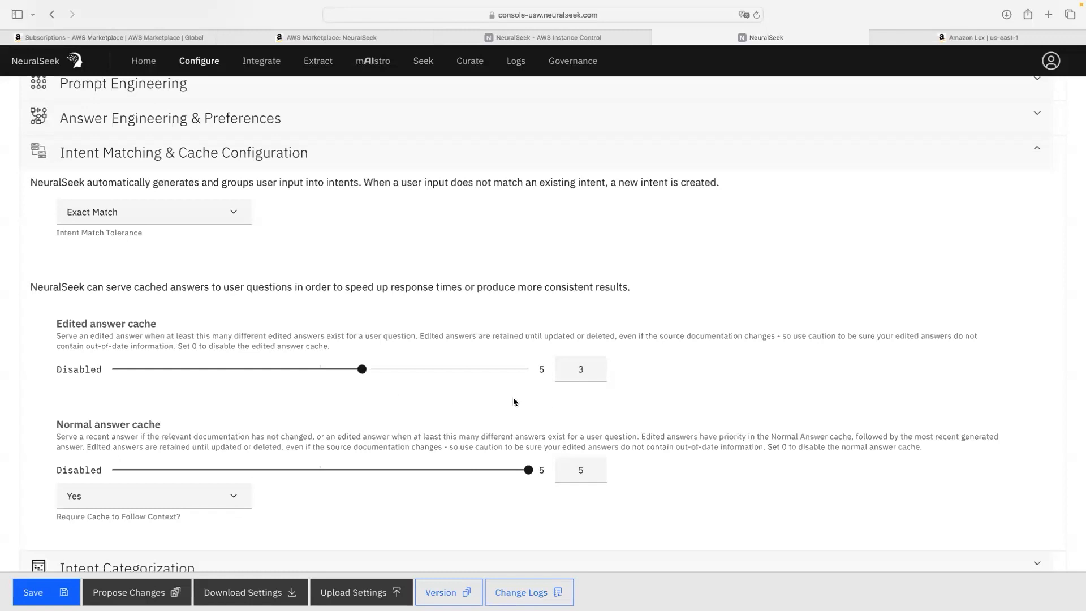
Step: Set both the edited answer cache and normal answer cache to 1, then save the configuration
scroll(363, 374, down, 1)
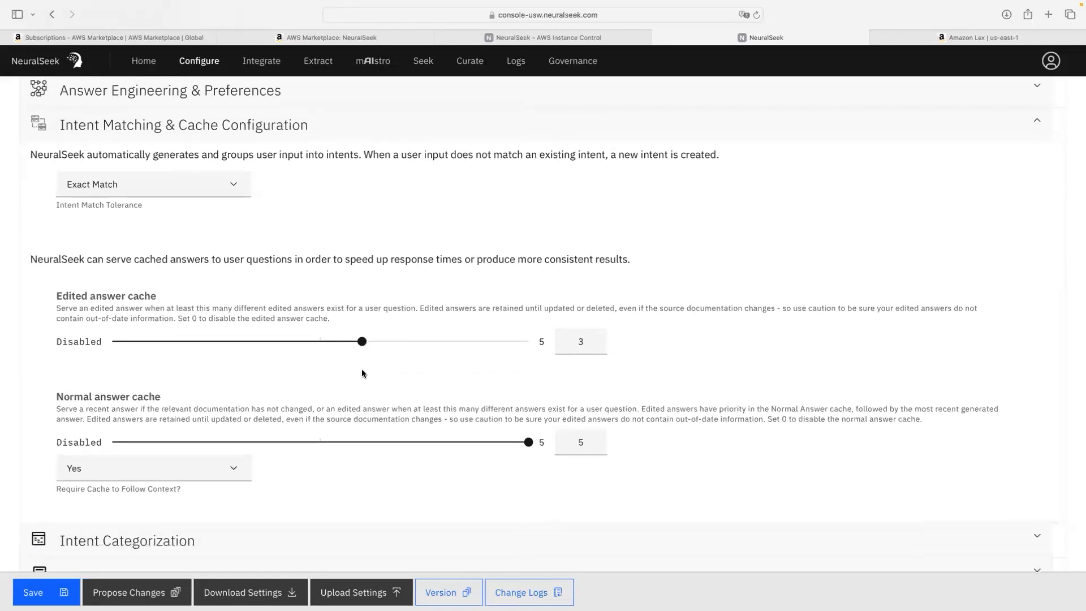
drag(362, 341, 174, 345)
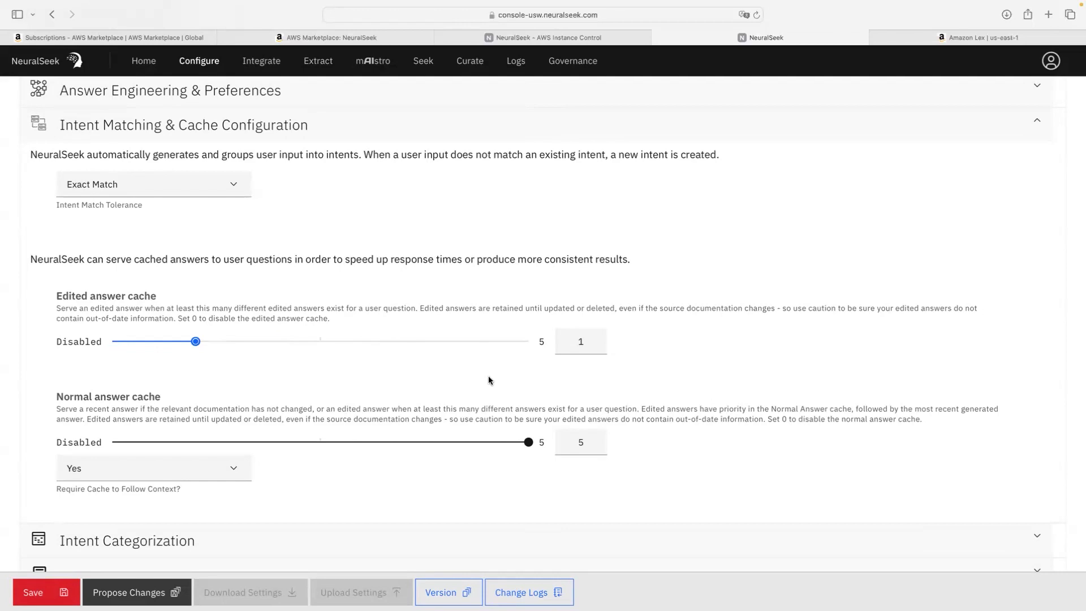
scroll(489, 380, up, 3)
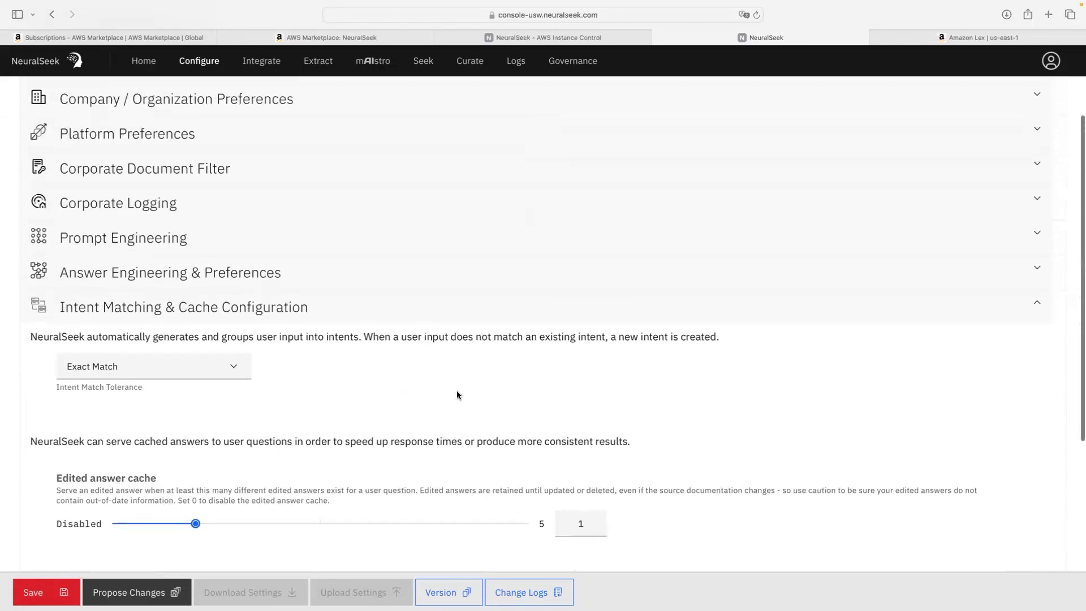
scroll(457, 395, down, 3)
scroll(456, 394, down, 2)
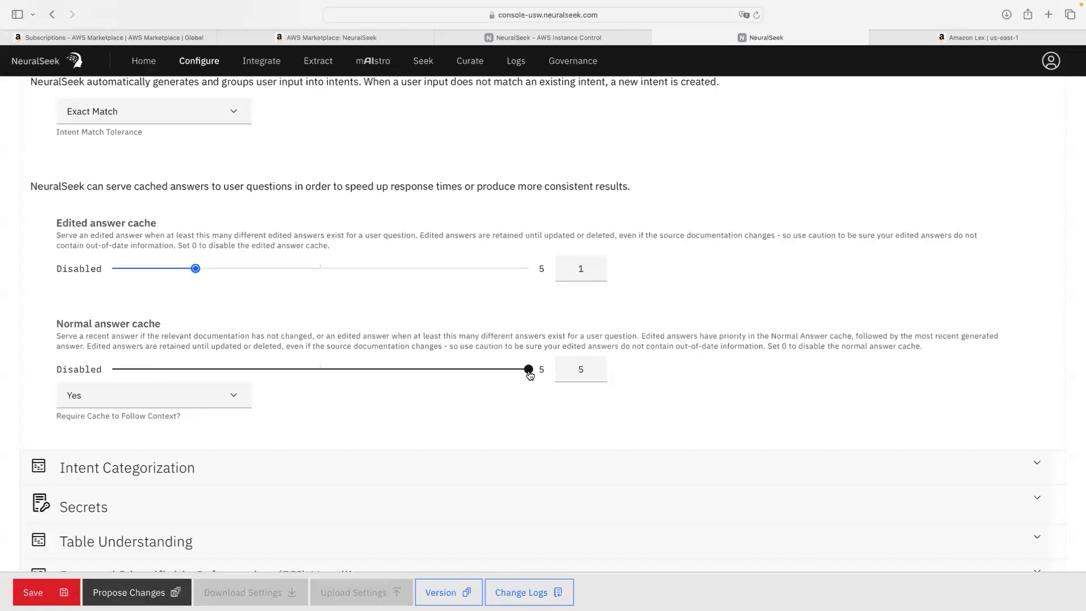
drag(529, 375, 243, 375)
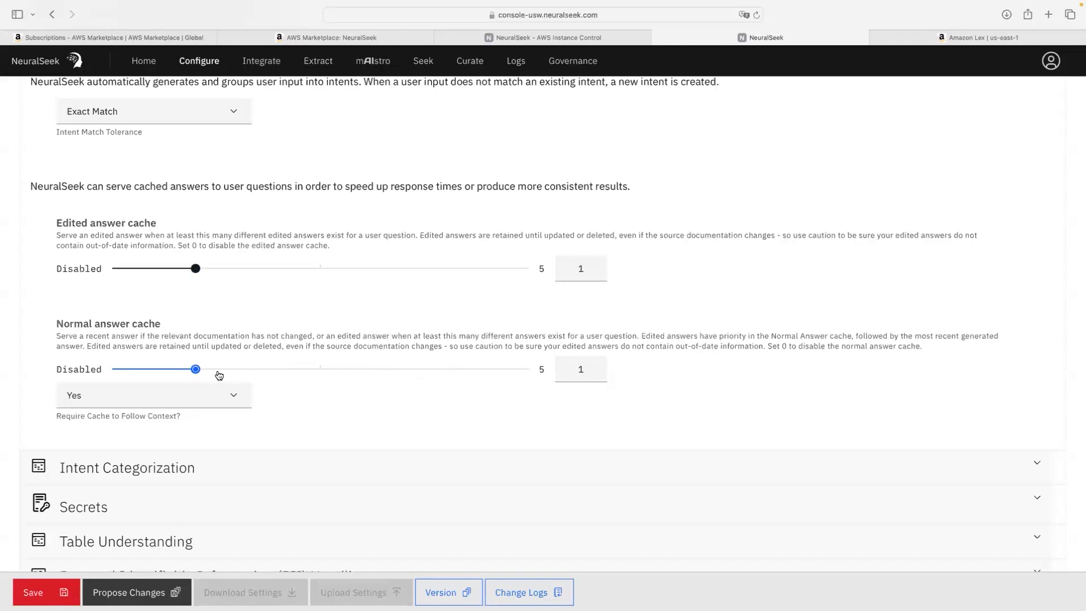
scroll(218, 375, down, 1)
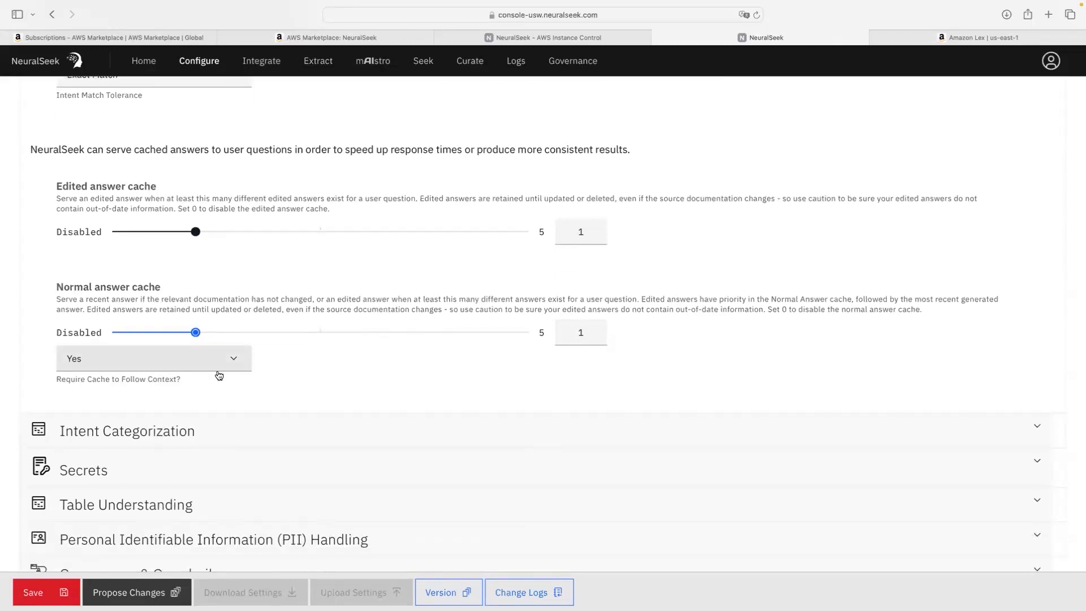
click(34, 592)
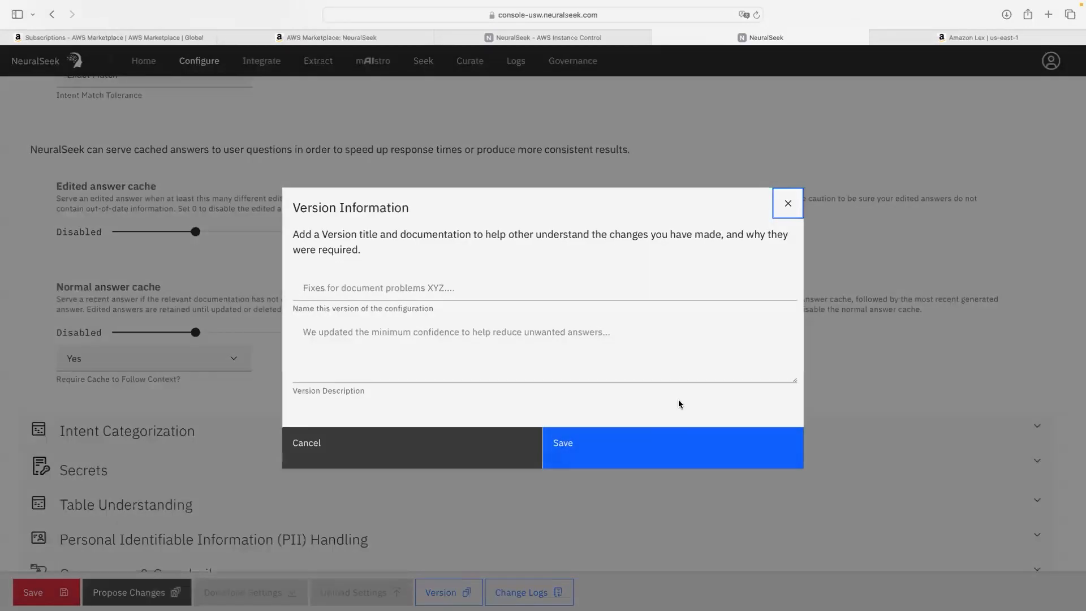
Step: Save the configuration version with both cache thresholds at 1 and dismiss the Settings Saved notice
click(668, 445)
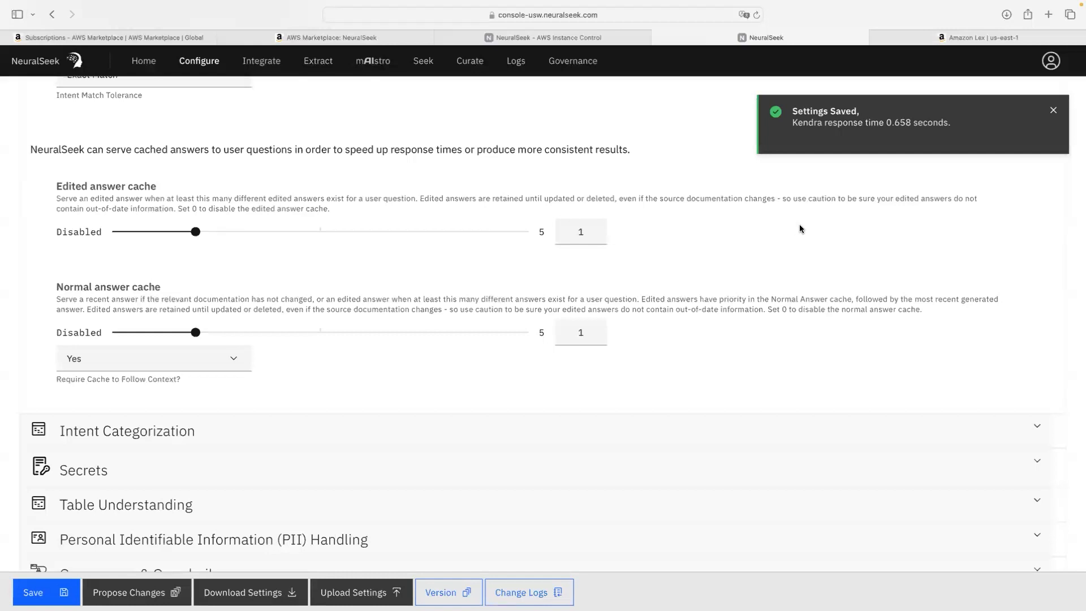
click(1053, 111)
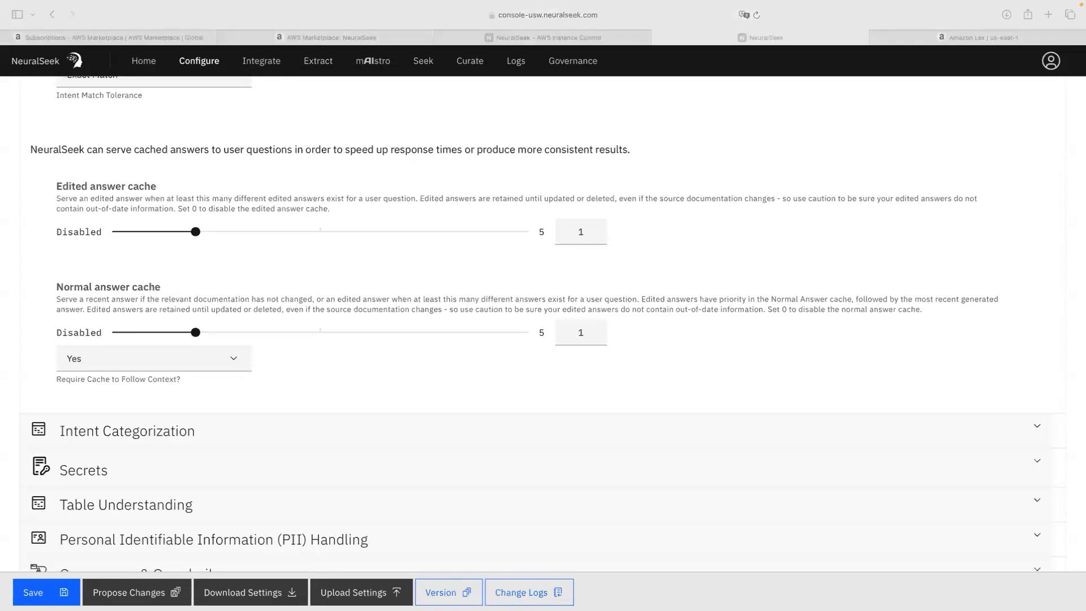
click(429, 65)
Step: Ask 'What is the best cereal ?' on the Seek page to get the cached Cheerios answer
click(429, 64)
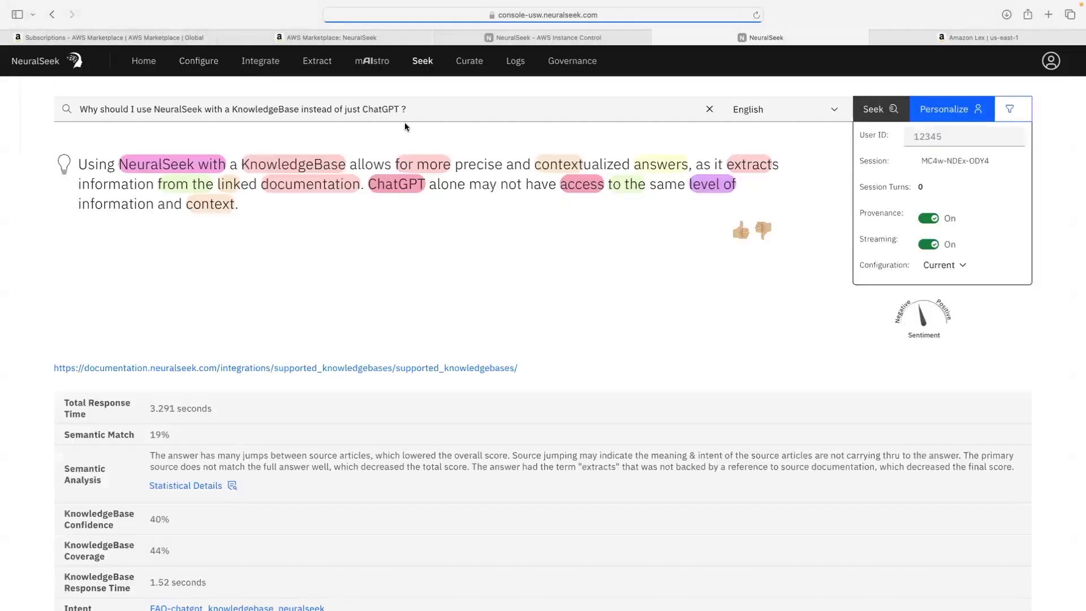
click(710, 109)
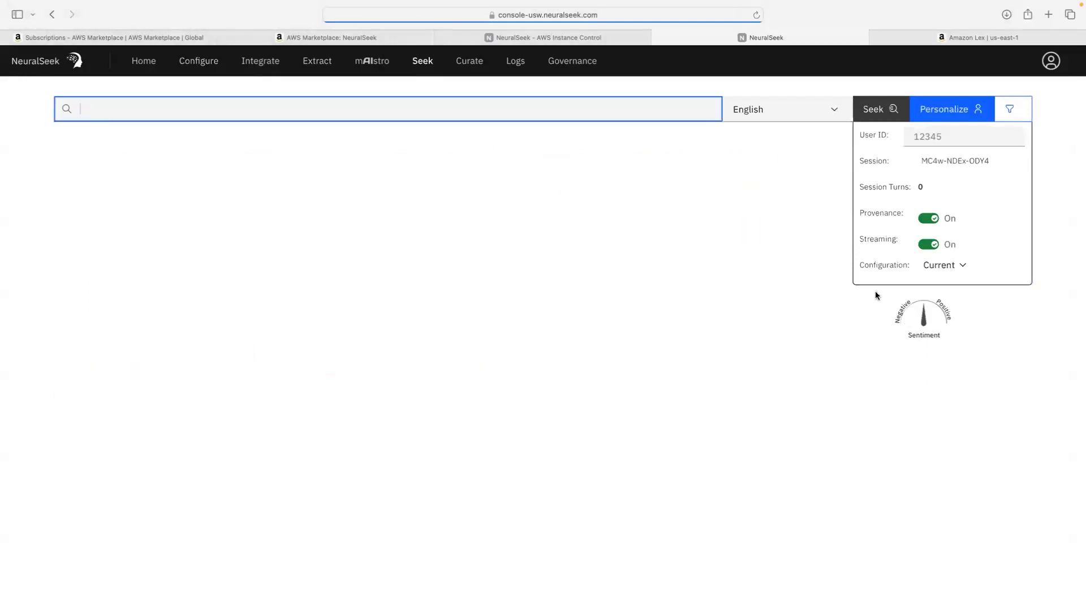
text(What is the best cereal;)
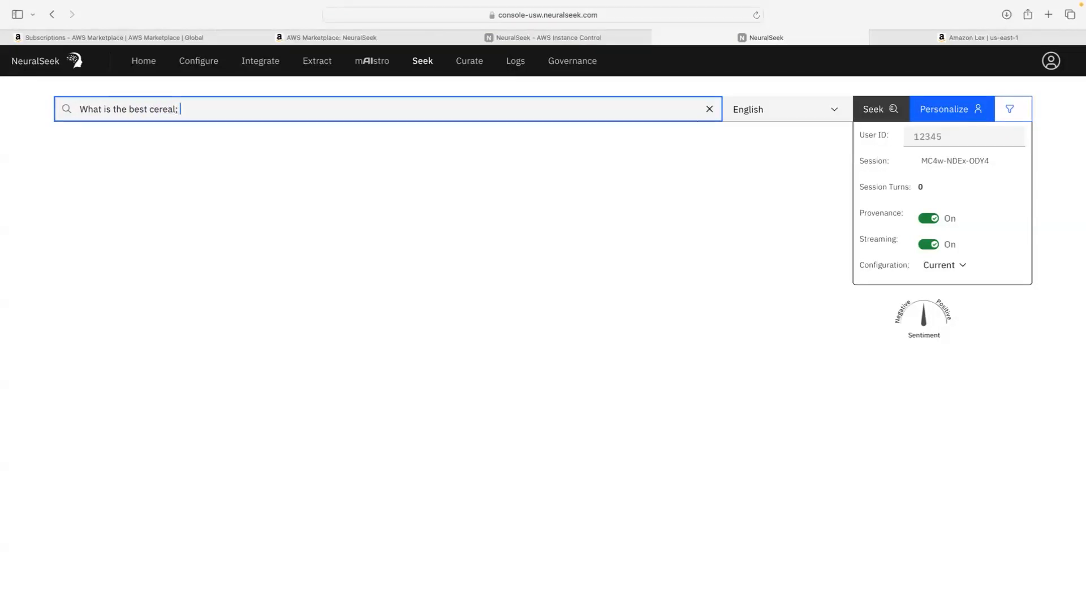
key(BackSpace)
key(BackSpace)
text(?)
key(Return)
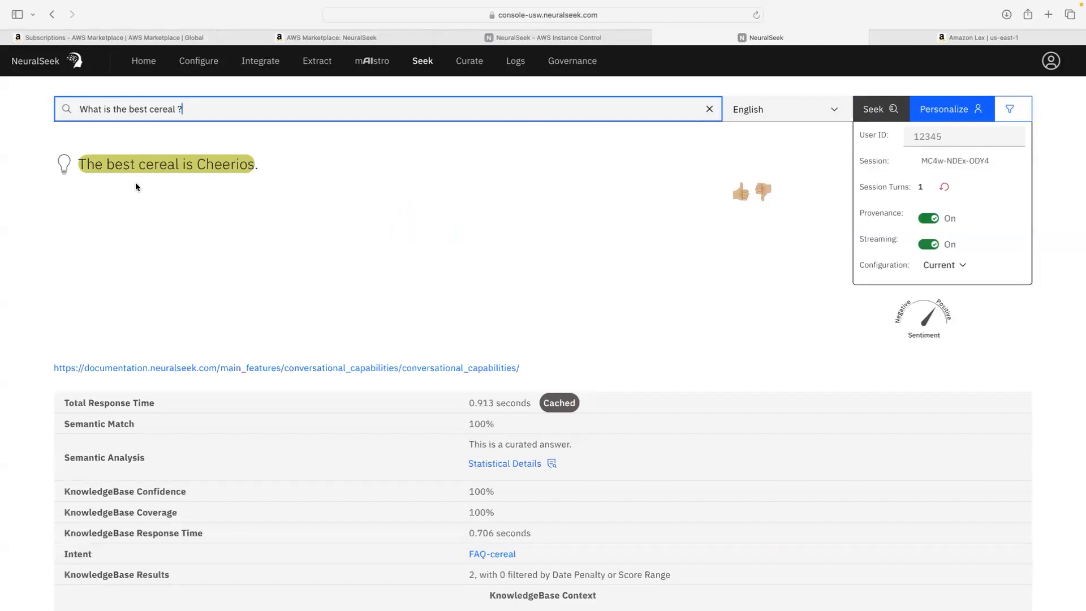
scroll(333, 226, down, 5)
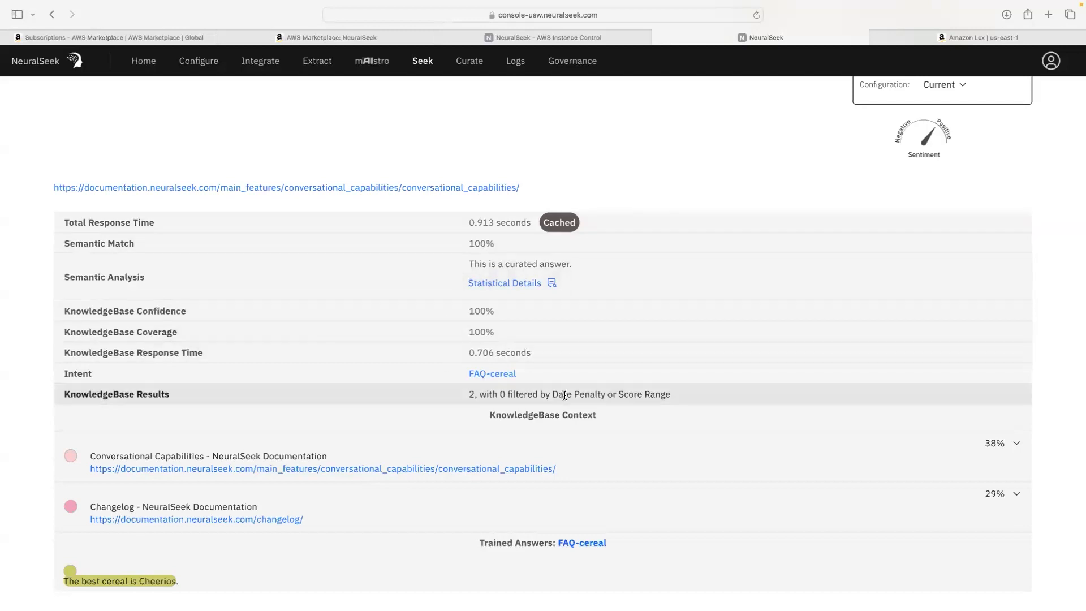
scroll(566, 396, up, 1)
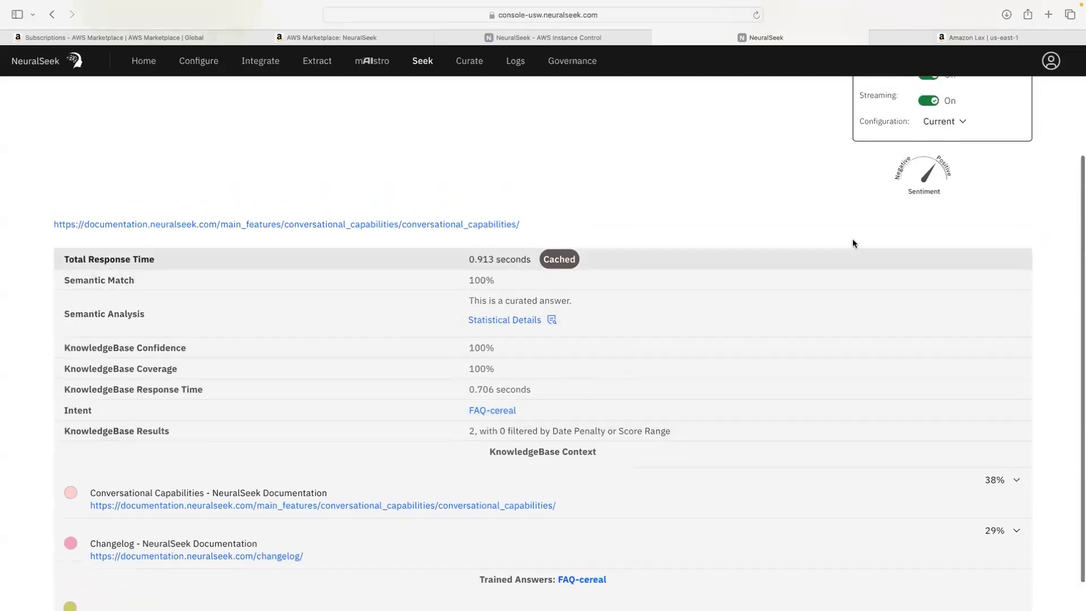
scroll(853, 242, up, 3)
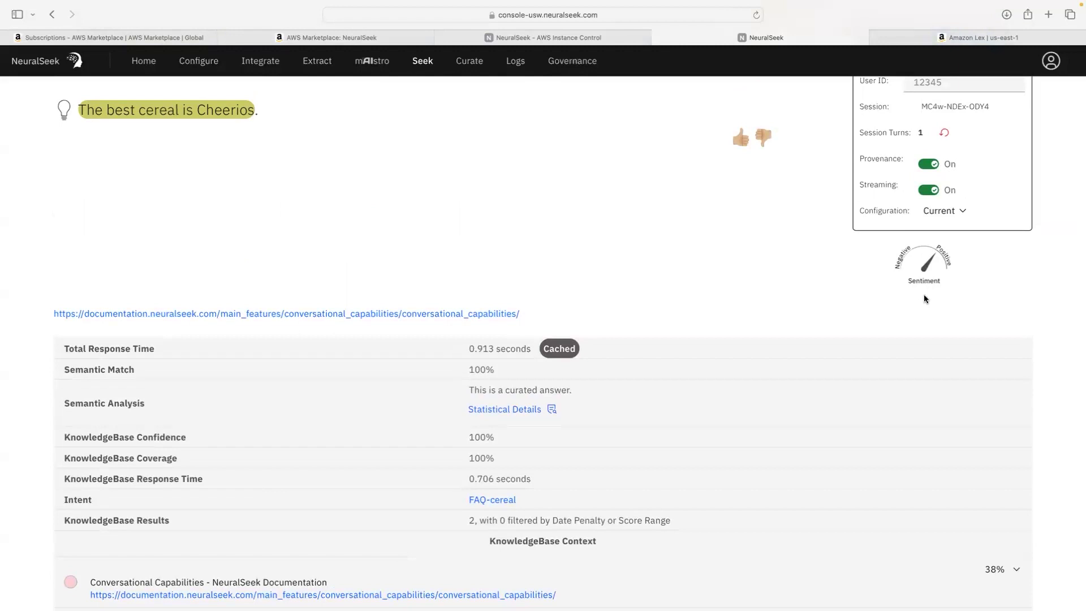
scroll(925, 295, down, 4)
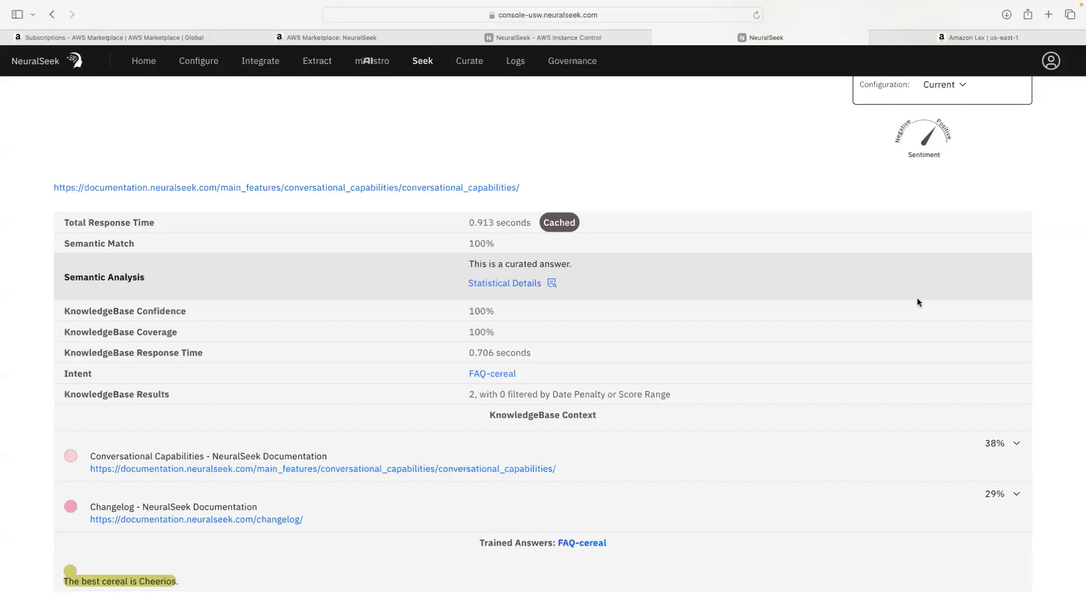
scroll(919, 299, up, 4)
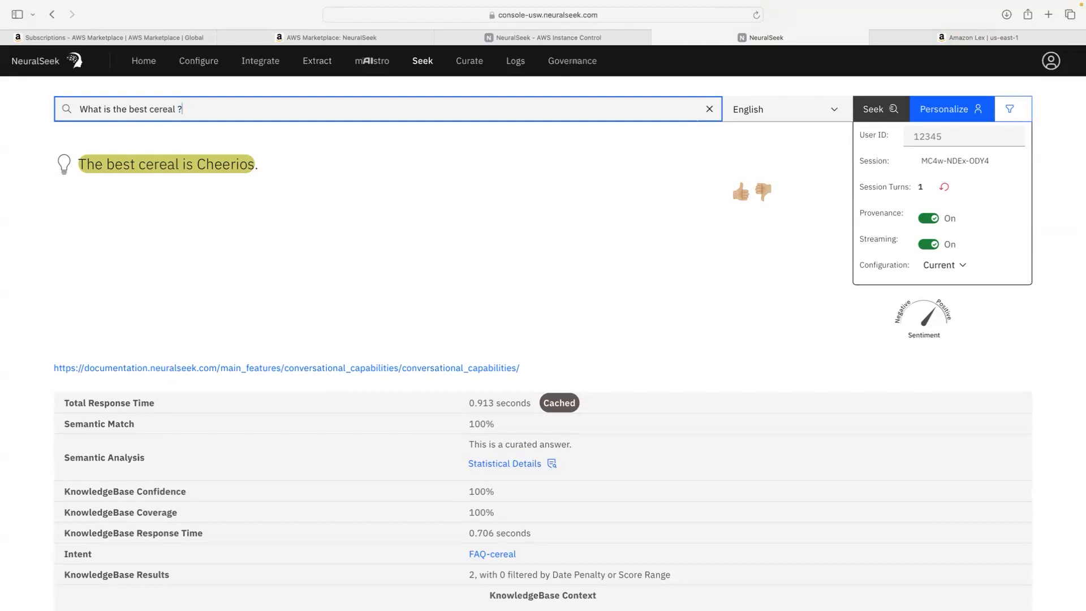
key(super+Tab)
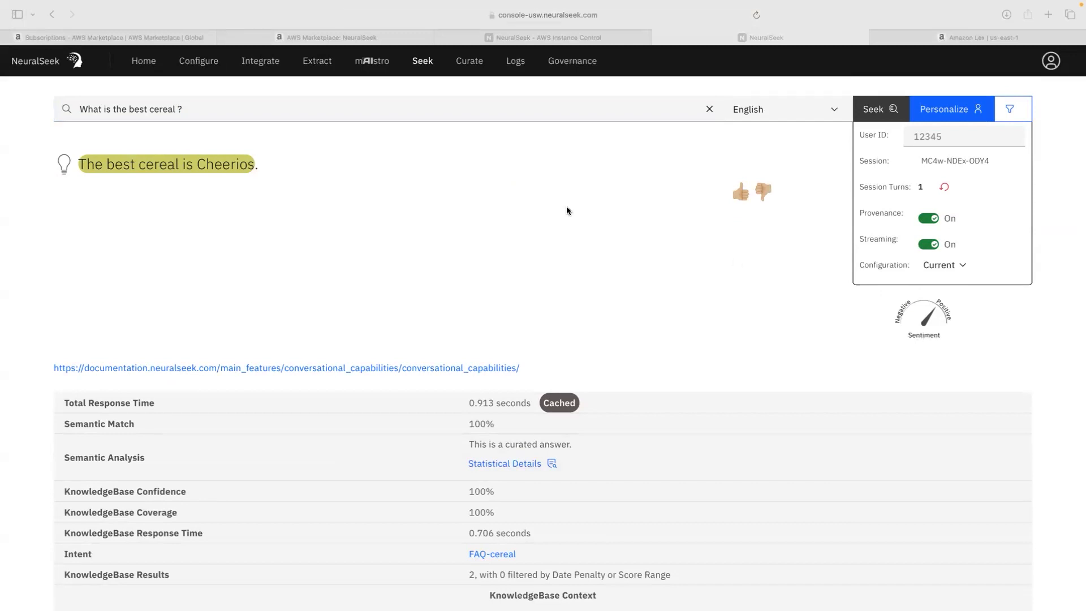
Step: Return to the Curate list and check FAQ-cereal's coverage chart, showing 8% for the latest seek
click(466, 67)
click(465, 68)
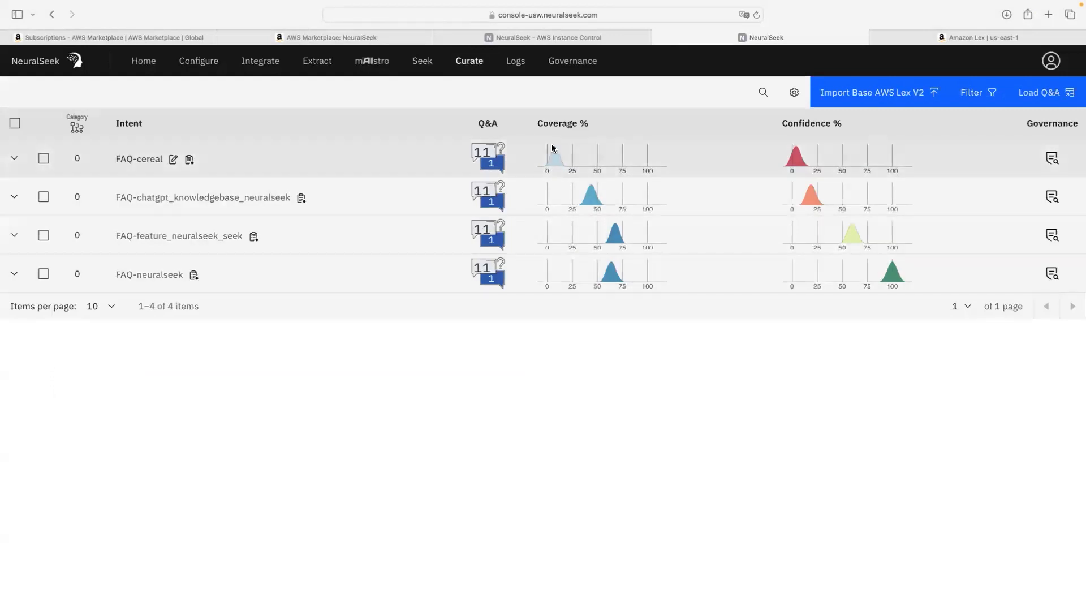
mouse_move(558, 159)
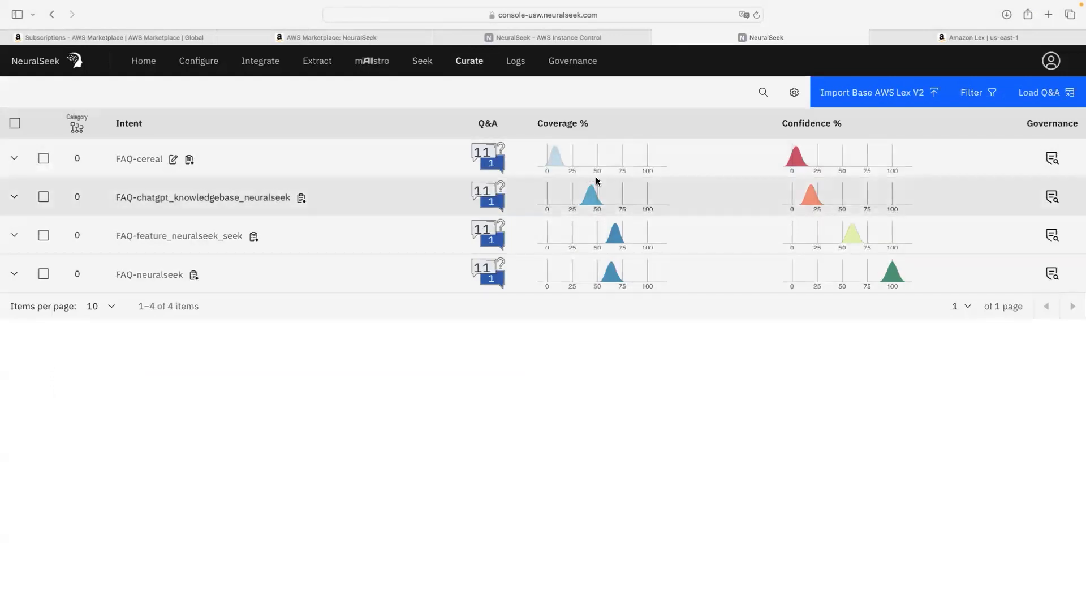
mouse_move(592, 202)
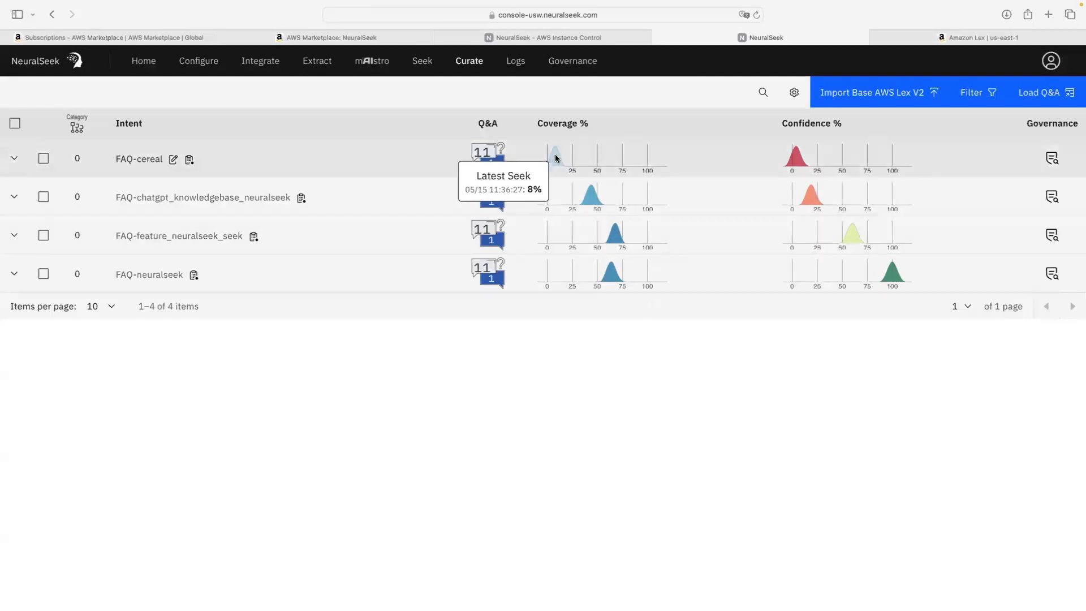
mouse_move(618, 236)
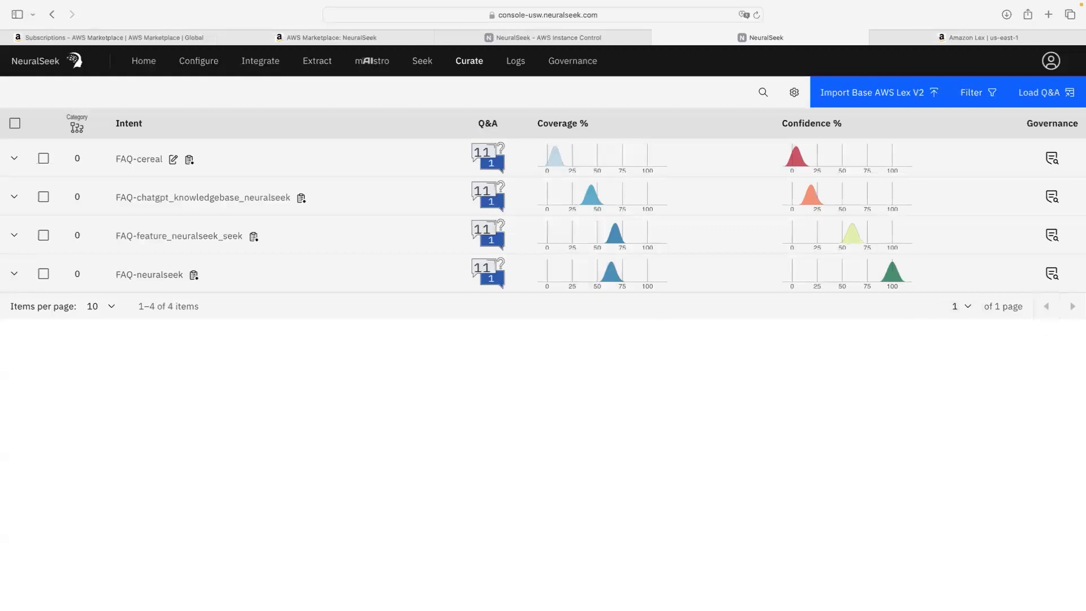
click(43, 159)
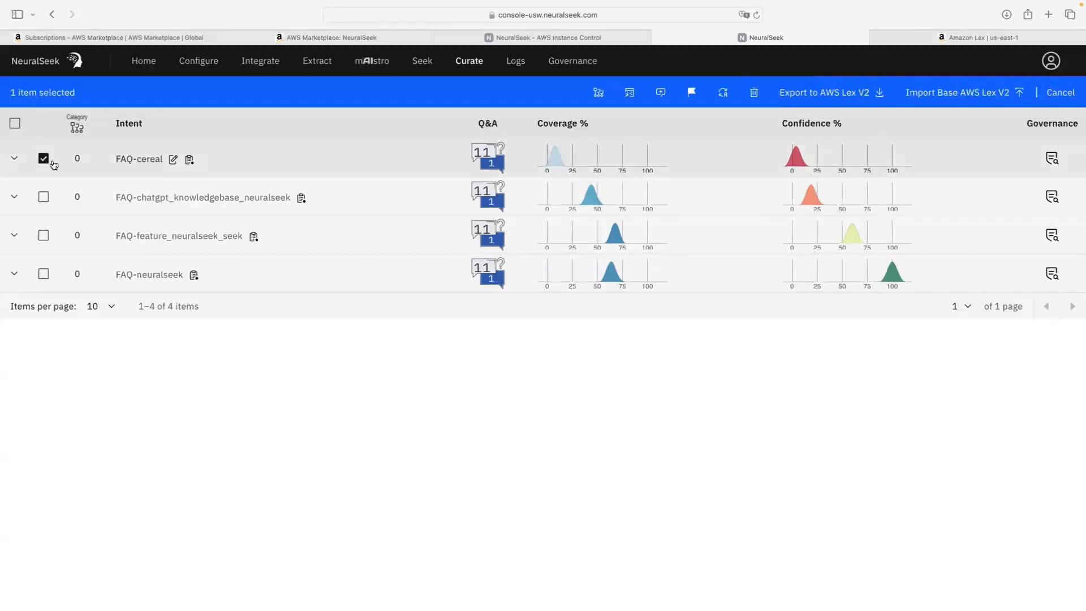
click(16, 124)
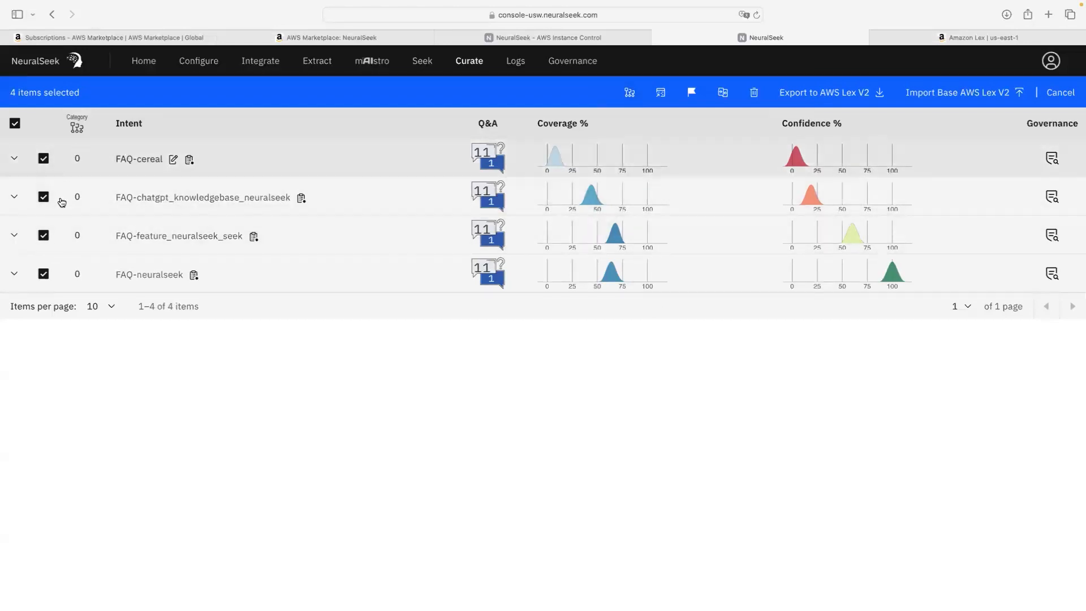
click(629, 95)
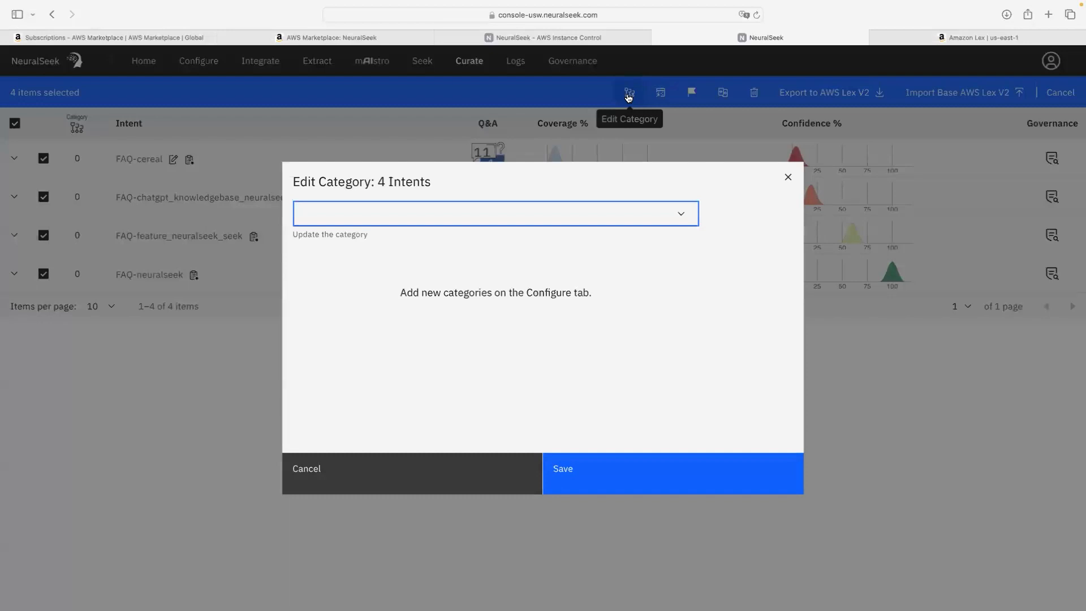
click(788, 177)
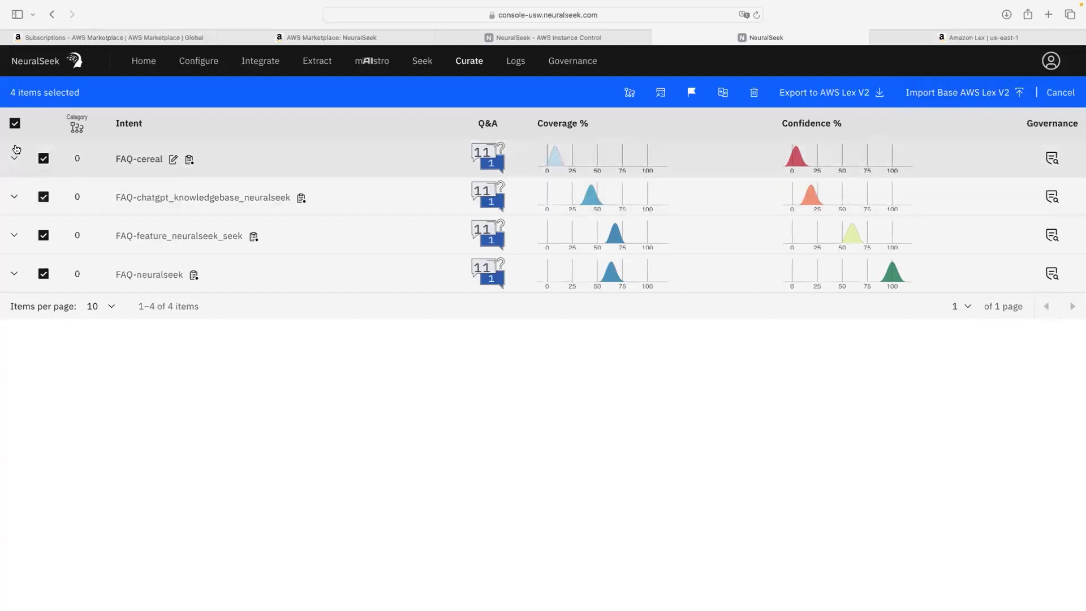
Step: Select only the FAQ-cereal intent and export it to AWS Lex V2
click(14, 124)
click(44, 160)
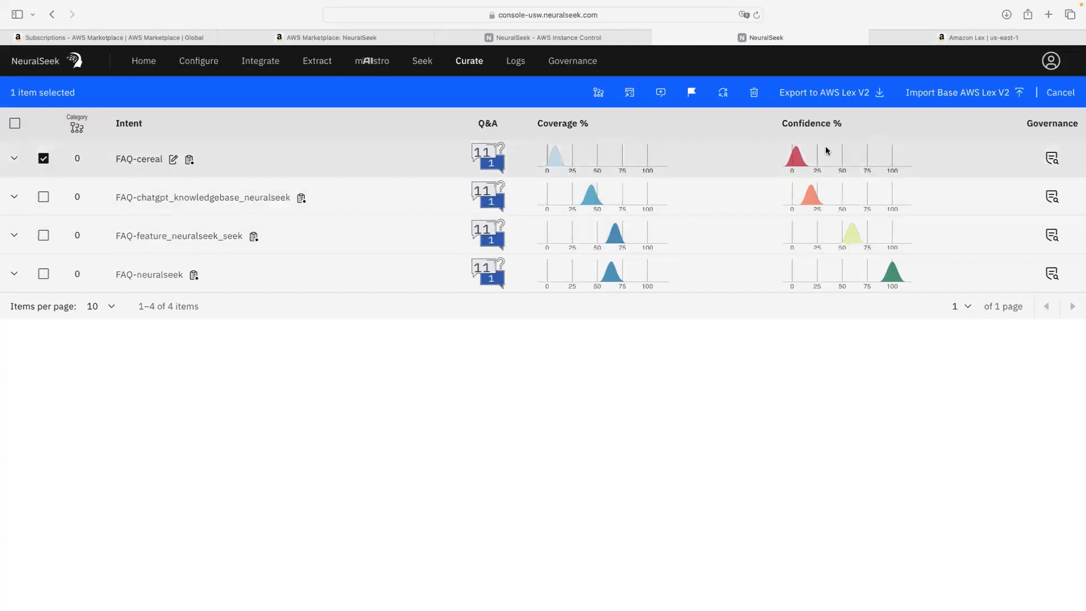
click(852, 96)
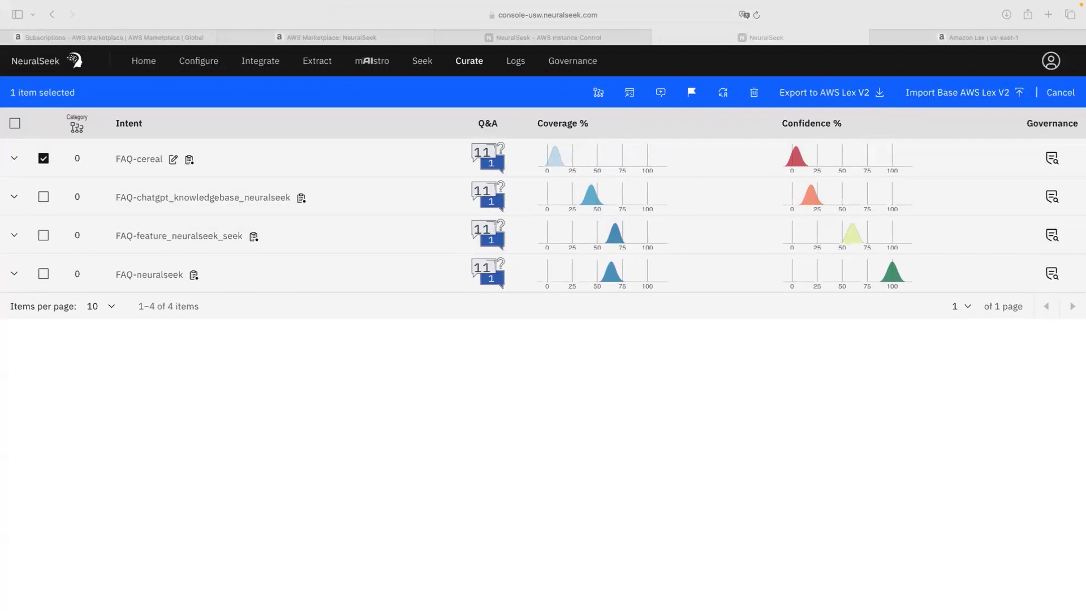
click(931, 39)
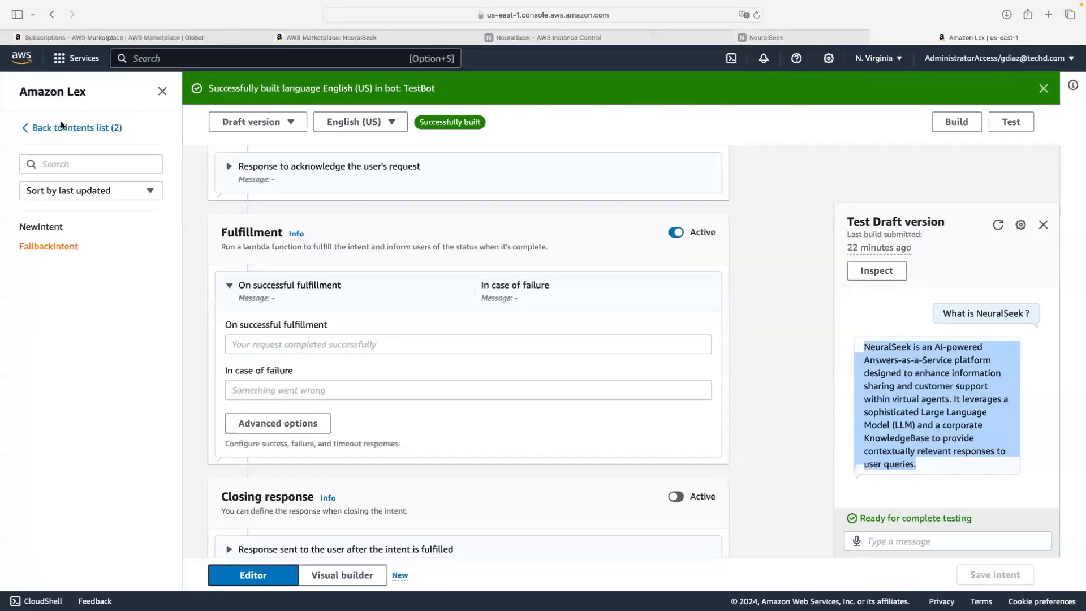
Step: Reload the expired AWS session, sign back in, and reopen Amazon Lex's Bots list
click(25, 127)
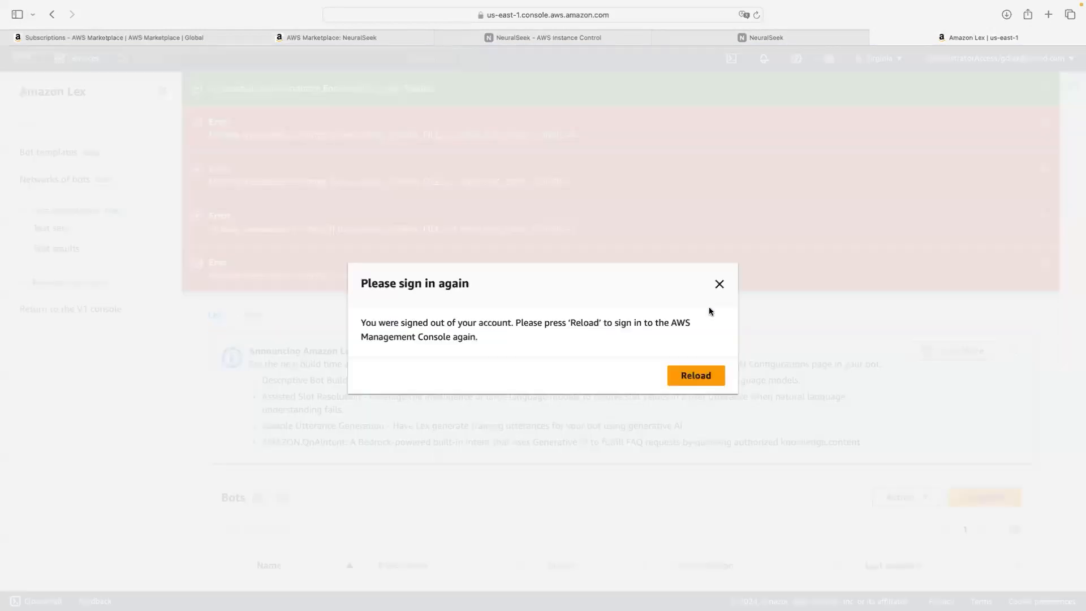
click(703, 371)
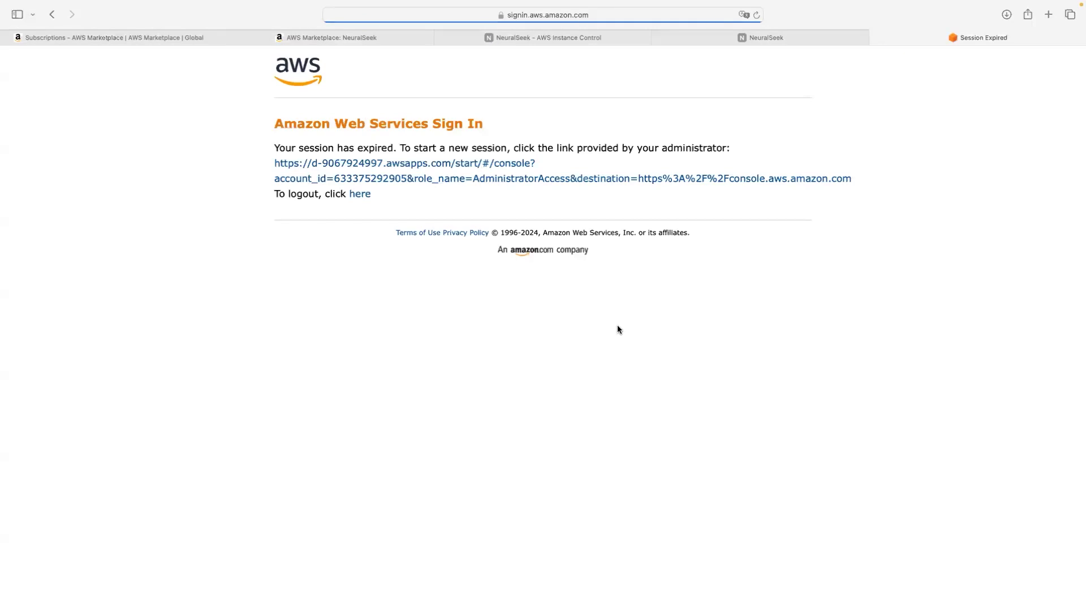
click(403, 180)
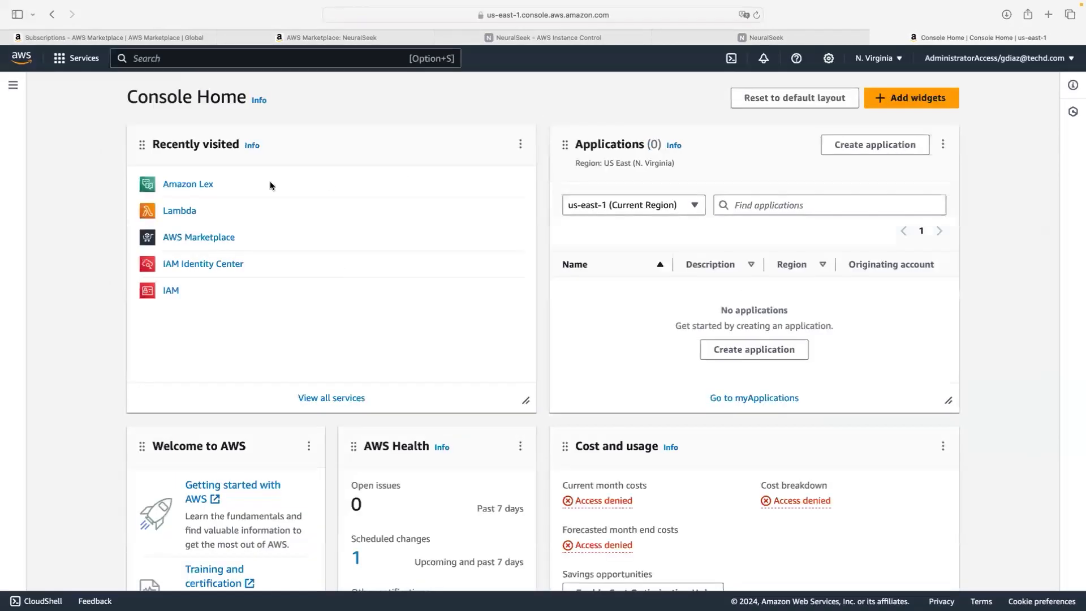
click(189, 185)
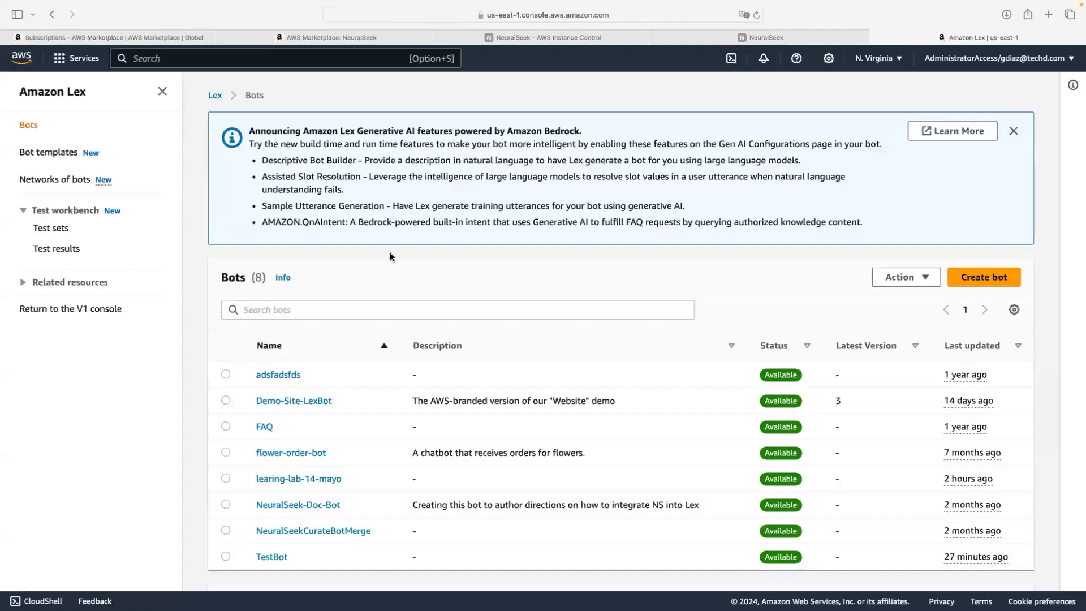
Step: Export the learing-lab-14-mayo bot's Draft version in Lex JSON format
scroll(390, 254, down, 3)
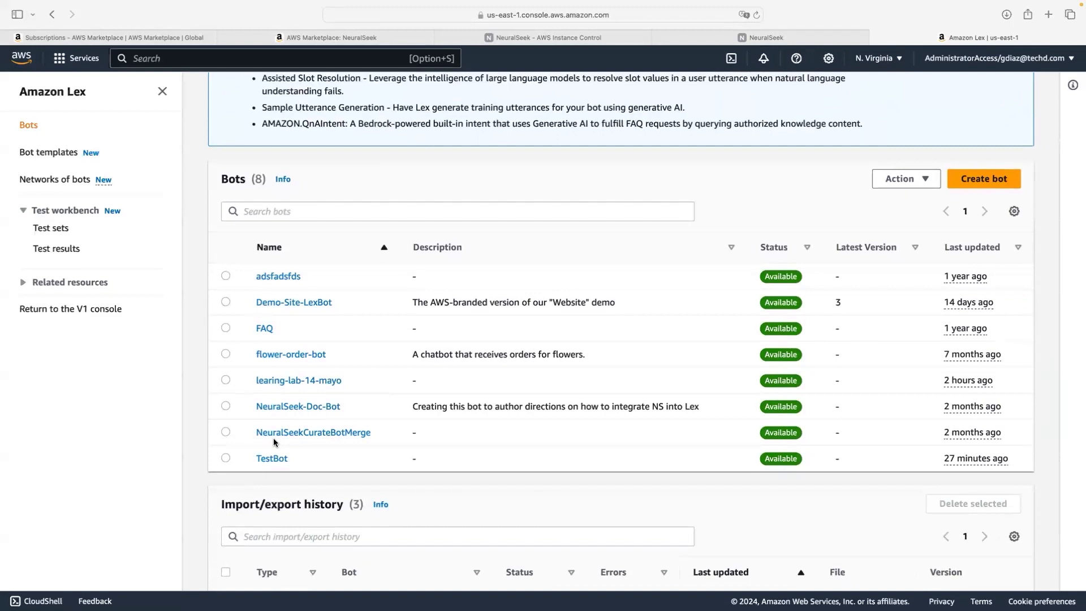
click(226, 381)
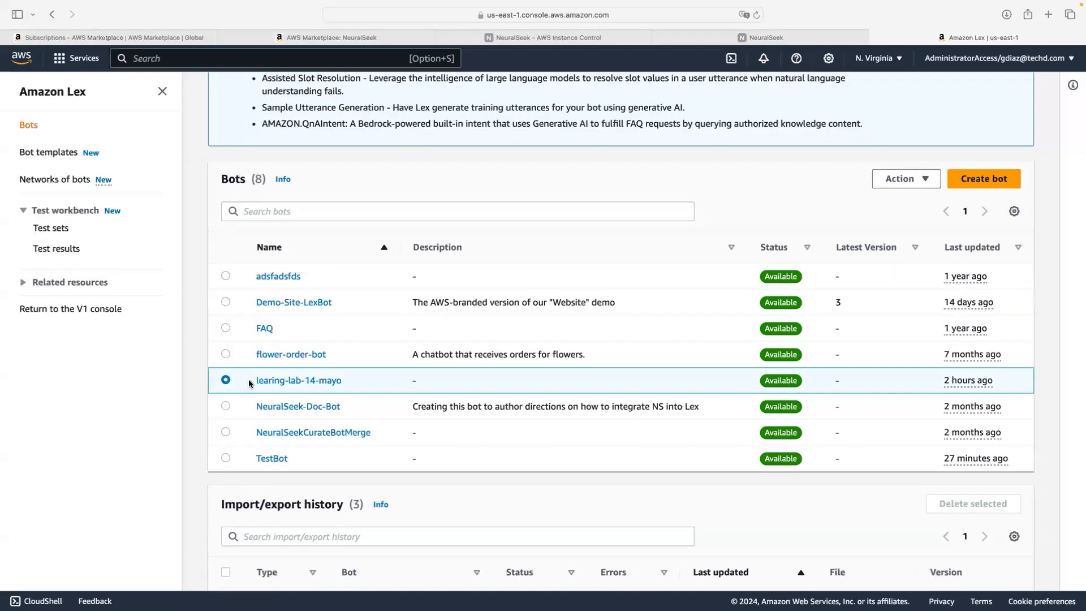
scroll(249, 383, down, 3)
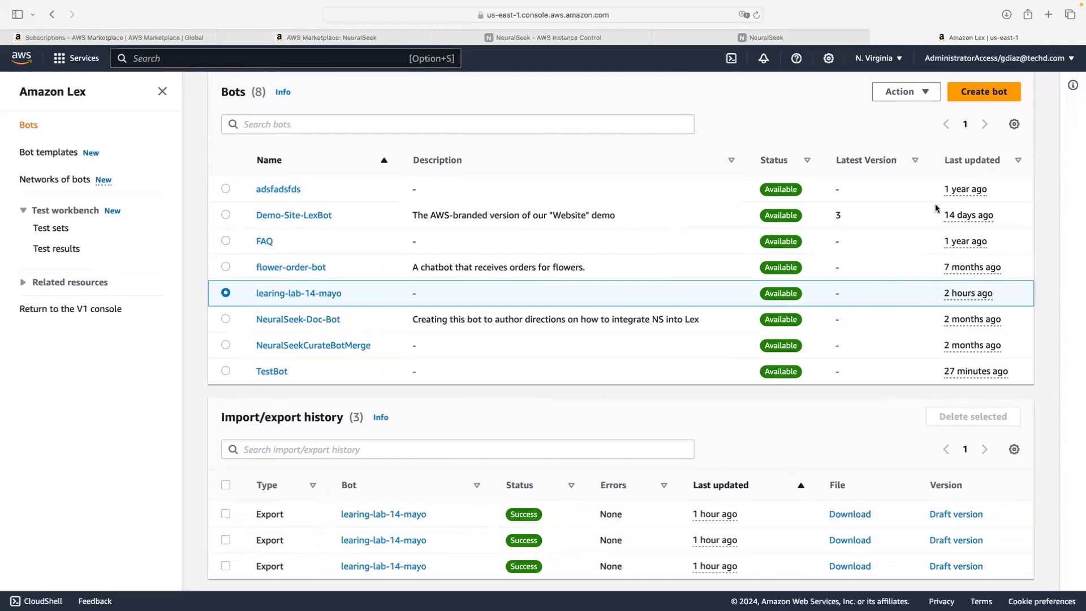
click(915, 93)
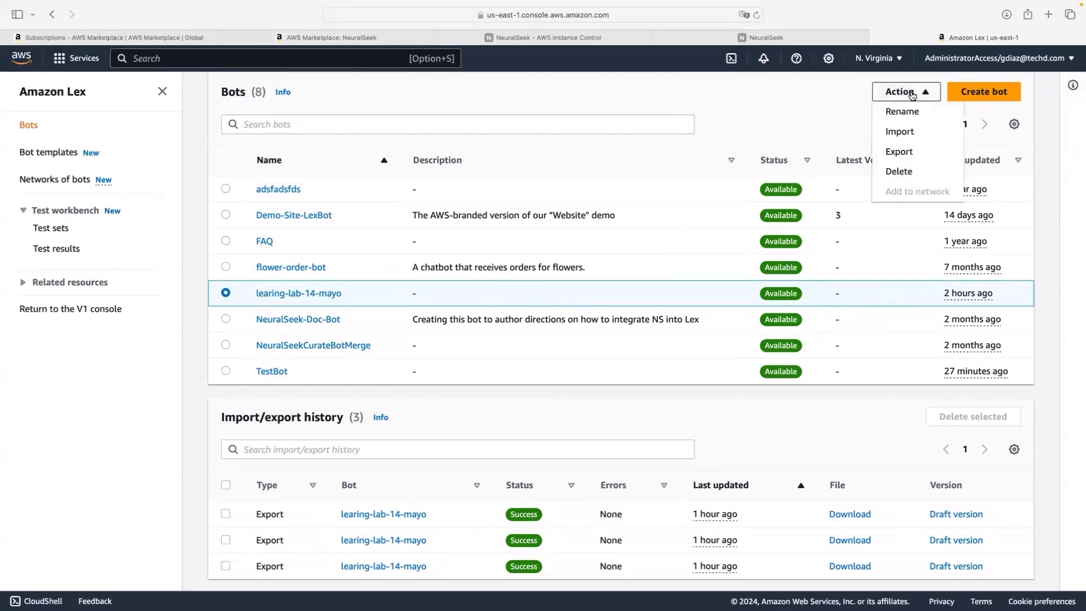
click(907, 156)
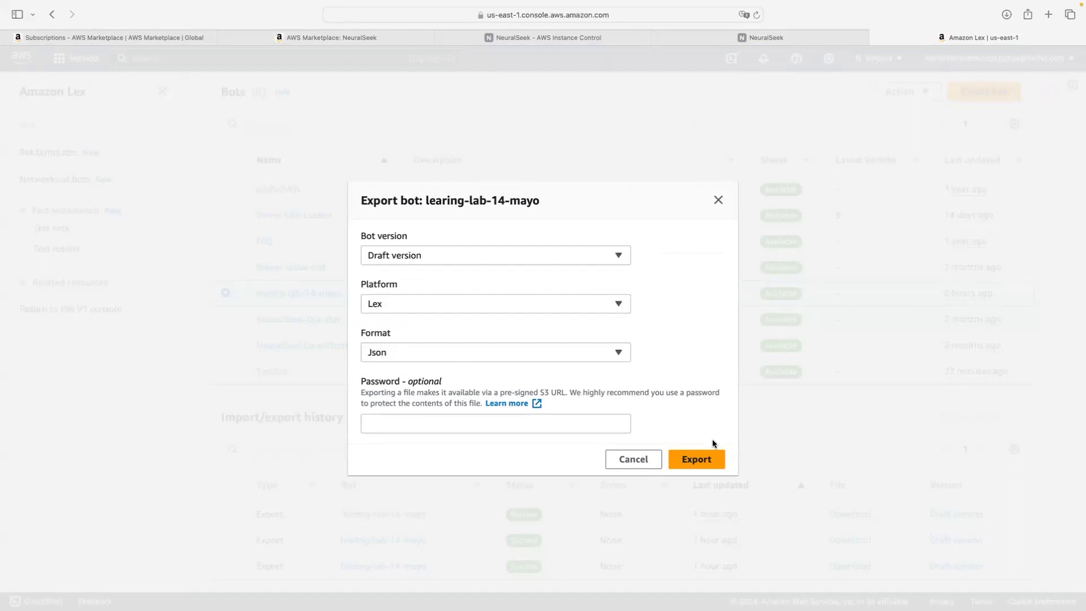
click(706, 467)
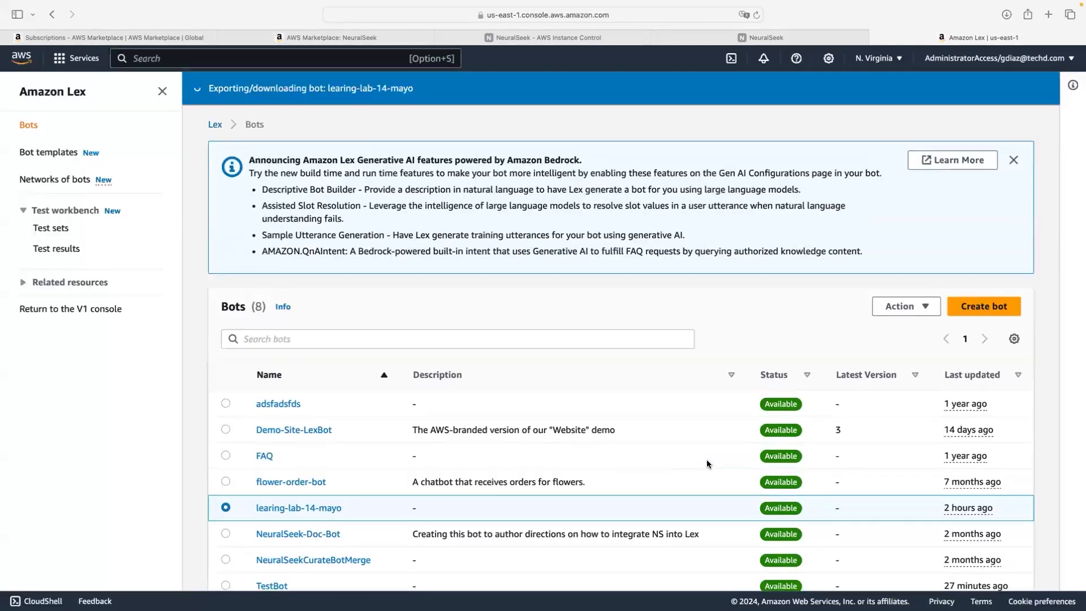
click(743, 38)
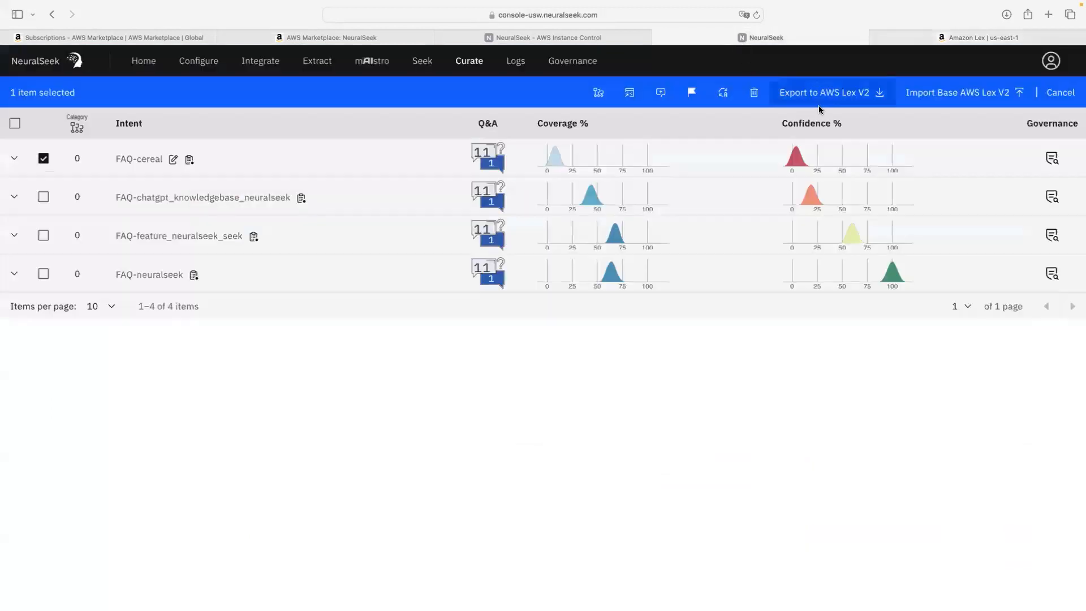
Step: Upload learing-lab-14-mayo-DRAFT.zip from the Learning Lab folder as the base AWS Lex V2 bot
click(43, 160)
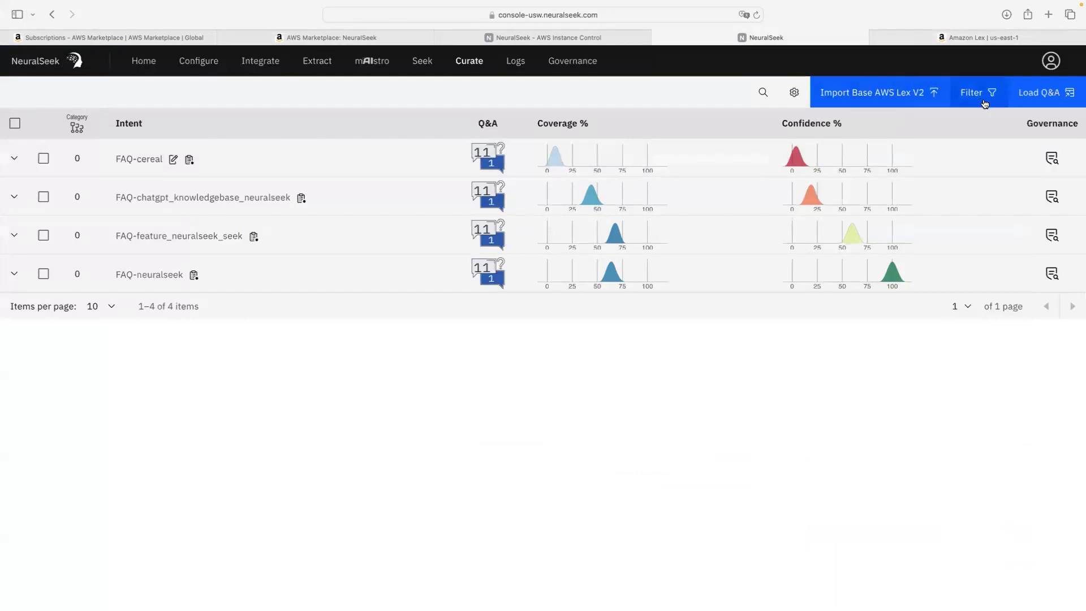
click(900, 95)
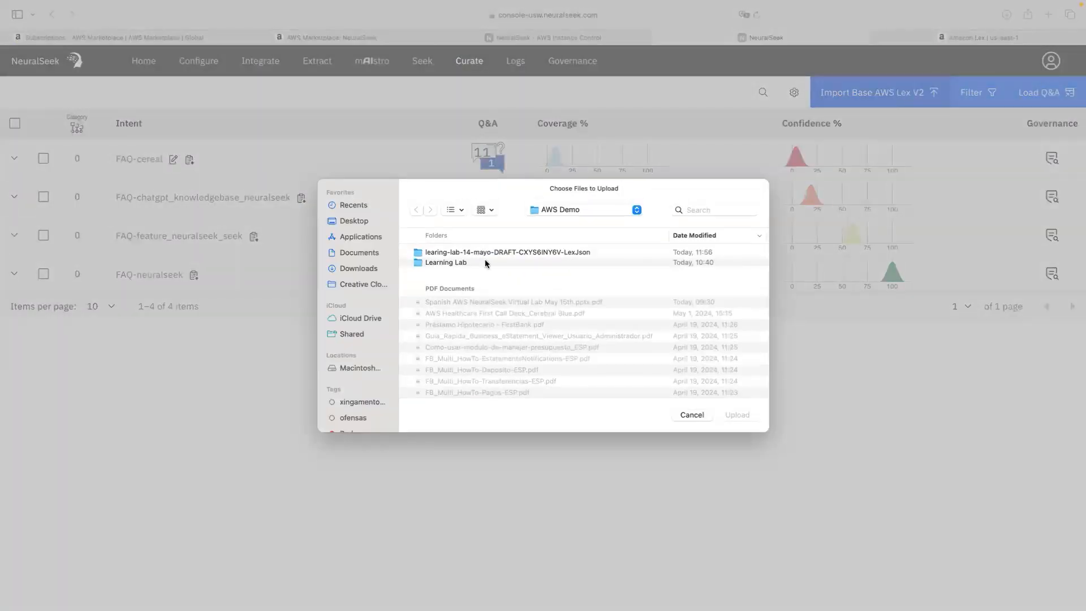
click(485, 262)
double_click(485, 263)
click(492, 253)
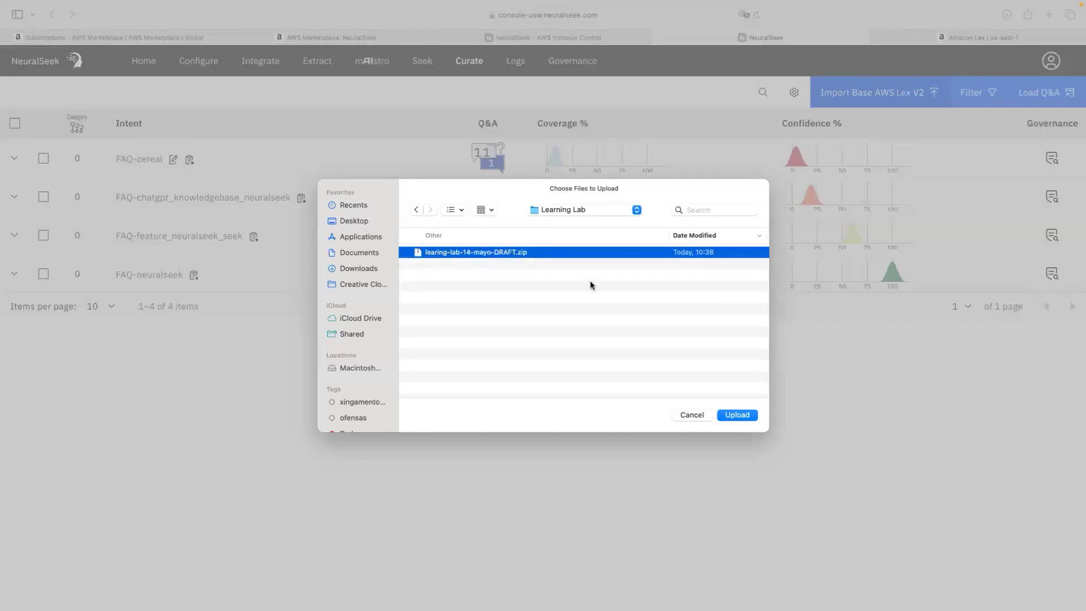
click(738, 414)
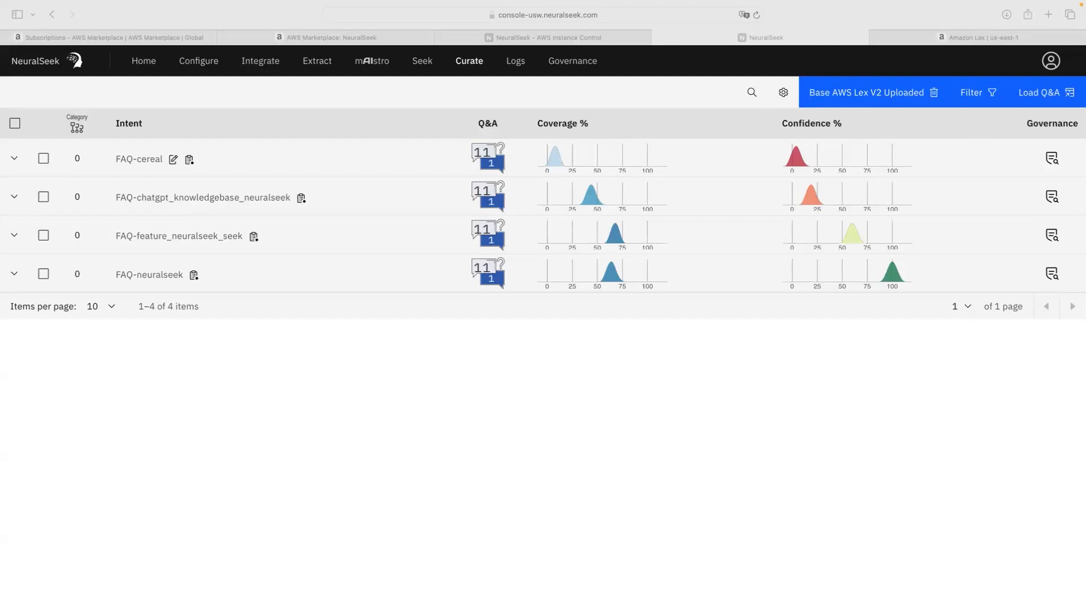
click(206, 66)
Step: Expand the Intent Categorization section on the Configure page, listing only category 0, Other
click(205, 68)
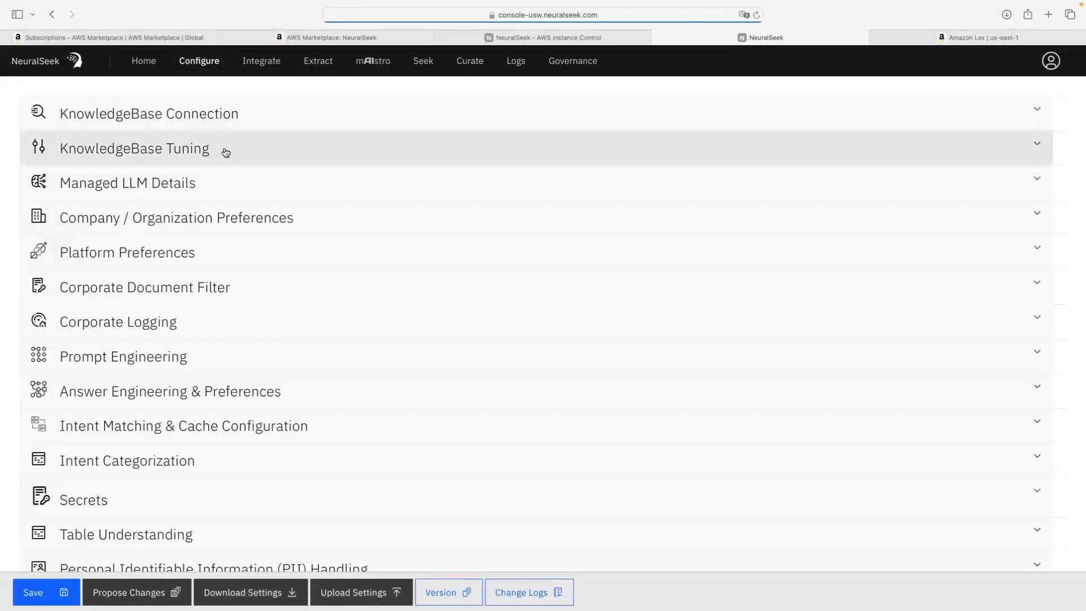
scroll(228, 156, down, 1)
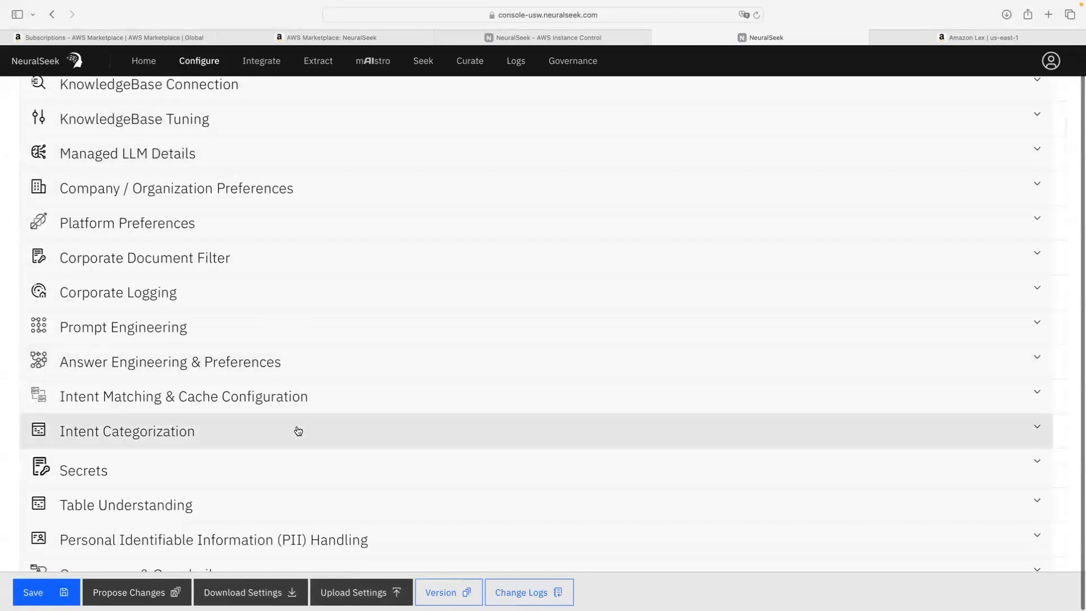
click(296, 431)
scroll(298, 431, down, 3)
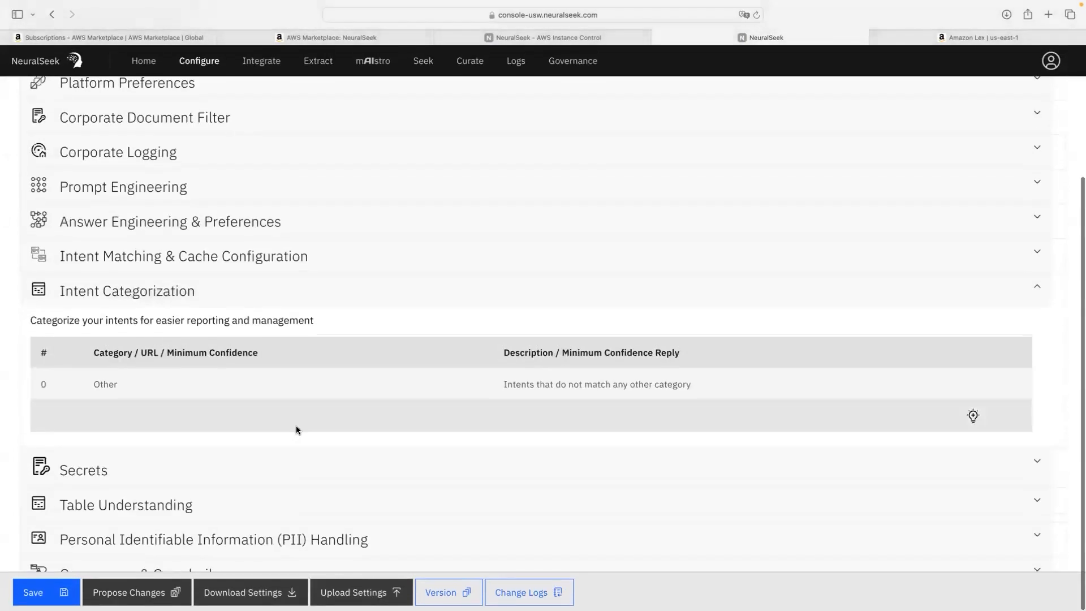
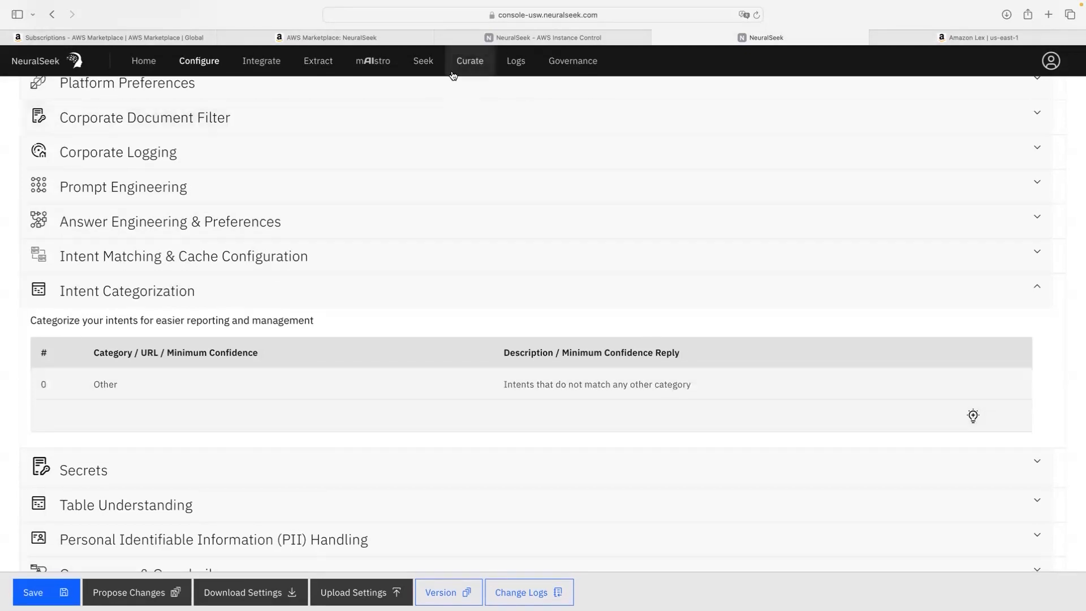
Step: Add a new intent category row named 'Virtual Agents'
click(973, 418)
scroll(619, 378, down, 3)
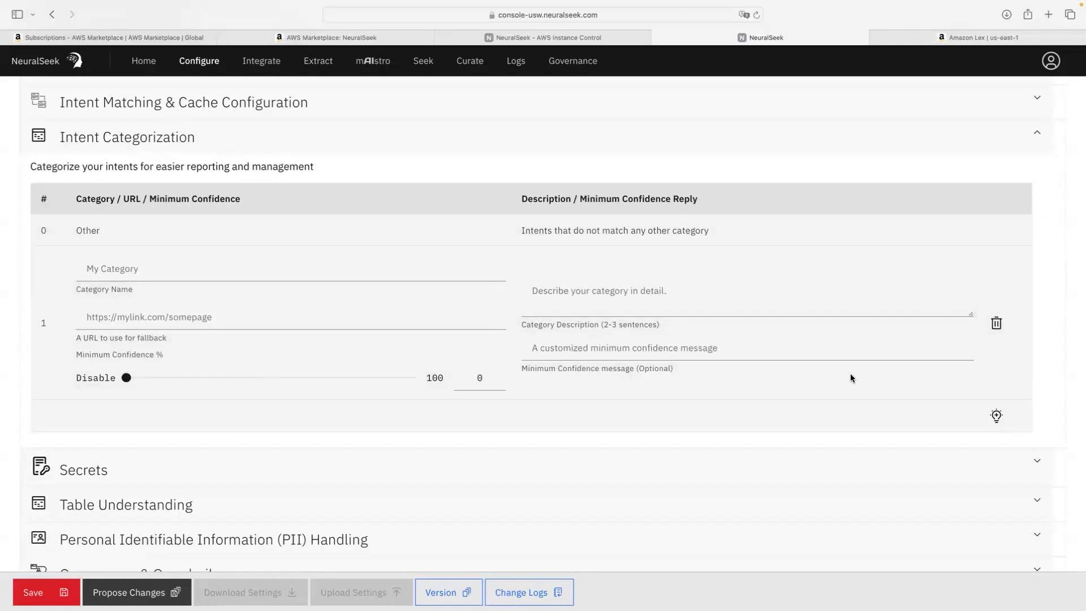
click(358, 270)
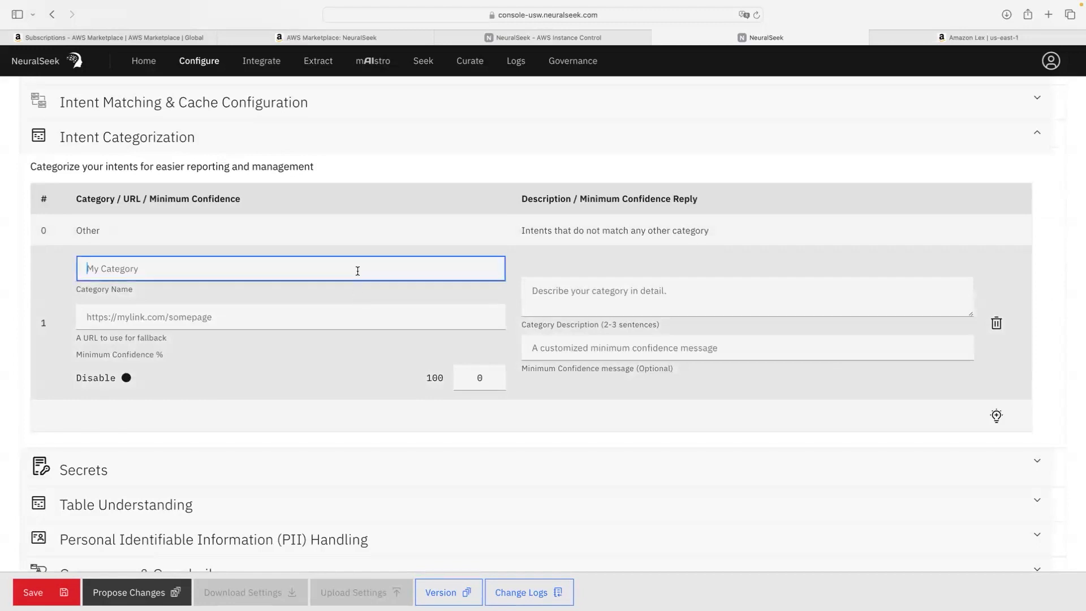
text(Virtual Agent)
key(BackSpace)
key(BackSpace)
key(BackSpace)
key(BackSpace)
text(genty)
key(BackSpace)
text(s)
Step: Paste the documentation fallback URL and the category description into the Virtual Agents row
key(super+Tab)
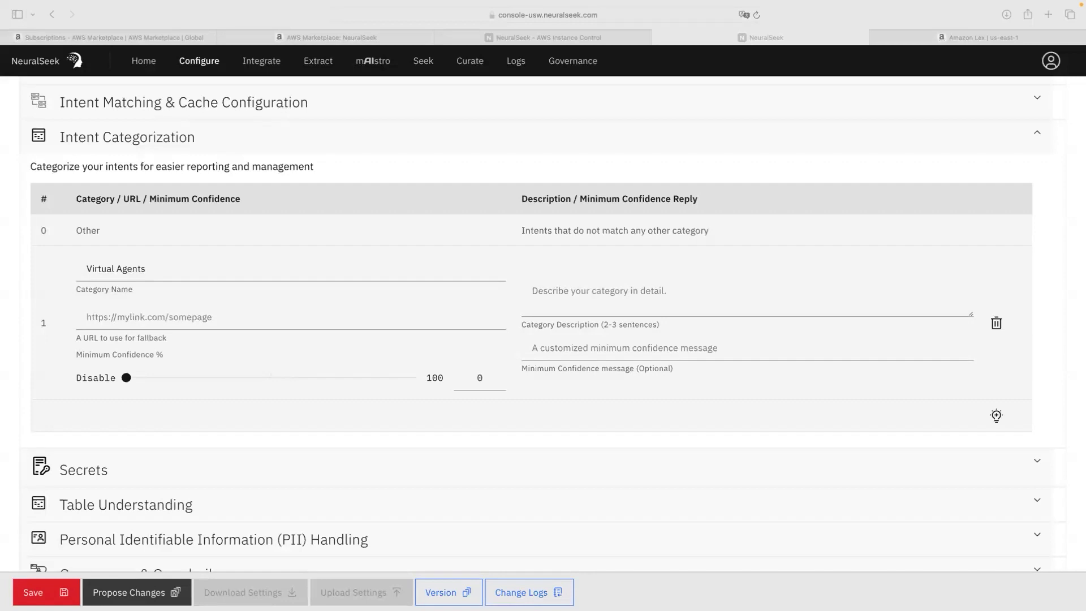
click(198, 318)
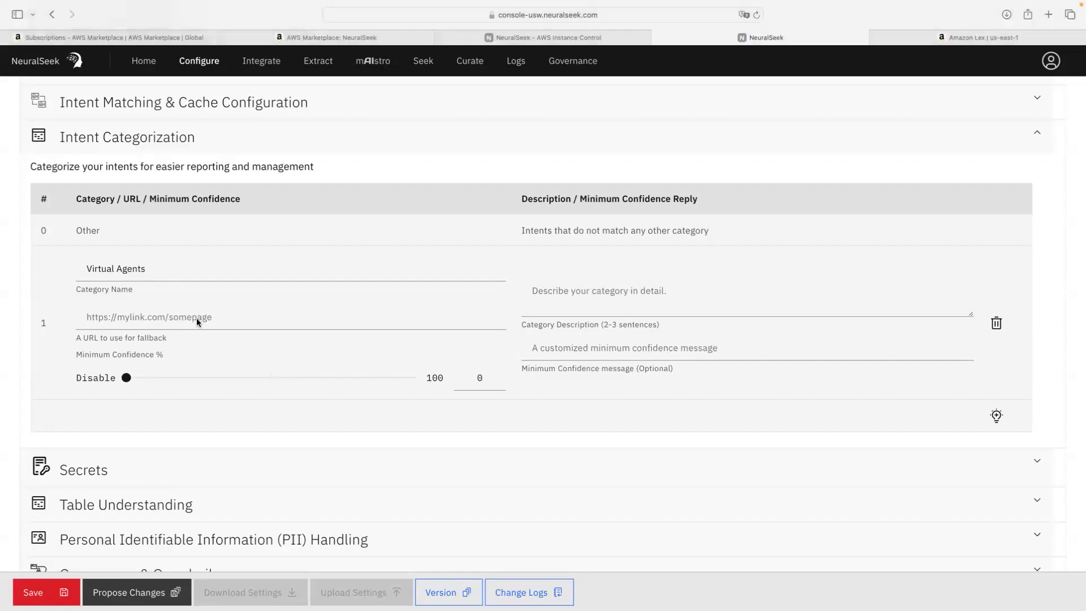
text(https://documentation.neuralseek.com/integrations/supported_virtual_agents/supported_virtual_agents/)
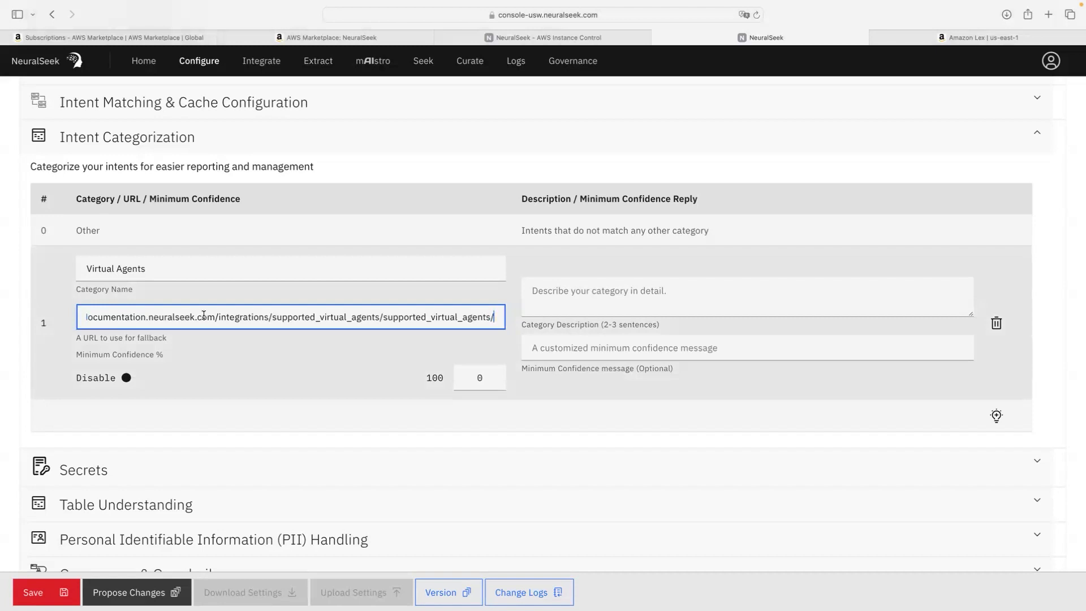
key(super+Tab)
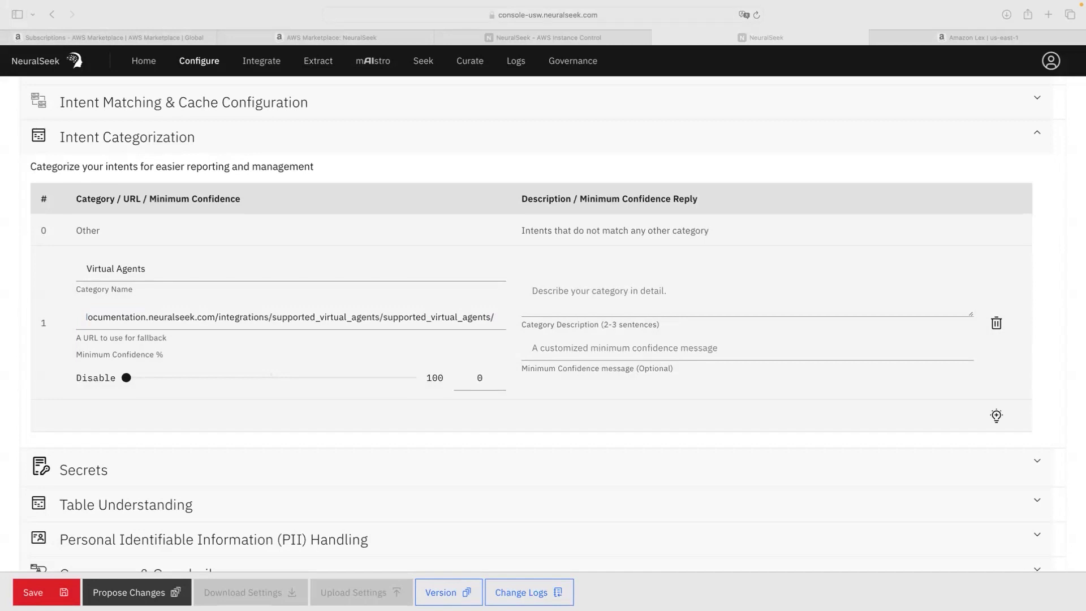
click(732, 296)
text(Virtual Agents that are supported by NeuralSeek)
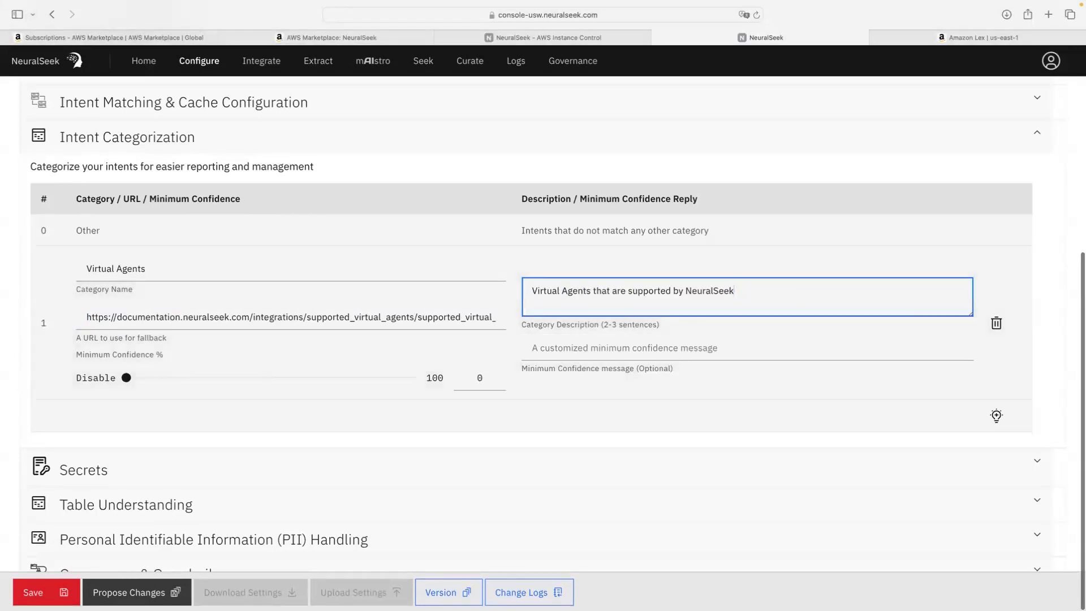
scroll(718, 447, up, 2)
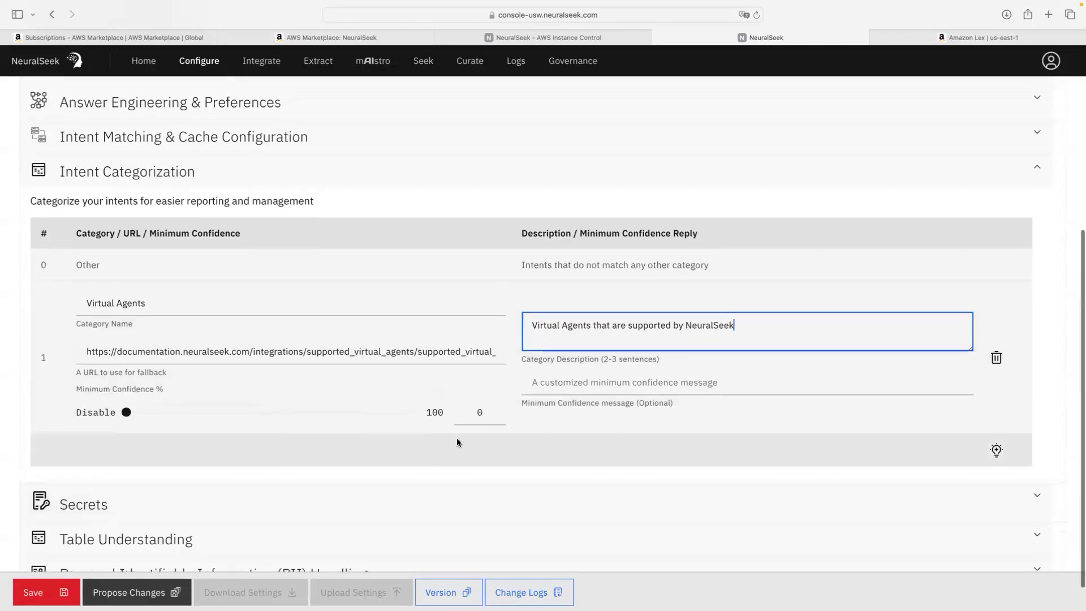
scroll(131, 451, down, 1)
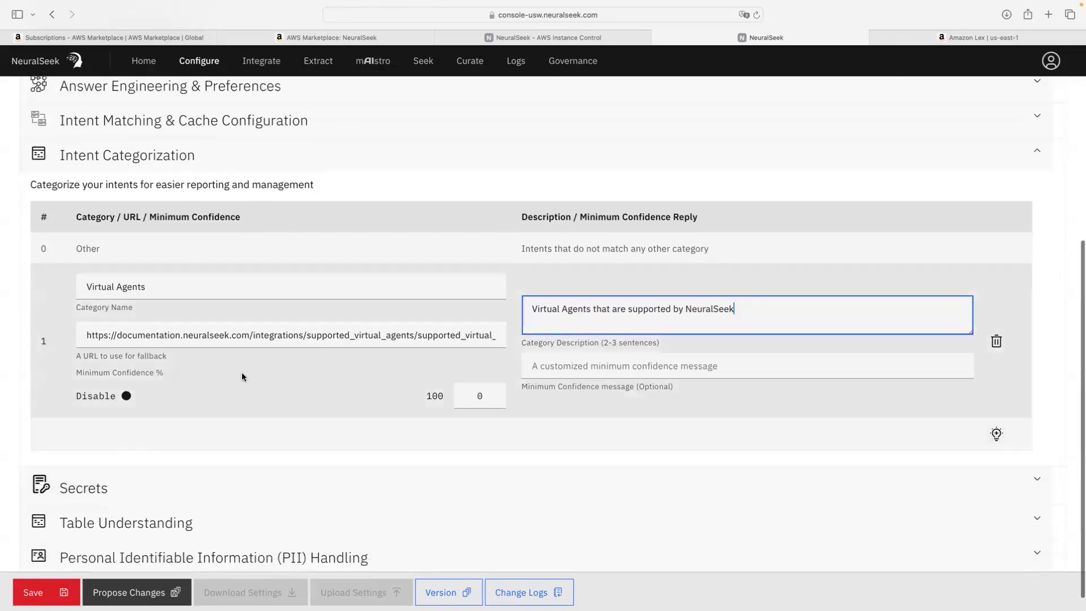
Step: Save the configuration as a new version and dismiss the saved notice
click(34, 593)
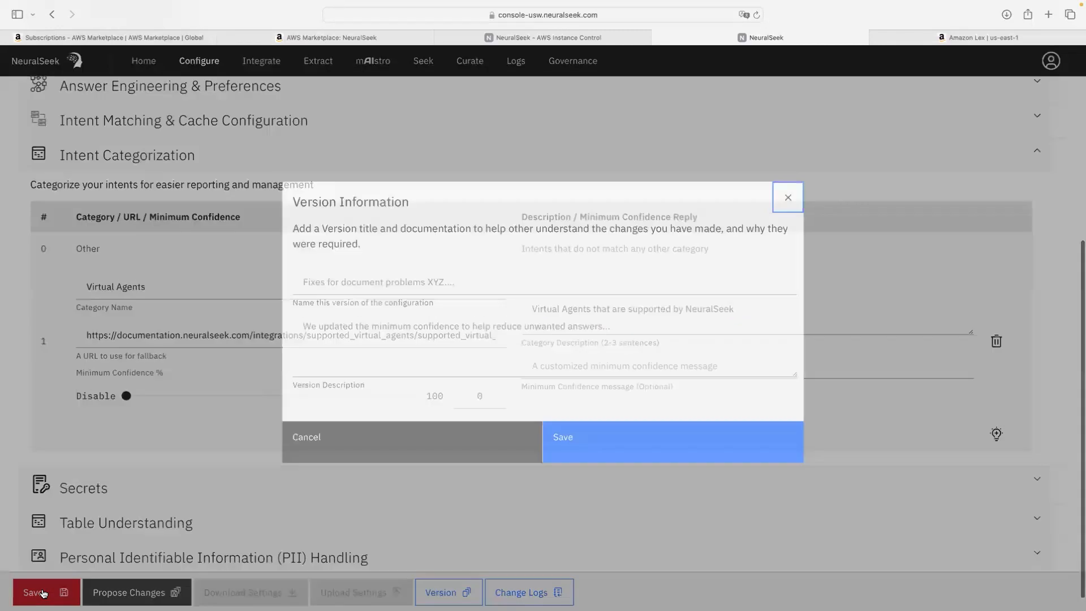
click(669, 456)
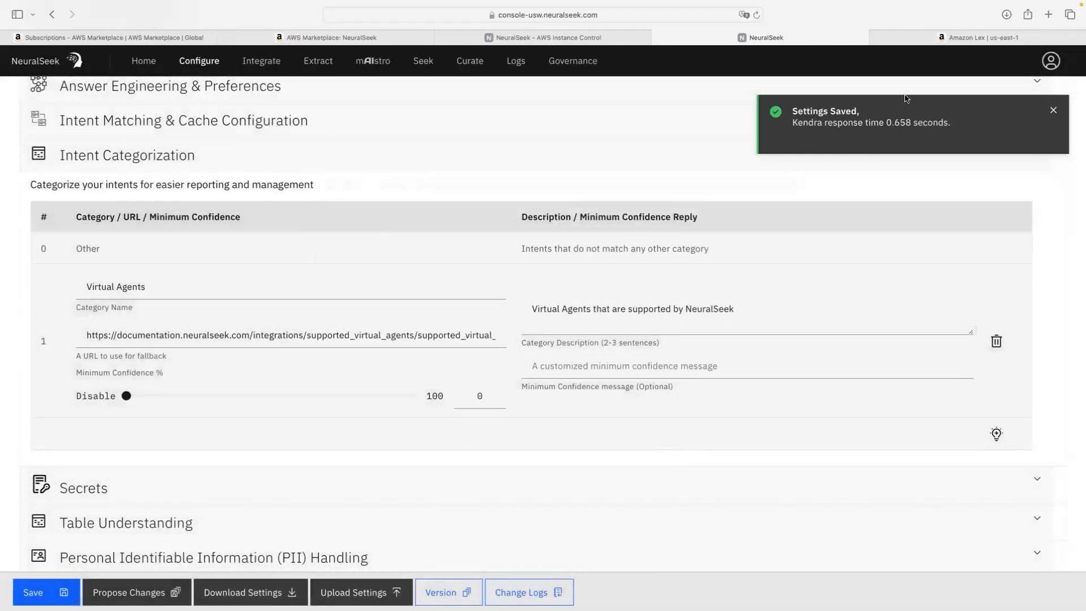
click(1054, 111)
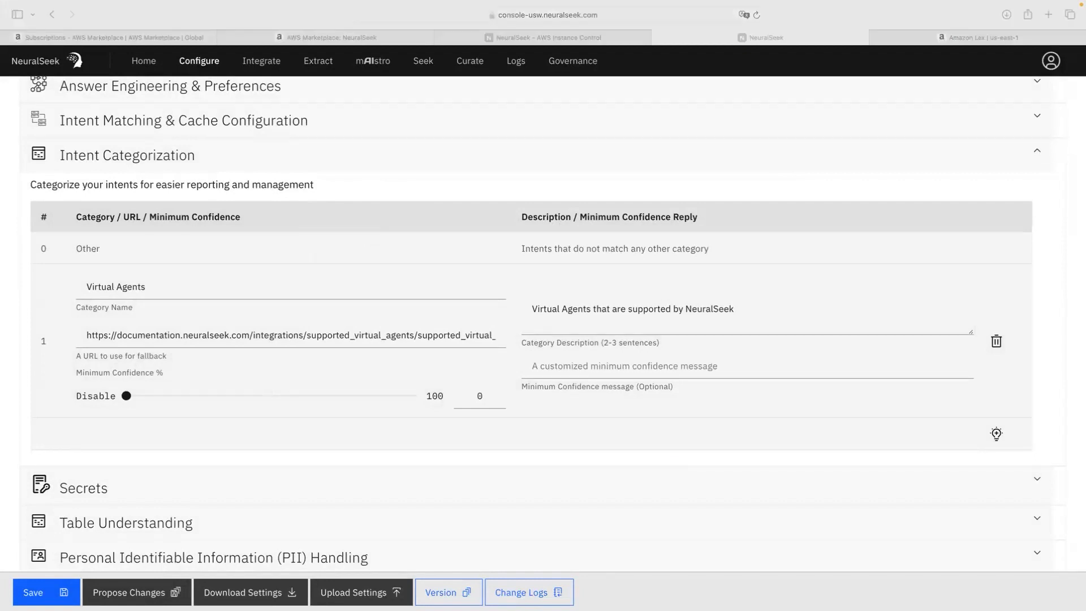
Step: On Seek, replace the cereal question with 'What Virtual Agents are supported by NeuralSeek?' and review the answer
click(425, 65)
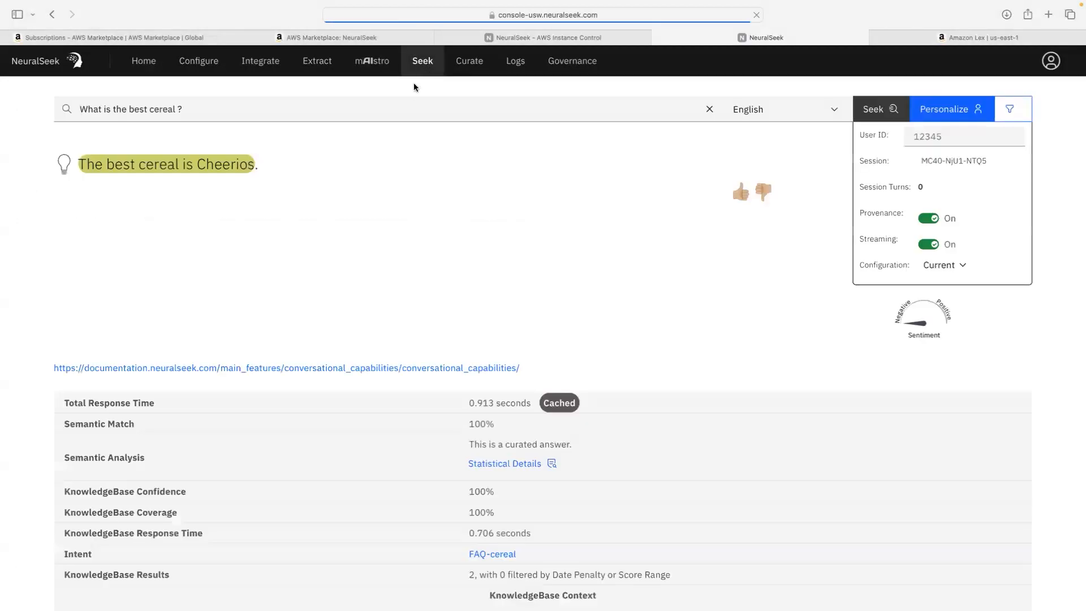
click(709, 108)
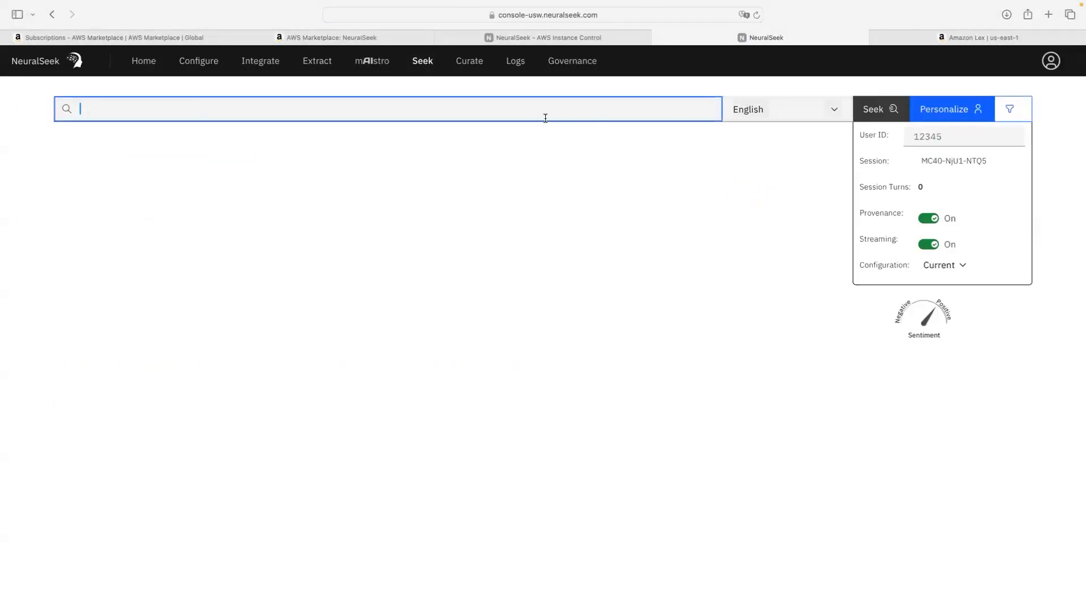
text(What Virtual Agents are supported by NeuralSeek?)
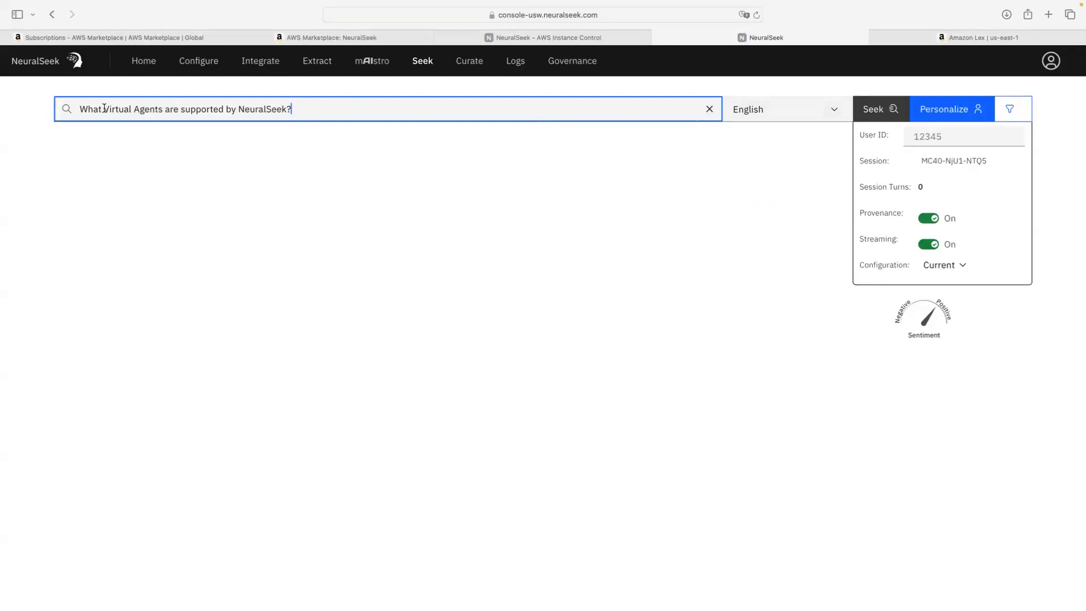
drag(104, 109, 162, 110)
click(332, 109)
key(Return)
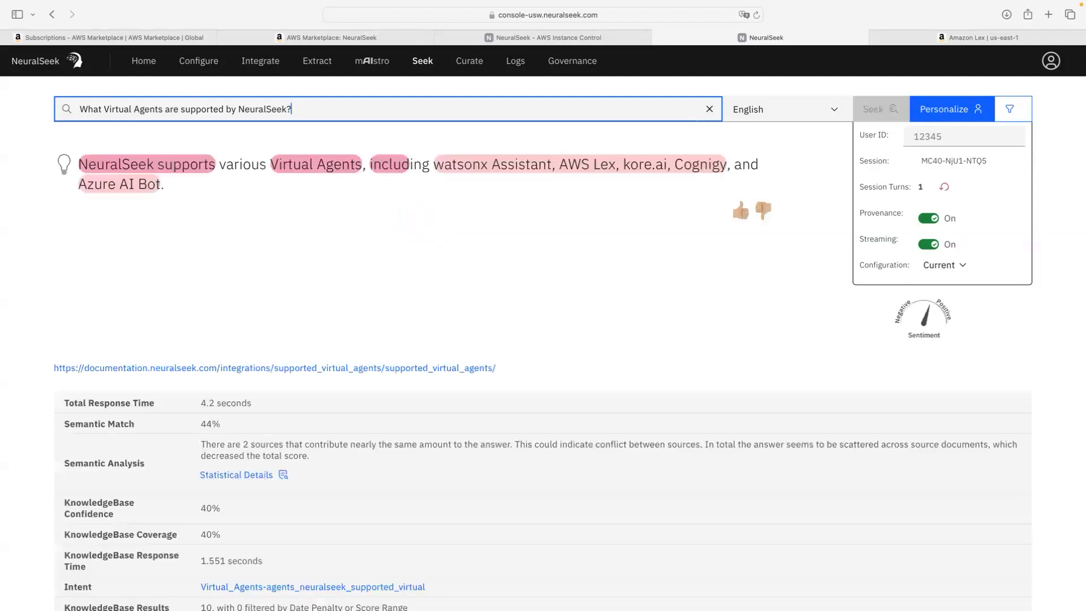
scroll(303, 145, down, 2)
scroll(297, 151, up, 2)
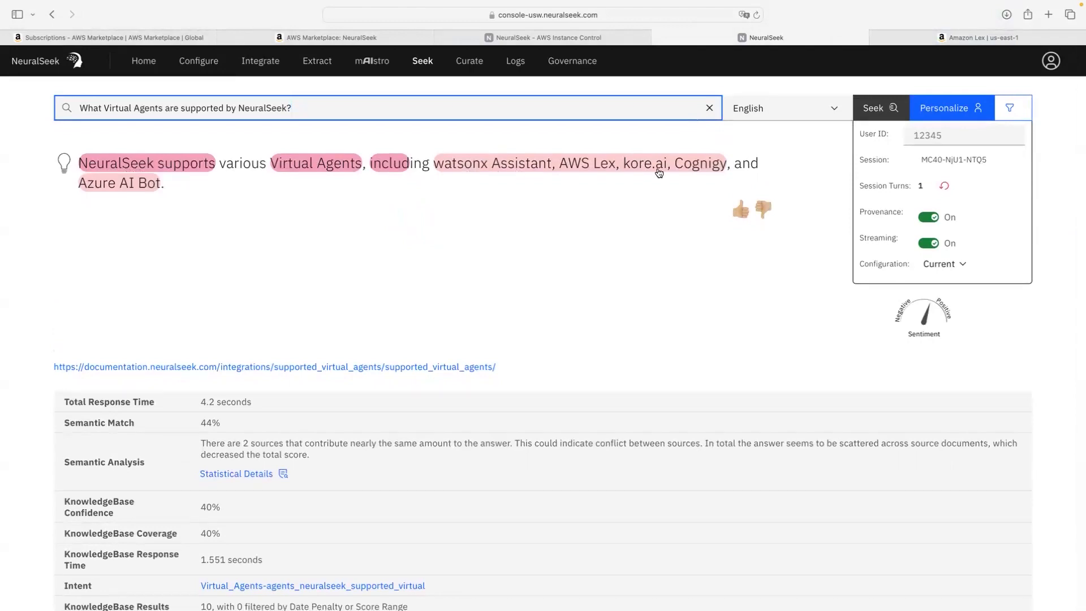
scroll(373, 212, down, 4)
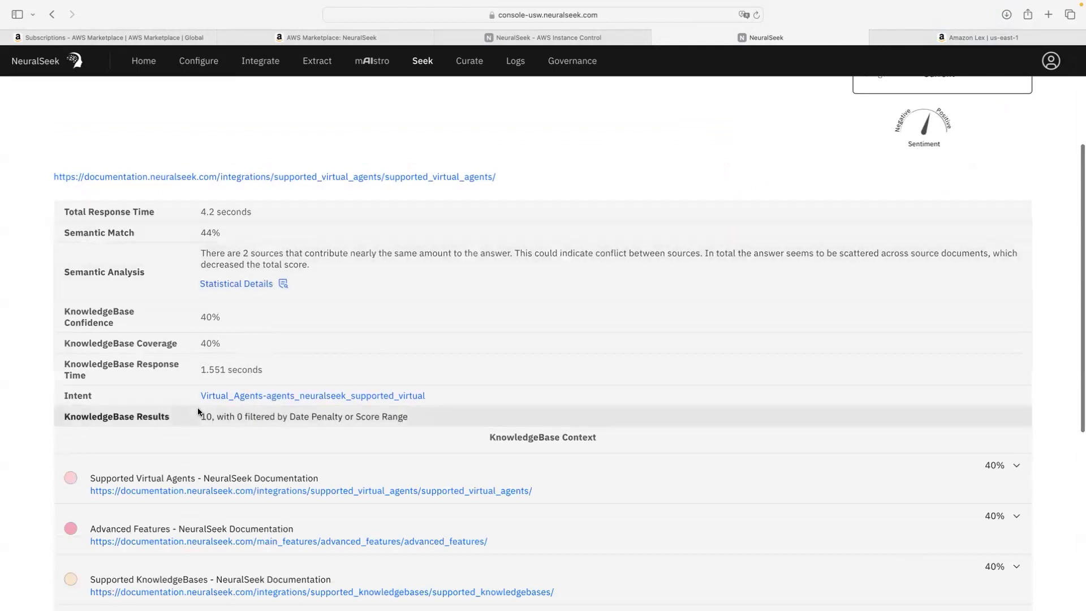
scroll(198, 408, up, 4)
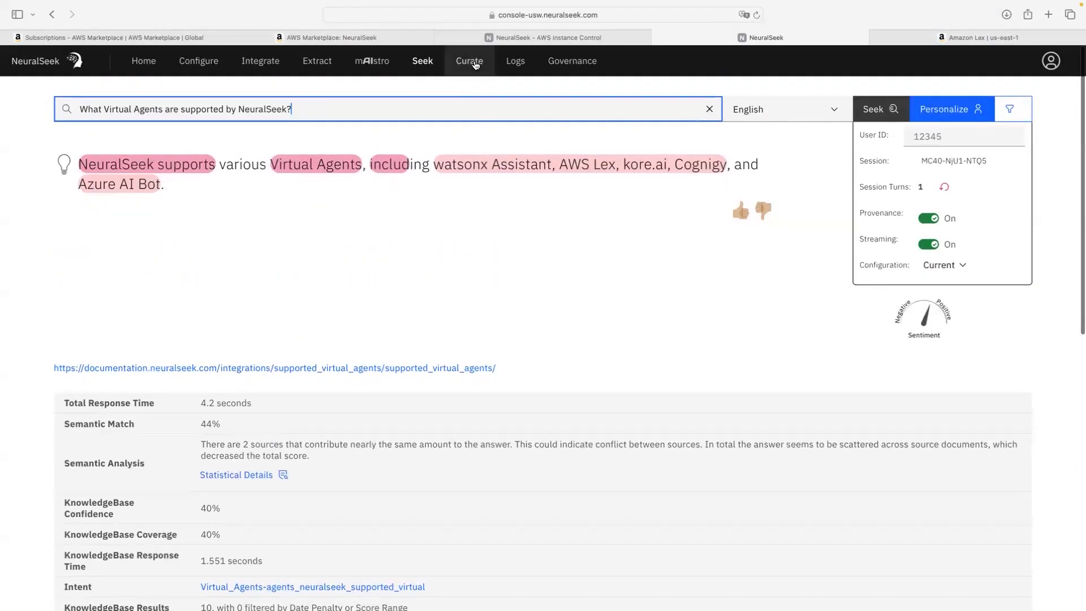
Step: In Curate, expand the Virtual_Agents intent to show its 11 example questions and answer
click(476, 65)
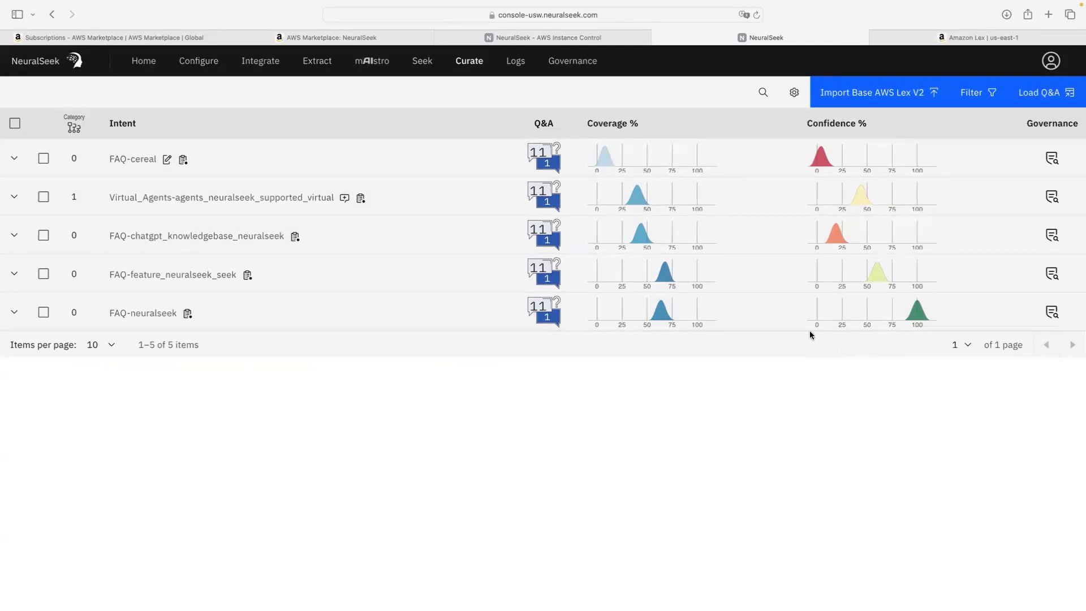
click(15, 198)
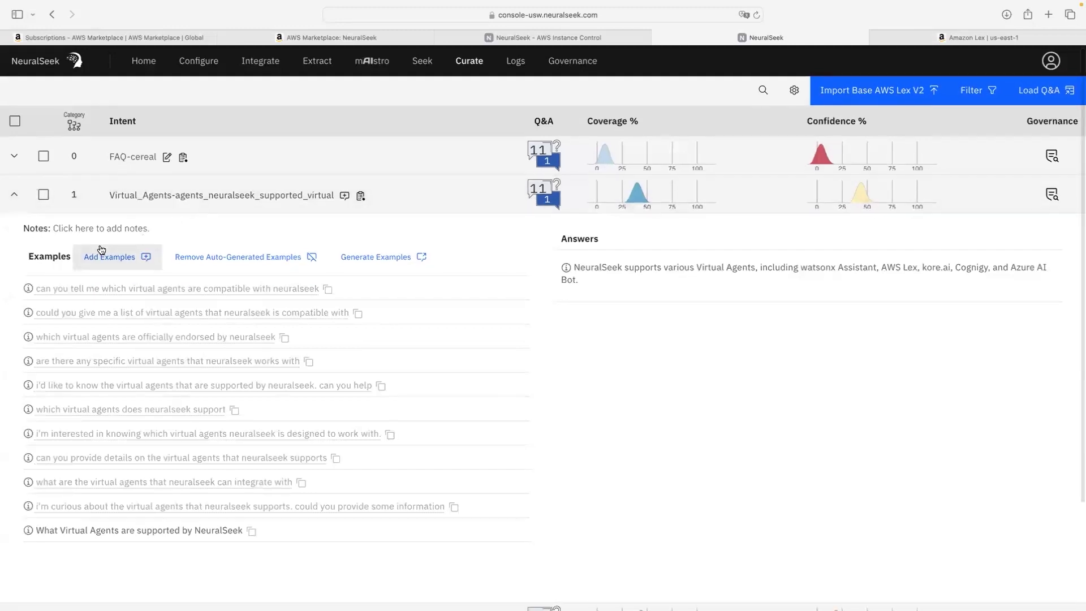
scroll(101, 252, down, 1)
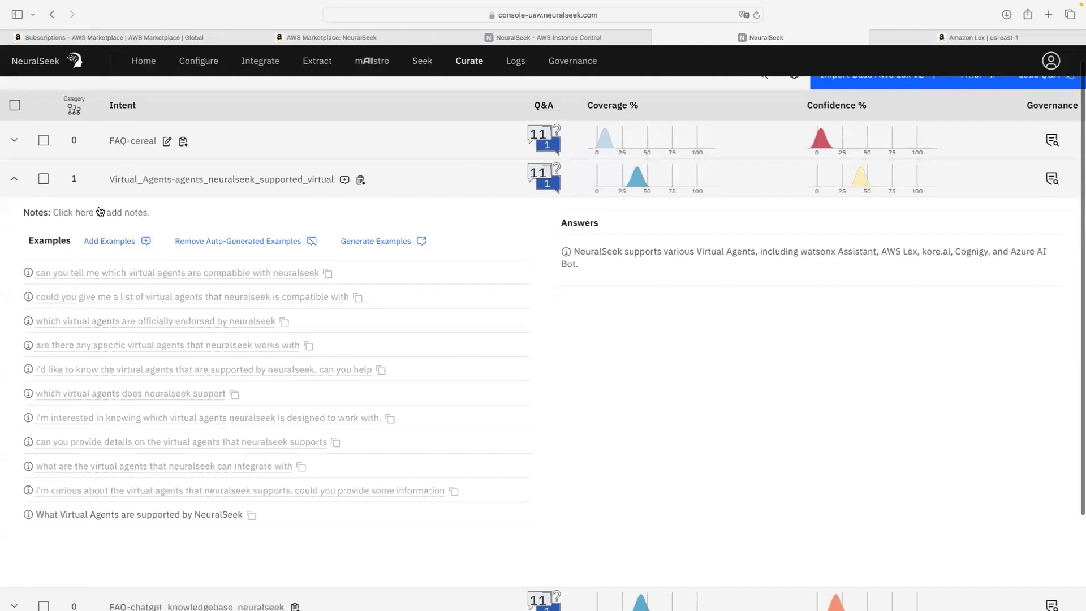
Step: Open the Virtual_Agents intent's notes editor and cancel without changes
click(100, 211)
click(523, 249)
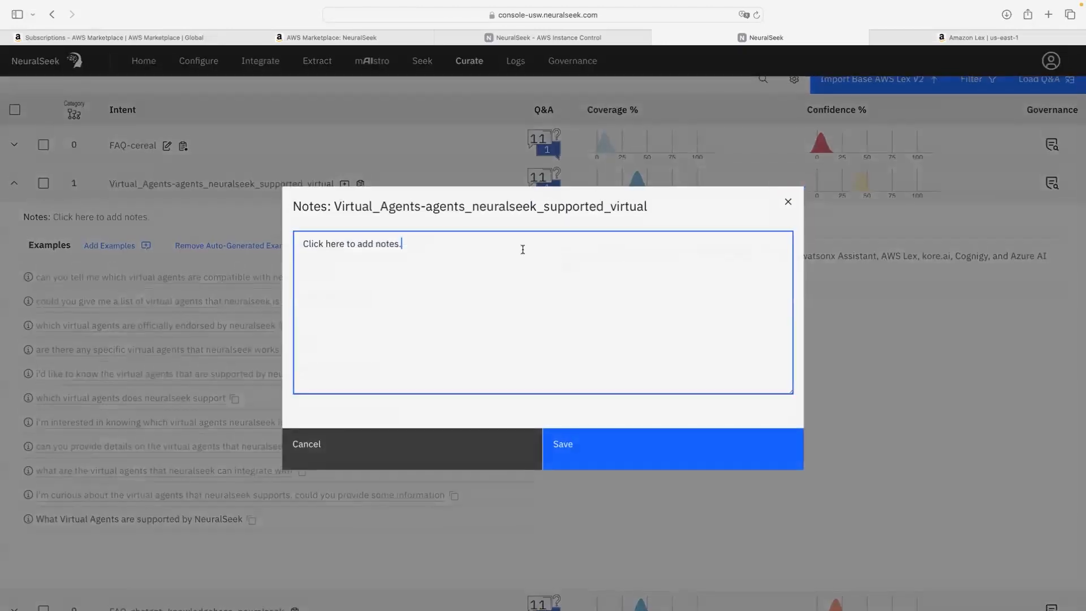
click(479, 447)
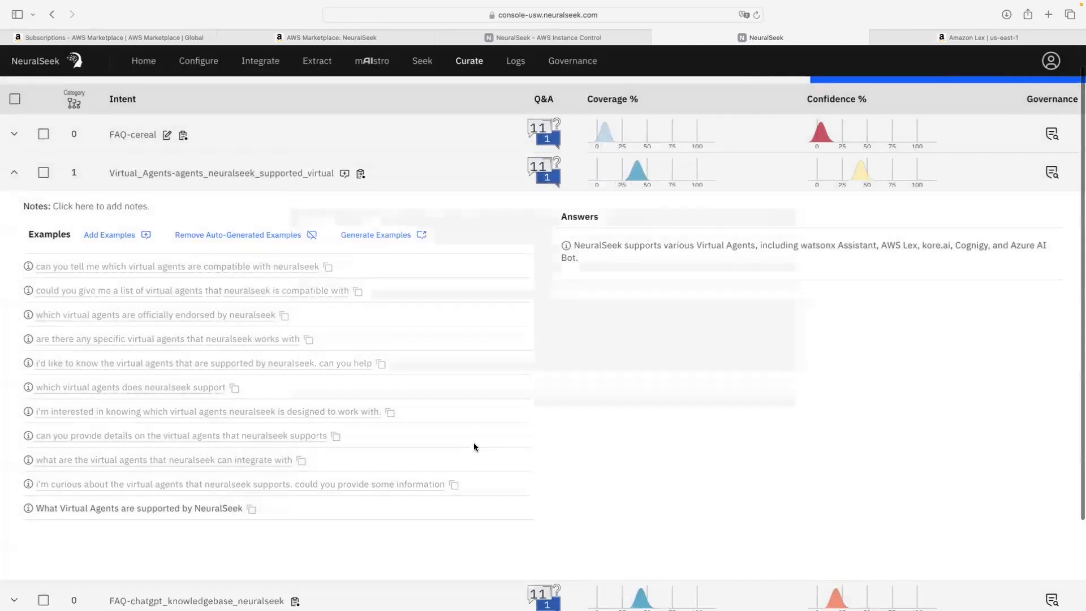
scroll(475, 447, down, 5)
scroll(474, 447, up, 5)
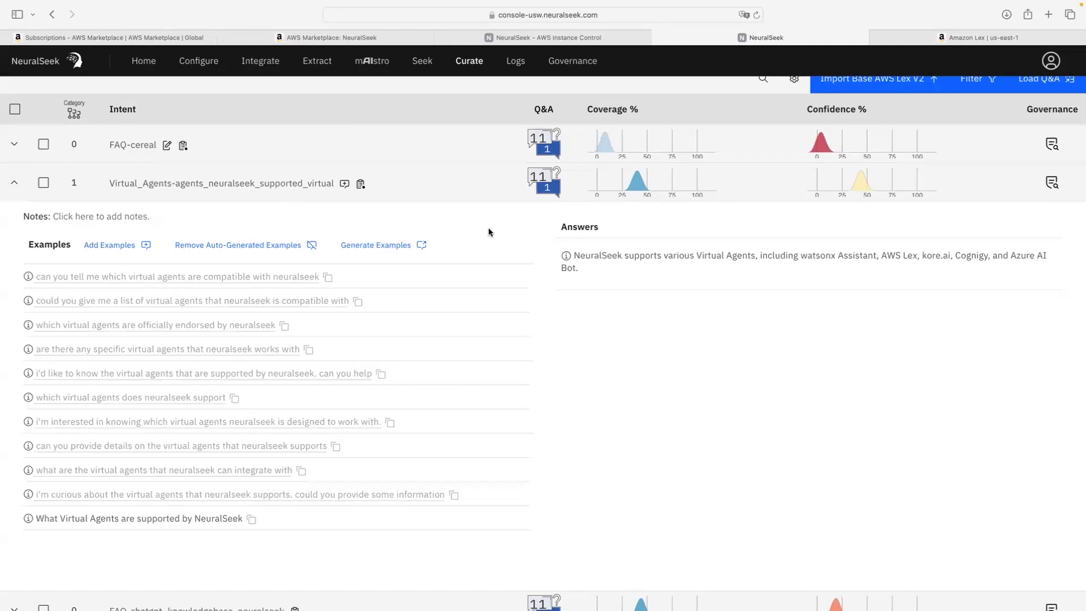
scroll(369, 249, up, 1)
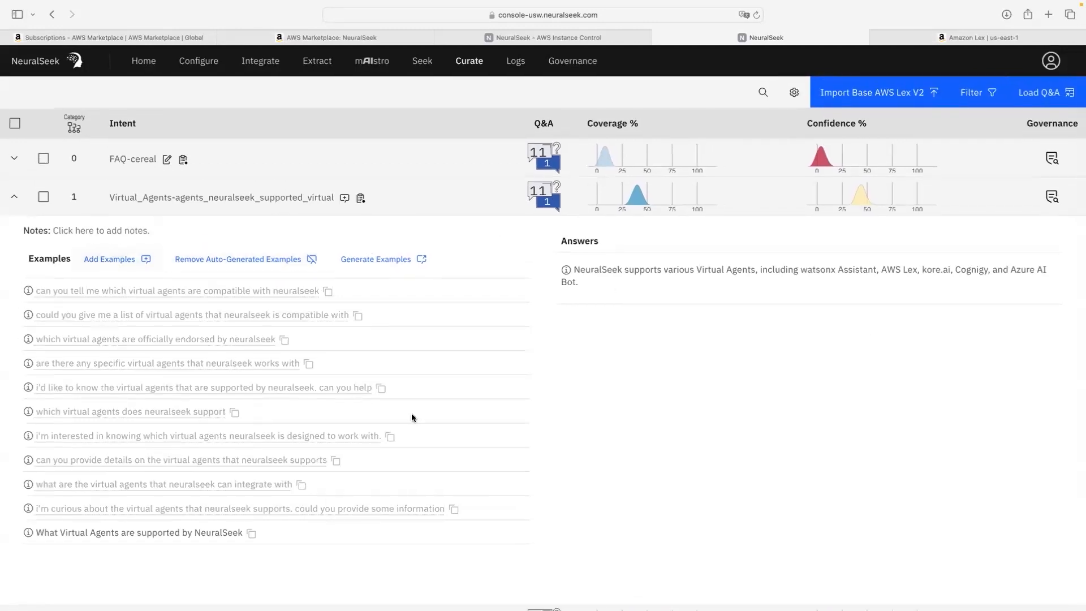
Step: Compare Governance intent analytics for Other versus Virtual Agents, then return to Configure
click(14, 196)
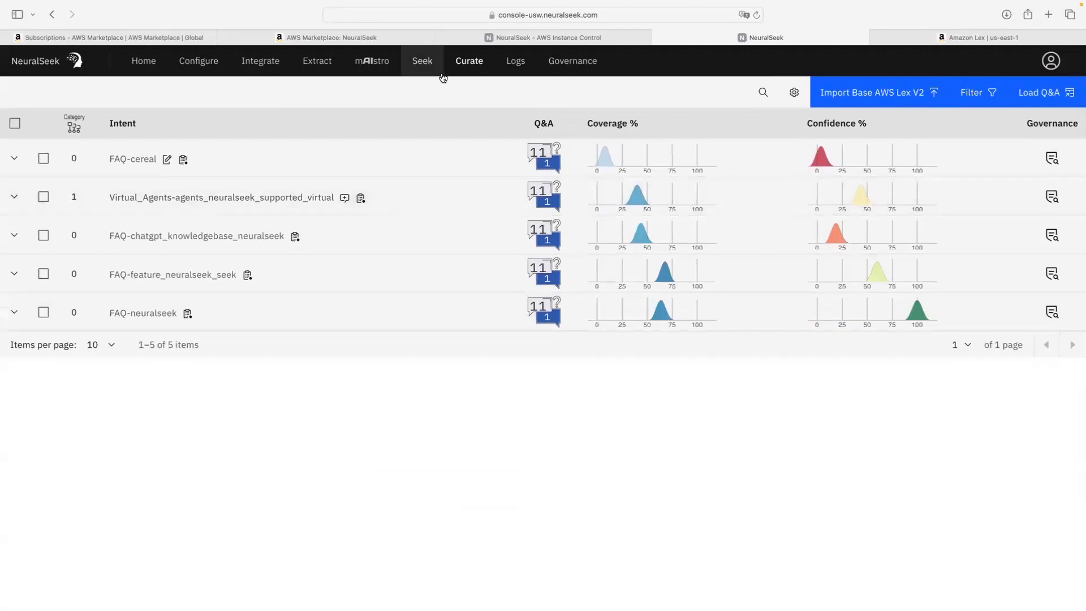
click(508, 64)
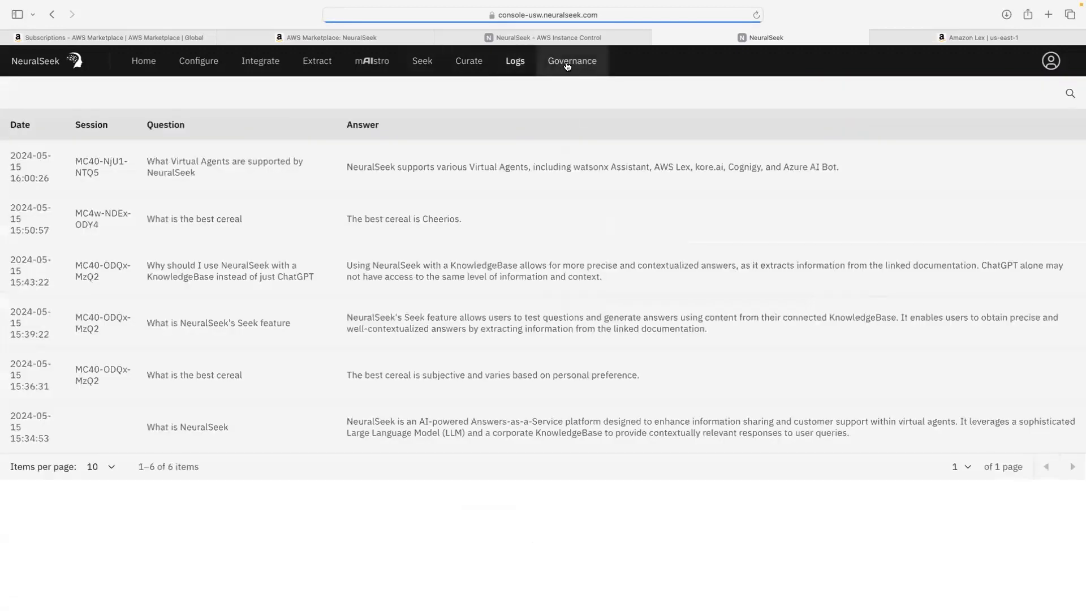
click(568, 64)
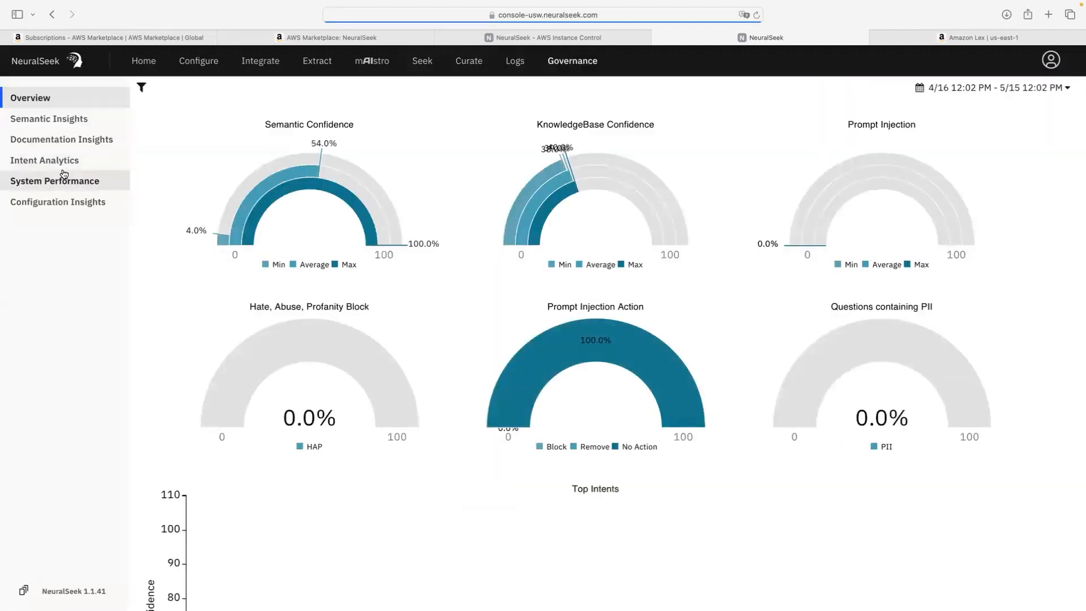
click(69, 164)
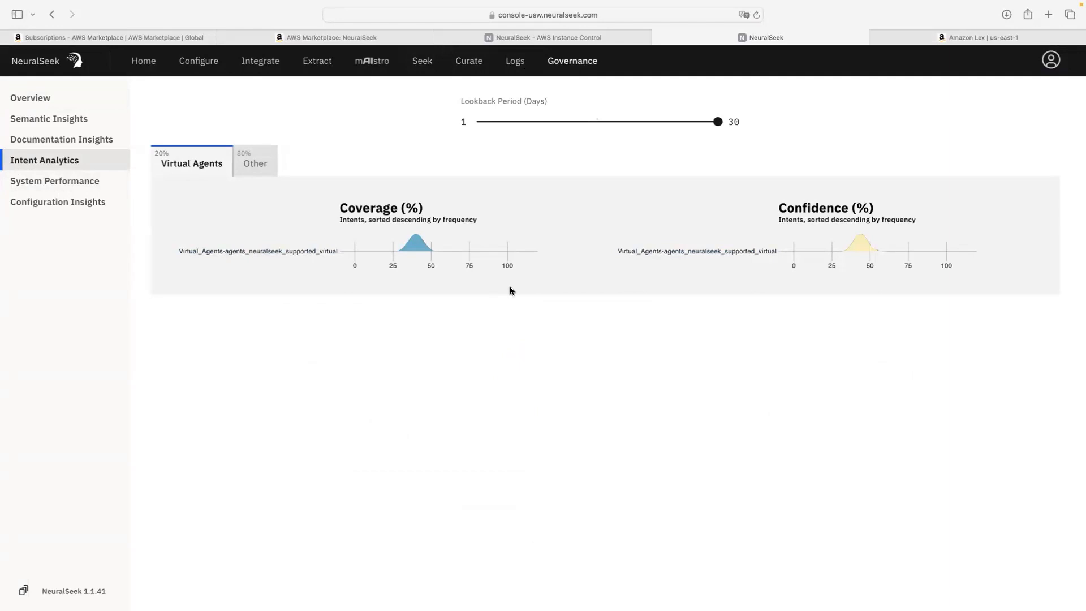
click(271, 171)
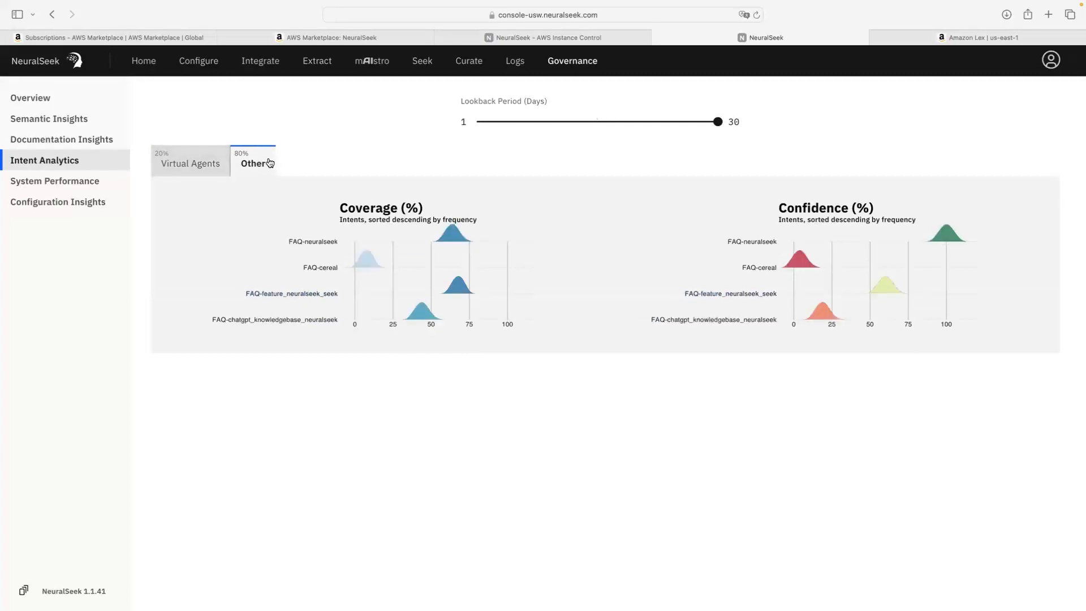
click(188, 165)
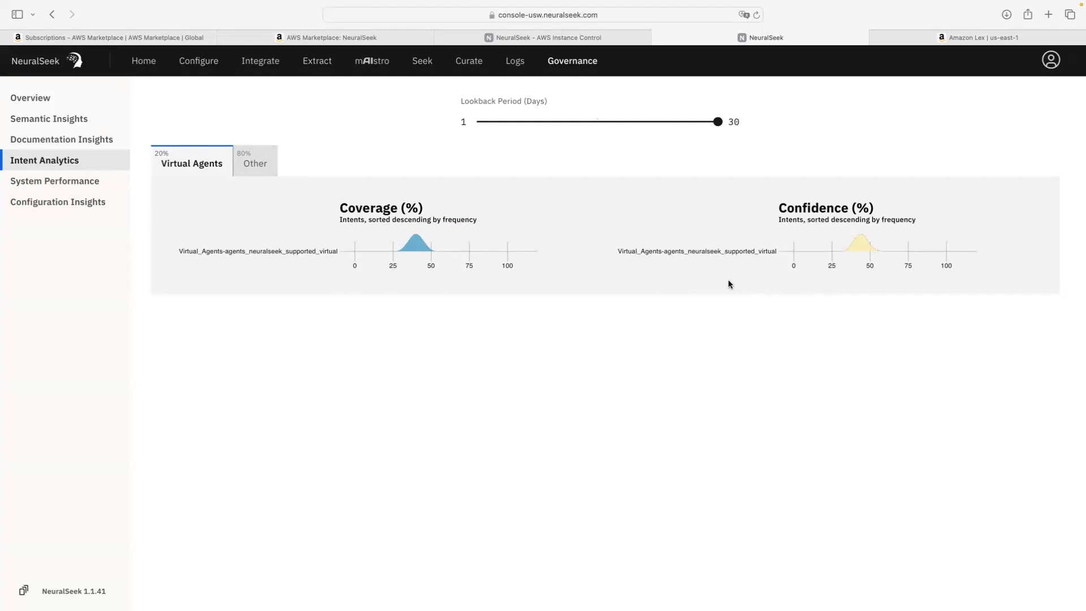
click(210, 68)
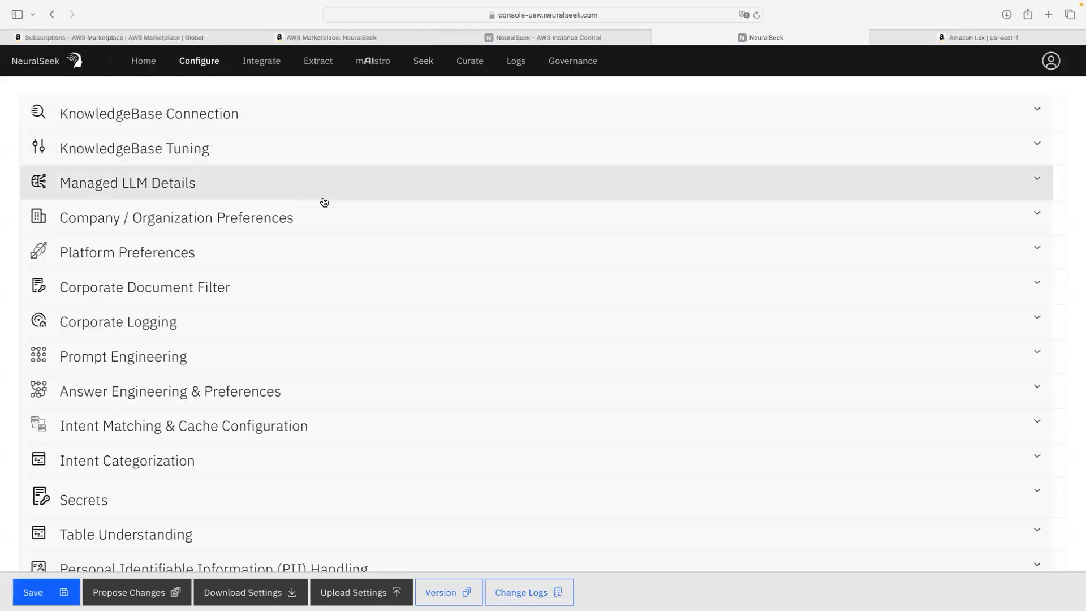
Step: Expand PII Handling and check the action dropdown, leaving Mask selected
scroll(323, 204, down, 1)
scroll(321, 209, down, 1)
scroll(254, 164, up, 2)
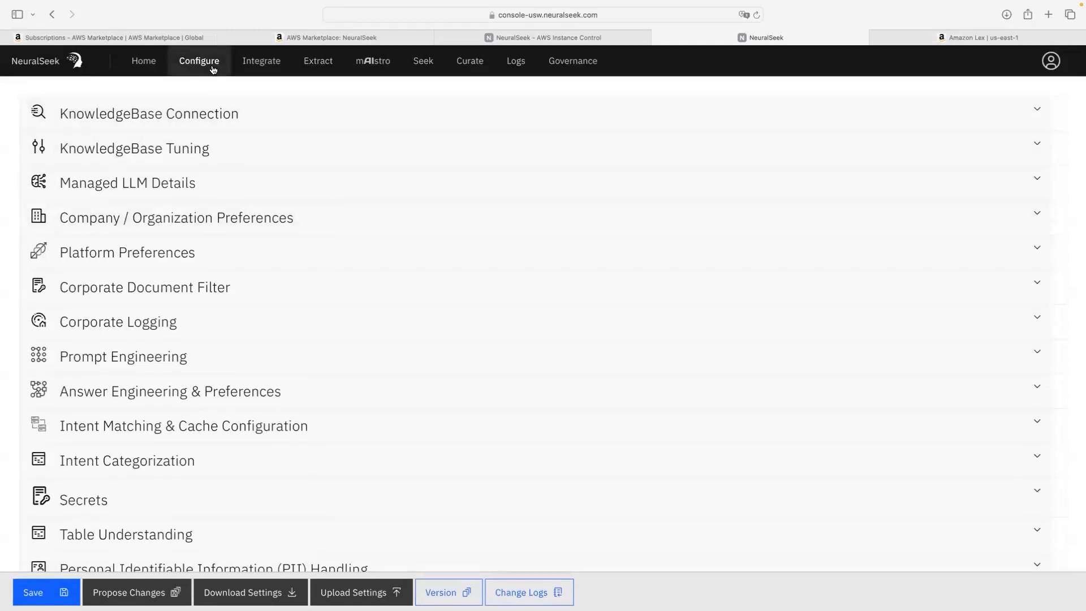
scroll(230, 204, down, 2)
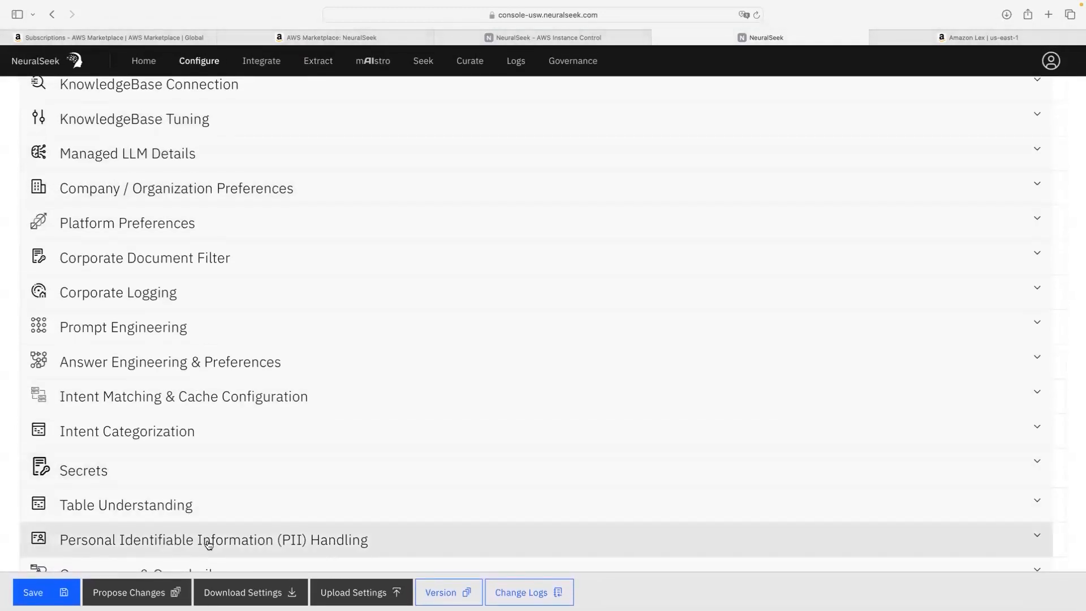
click(207, 545)
scroll(267, 516, down, 6)
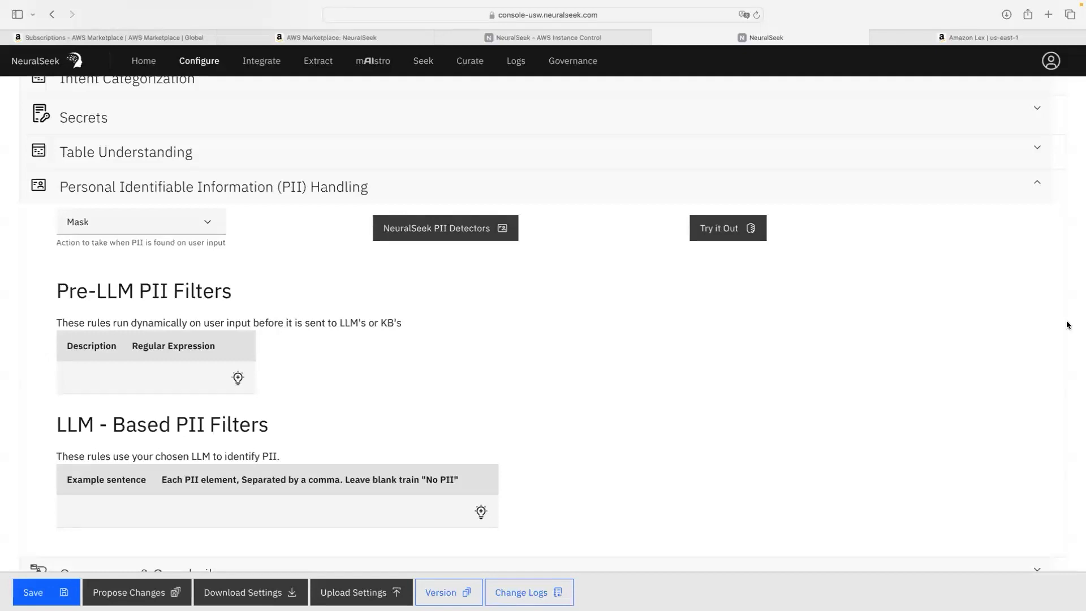
click(210, 230)
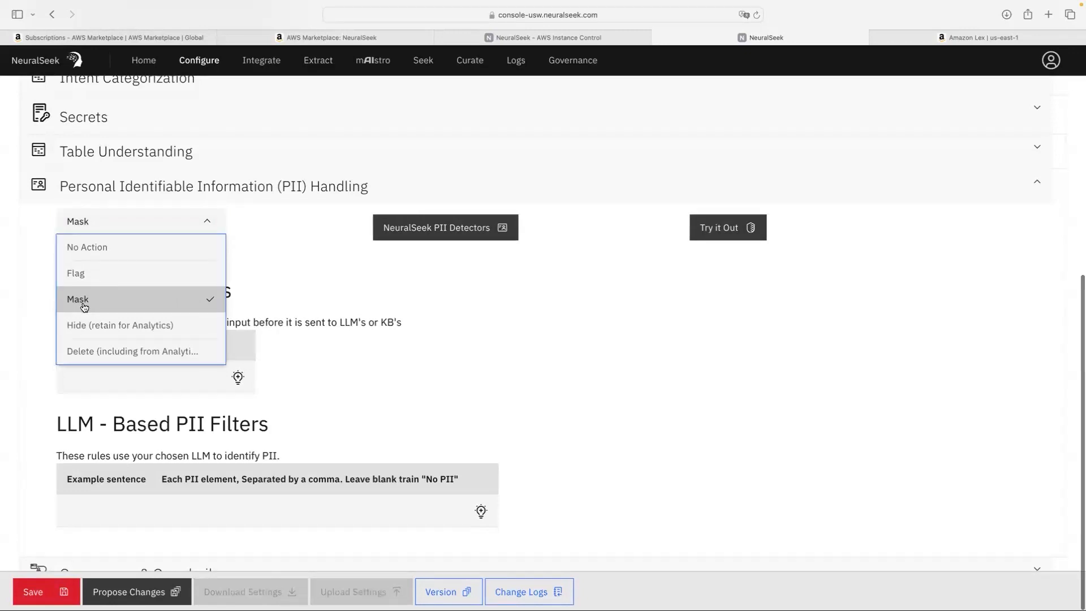
click(303, 290)
scroll(80, 256, up, 1)
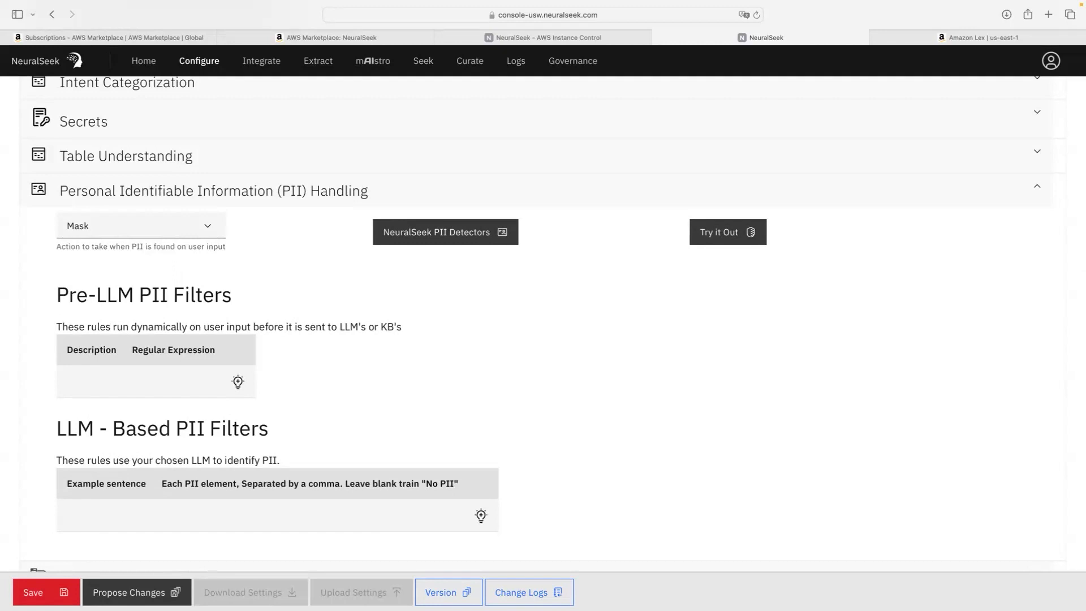
scroll(252, 320, up, 4)
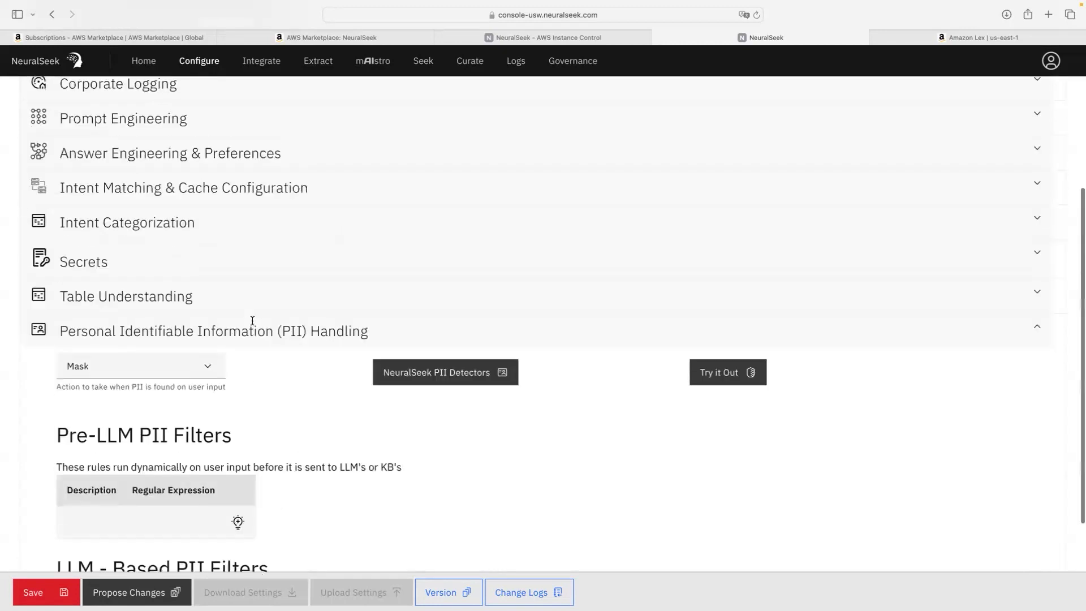
click(274, 228)
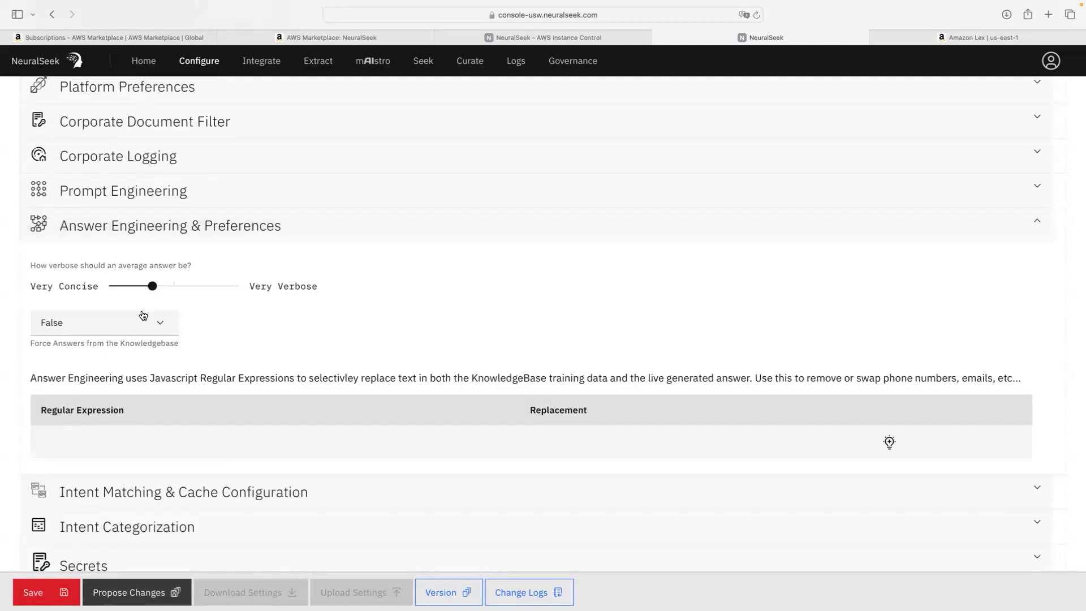
click(132, 327)
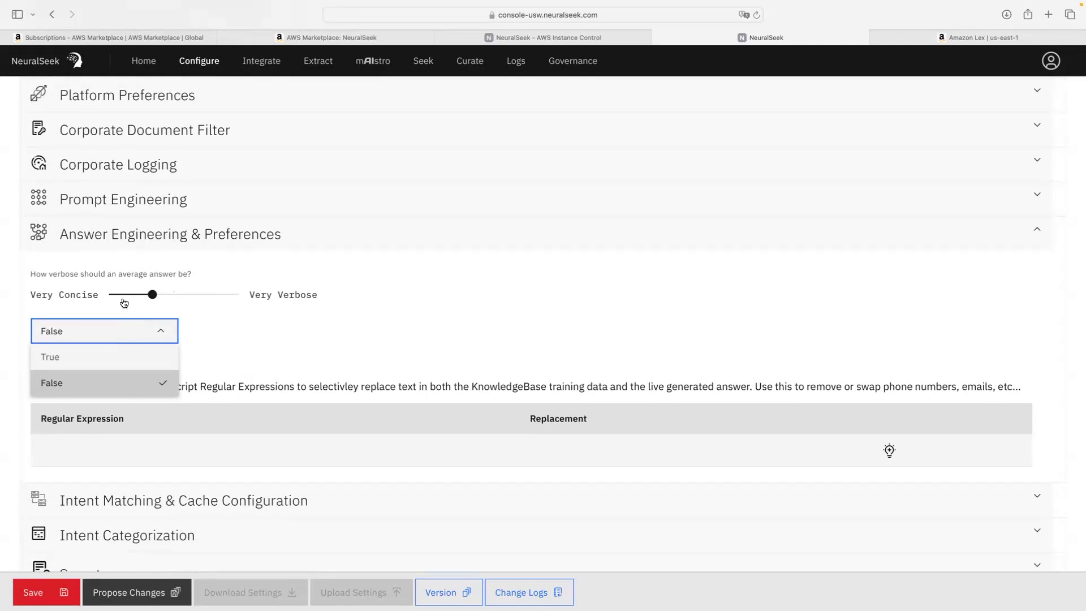
click(246, 327)
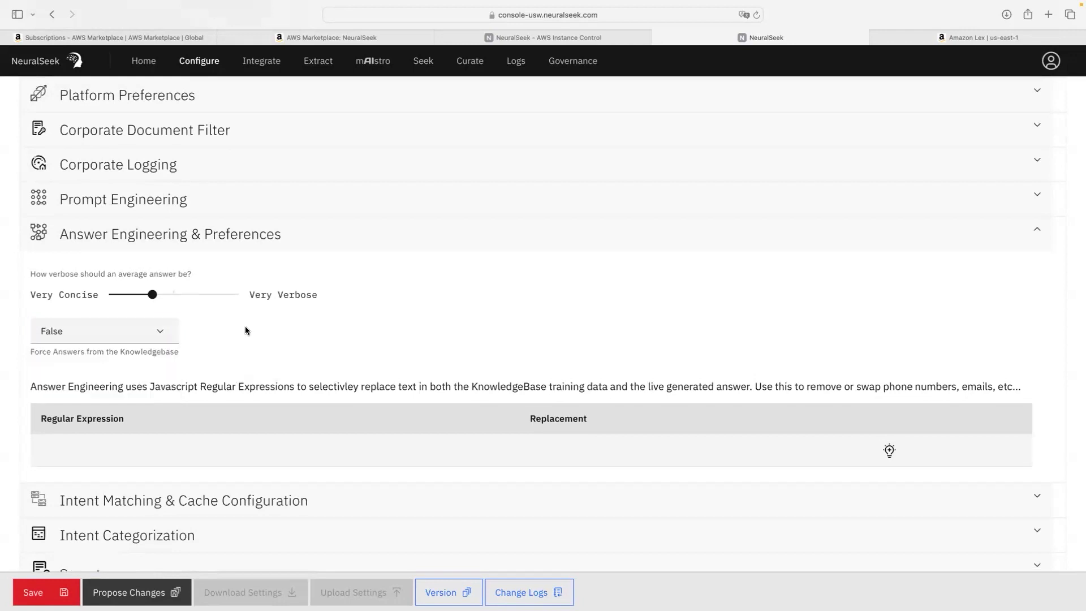
click(102, 341)
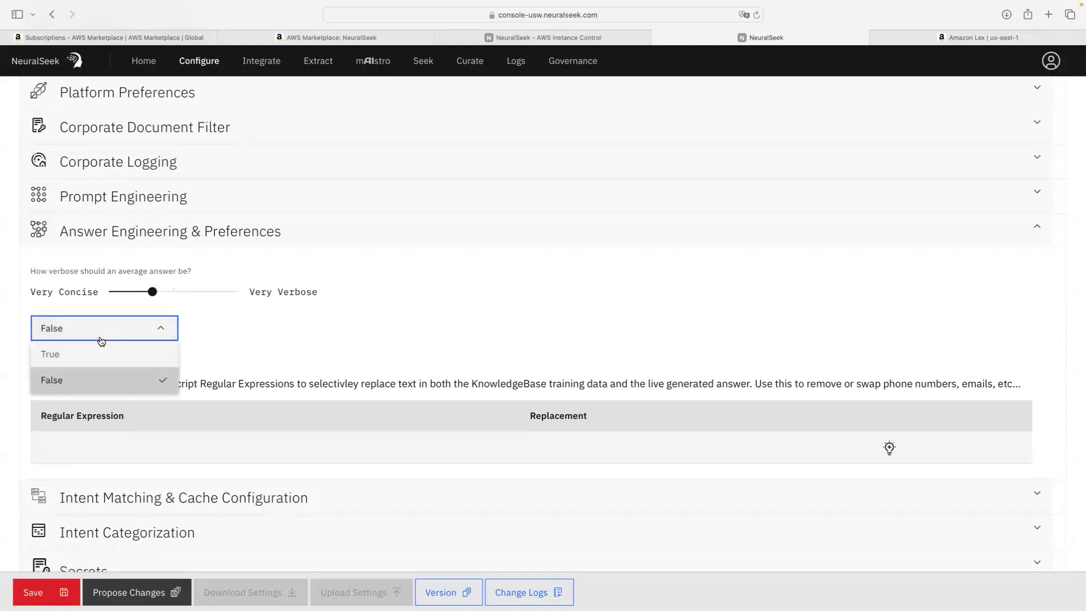
click(102, 341)
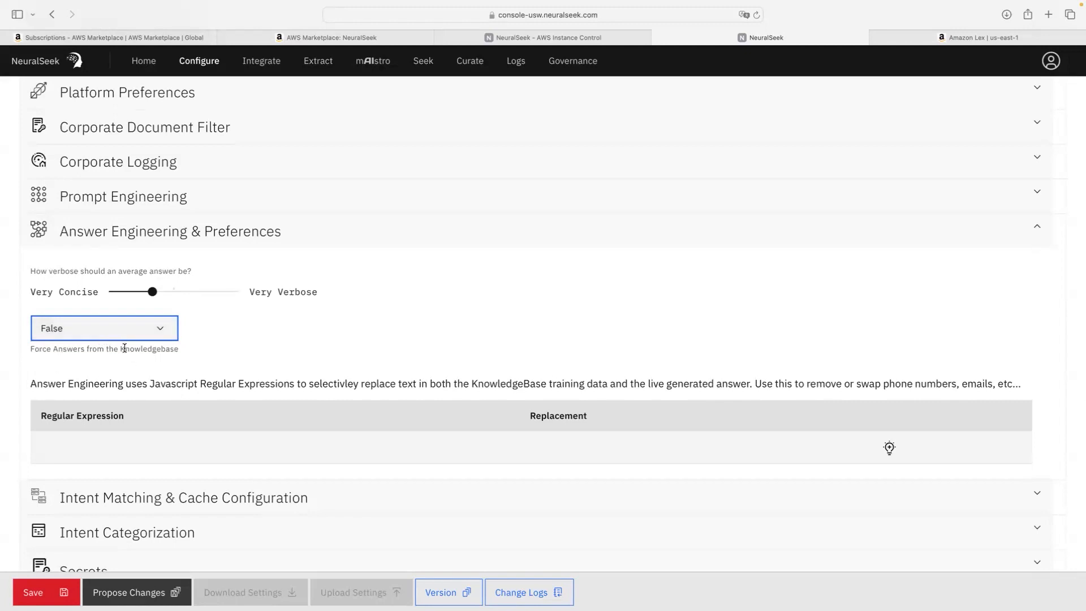
drag(120, 349, 182, 354)
click(127, 334)
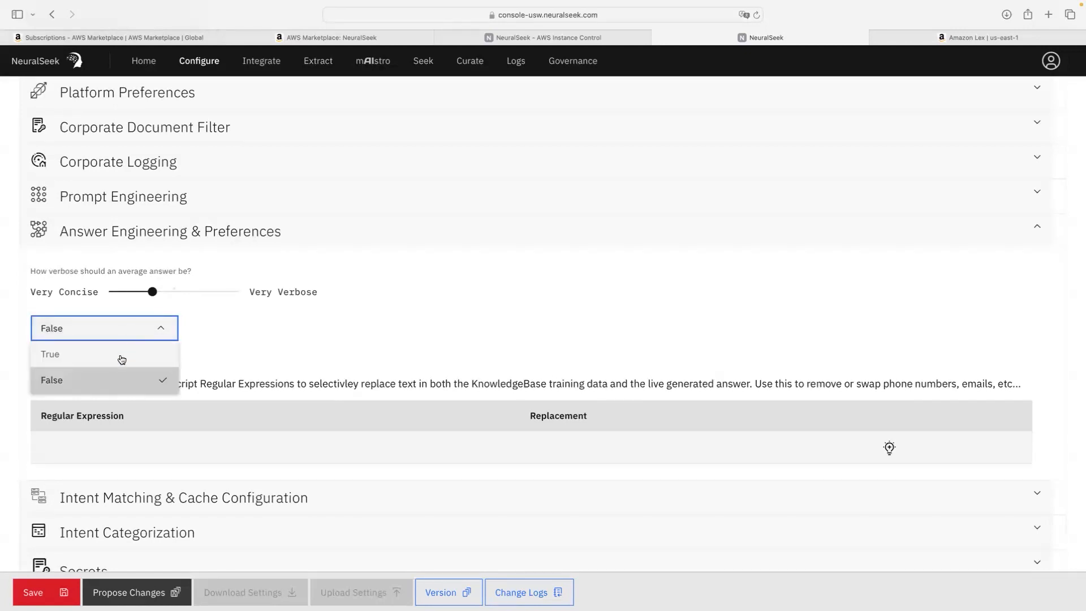
click(121, 356)
click(91, 336)
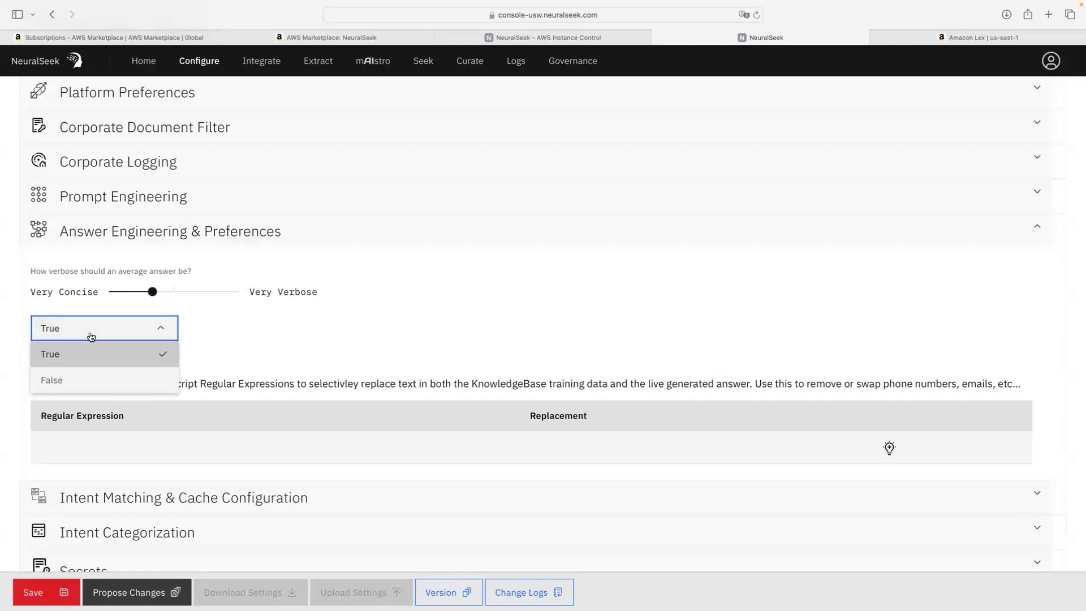
click(98, 377)
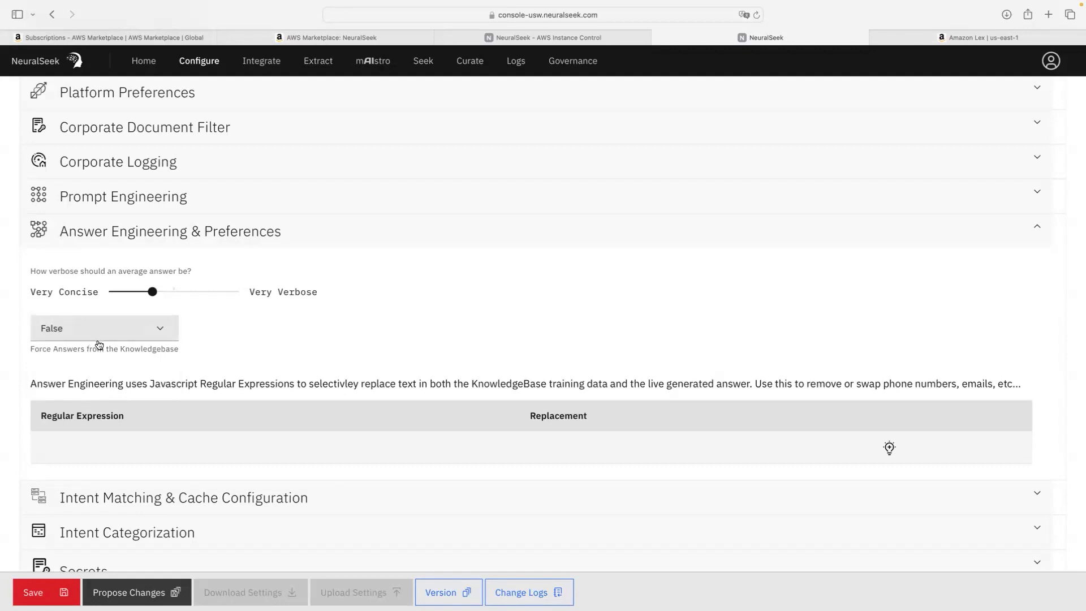
scroll(156, 238, down, 1)
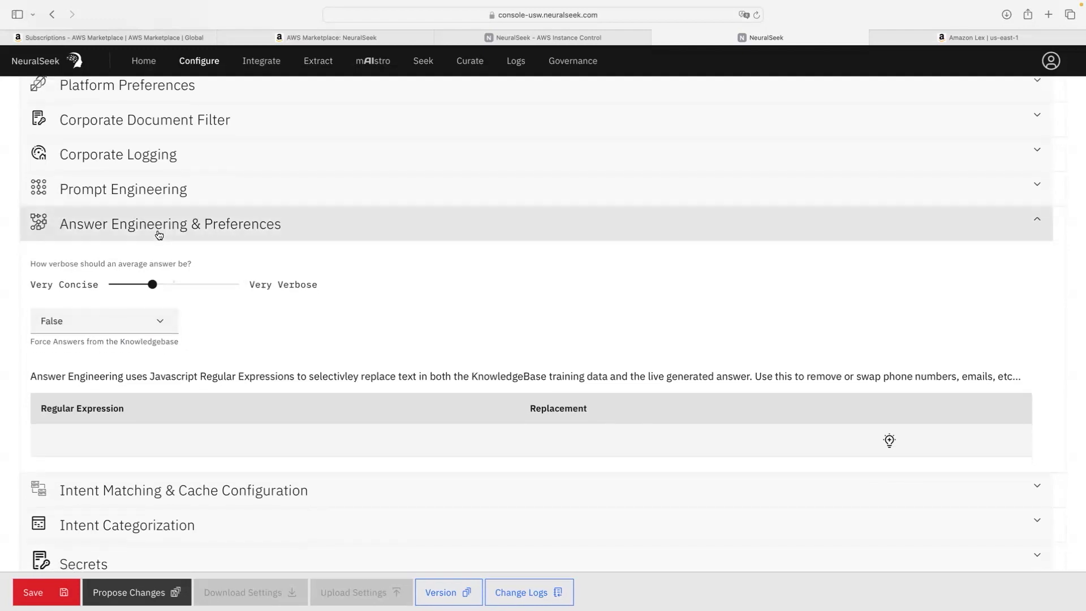
click(159, 235)
scroll(157, 239, down, 4)
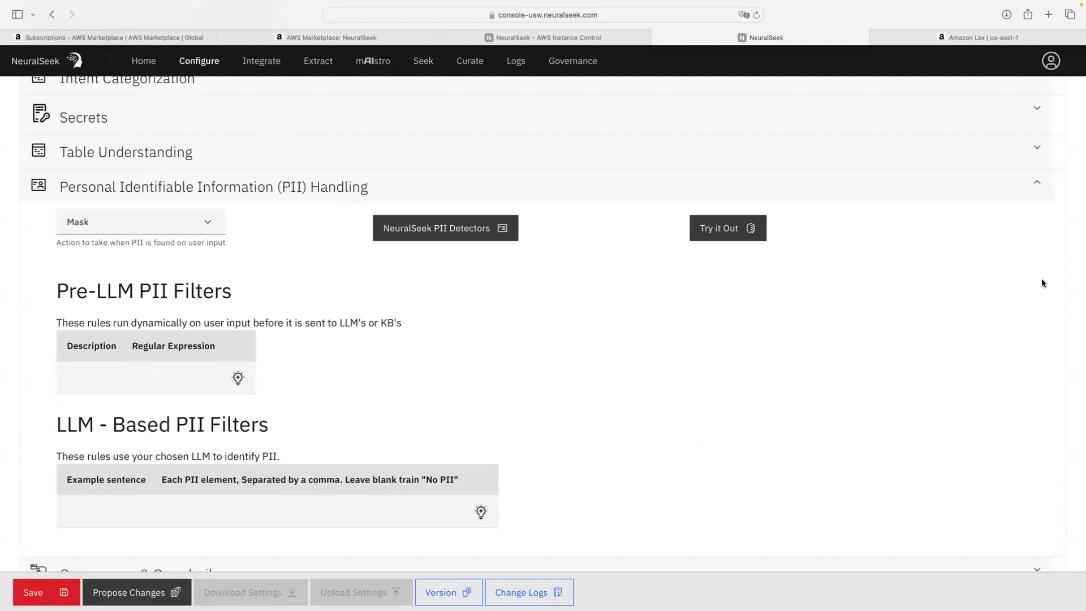
Step: Add an LLM-based PII filter example row with the sentence about graduating college
click(481, 513)
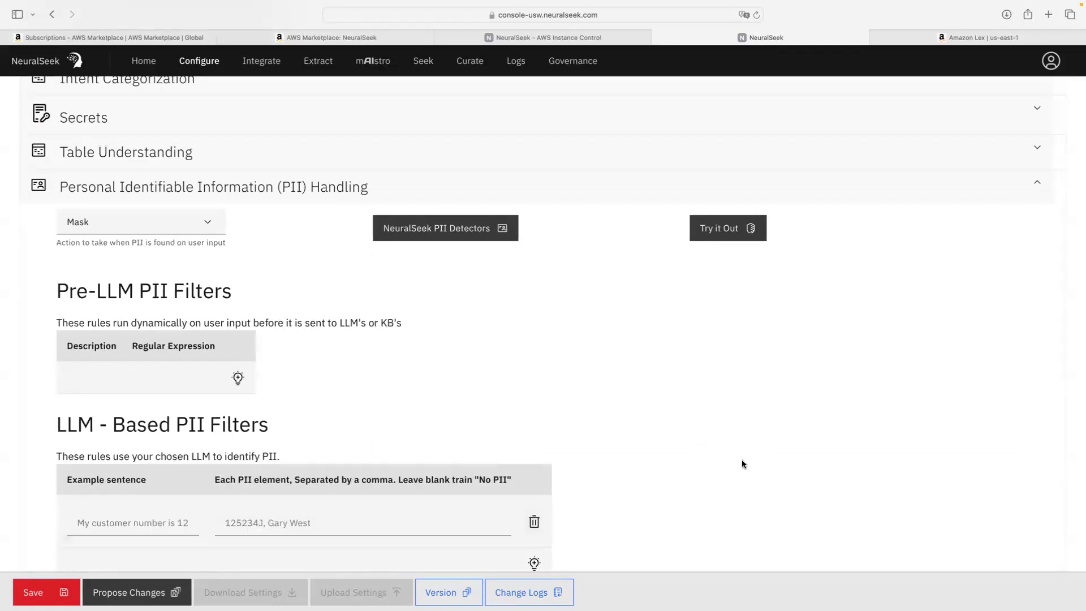
scroll(742, 460, down, 2)
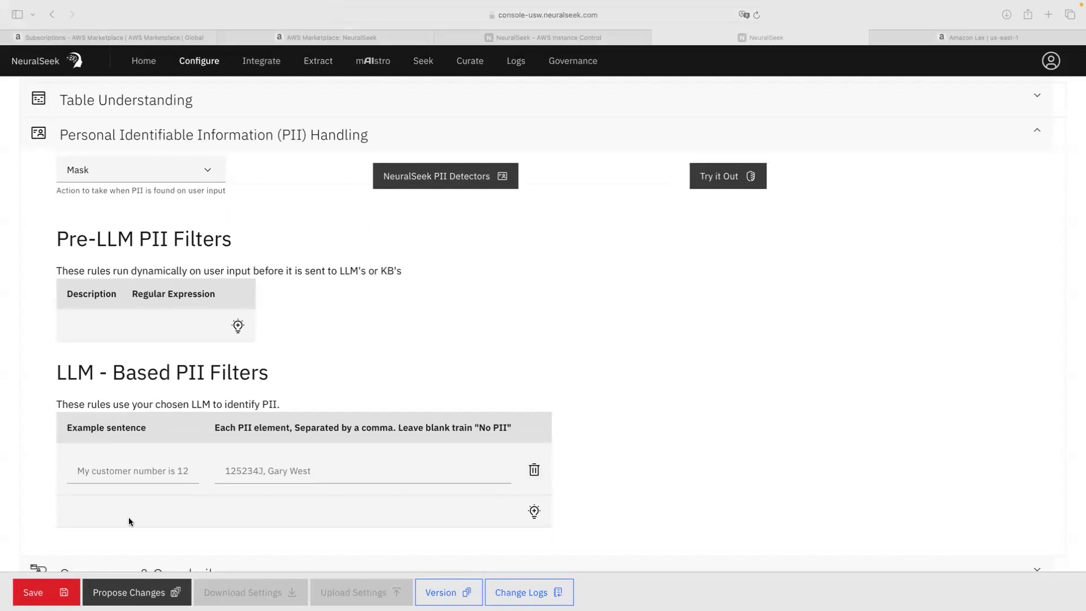
click(125, 470)
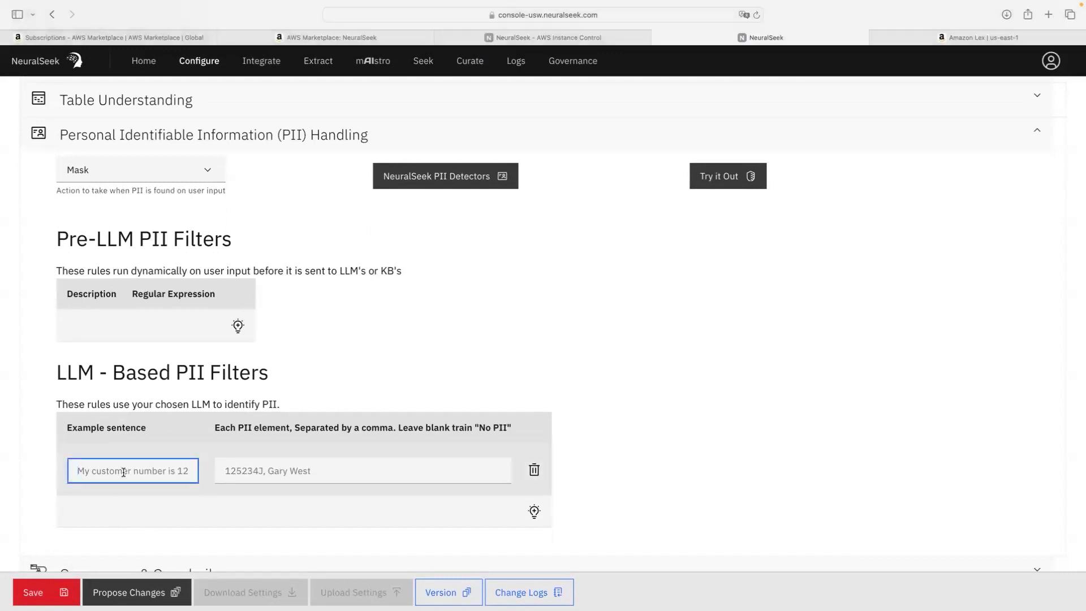
text(I graduated college from JMU.)
triple_click(99, 472)
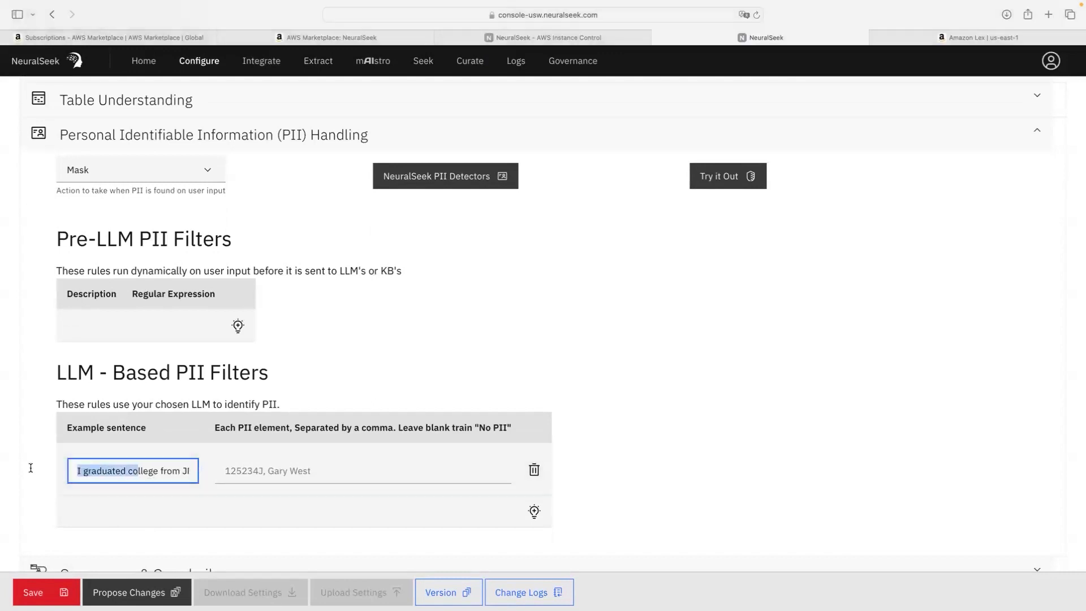
click(95, 473)
drag(85, 474, 202, 473)
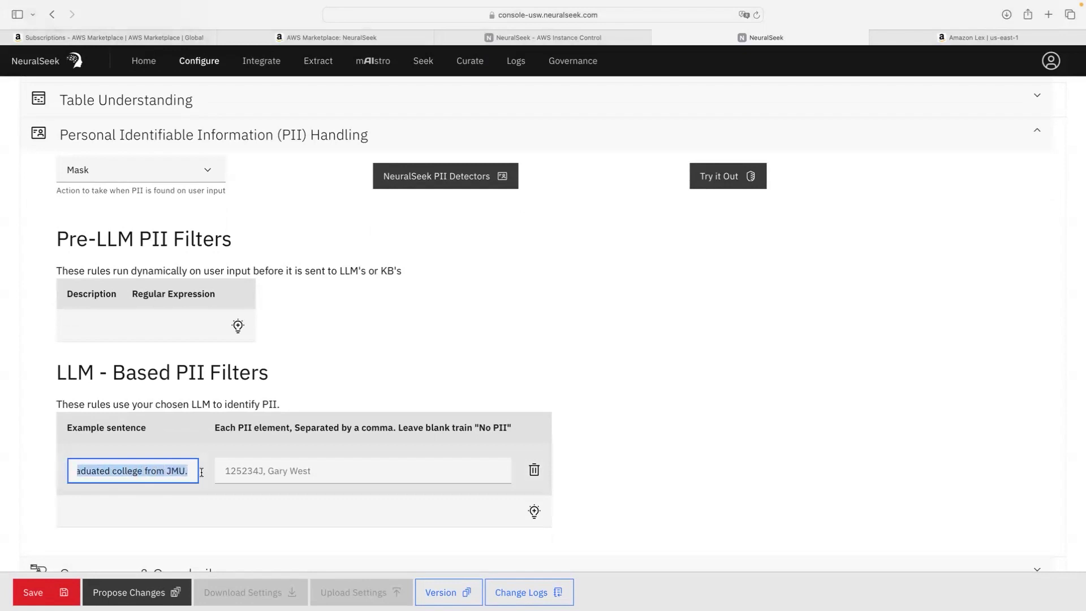
scroll(203, 473, up, 1)
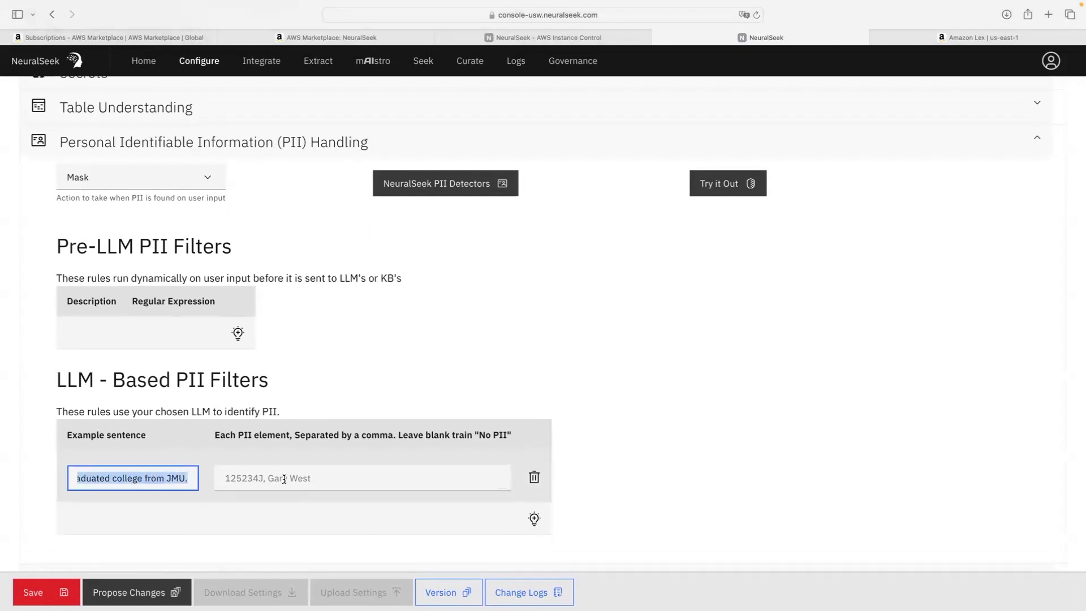
Step: Enter 'JMU' as the PII element flagged in that example
click(219, 482)
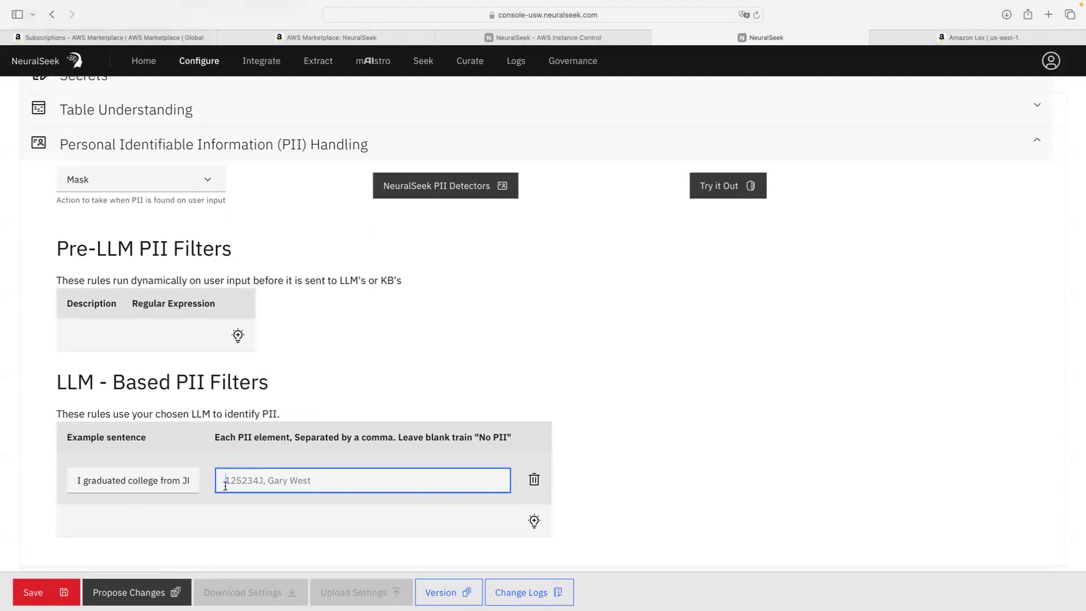
scroll(225, 486, up, 1)
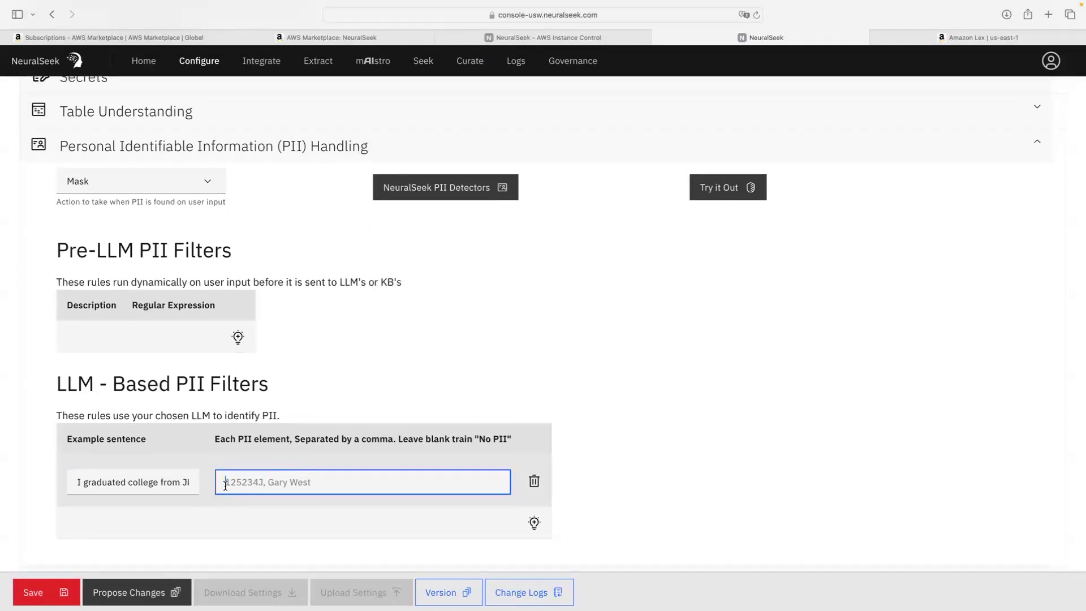
text(JMU)
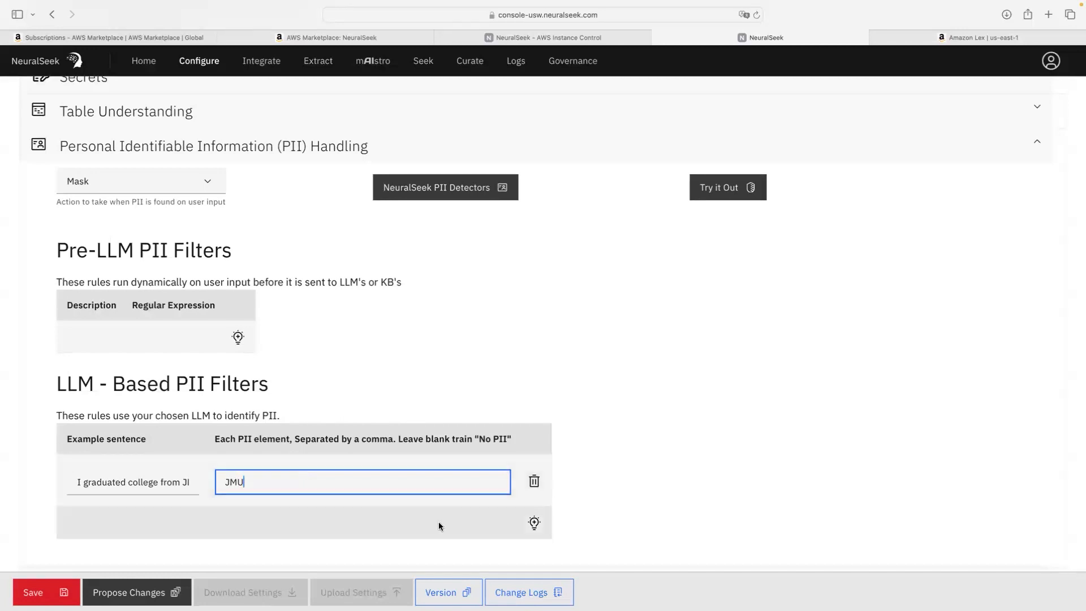
click(621, 530)
scroll(620, 530, down, 1)
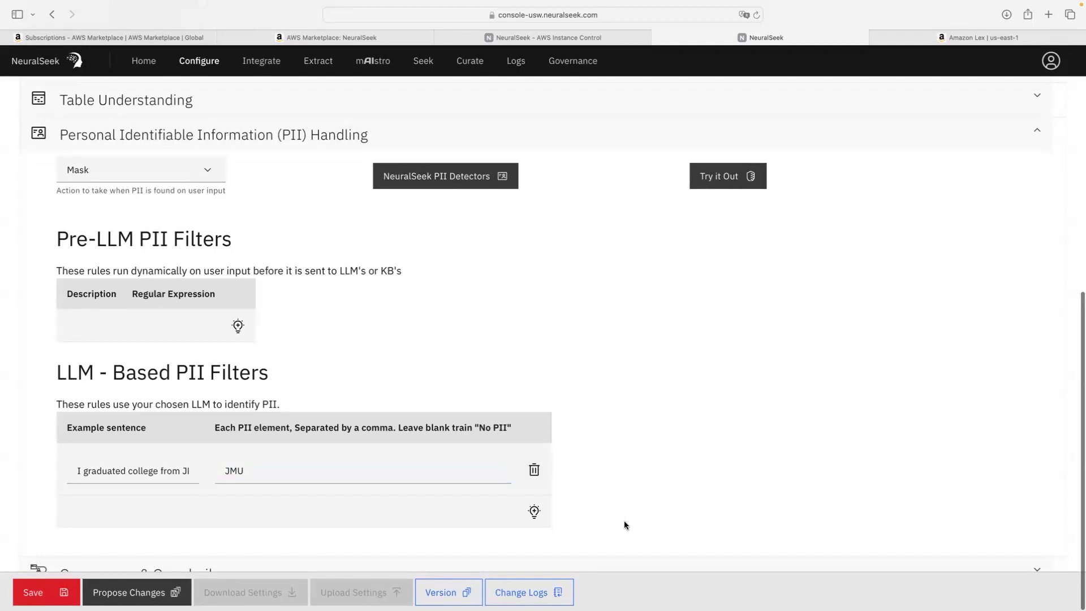
scroll(134, 502, up, 1)
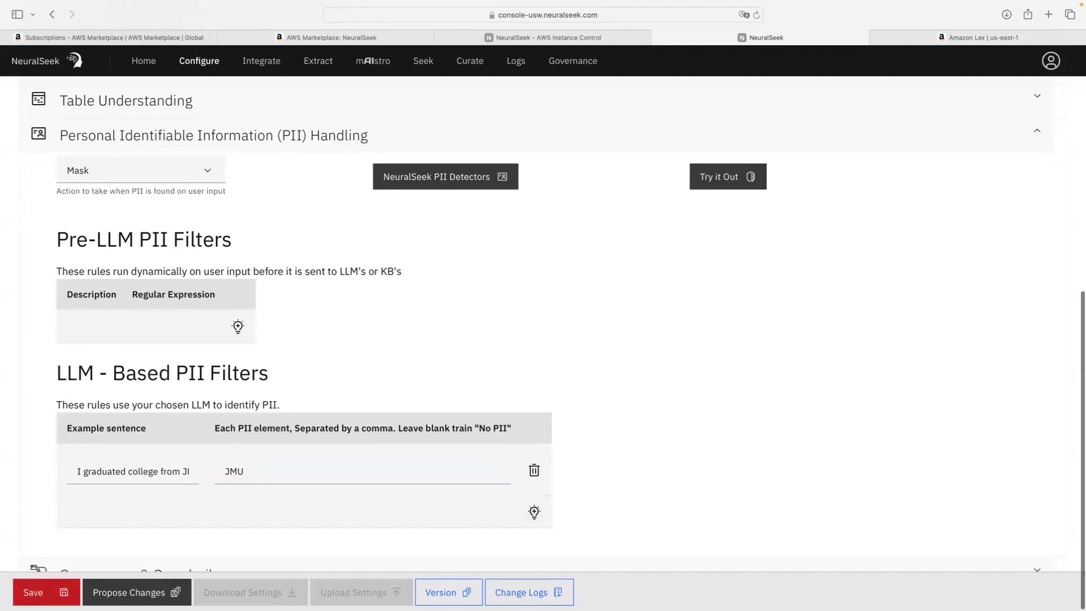
Step: Save the PII settings as a new version and return to the Seek page
click(46, 592)
click(605, 448)
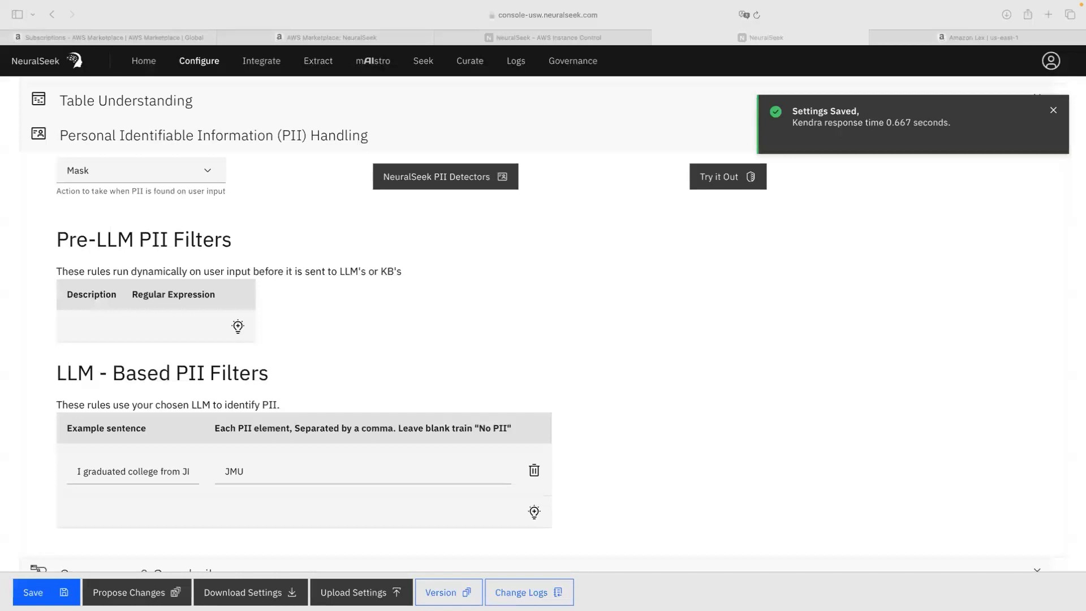
click(428, 69)
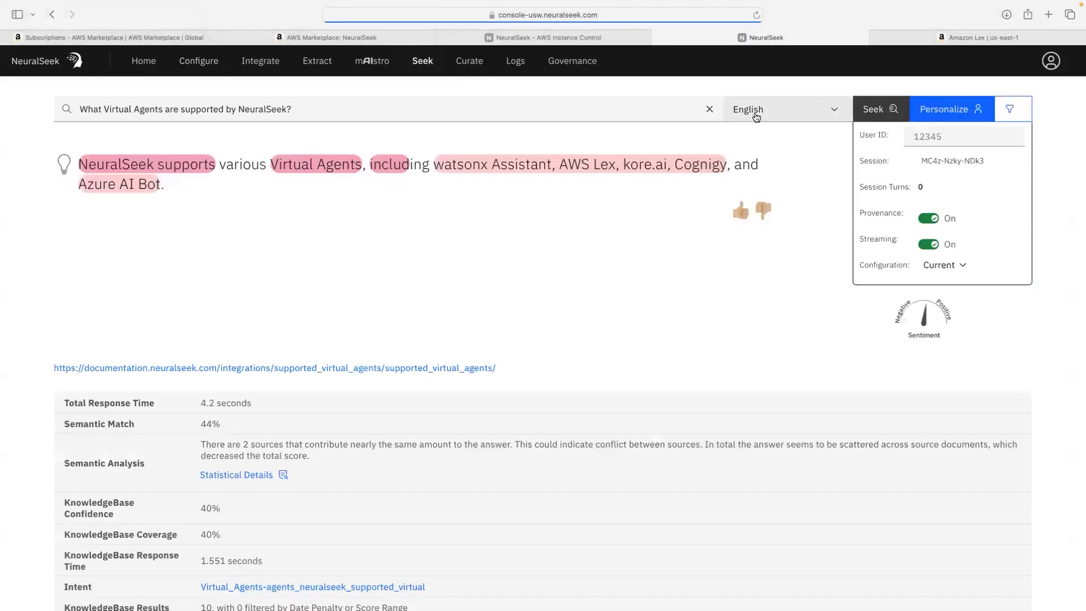
Step: Ask 'What colleges are in Virginia?', note its 0% semantic match, then view the curated intents
click(709, 109)
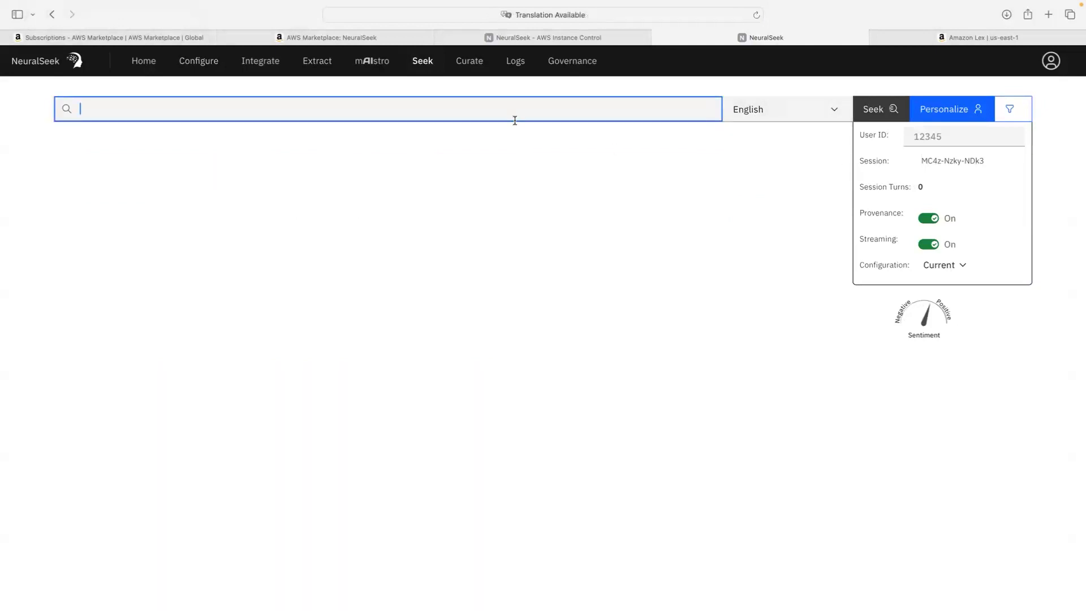
text(What colleges are in Virginia?)
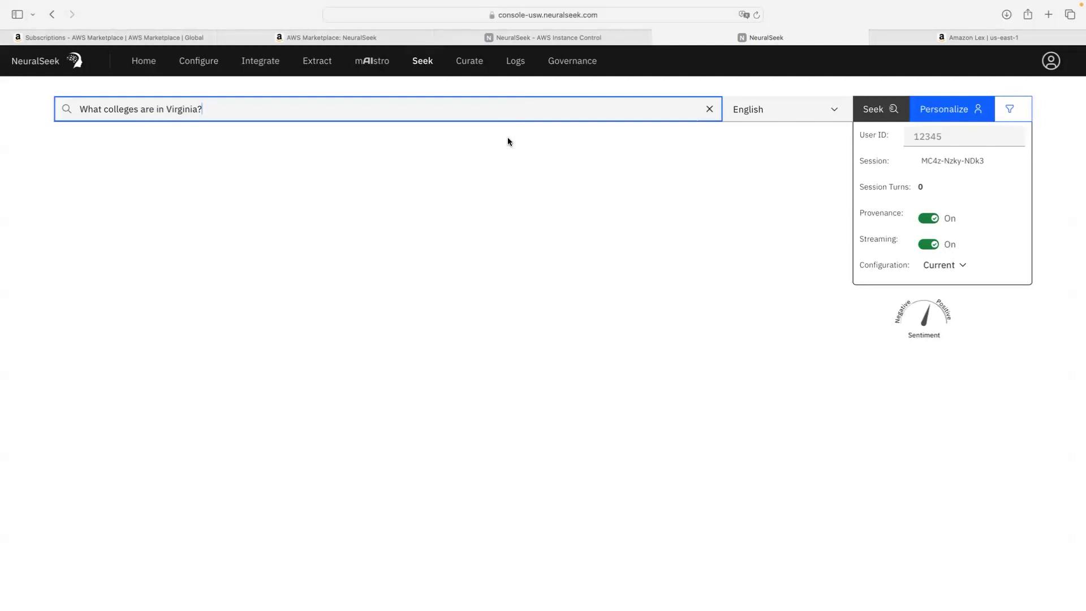
key(Return)
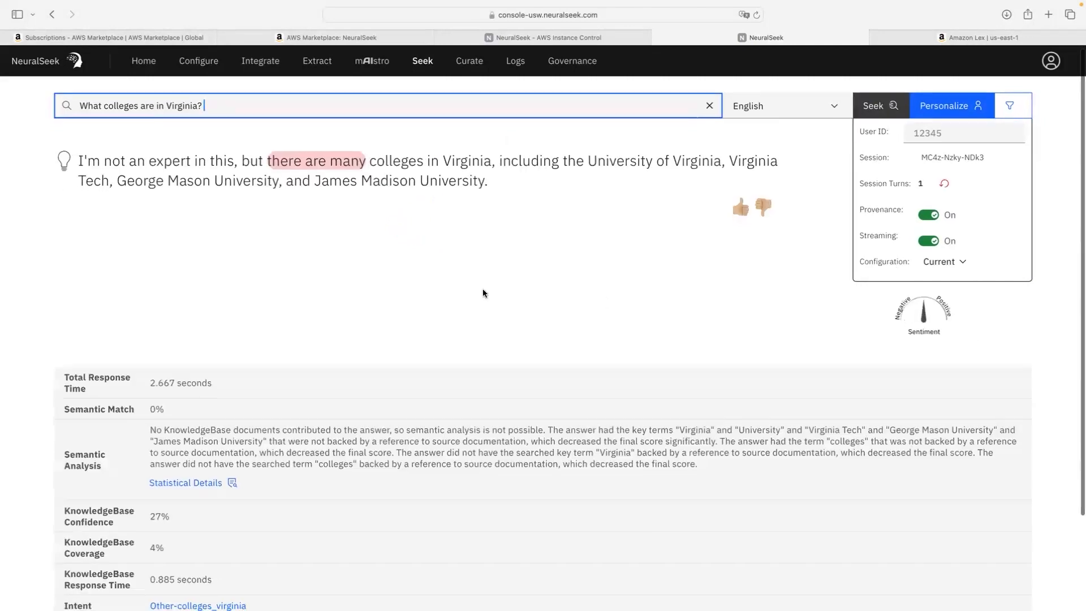
scroll(339, 282, down, 1)
drag(146, 409, 171, 407)
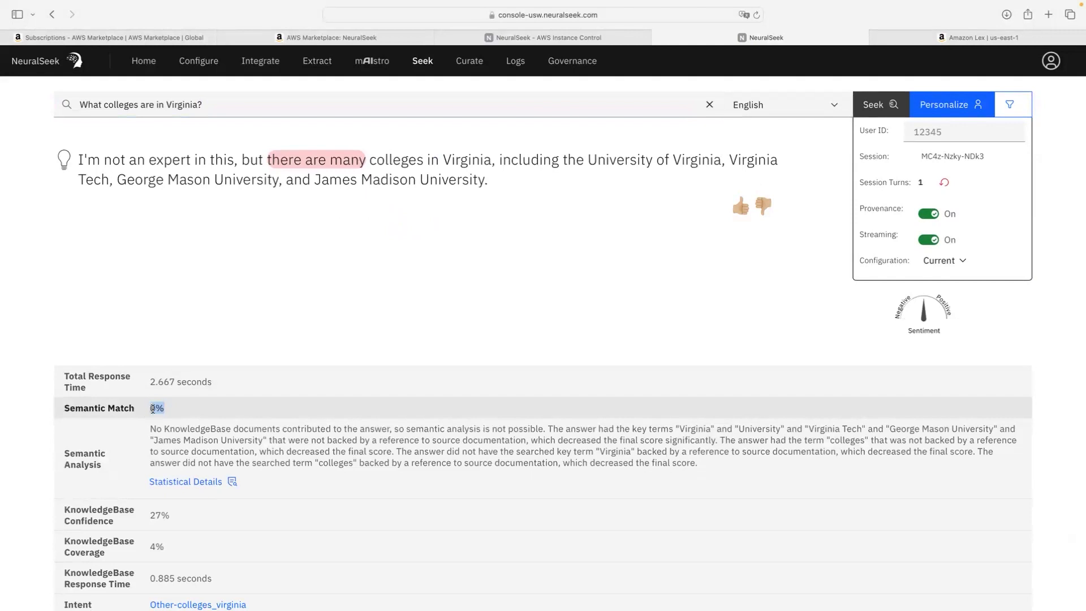
scroll(153, 409, down, 2)
scroll(158, 401, up, 3)
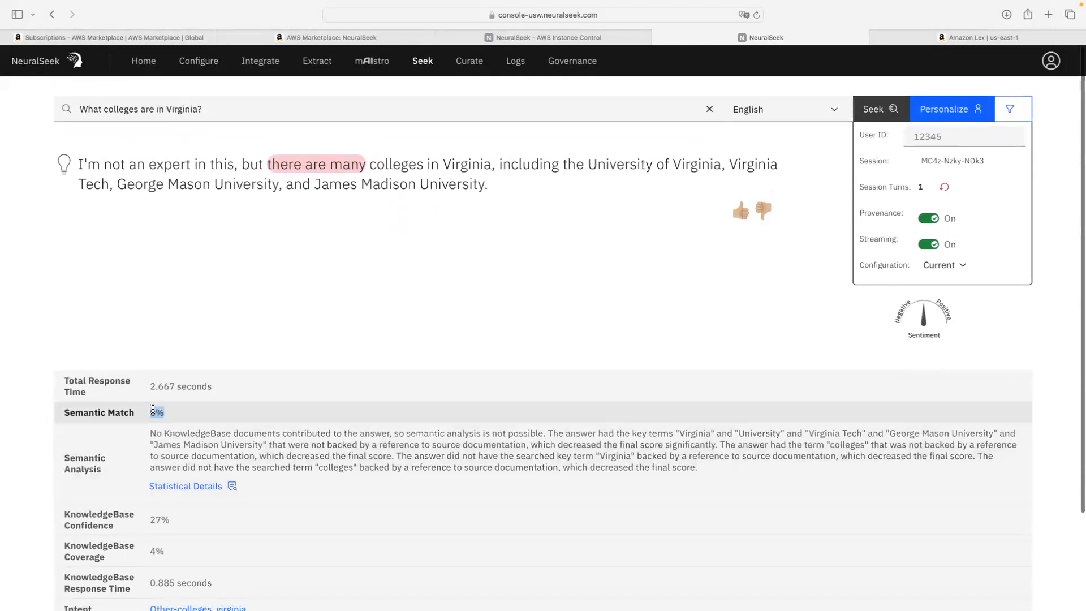
scroll(328, 218, down, 1)
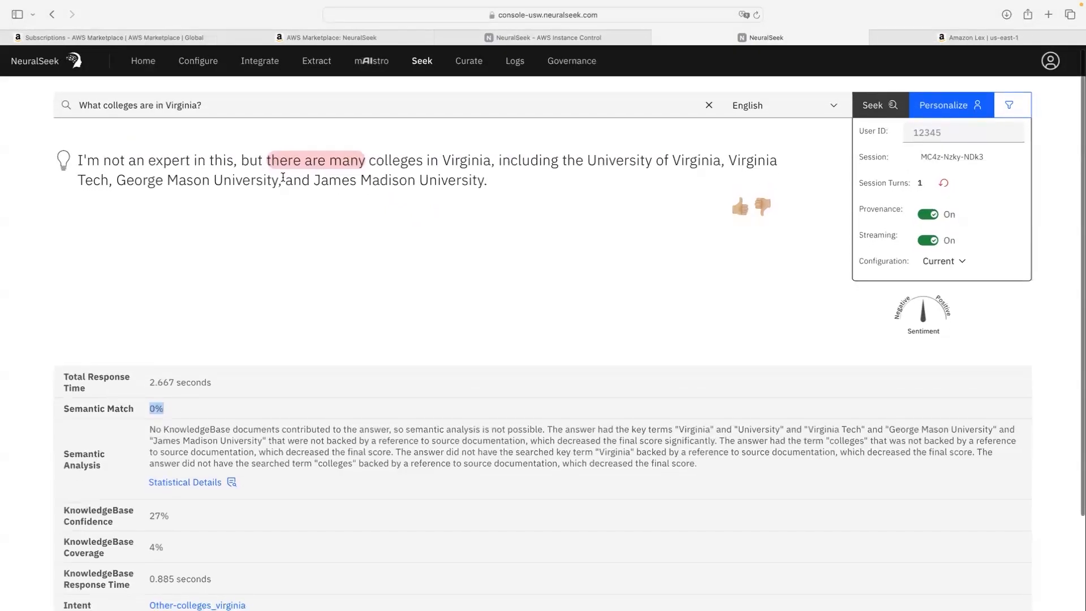
scroll(328, 176, up, 1)
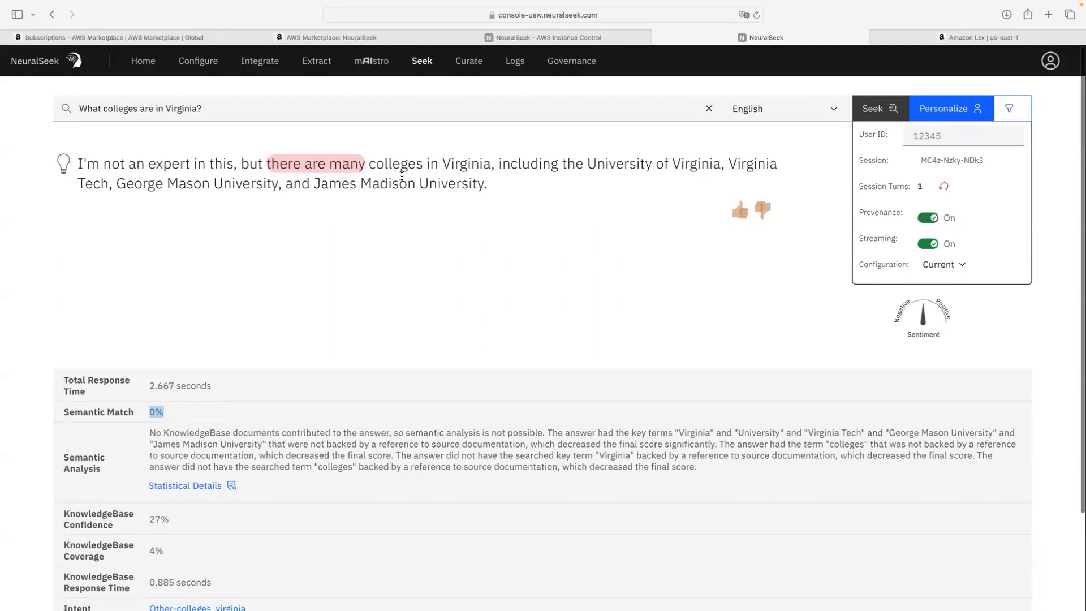
scroll(368, 177, left, 1)
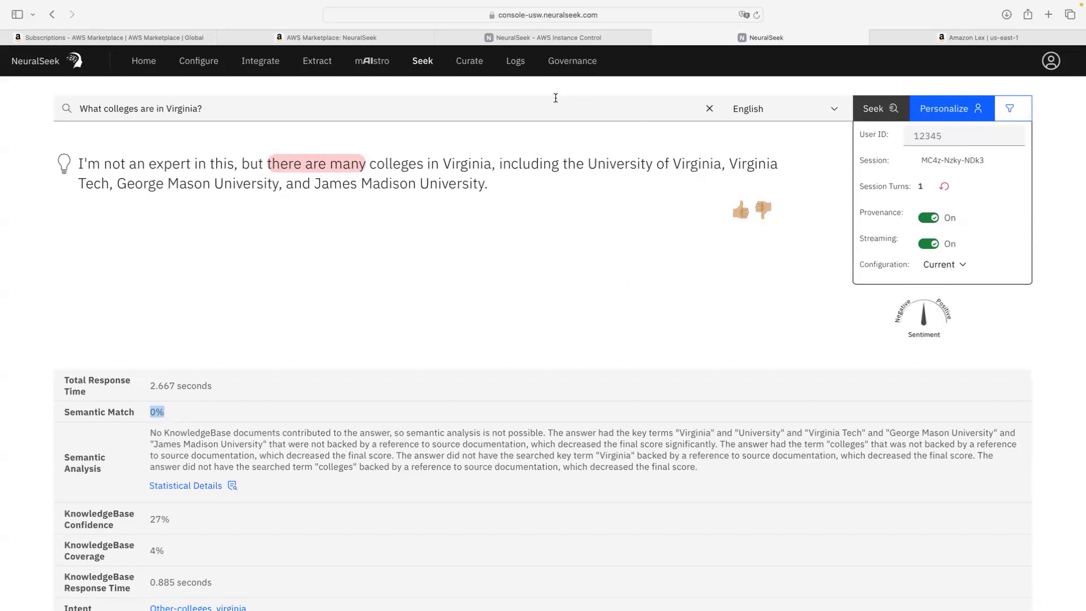
click(469, 62)
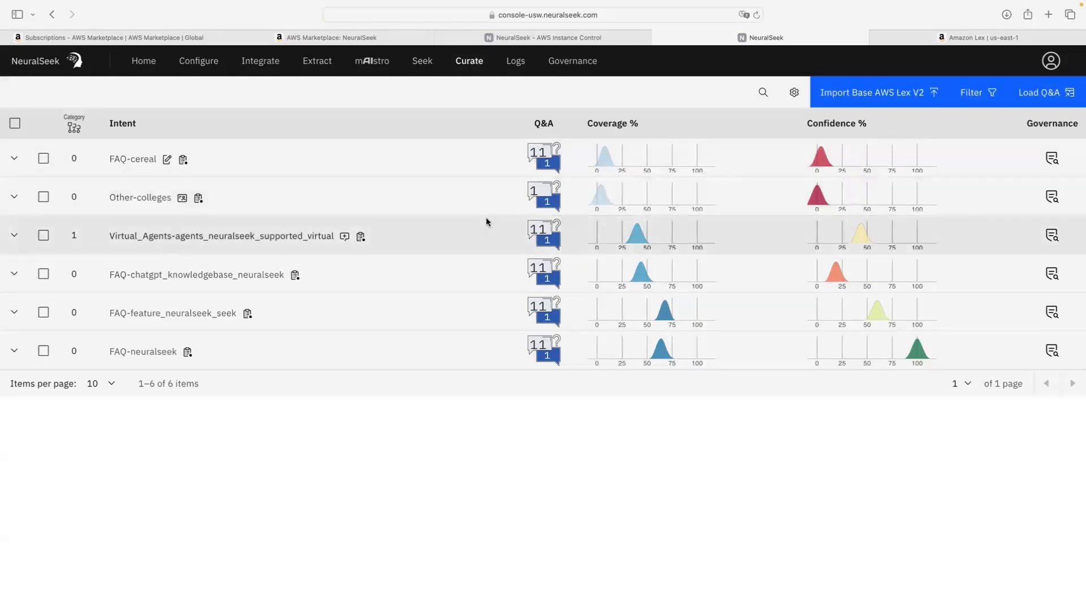
Step: Inspect the Other-colleges answer, where Virginia appears as asterisks, closing the editor unchanged
click(16, 197)
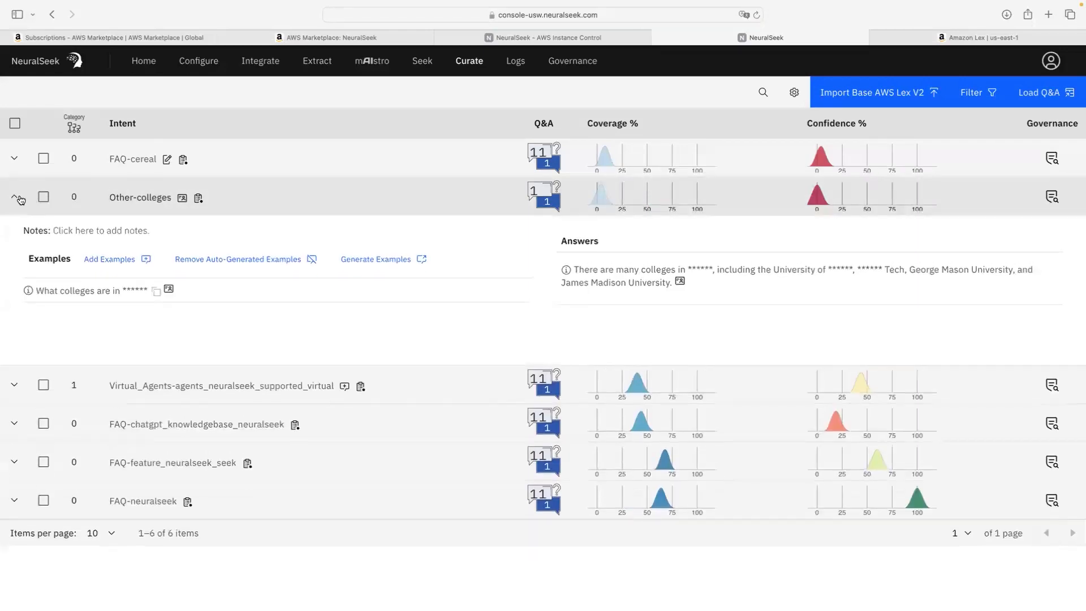
click(597, 283)
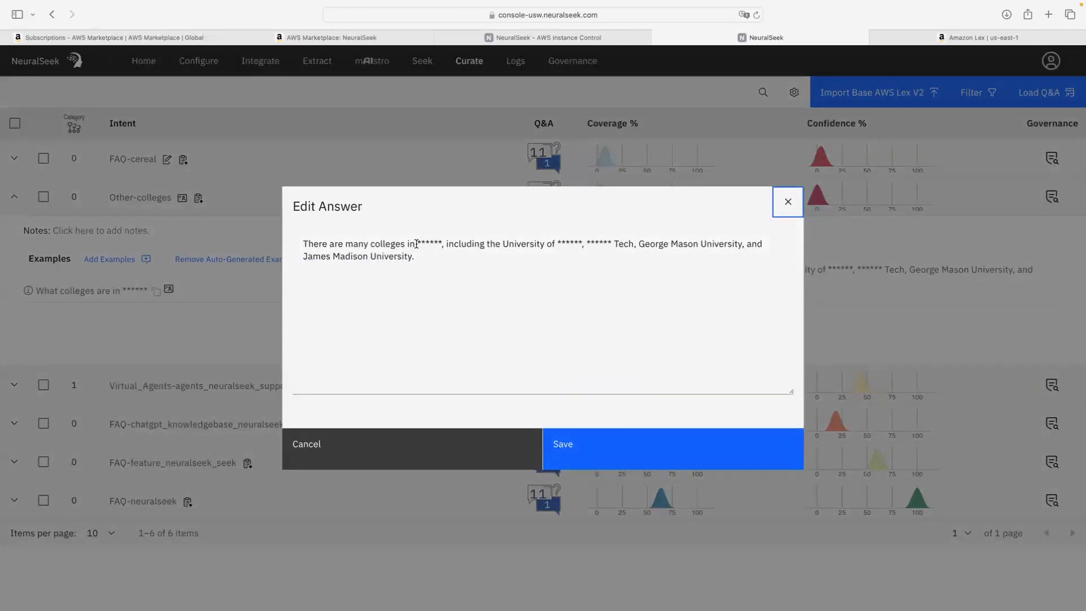
drag(416, 243, 632, 241)
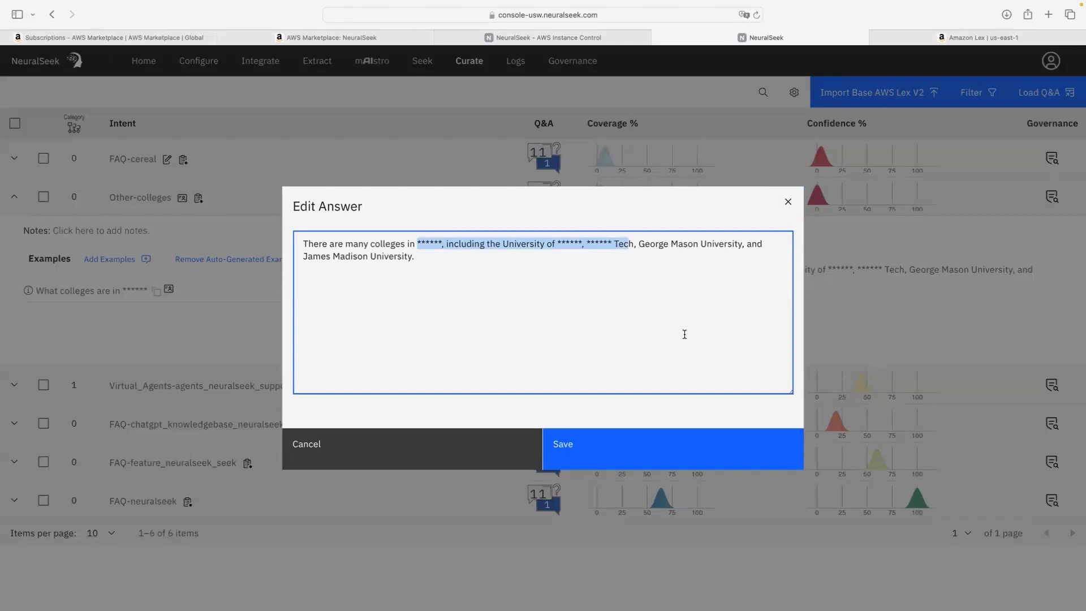
click(570, 311)
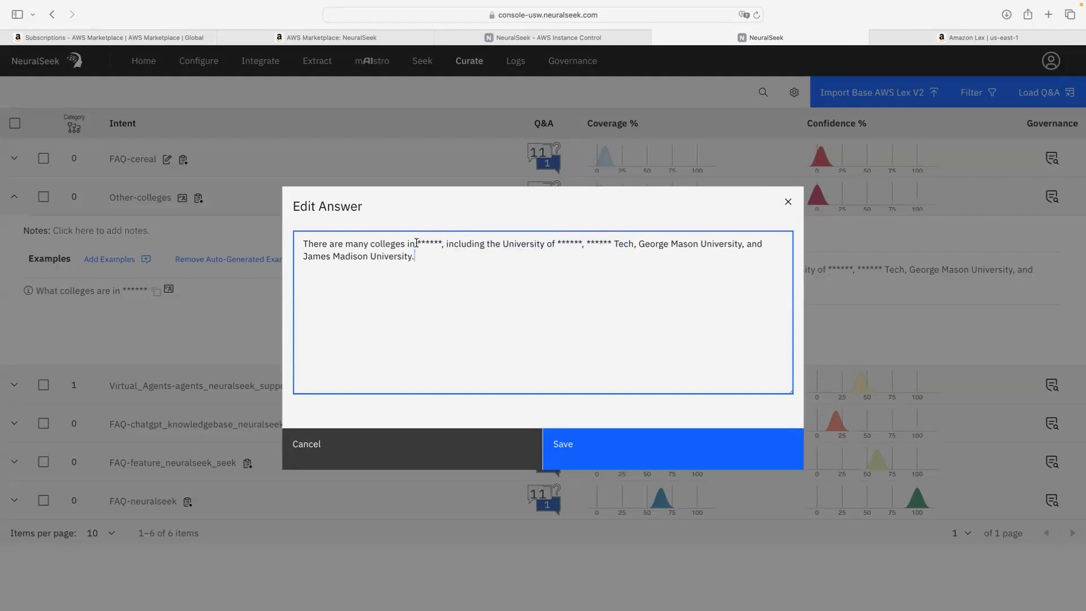
drag(417, 244, 443, 241)
click(447, 444)
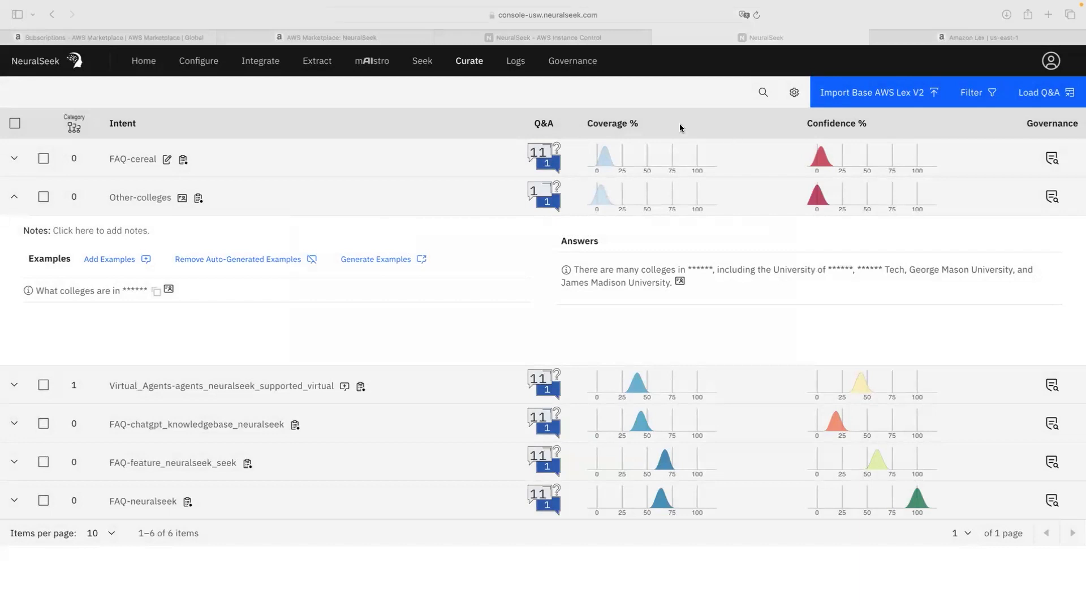
Step: Ask 'Where is JMU located?' on Seek, then view the new Other-located intent in Curate
click(422, 67)
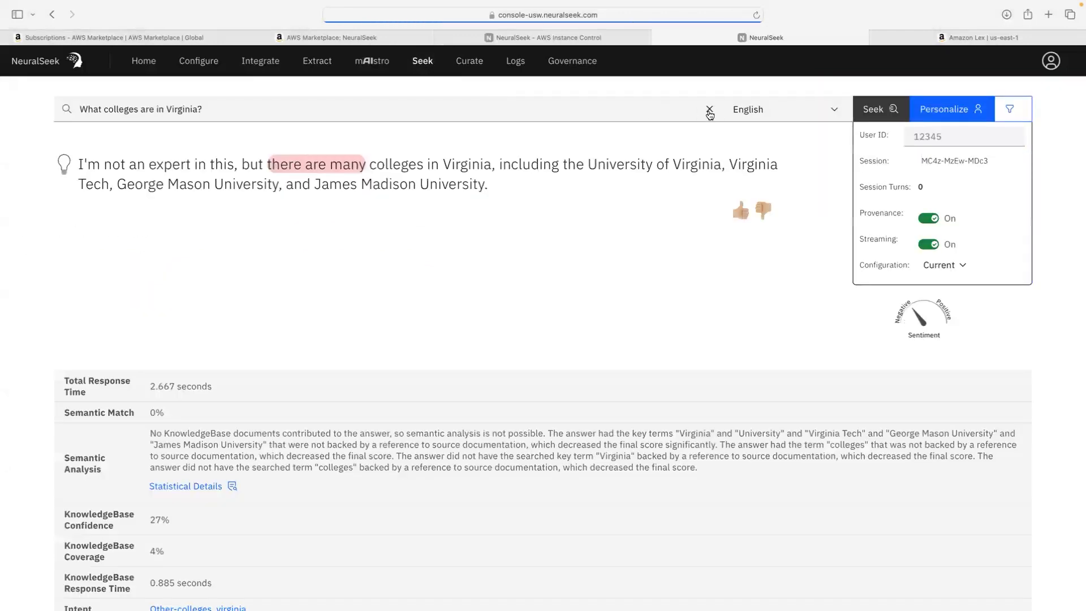
click(710, 109)
text(Where is JMU located?)
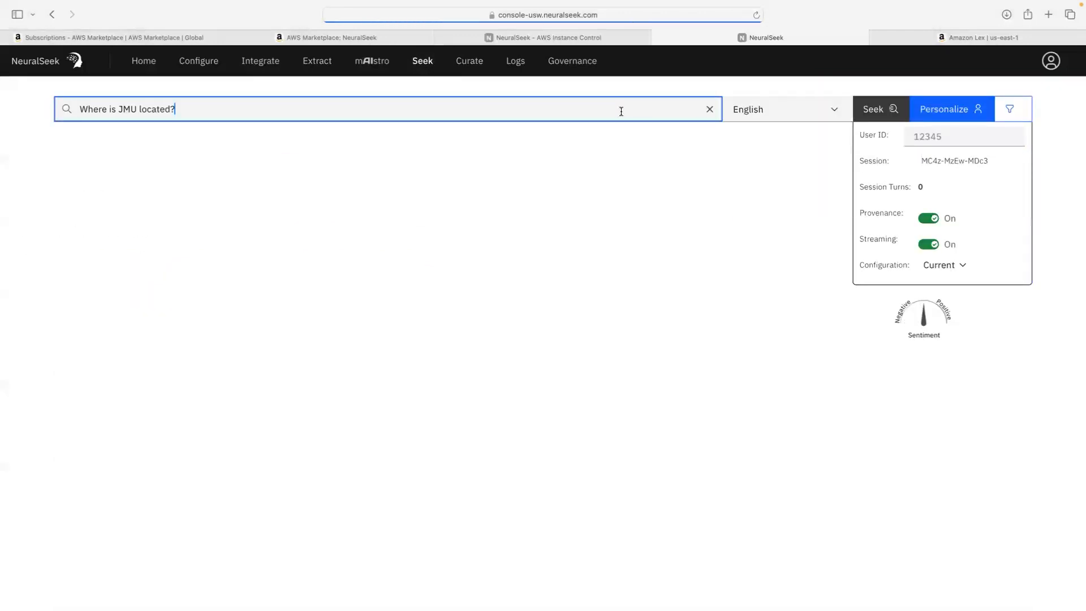
drag(117, 109, 143, 108)
click(143, 108)
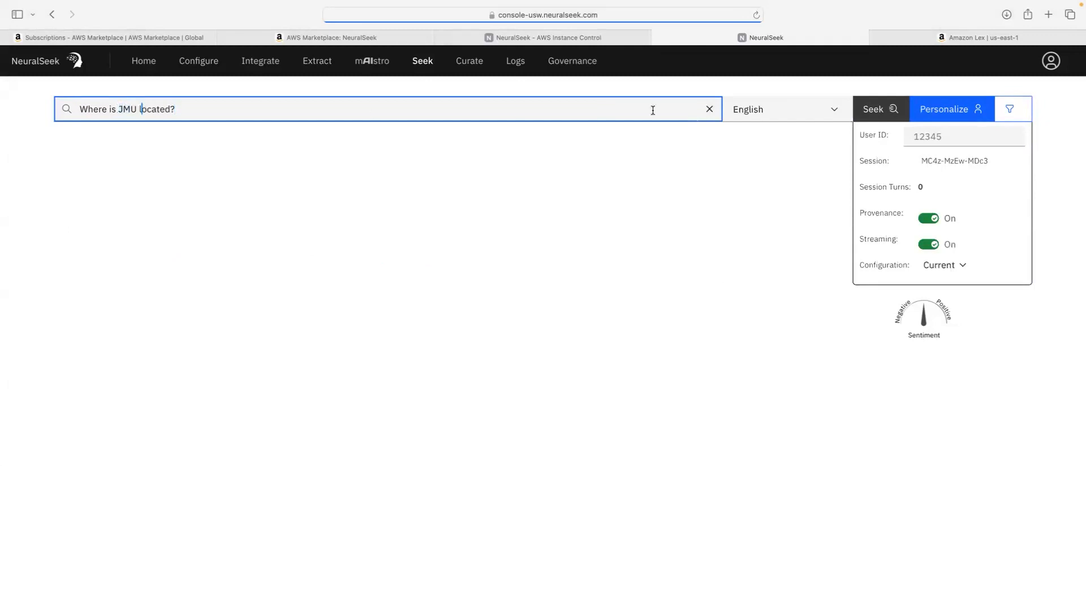
click(169, 109)
key(Return)
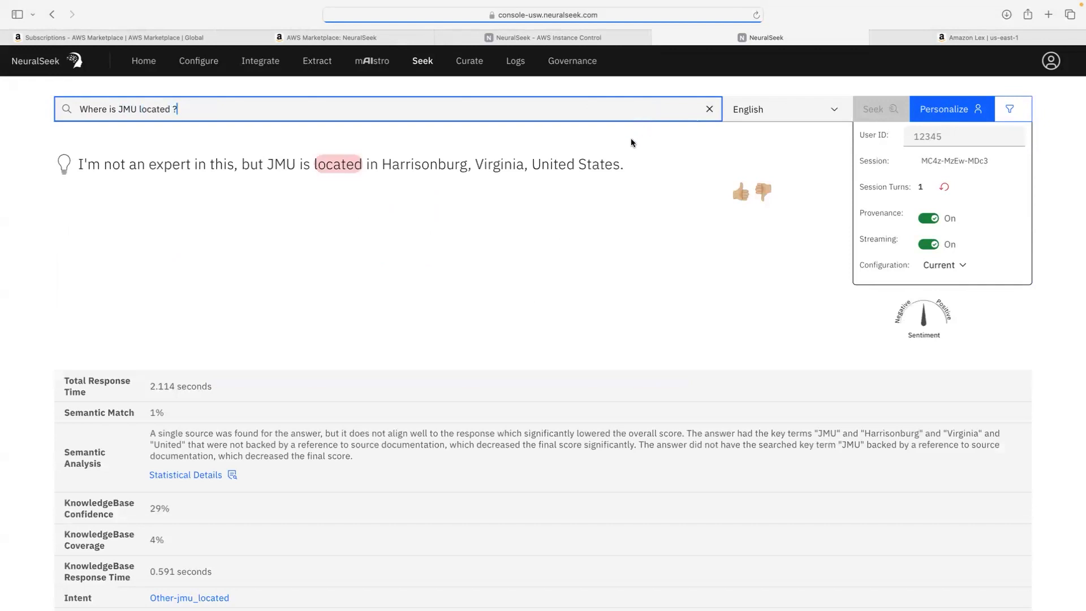
click(470, 61)
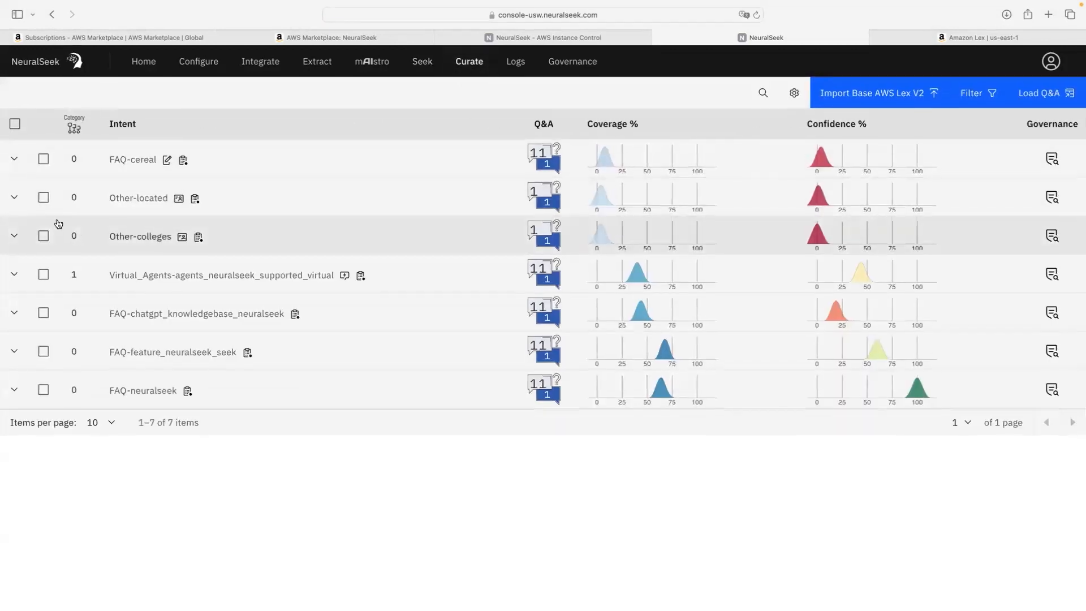
Step: Inspect the Other-located Harrisonburg, Virginia answer with JMU masked, leaving it unedited
click(14, 197)
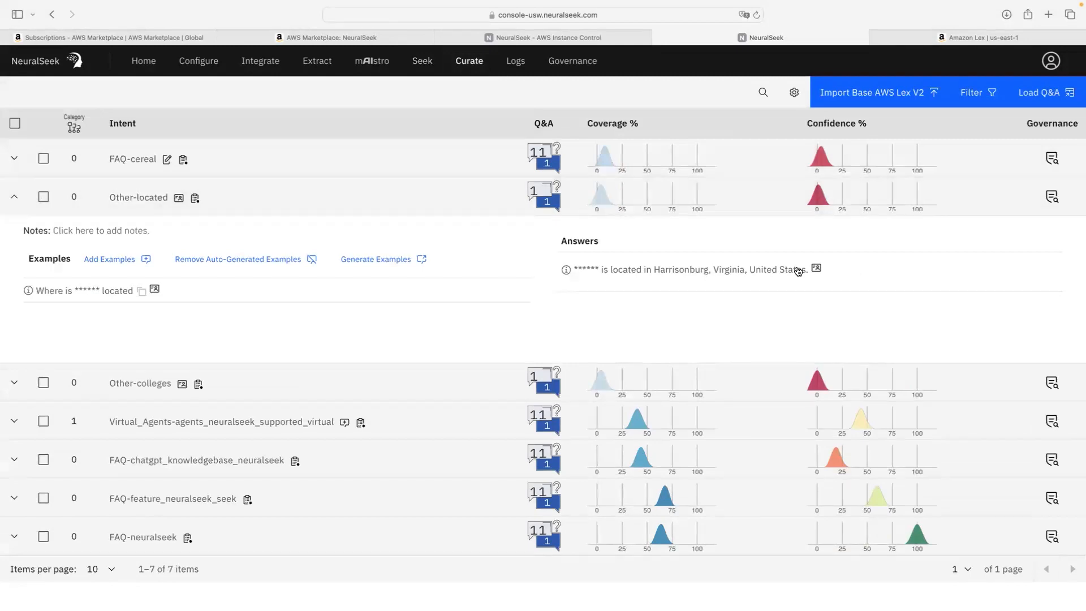
click(779, 272)
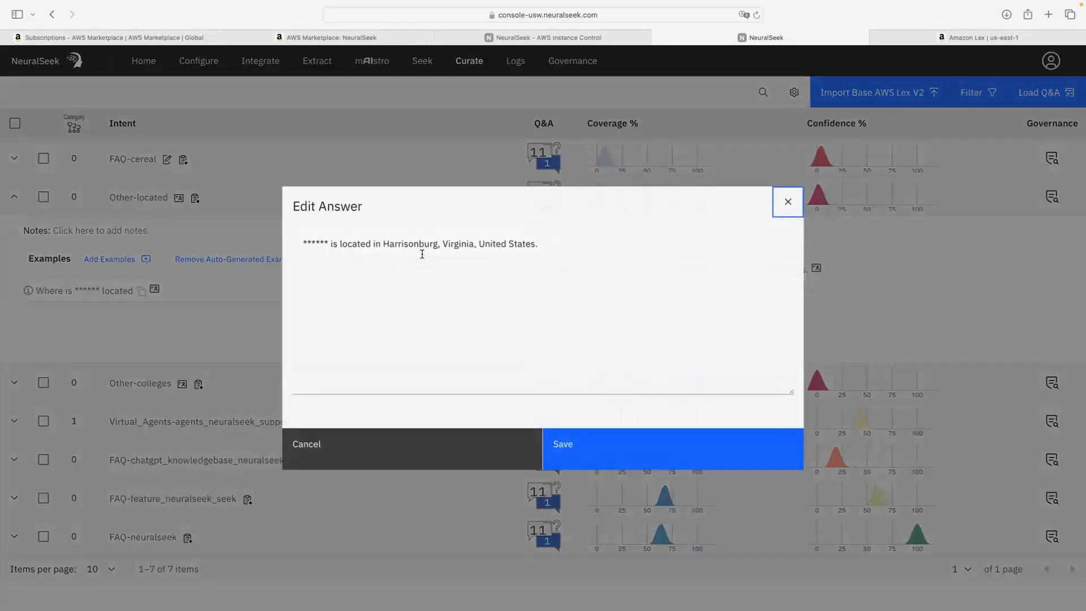
click(789, 202)
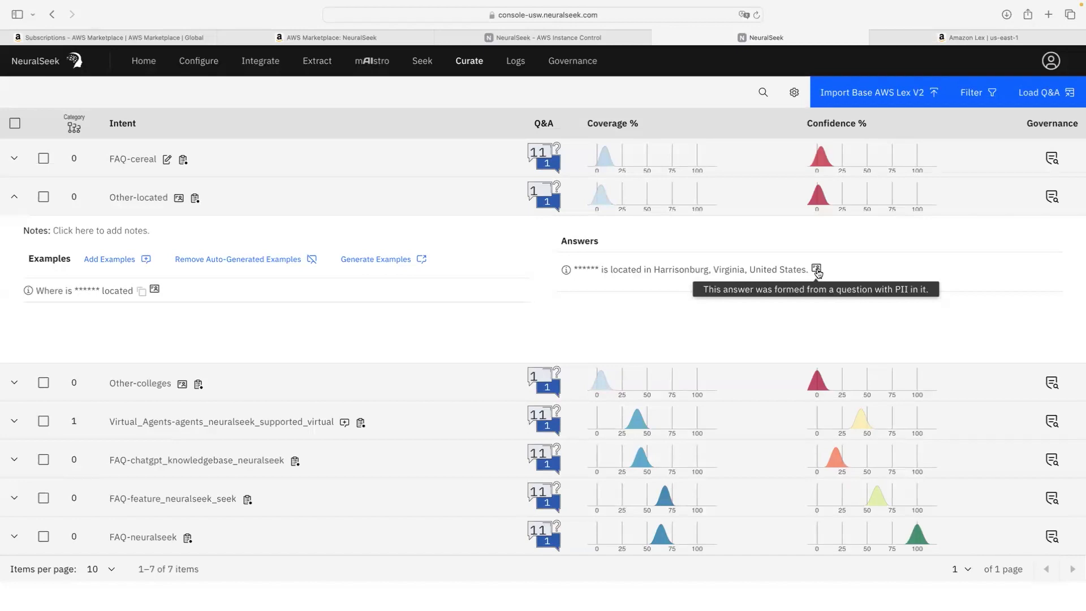
click(817, 270)
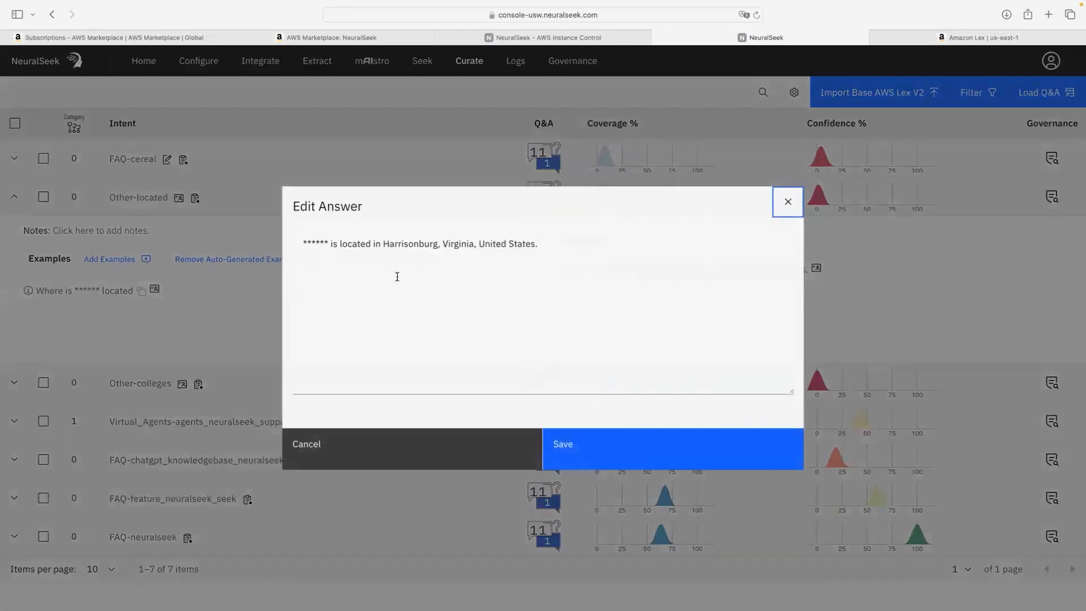
click(788, 202)
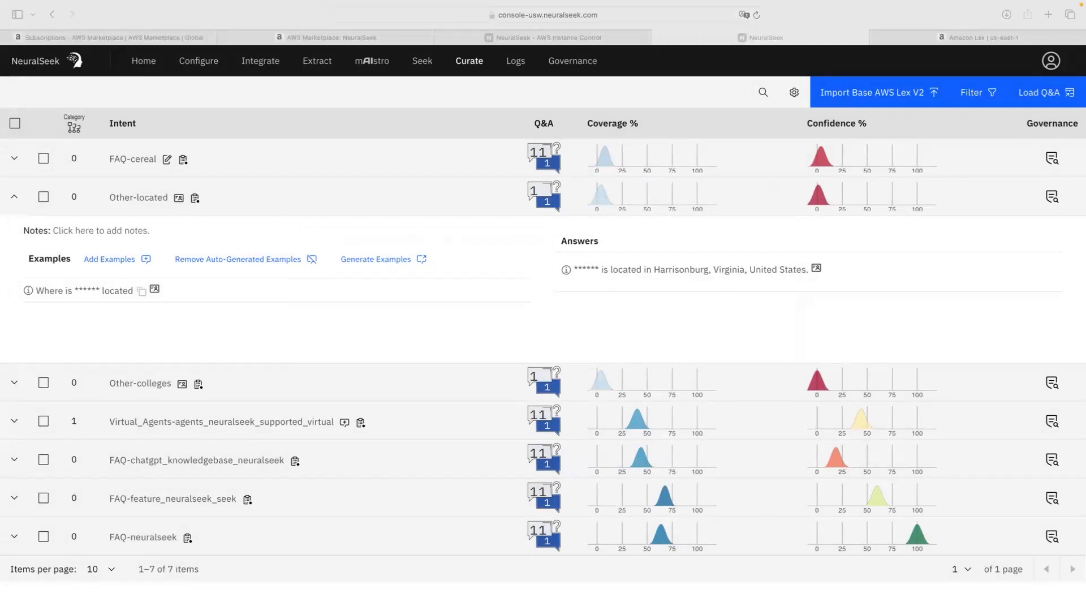
Step: Open the mAIstro builder, browse the example flow templates, and close the gallery
click(373, 66)
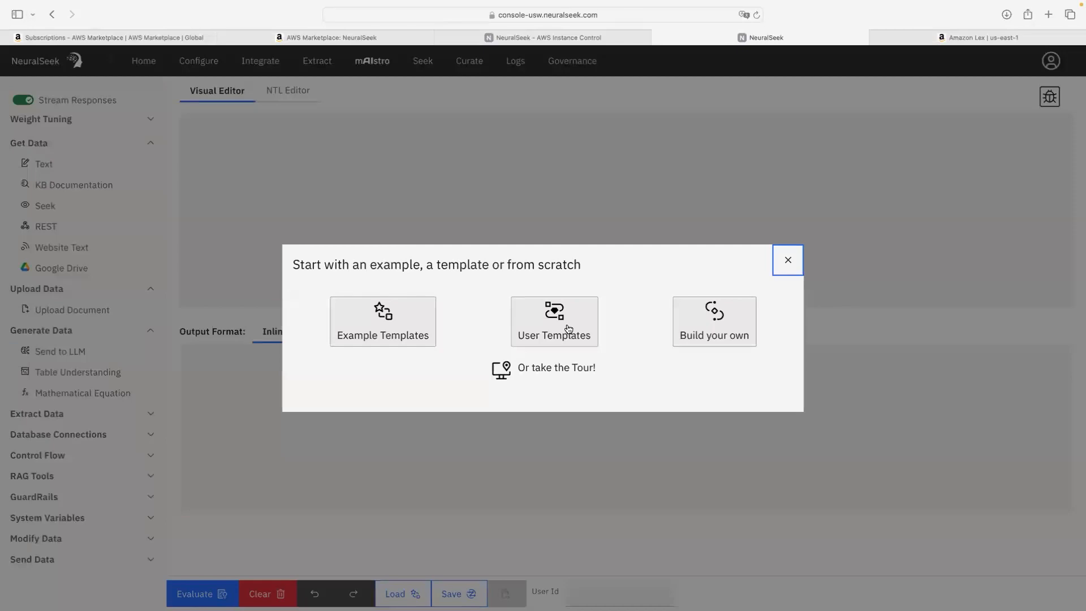
click(405, 327)
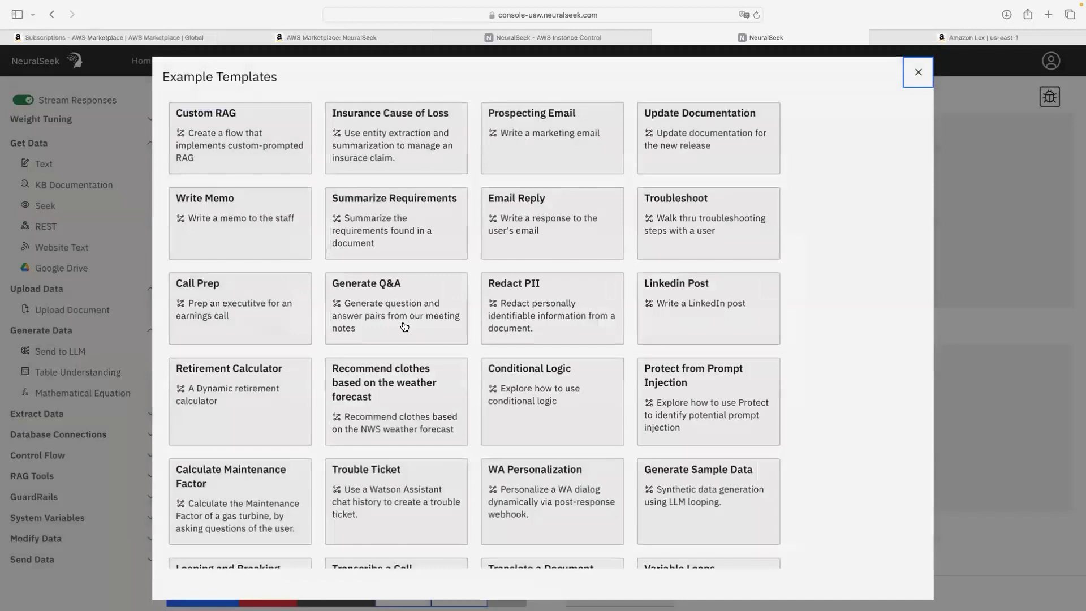
scroll(405, 327, down, 3)
scroll(405, 327, up, 3)
scroll(311, 328, down, 2)
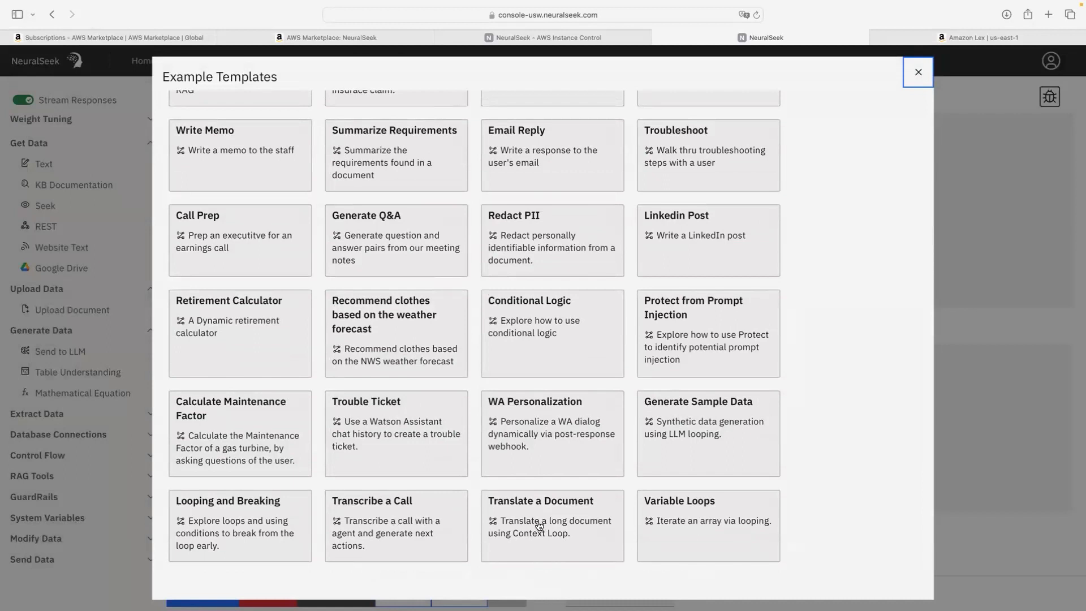
scroll(539, 526, up, 3)
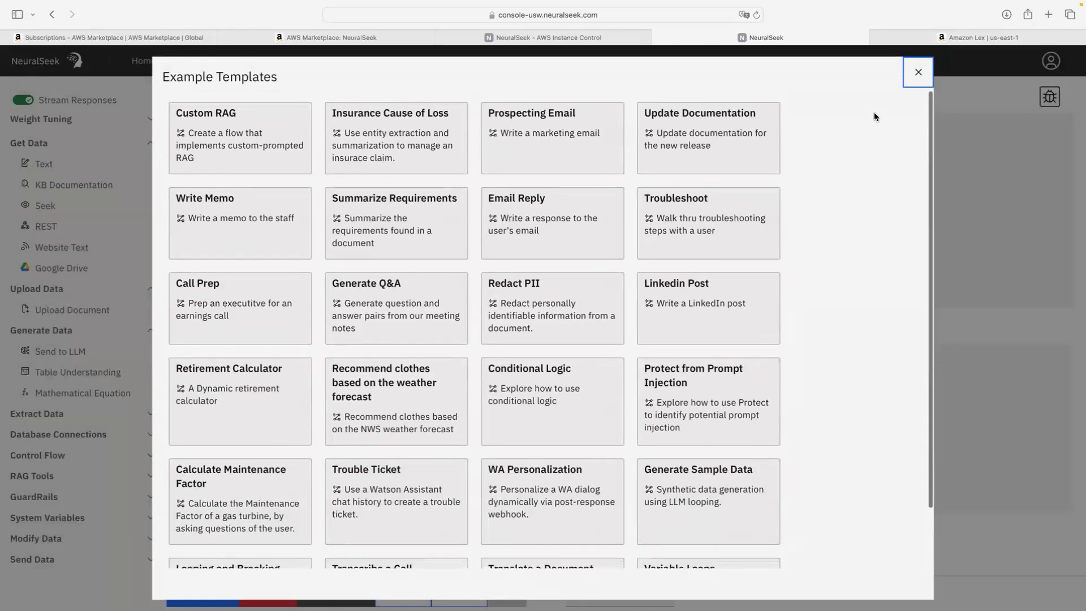
click(927, 80)
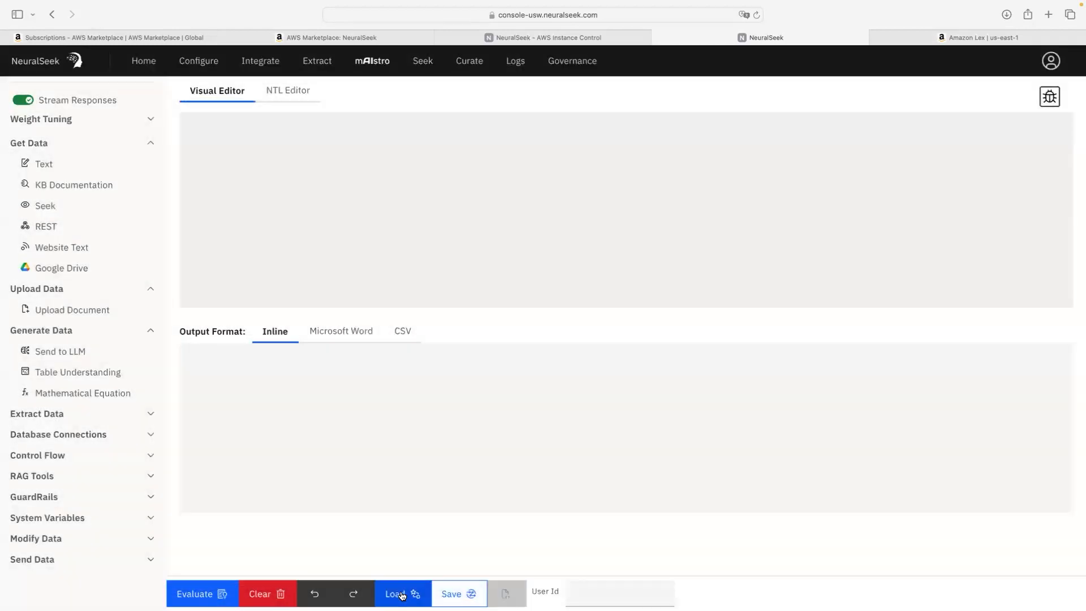
Step: Check the Load options and the NTL Editor, then return to the empty Visual Editor canvas
click(398, 594)
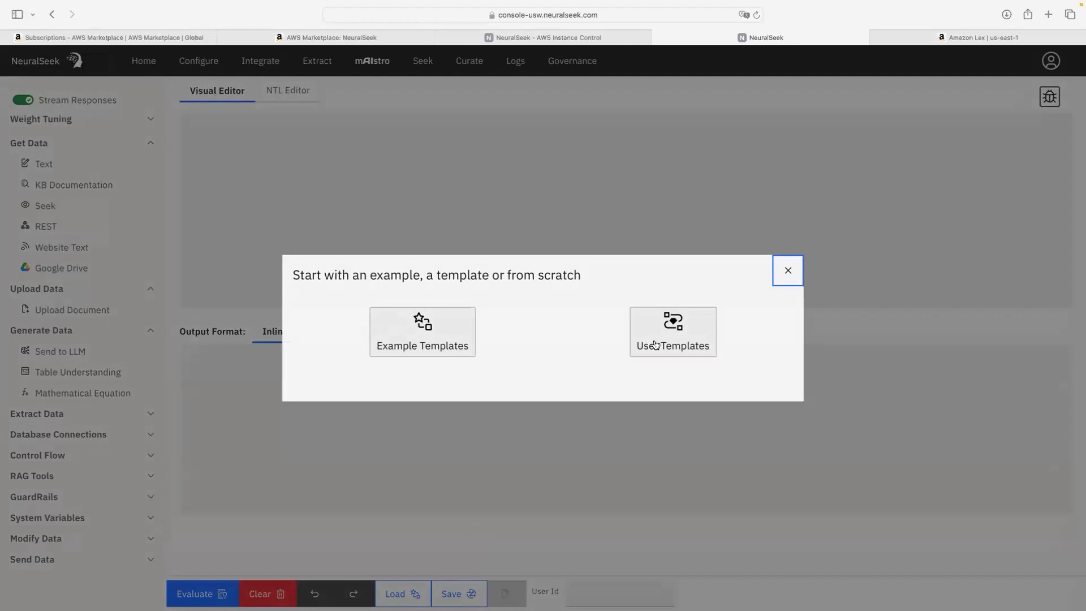
click(788, 274)
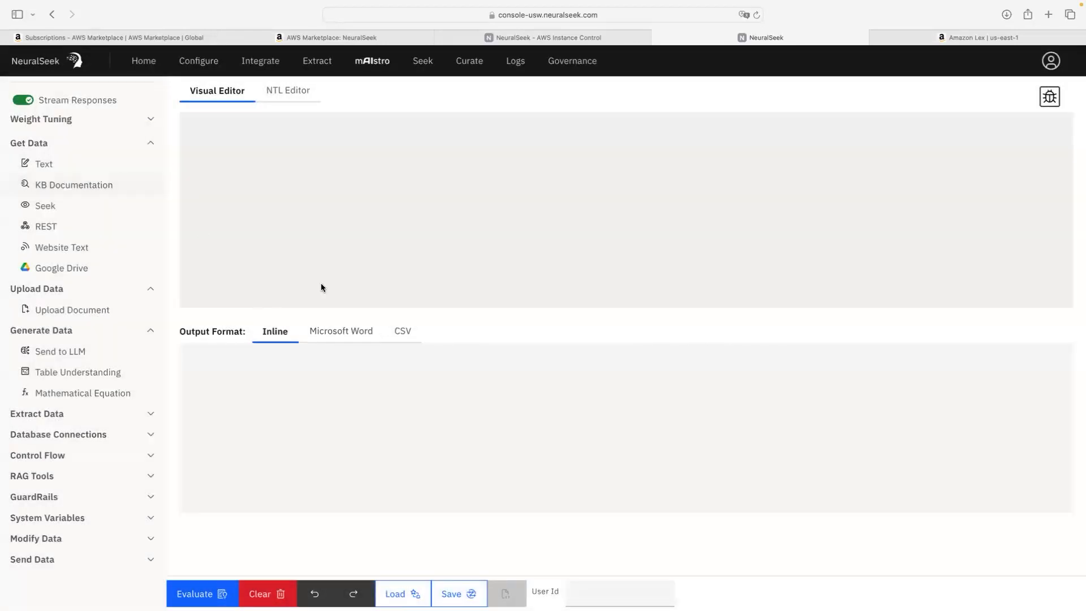
click(287, 91)
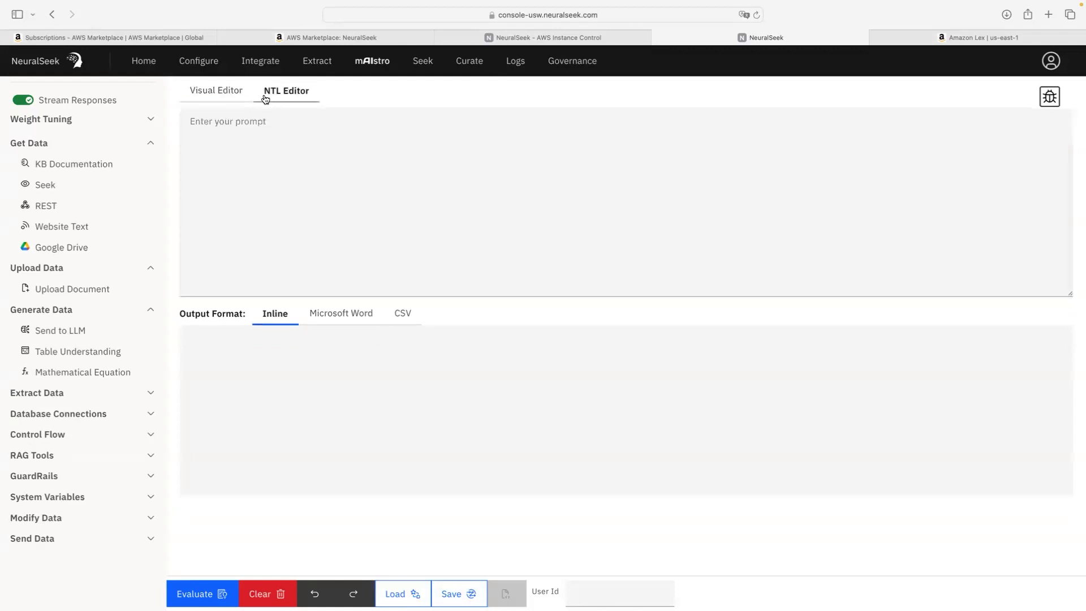
click(214, 94)
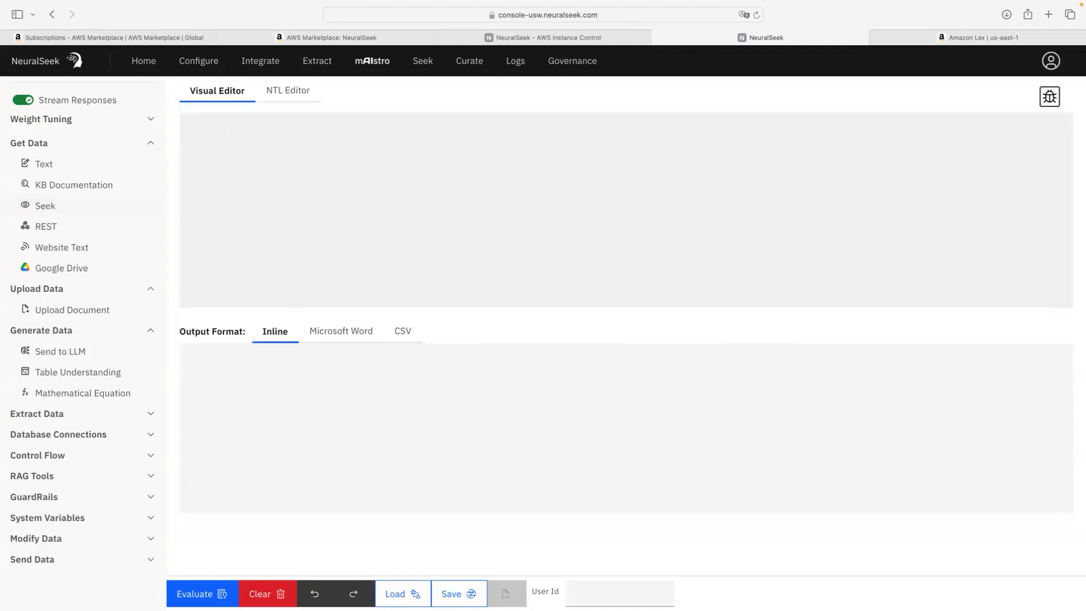
Step: Add a Website Text step and delete the accidentally added Text step
click(77, 251)
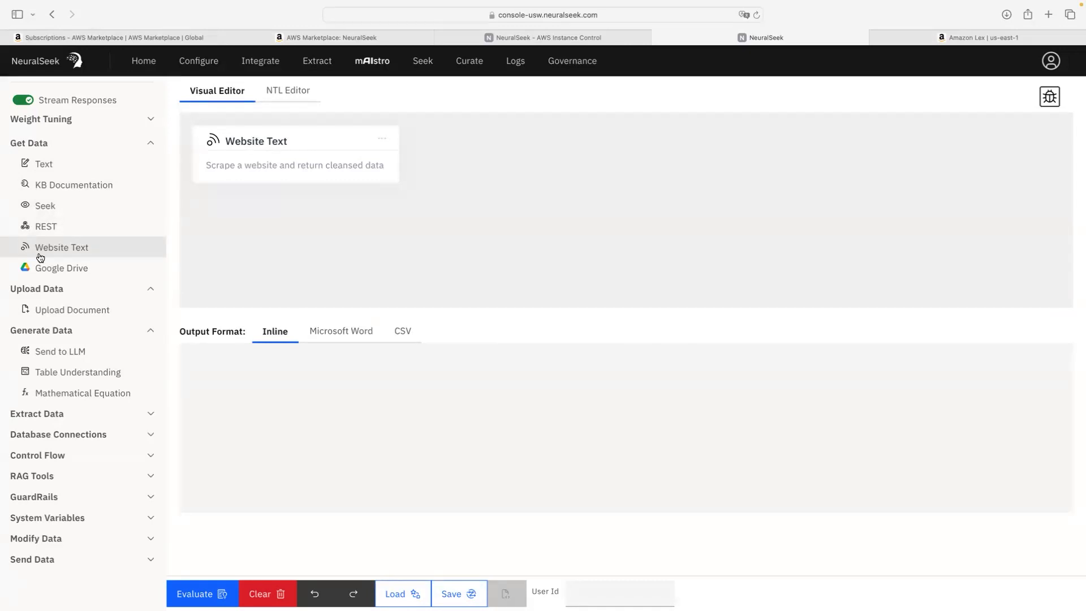
click(48, 170)
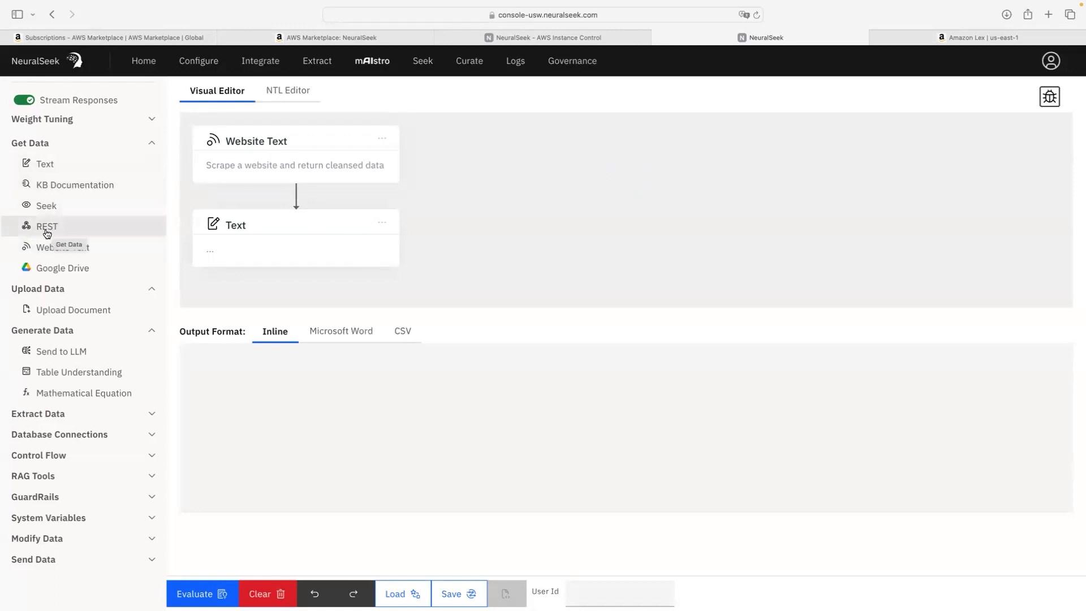
click(312, 244)
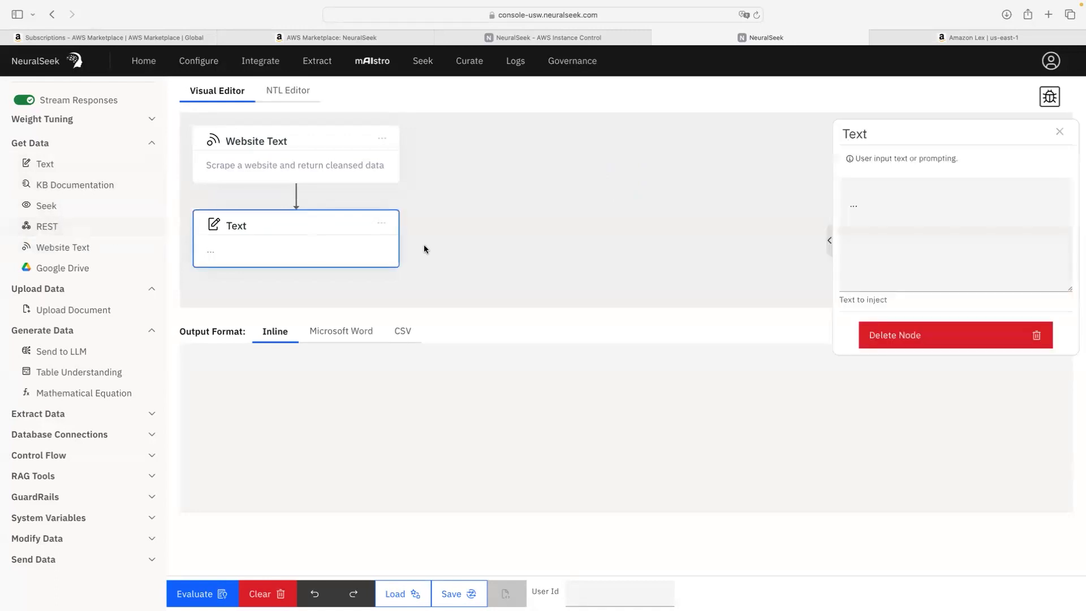
click(871, 334)
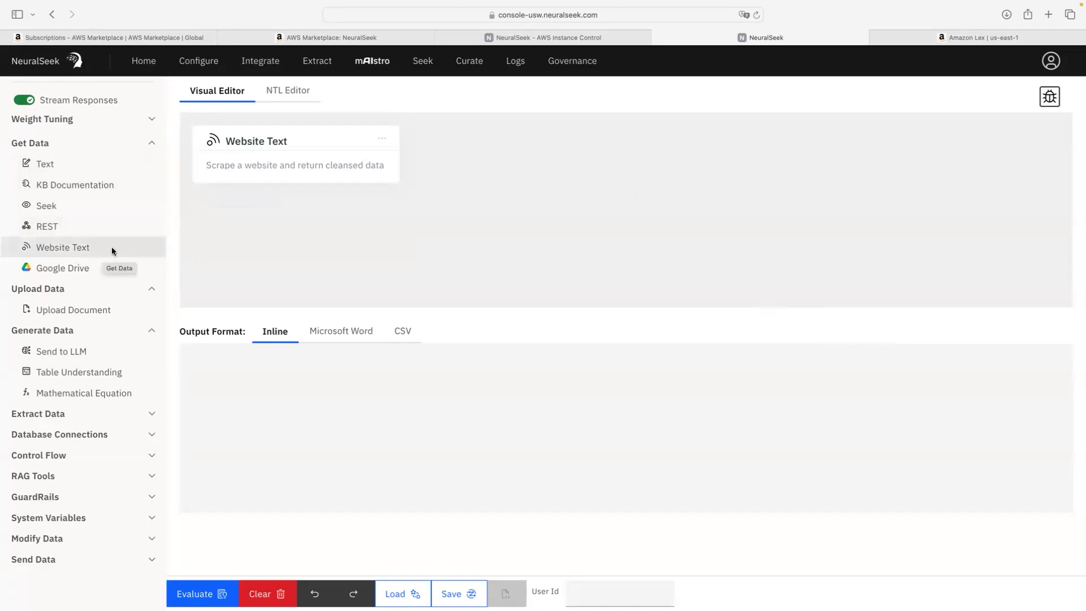
click(368, 164)
click(937, 199)
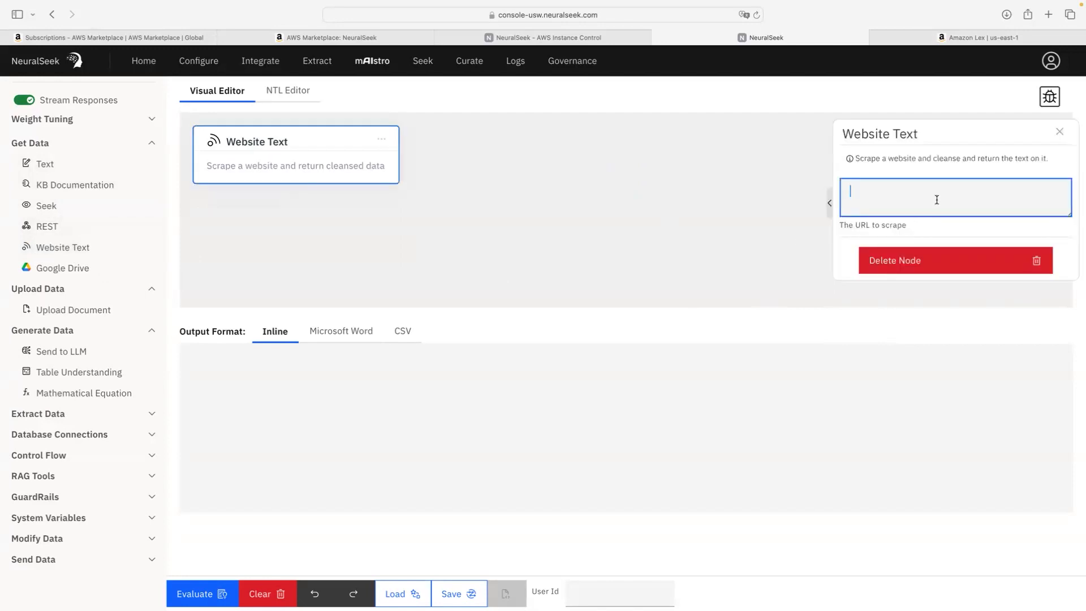
key(super+Tab)
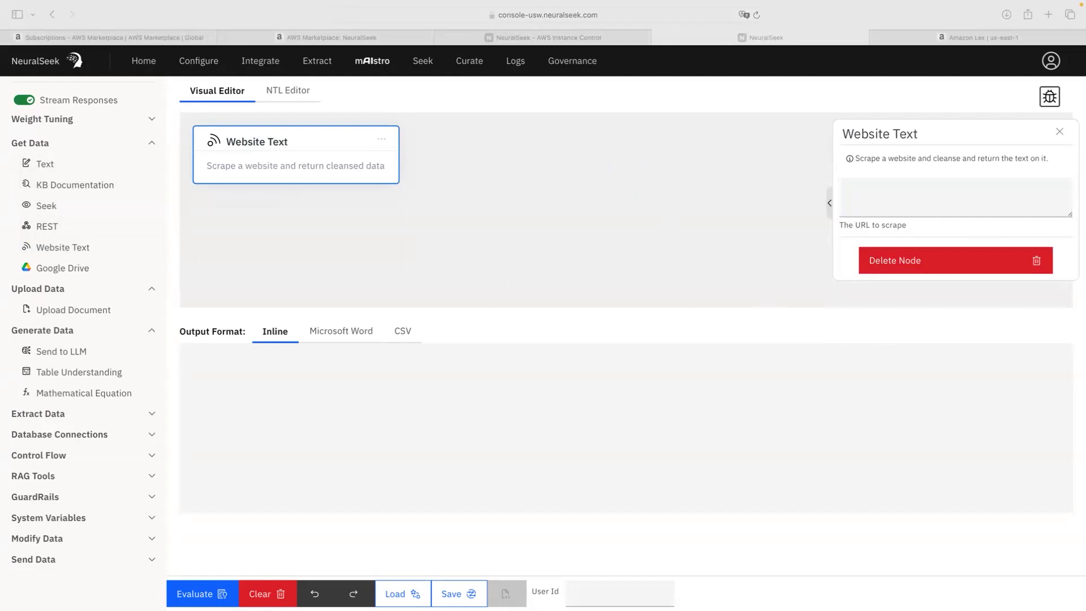
click(936, 185)
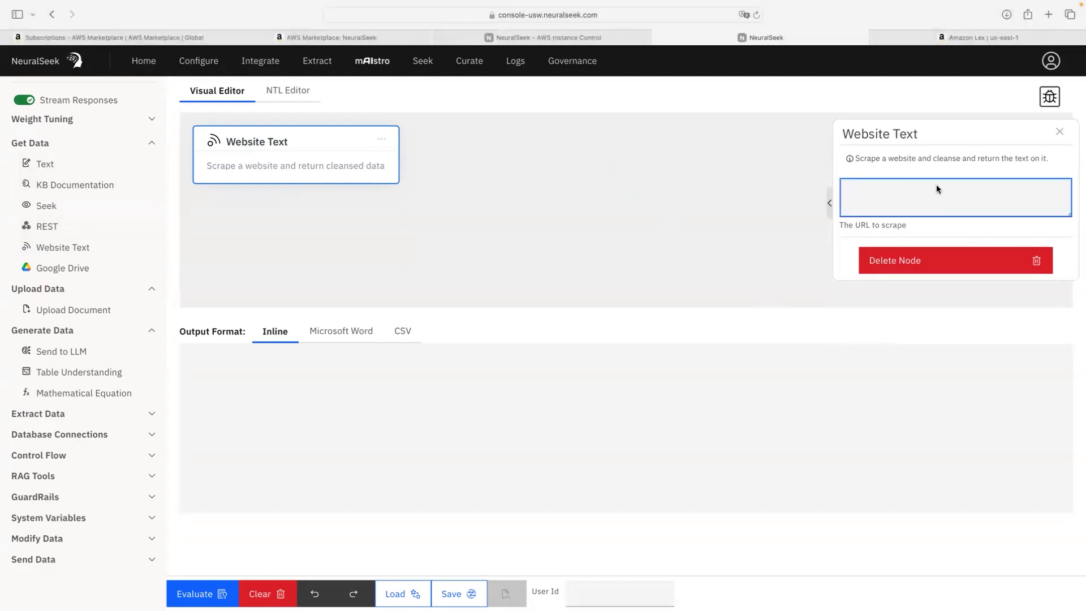
text(https://neuralseek.com)
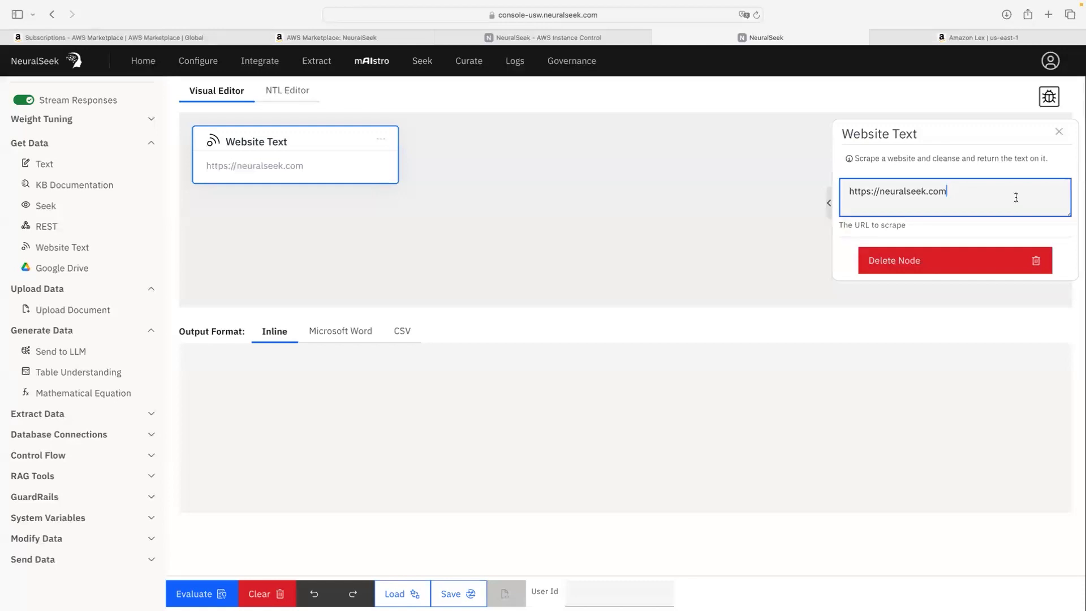
click(1059, 132)
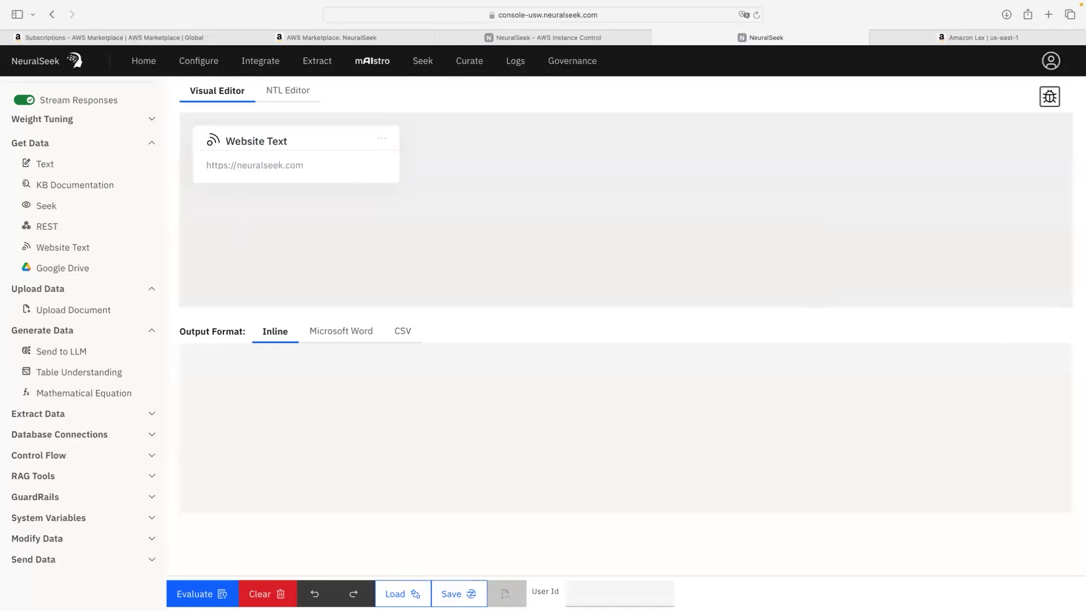
click(48, 353)
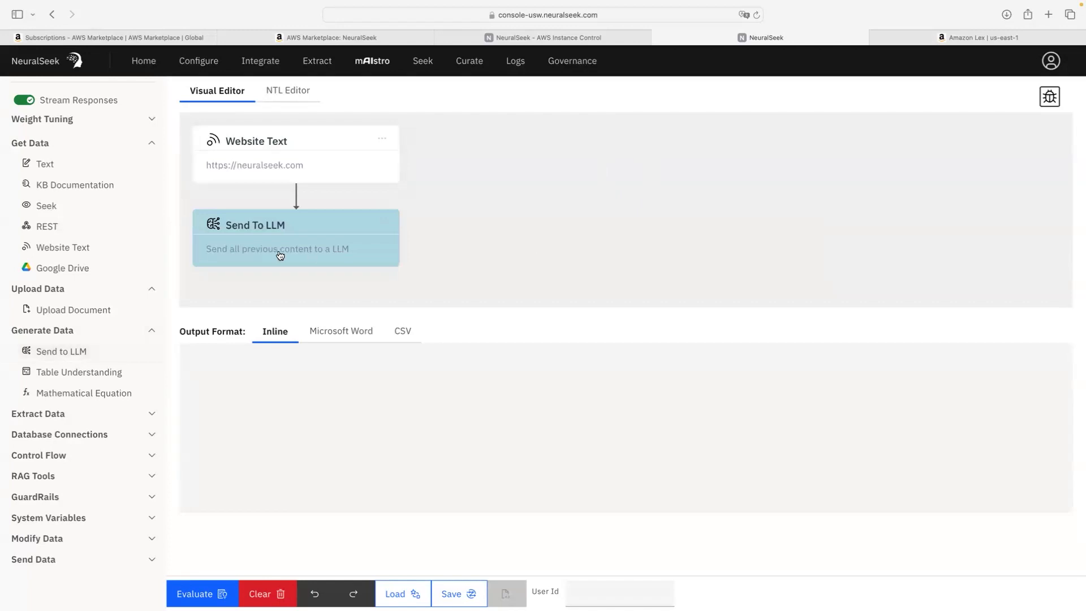
Step: Connect Send To LLM after Website Text with prompt 'Create a bulleted list of the major topics…'
click(277, 255)
drag(426, 217, 504, 190)
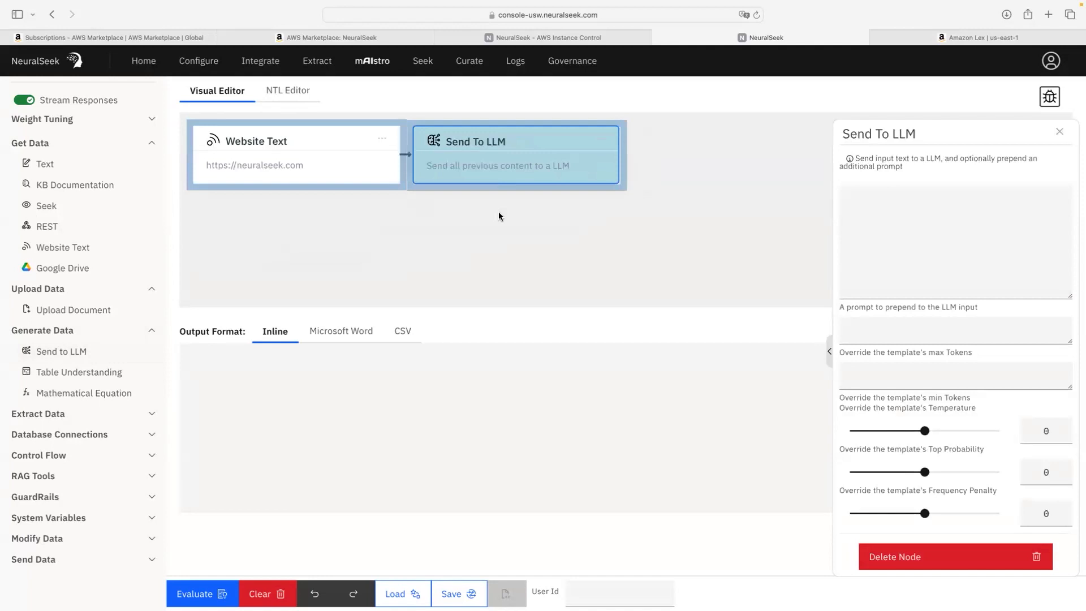
click(941, 202)
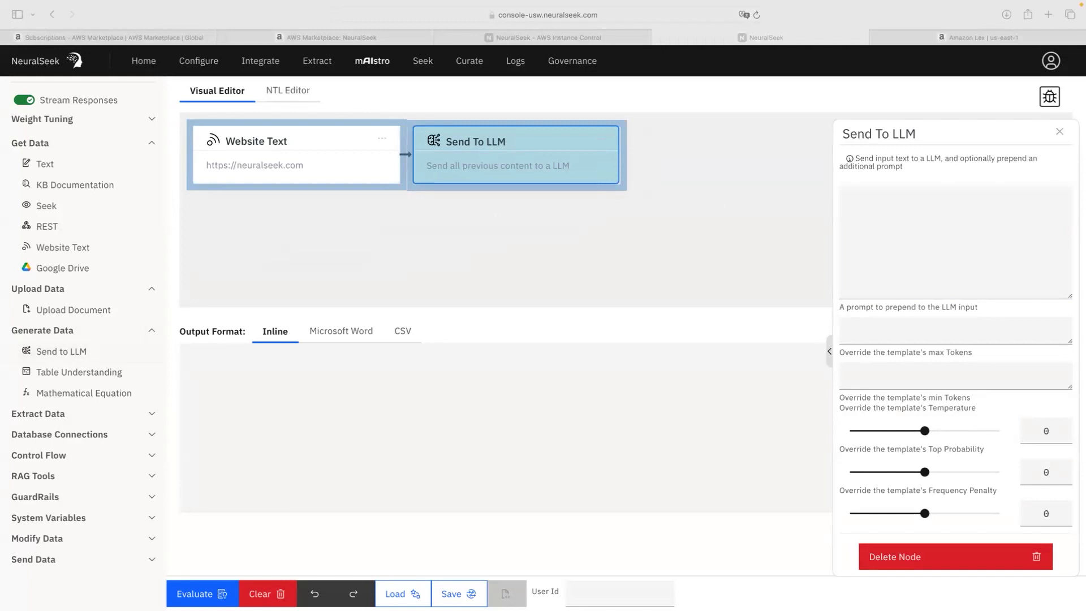
click(967, 221)
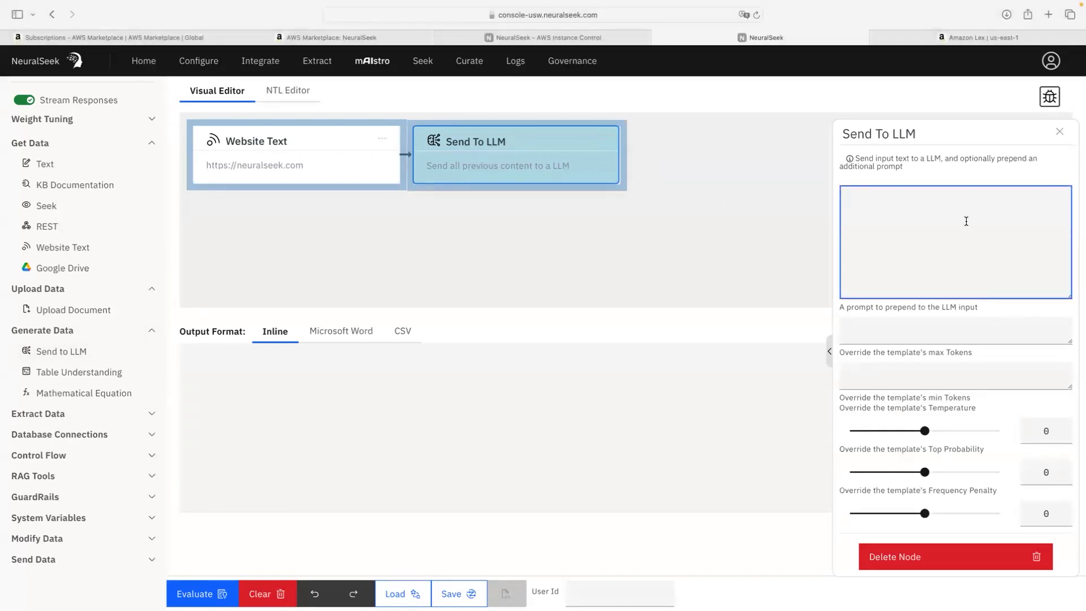
text(Create a bulleted list of the major topics from the documentation below.)
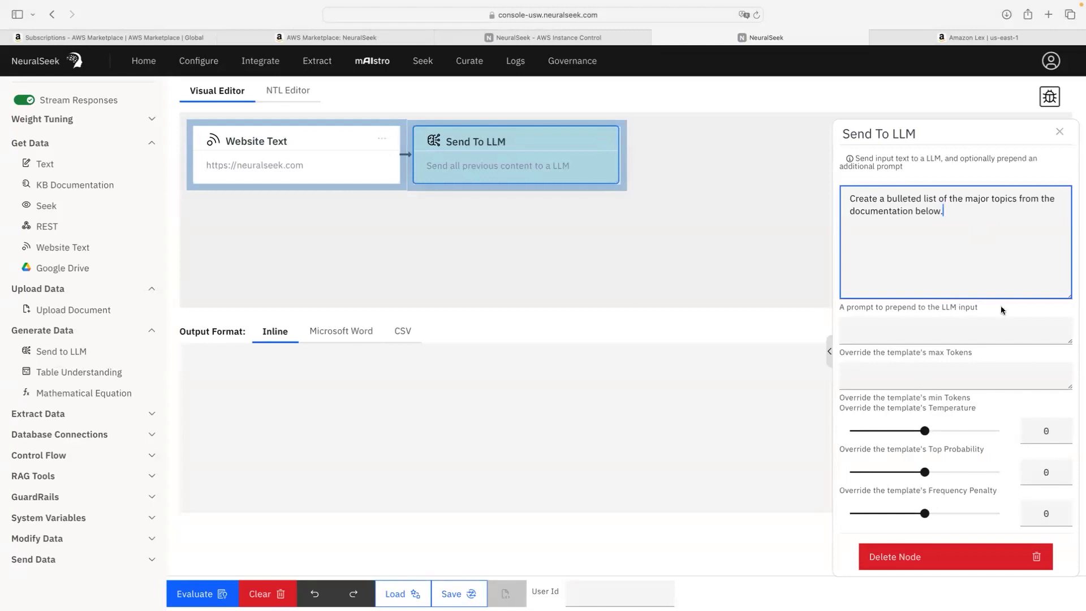
click(1057, 133)
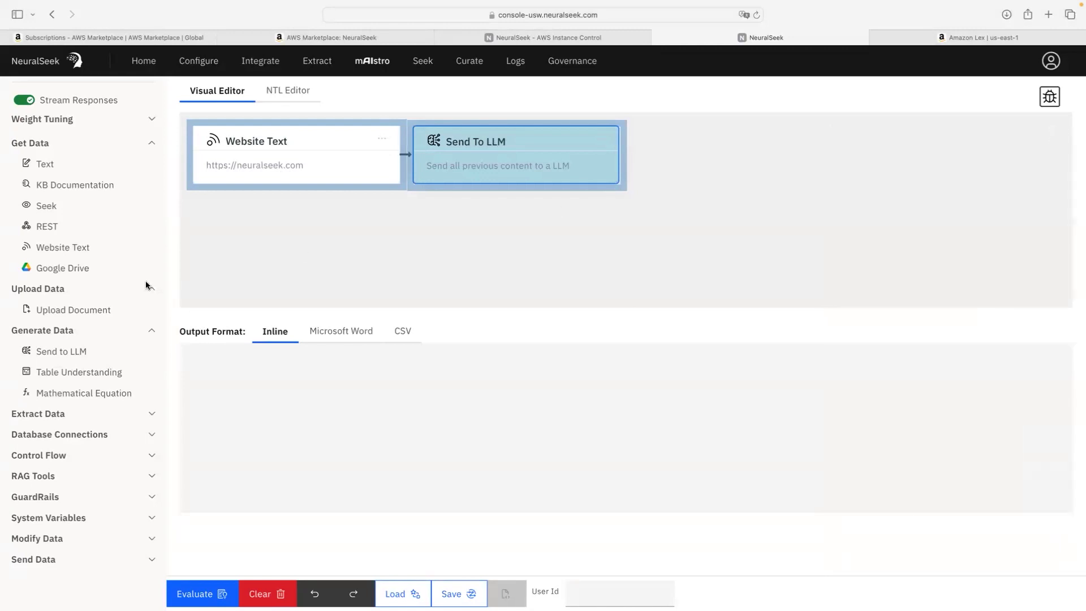
Step: Add a second Send To LLM step with the LinkedIn post prompt plus '. Output has to be in Spanish.'
click(93, 350)
click(270, 247)
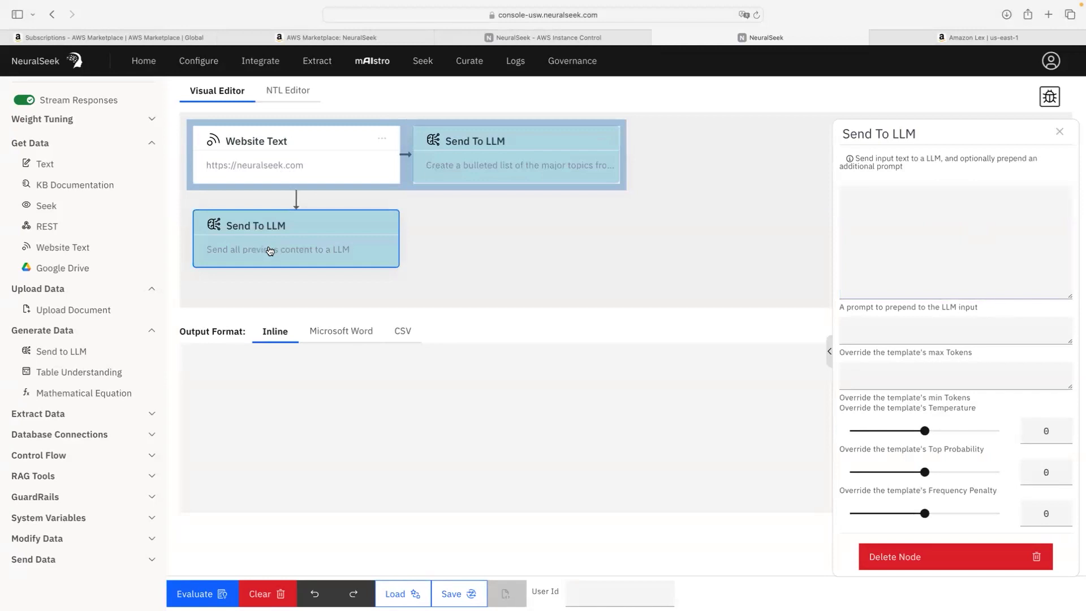
click(1024, 227)
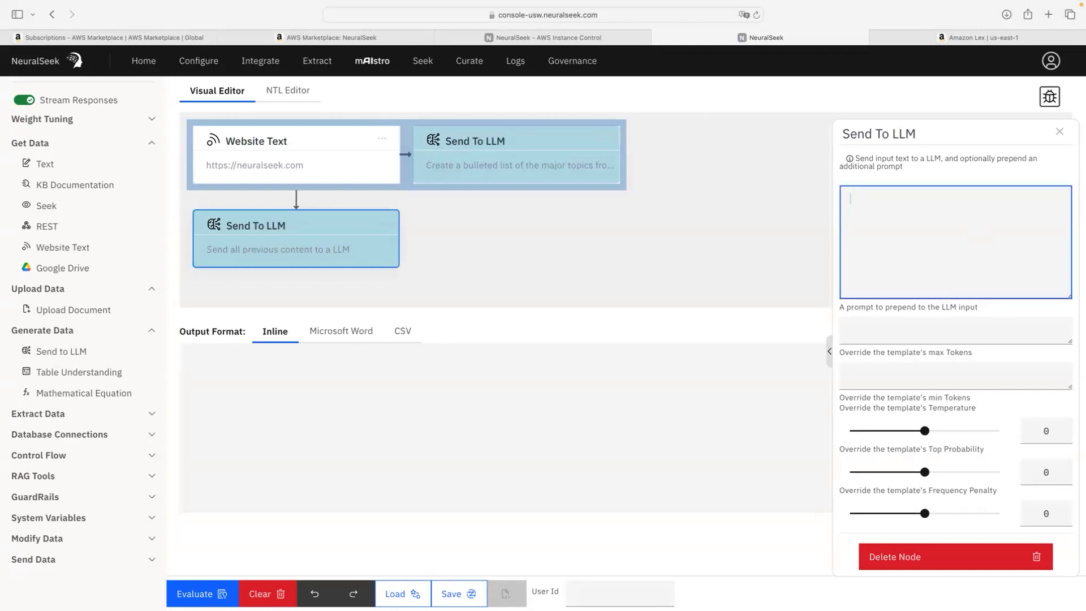
key(super+Tab)
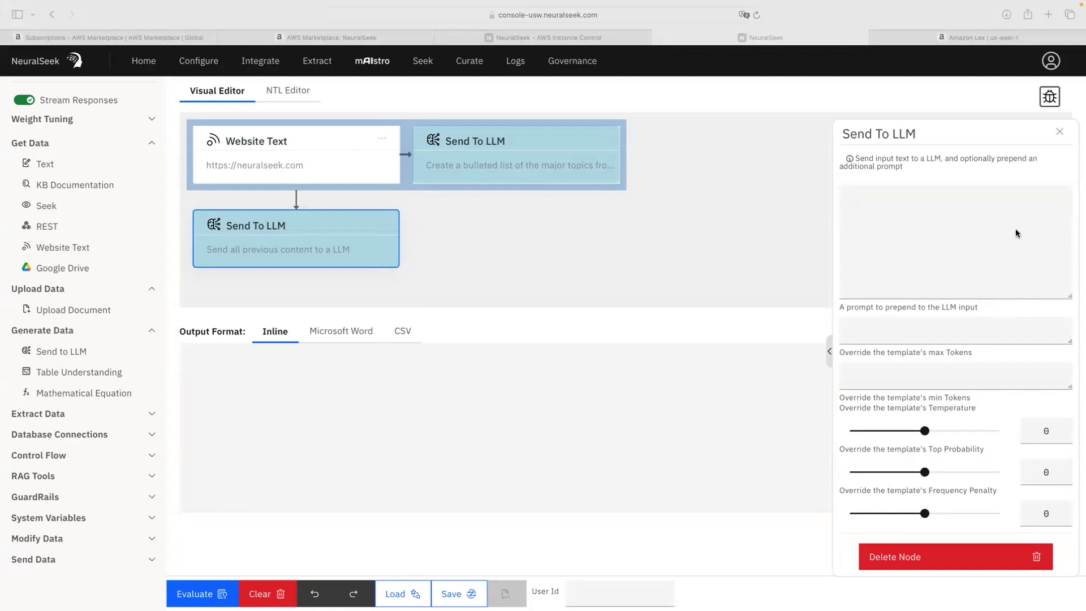
click(868, 223)
text(Create a LinkedIn post based on the bulleted list below.  Use lots of hashtags)
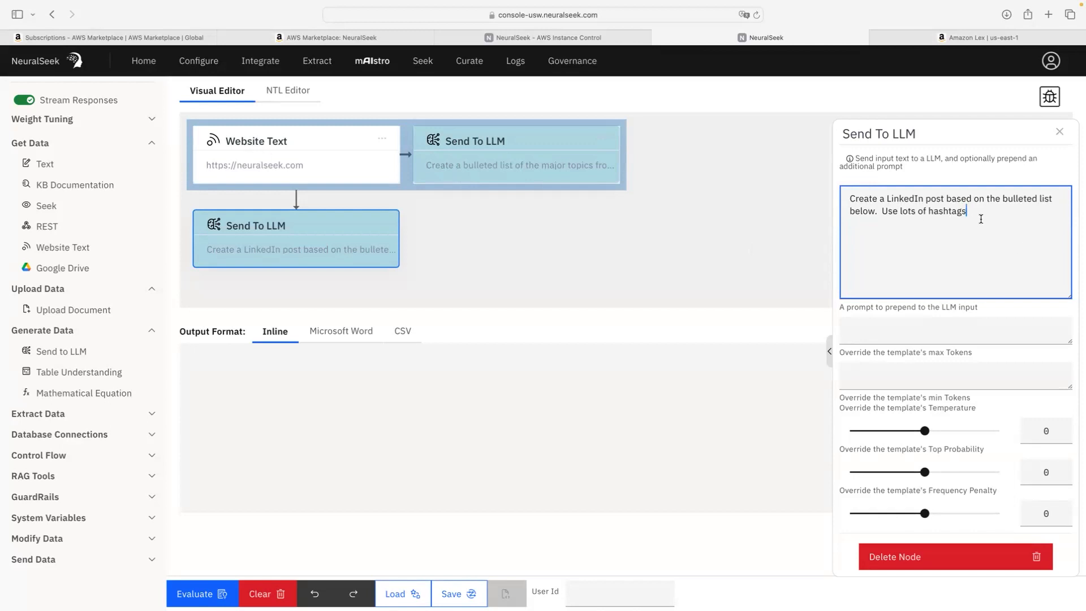
text(. Output has to be in Spa)
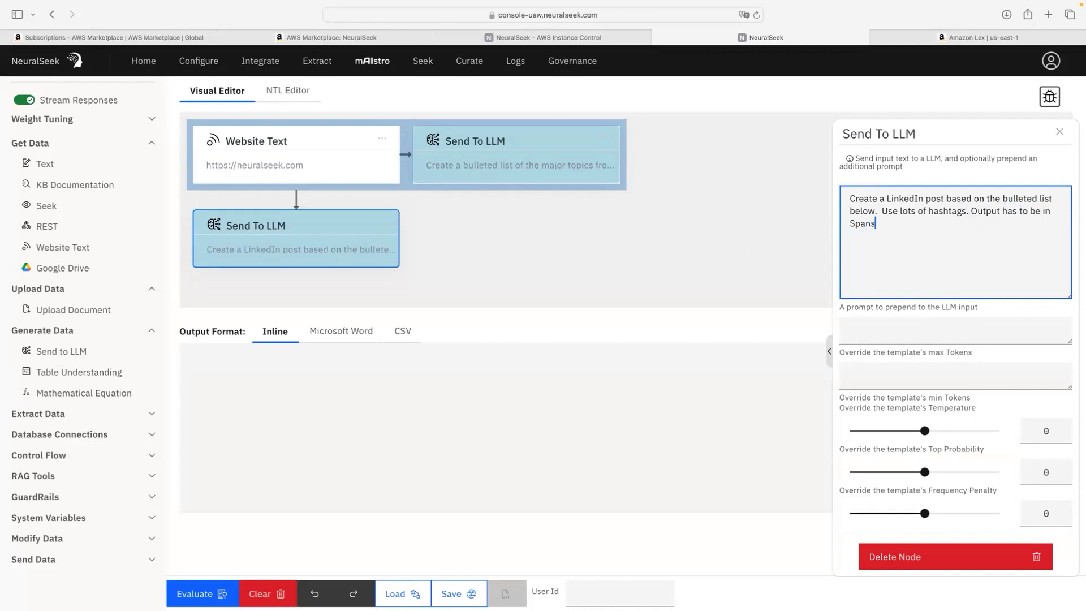
text(nish.)
click(1060, 132)
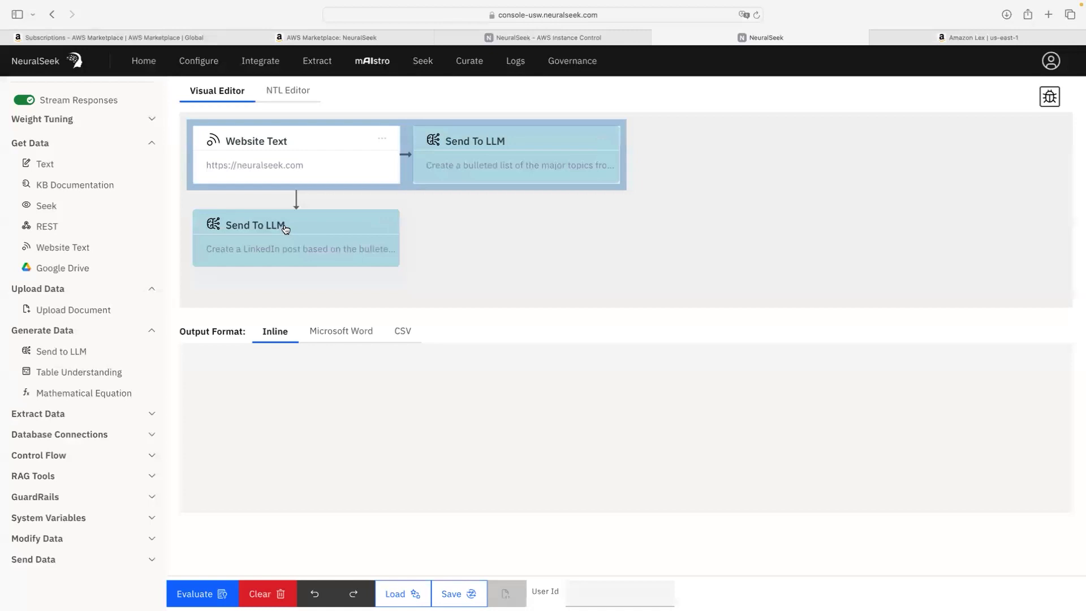
Step: Review the flow as NTL text, then evaluate it from the visual diagram
click(286, 91)
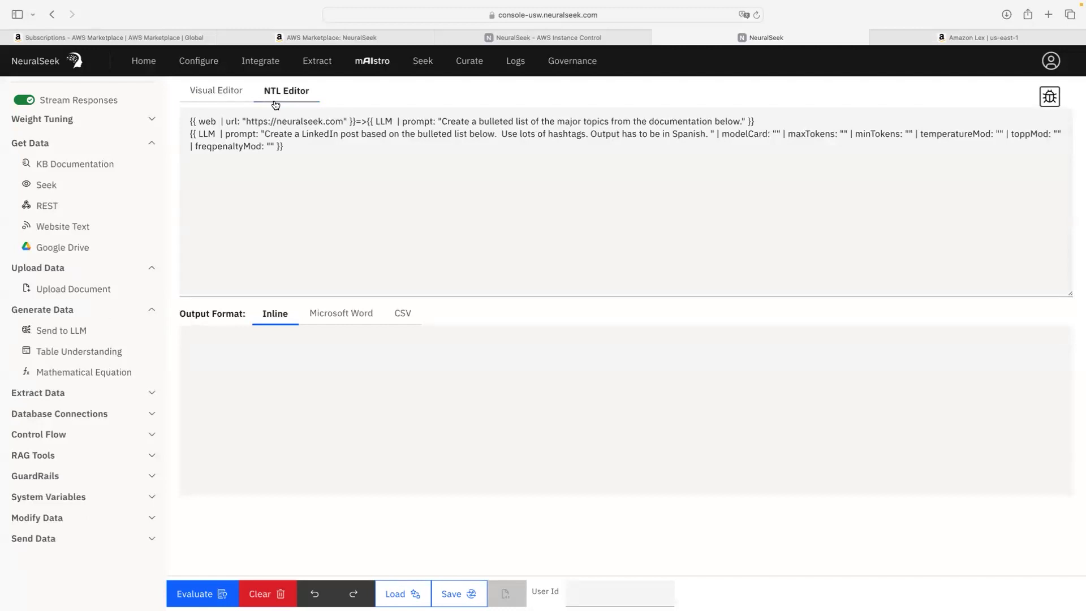
click(202, 97)
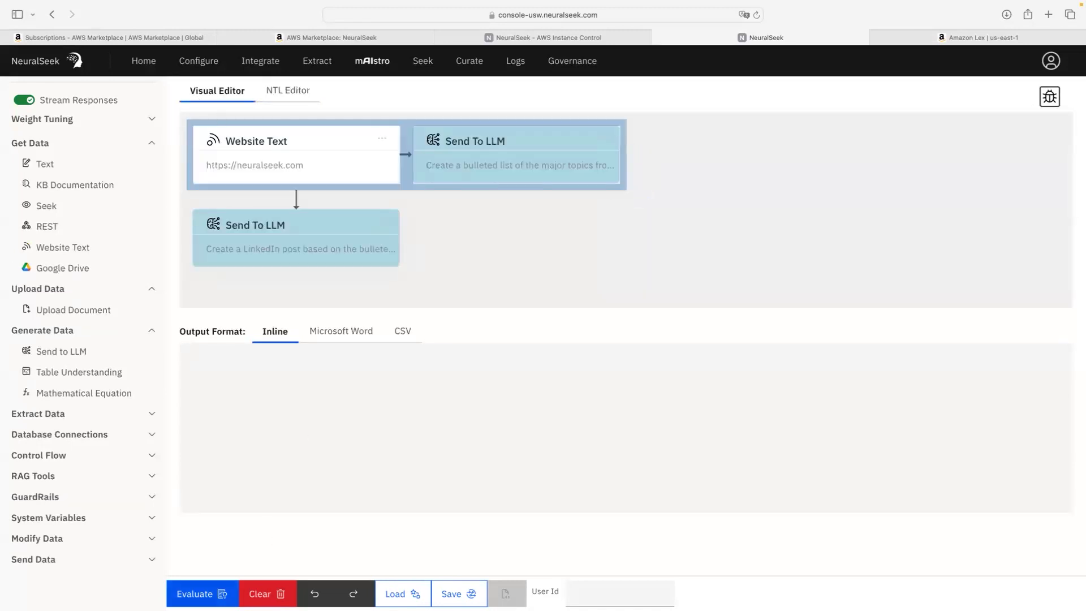
click(198, 594)
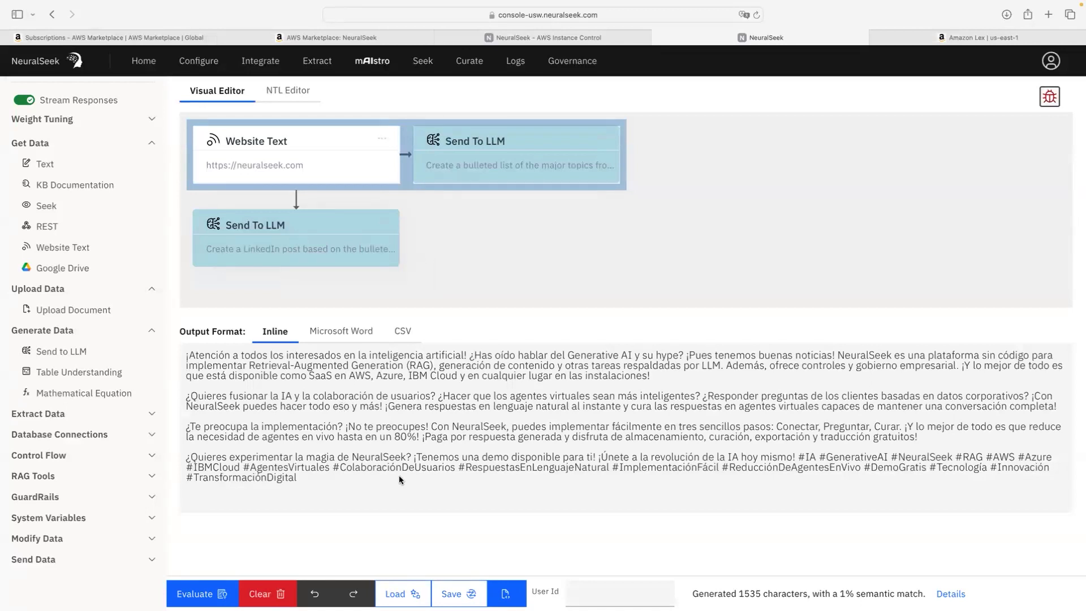
Step: Inspect the 1535-character Spanish post and try the Word and CSV outputs before returning to Inline
drag(242, 466, 331, 480)
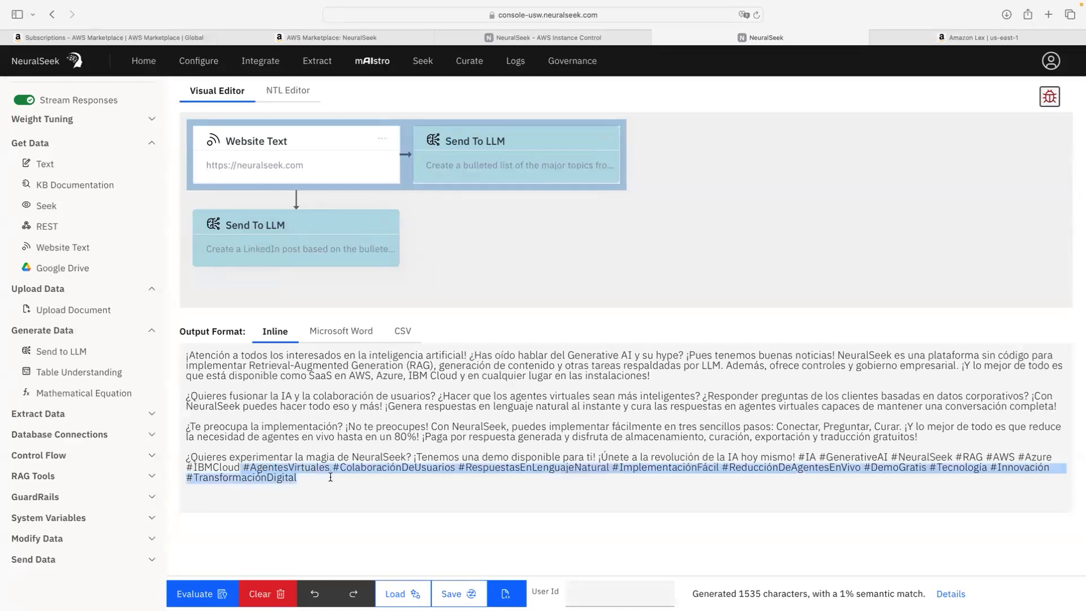
click(331, 481)
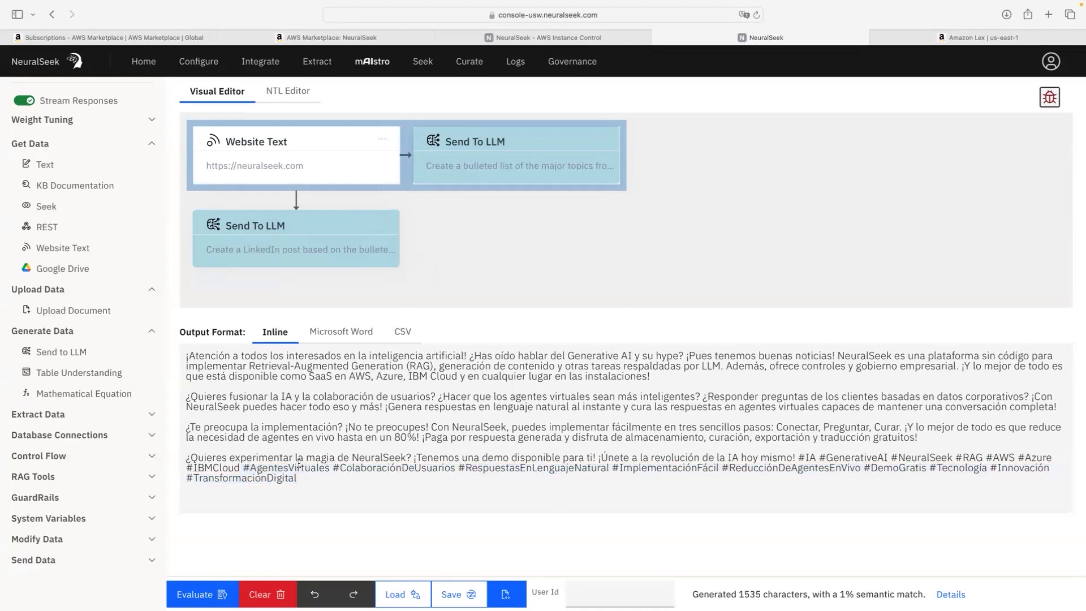
drag(307, 478, 177, 348)
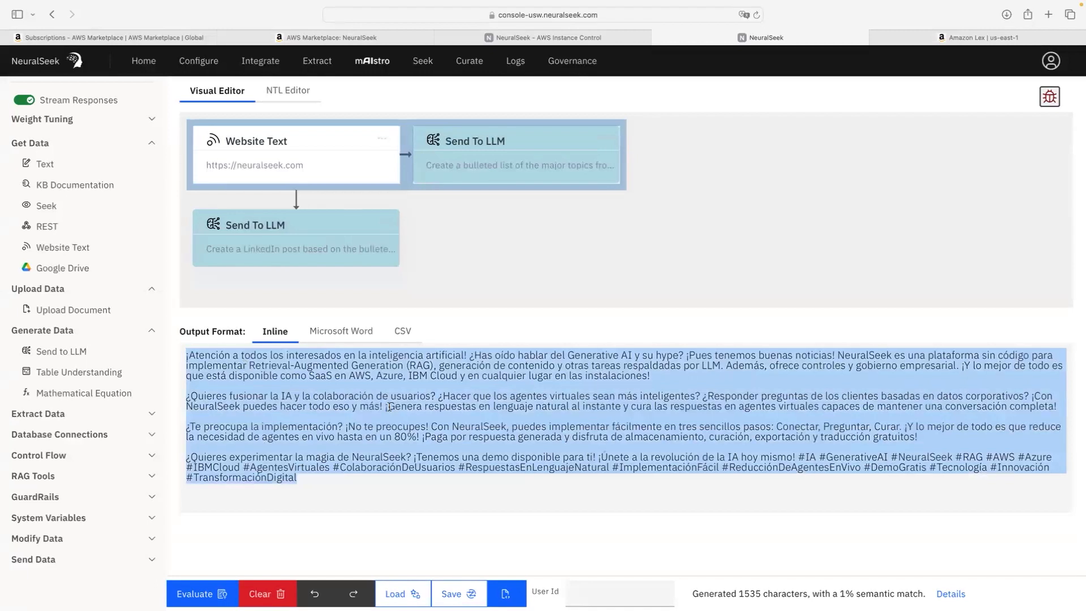
click(341, 332)
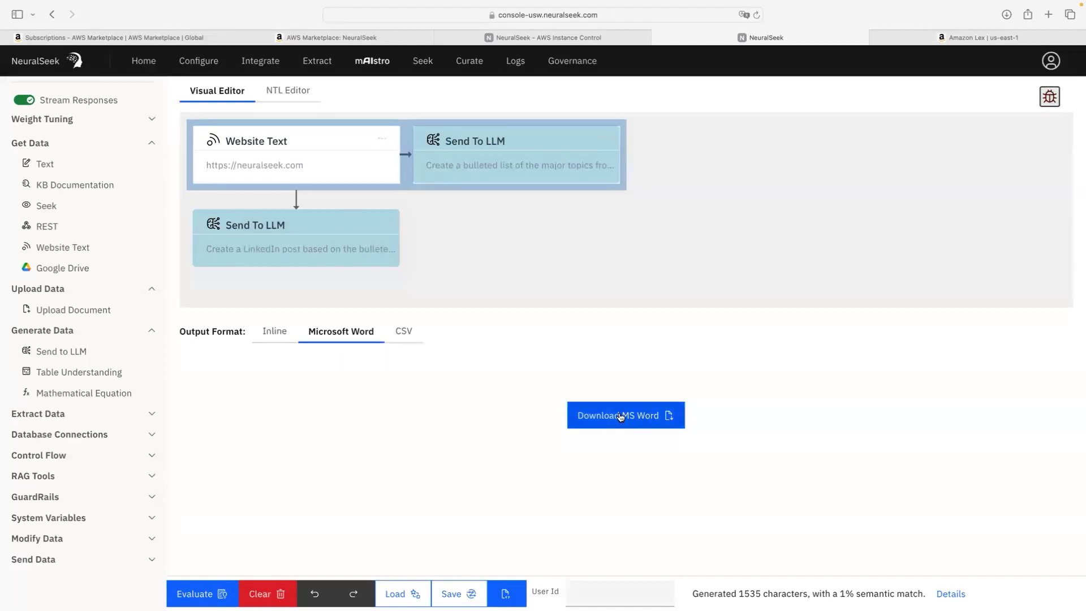
click(403, 332)
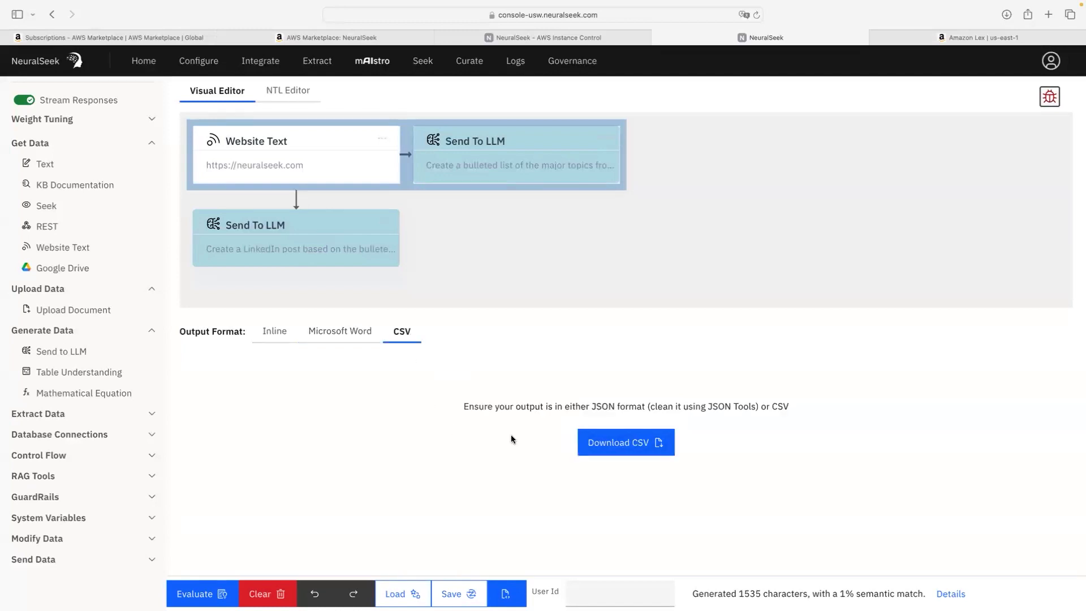
click(287, 339)
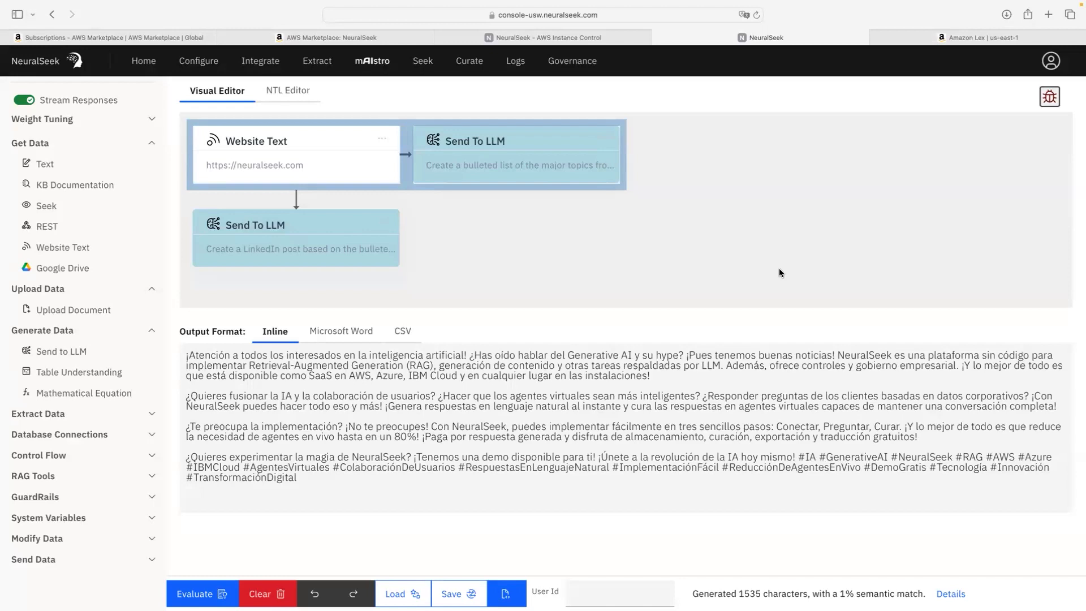
Step: Open the Explore Inspector and view Step #1's scraped neuralseek.com text
click(1050, 98)
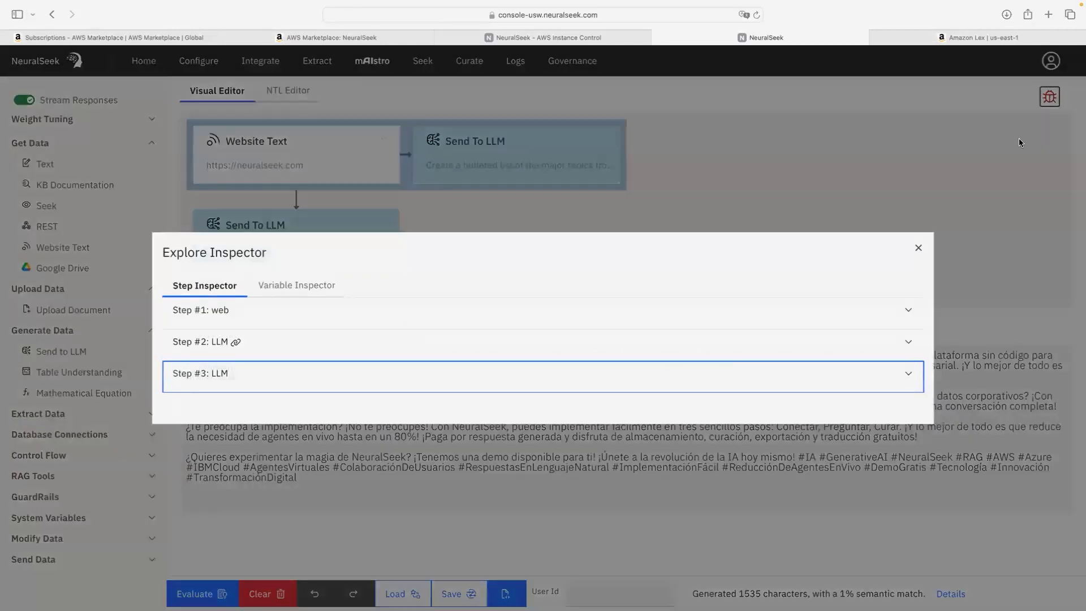
click(306, 310)
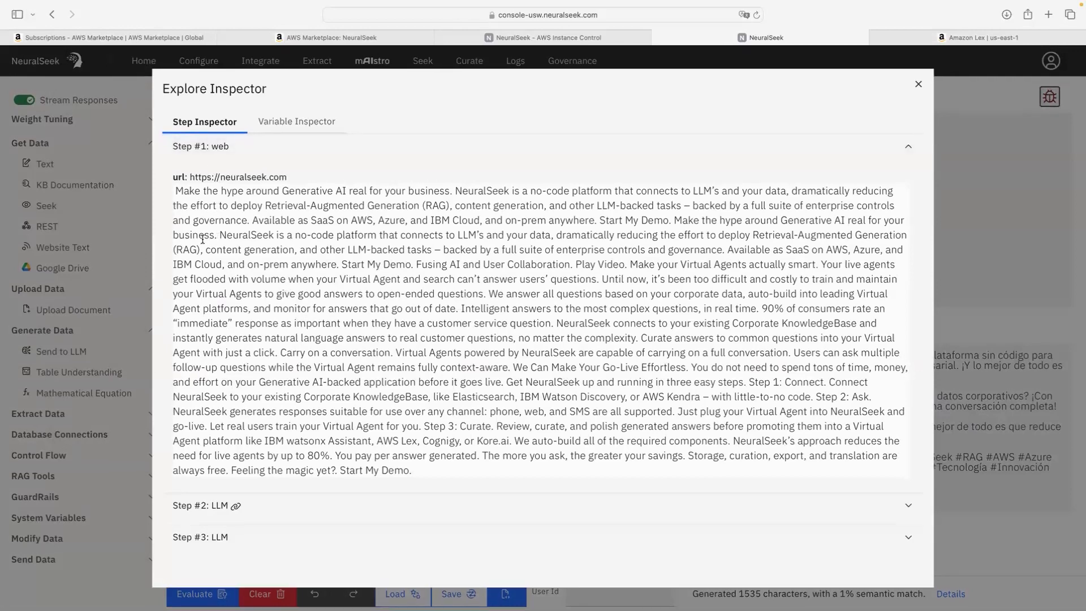
click(223, 149)
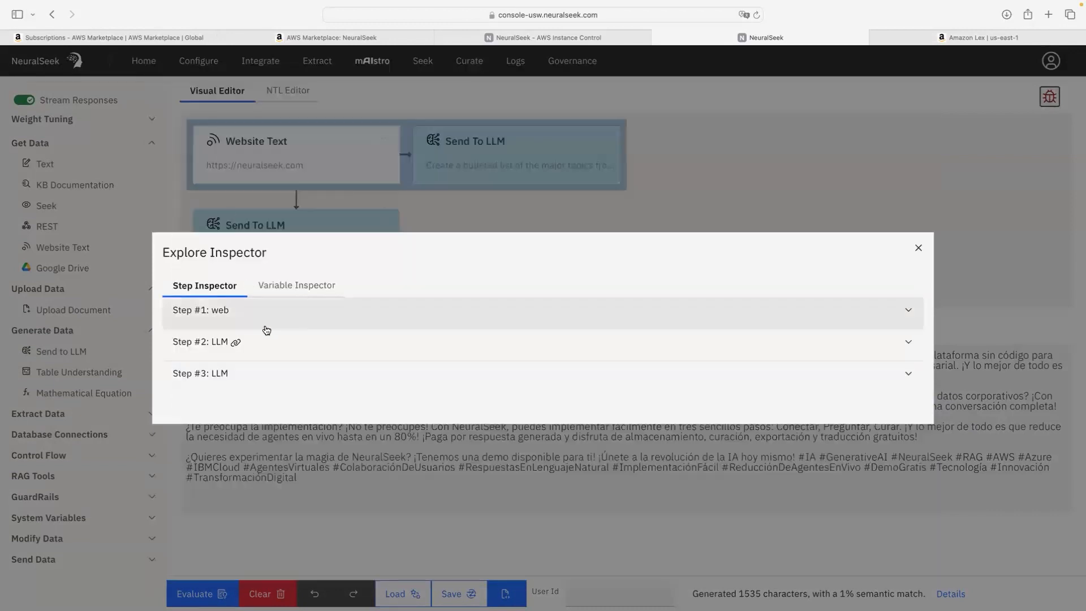
Step: Examine Step #2's prompt, bulleted topic list and its 728 input tokens
click(278, 350)
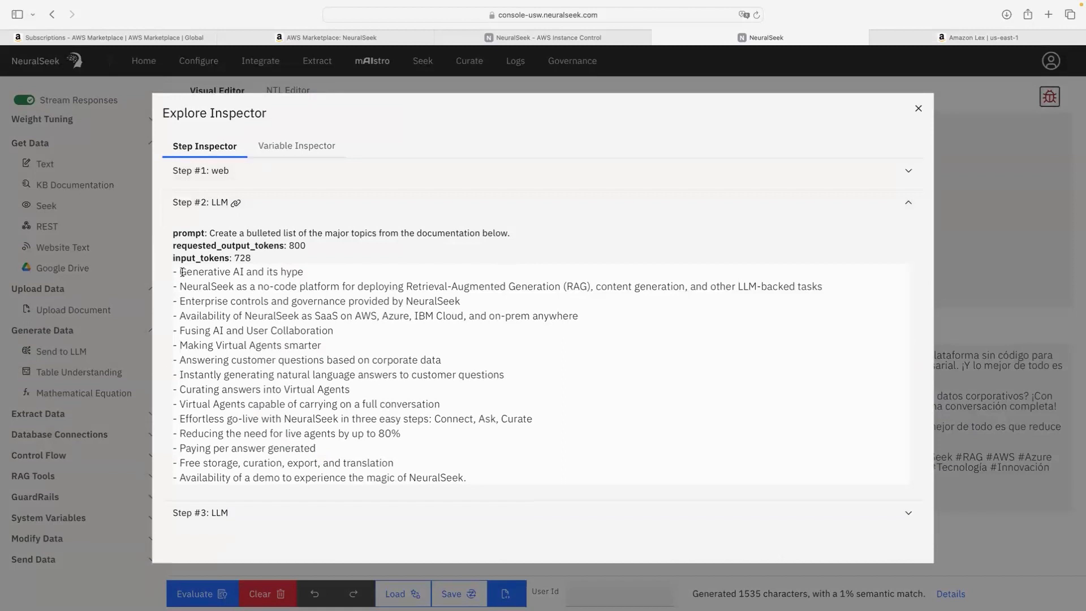
drag(182, 273, 508, 479)
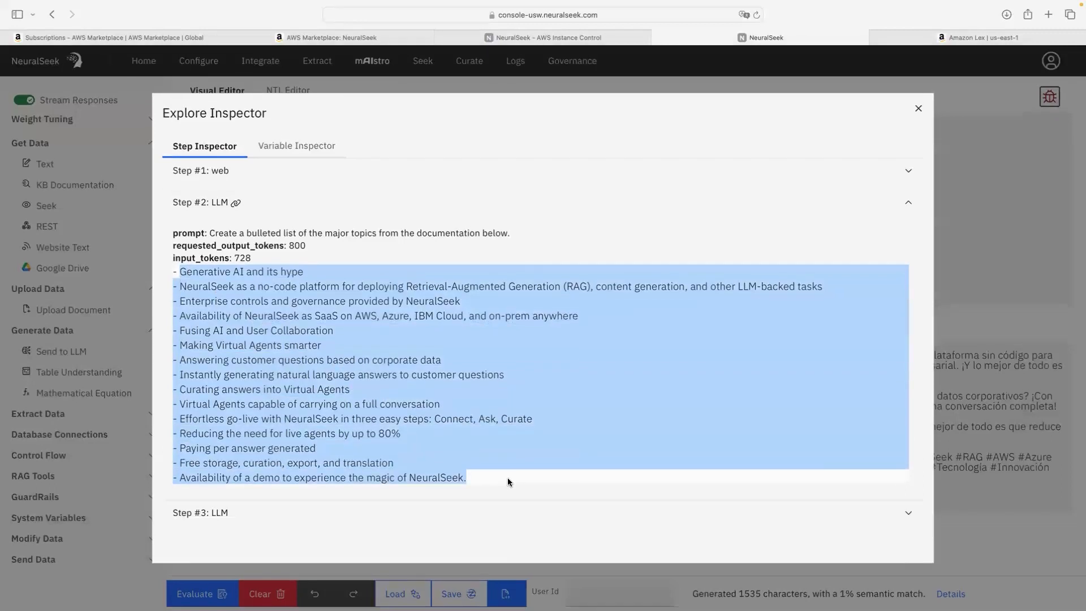
click(507, 477)
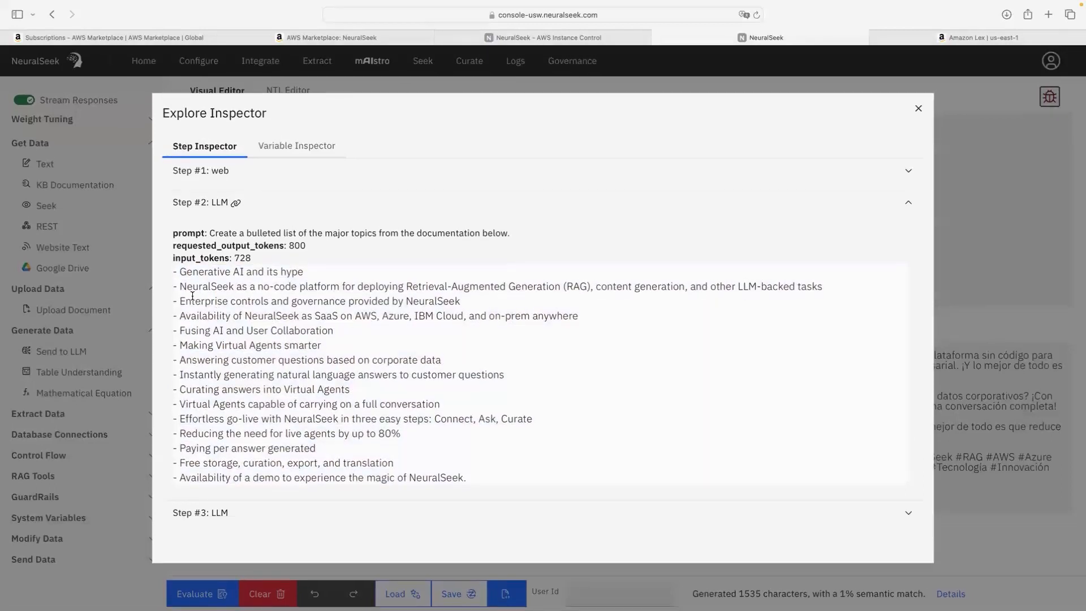
double_click(244, 259)
click(244, 258)
click(294, 211)
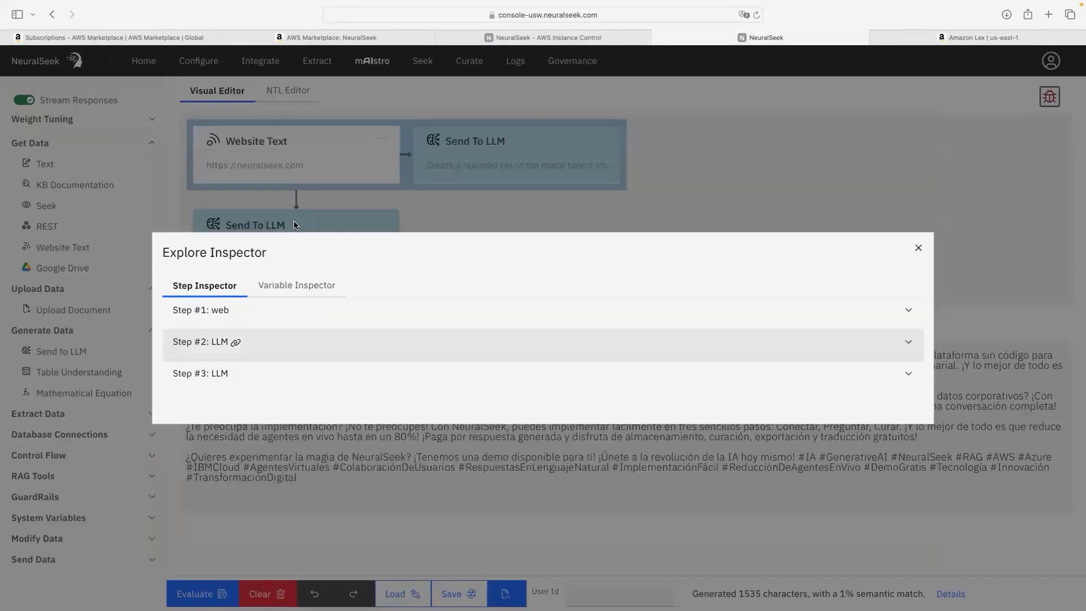
Step: Review Step #3's Spanish LinkedIn post, then switch to the flow's variables
click(345, 386)
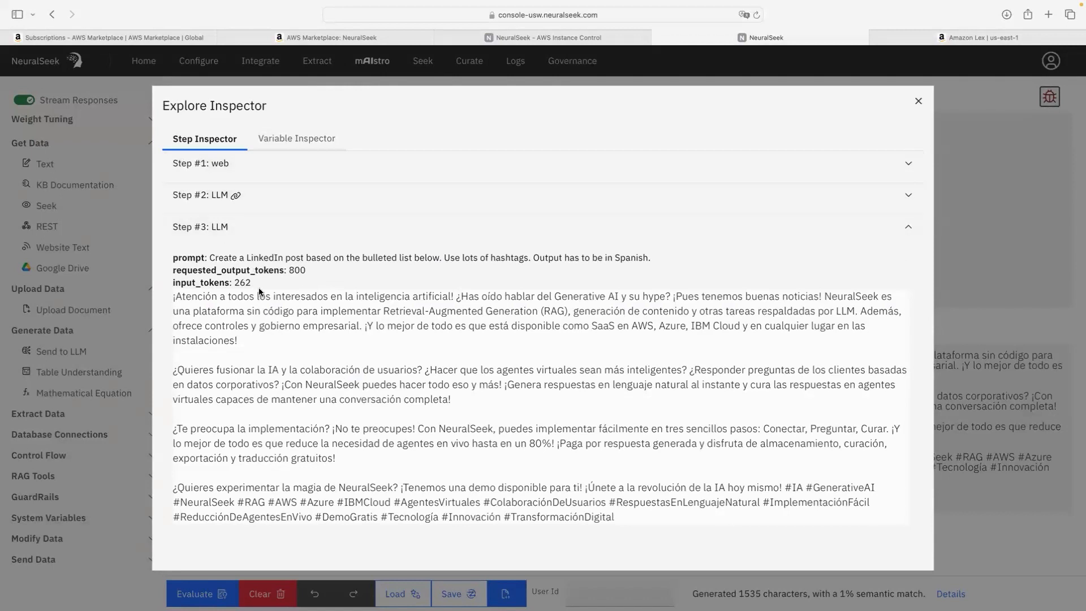
drag(173, 296, 645, 545)
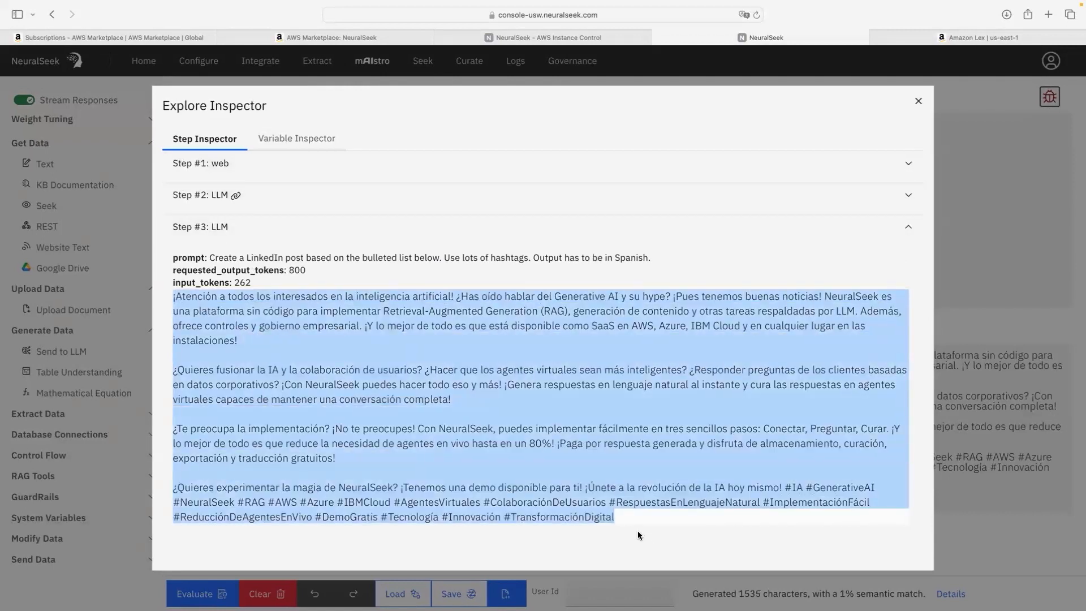
click(275, 146)
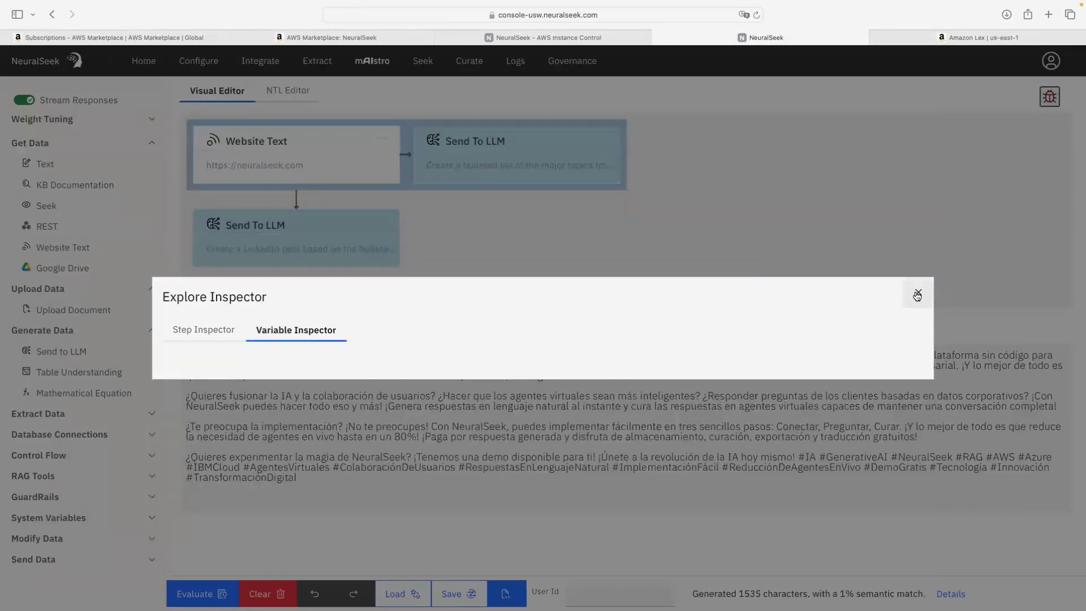
Step: Close the Explore Inspector and highlight the 1% semantic match in the status line
click(918, 289)
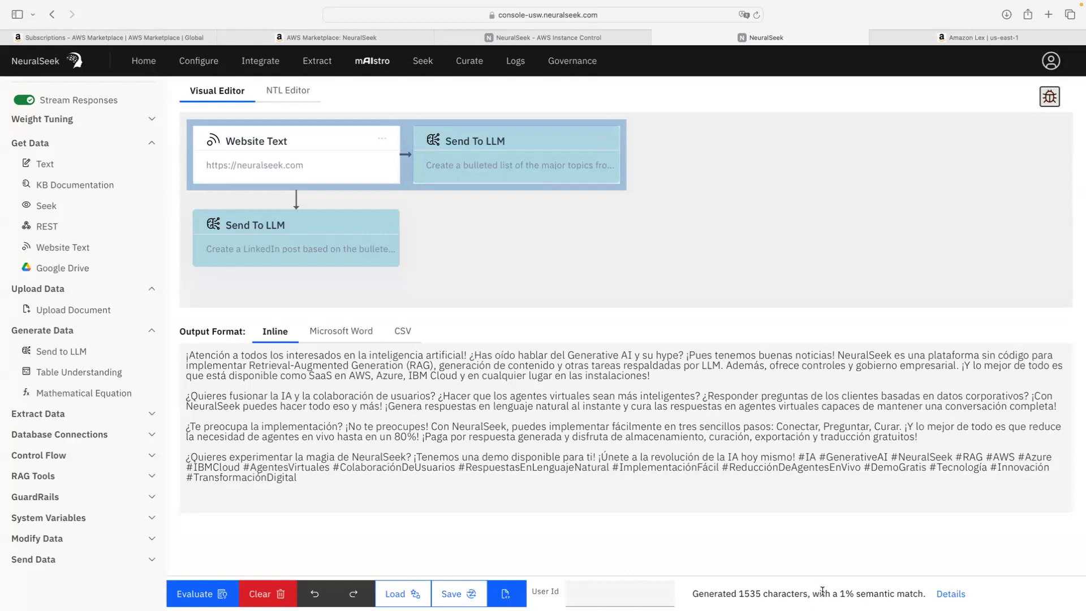
drag(839, 592, 925, 593)
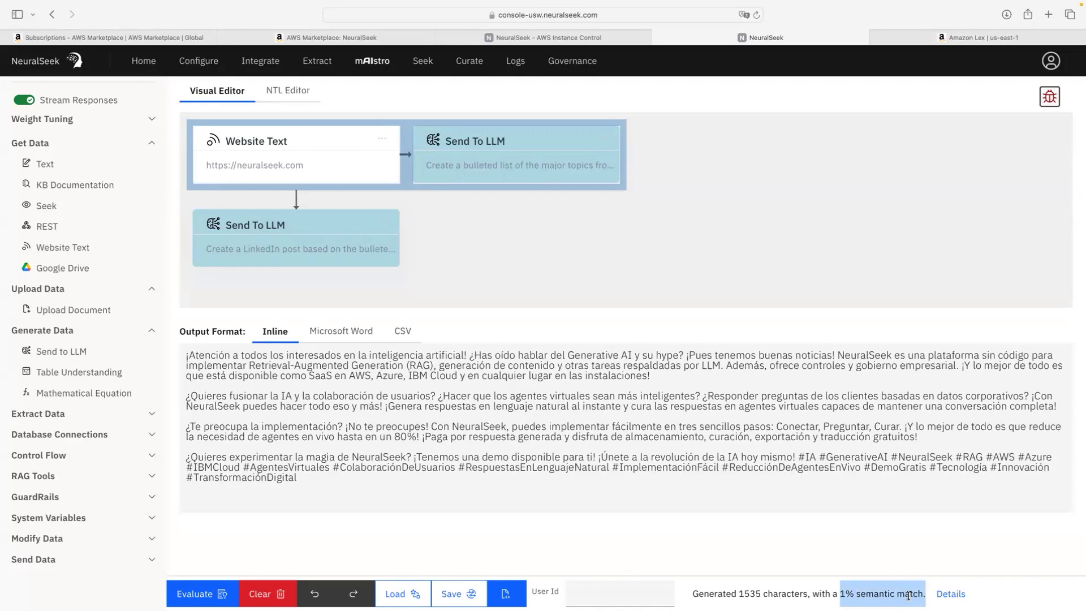
click(951, 594)
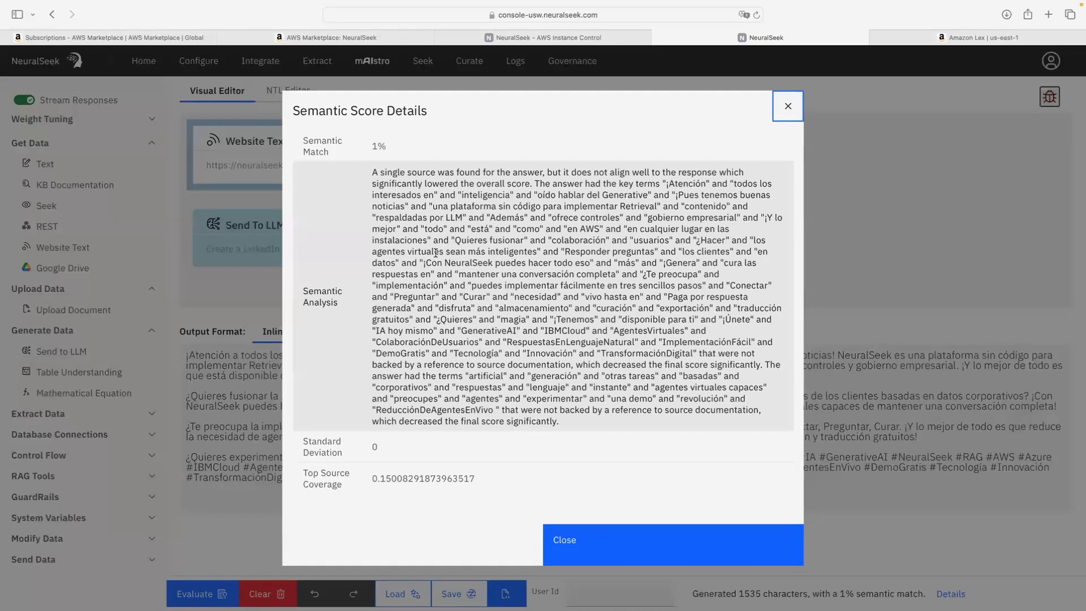
scroll(412, 292, down, 5)
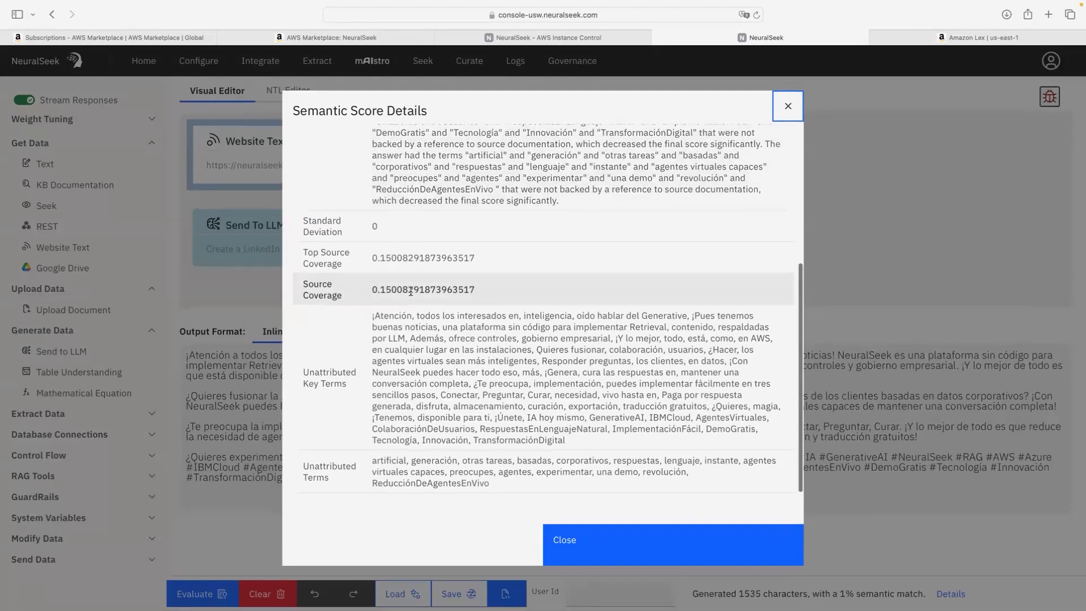
scroll(663, 465, up, 1)
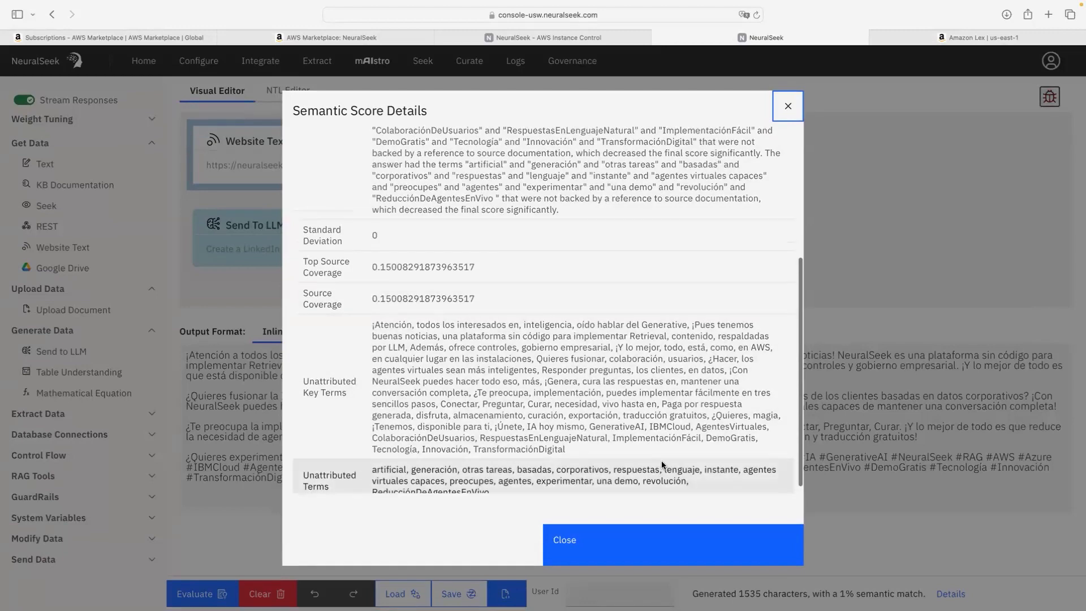
scroll(663, 465, down, 1)
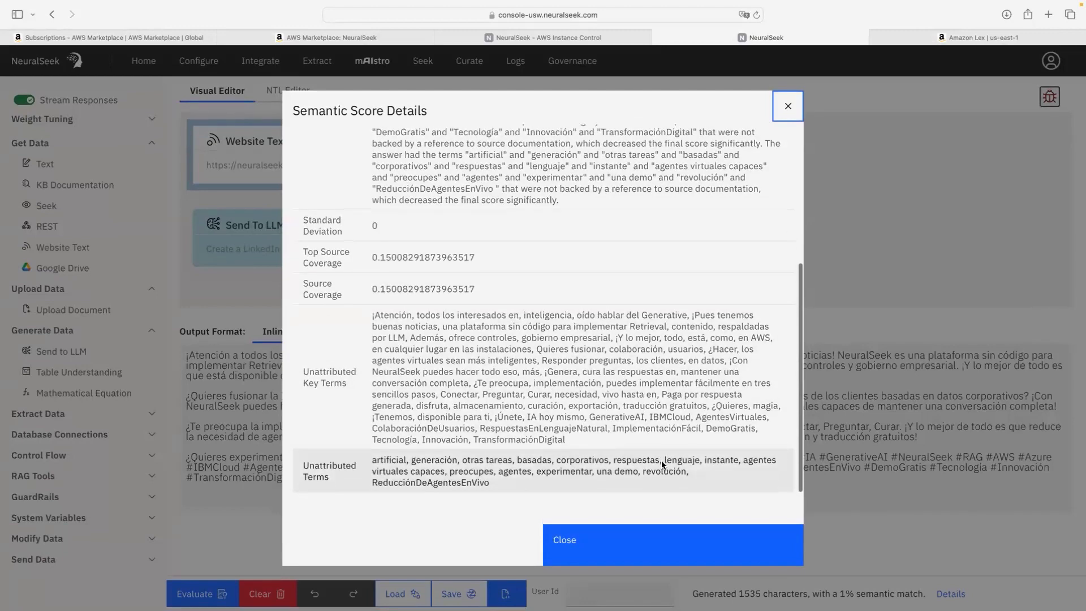
click(694, 539)
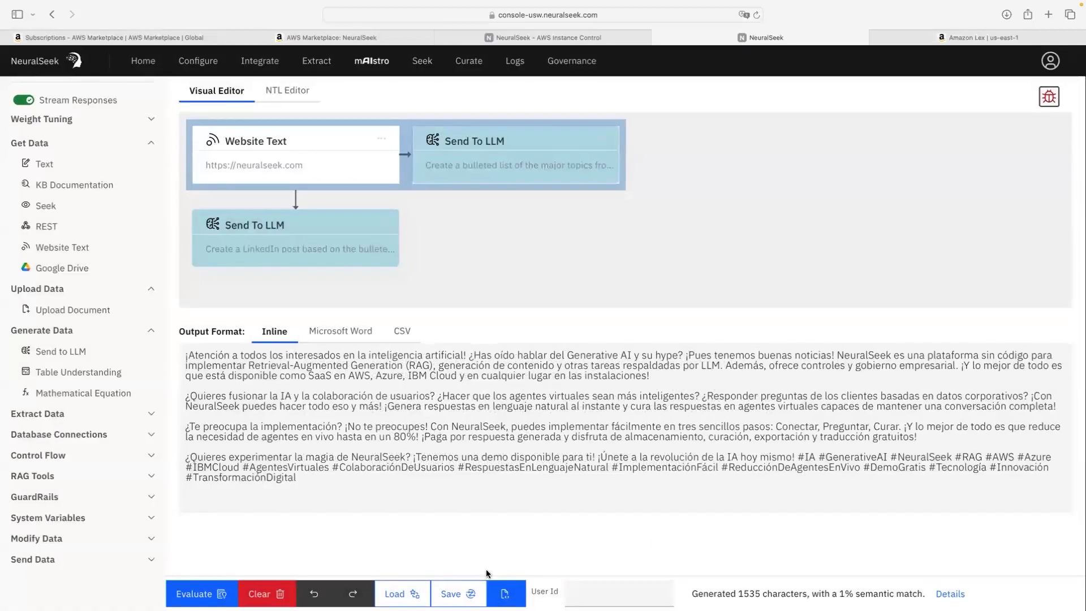
click(447, 595)
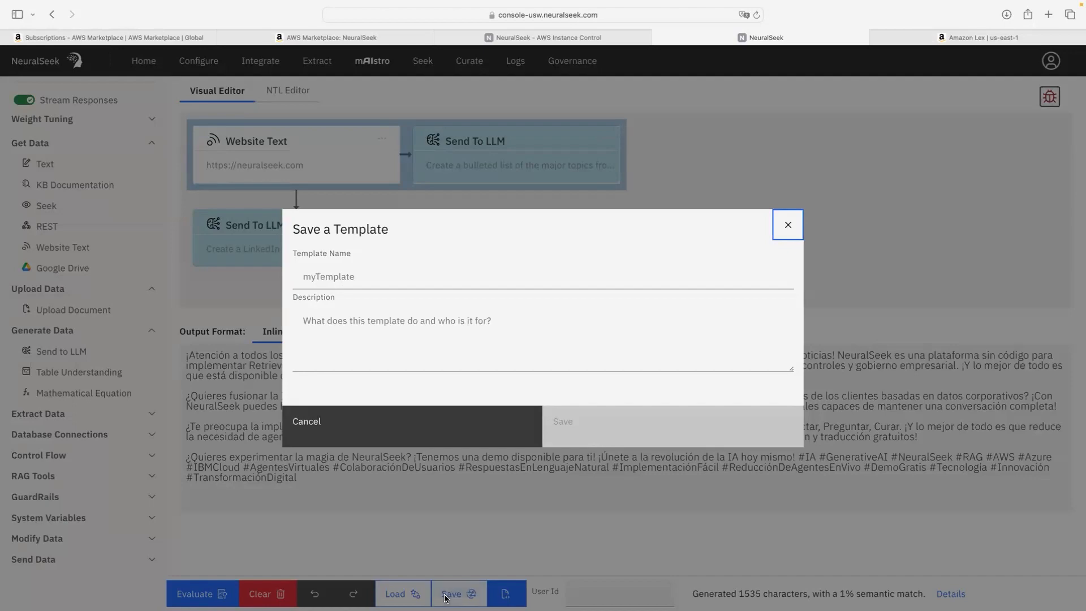
click(790, 226)
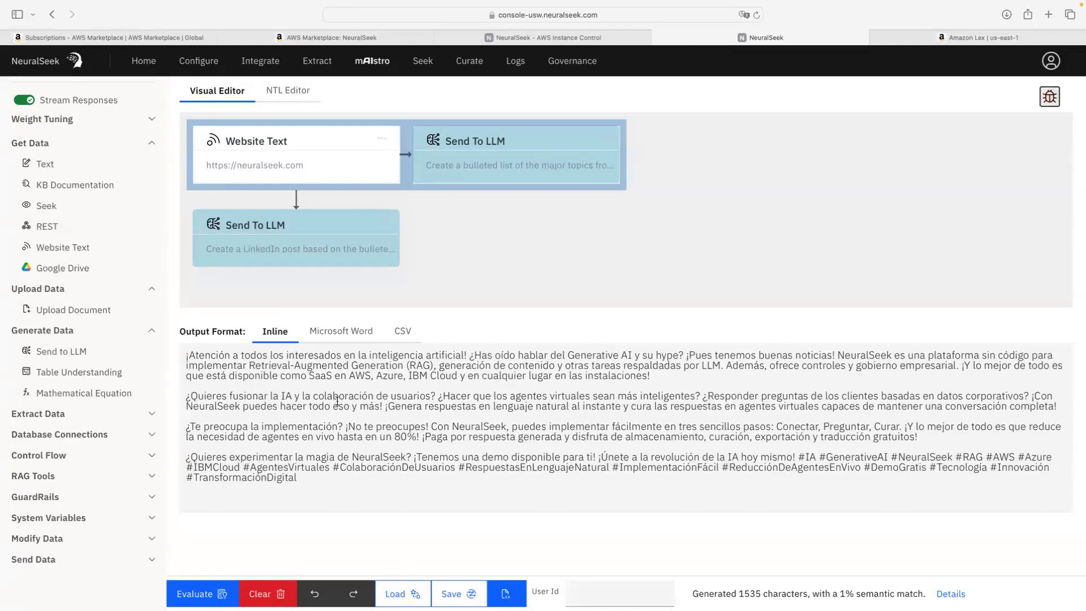
click(259, 594)
click(396, 593)
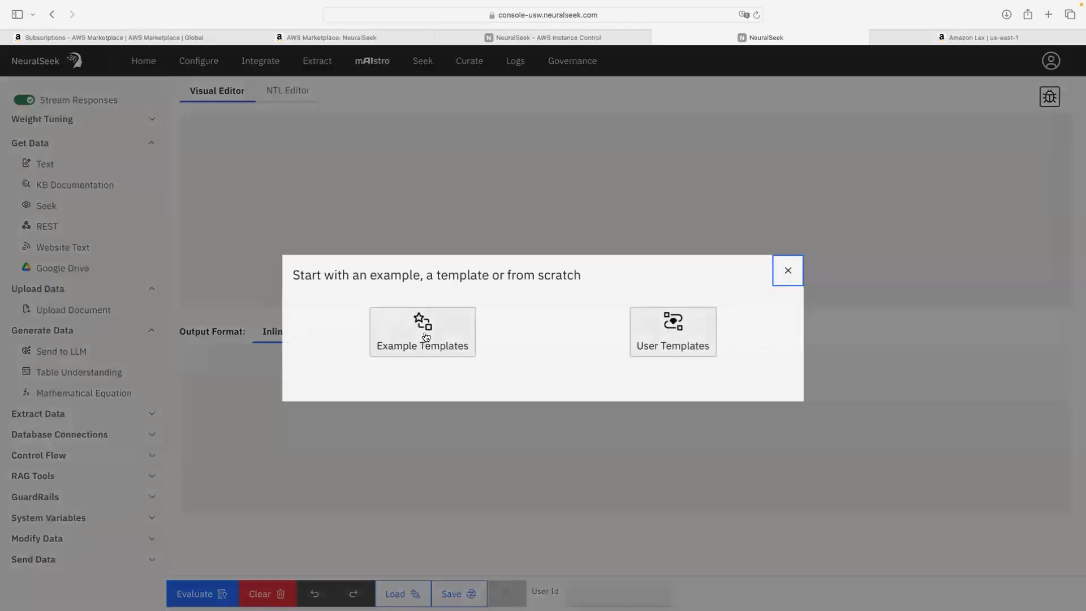
click(424, 335)
click(208, 146)
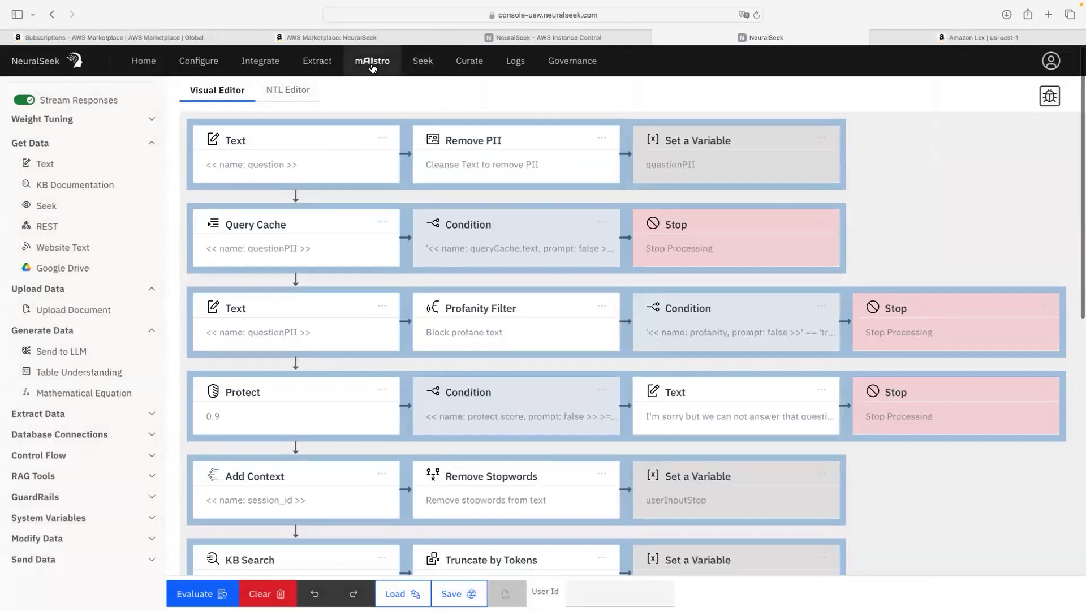
scroll(417, 69, down, 1)
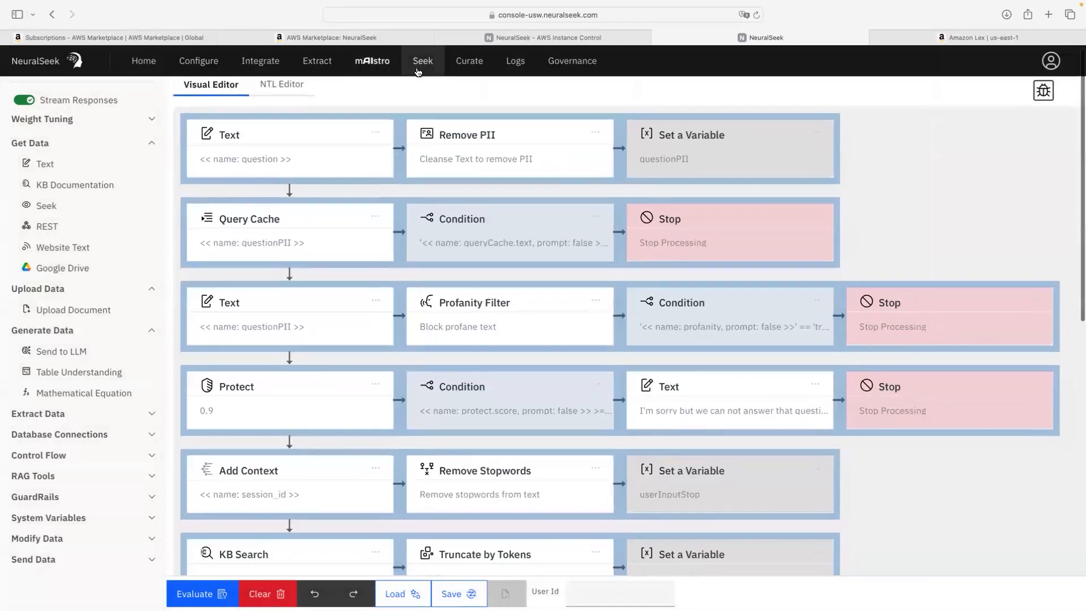
scroll(340, 113, up, 1)
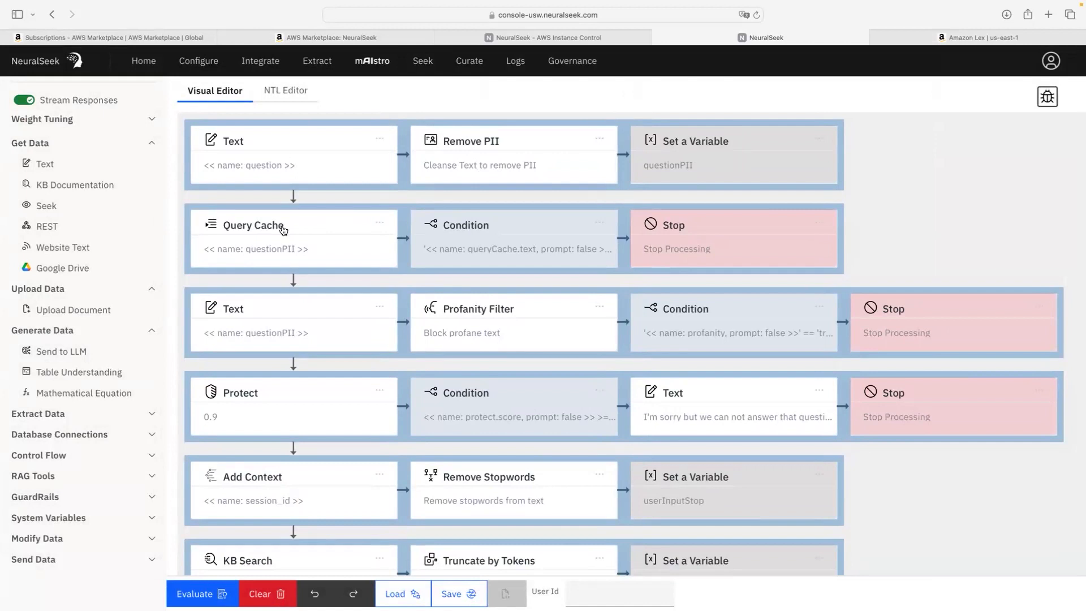
scroll(362, 232, right, 2)
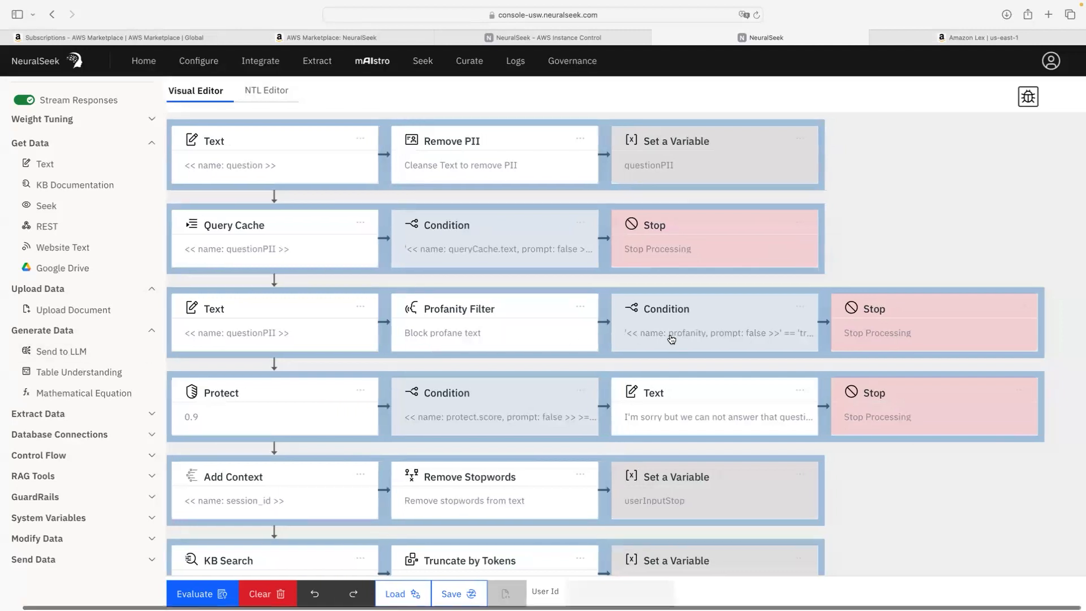
scroll(487, 342, down, 1)
scroll(487, 341, down, 8)
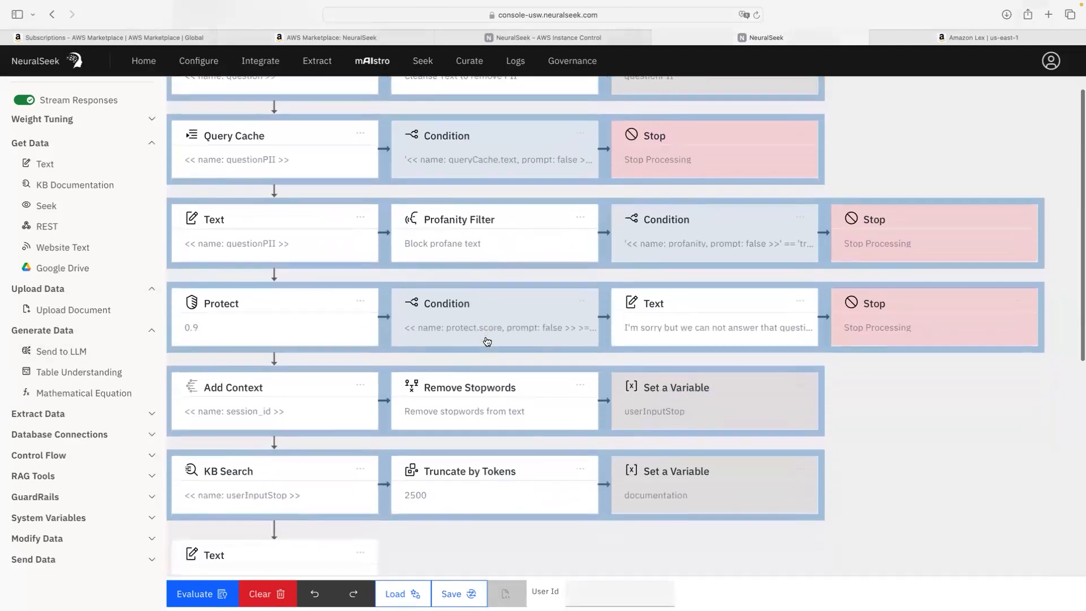
scroll(485, 341, down, 10)
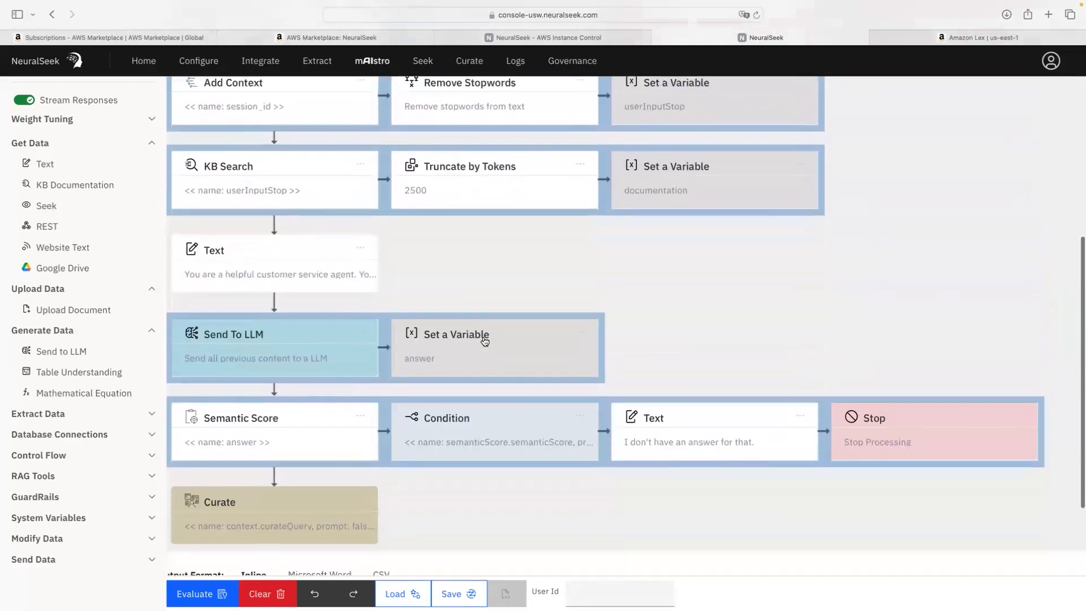
scroll(484, 341, up, 9)
scroll(484, 341, up, 10)
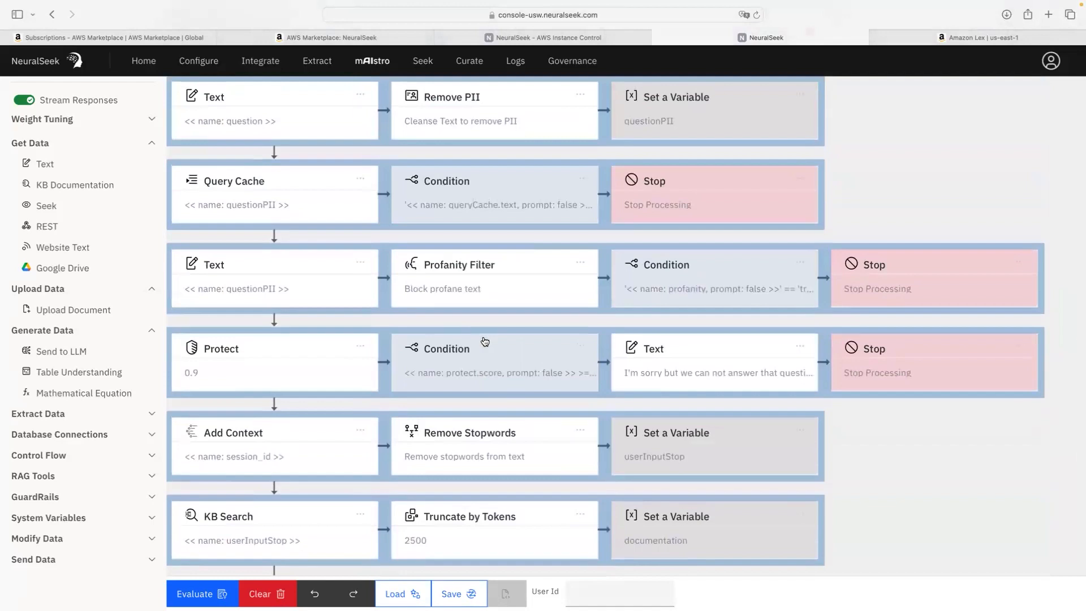
scroll(484, 283, left, 1)
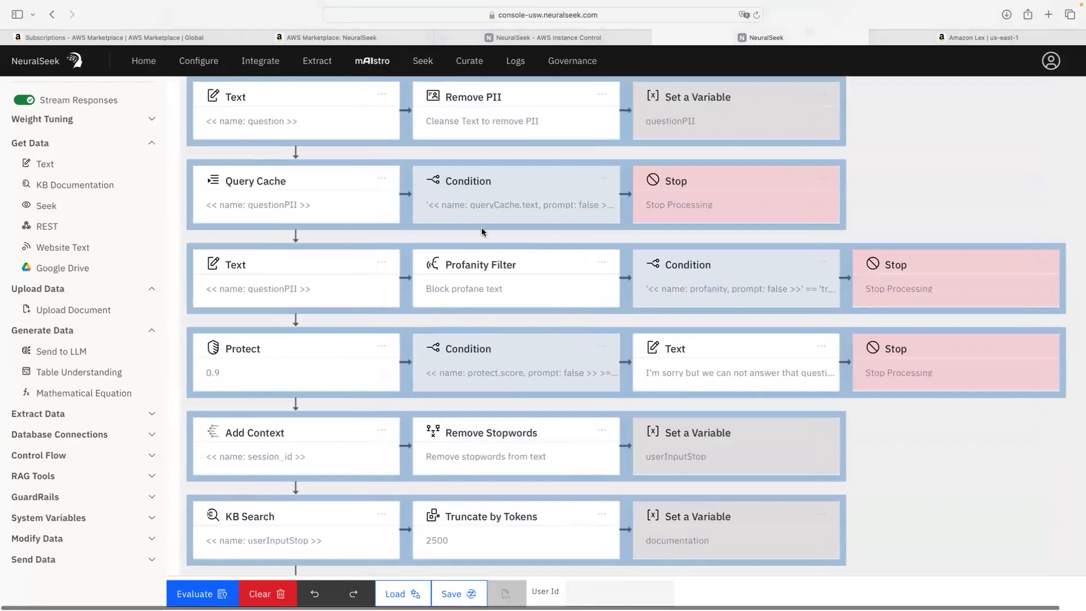
scroll(481, 227, down, 9)
scroll(482, 231, down, 3)
scroll(482, 232, down, 8)
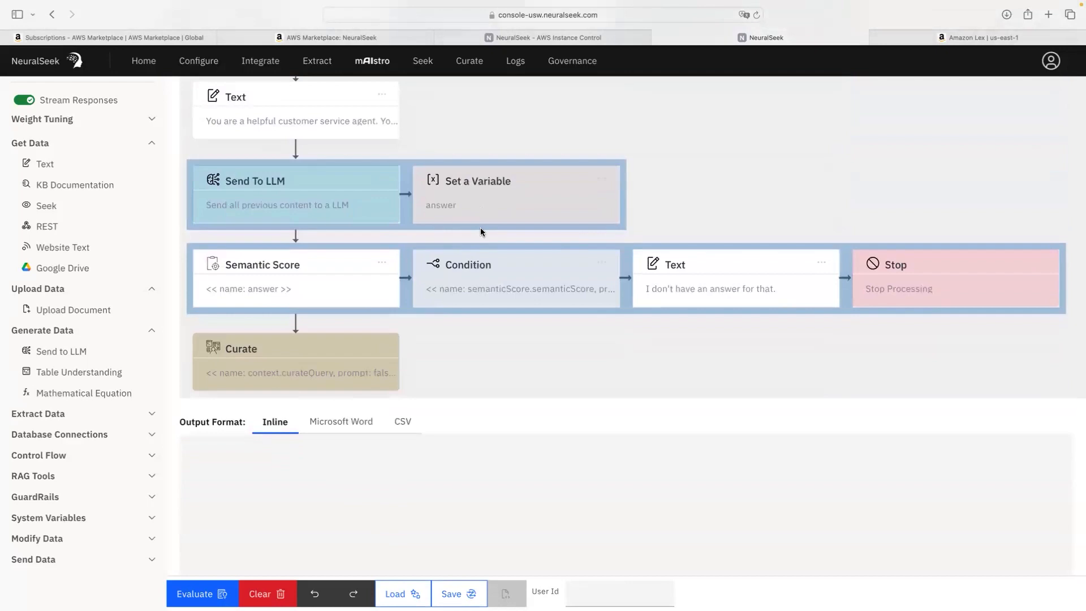
scroll(481, 232, up, 3)
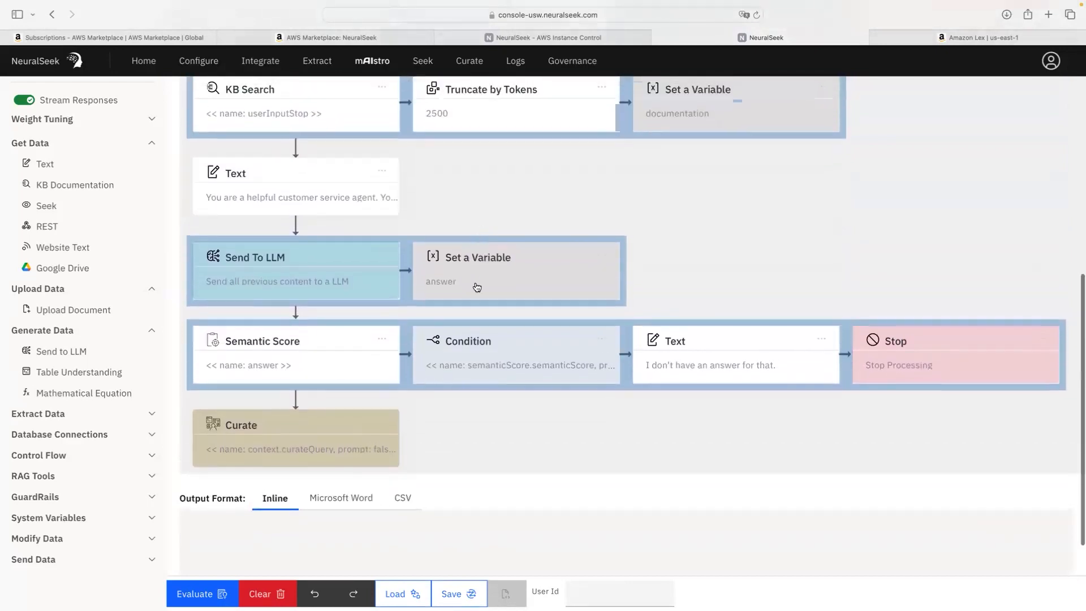
scroll(427, 494, up, 15)
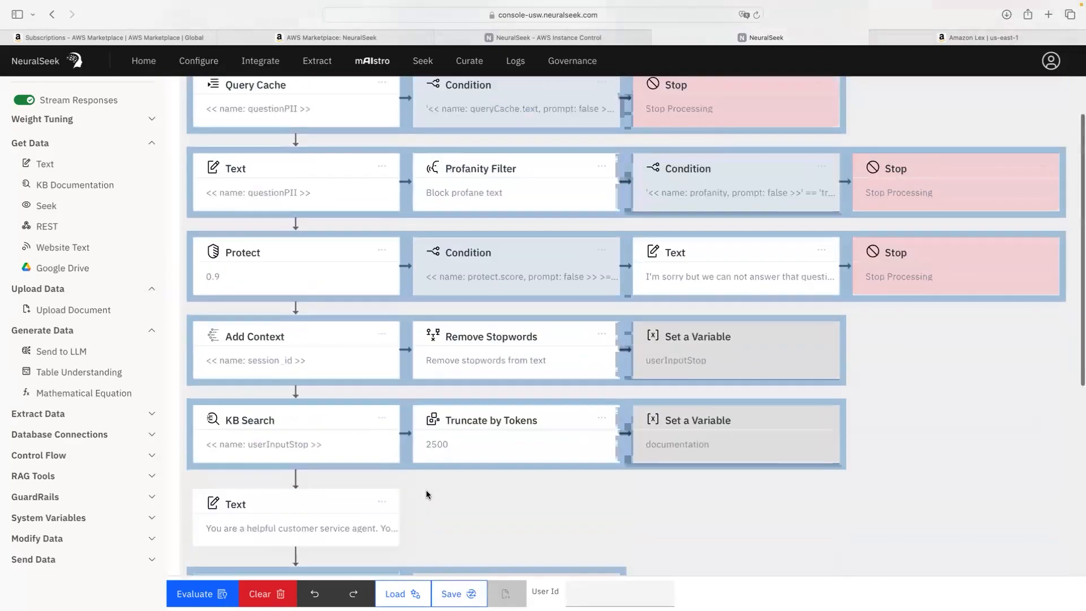
scroll(426, 494, up, 2)
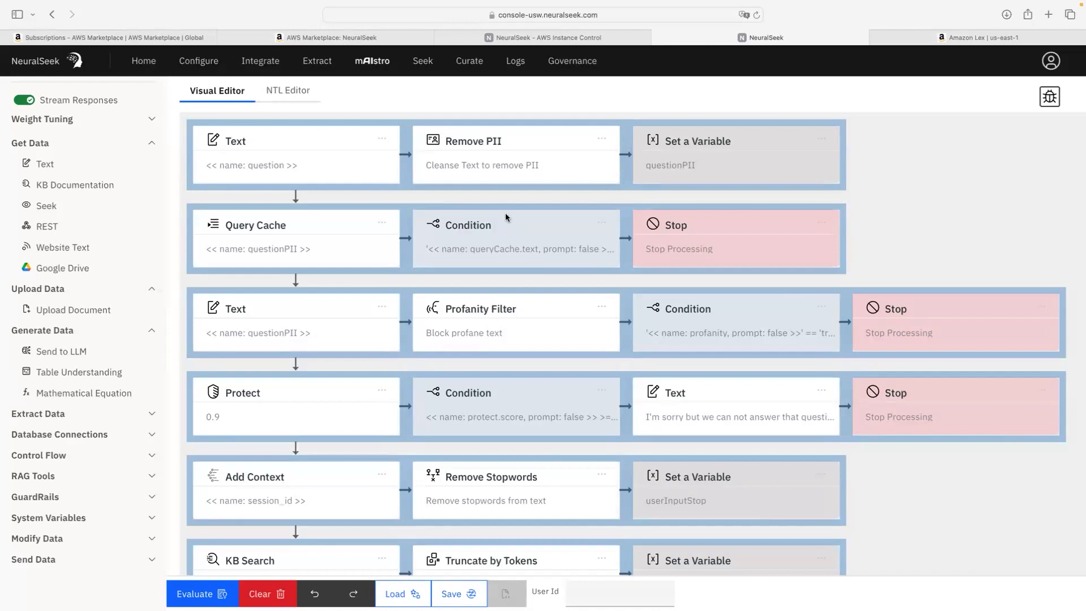
Step: Open Governance to view the Overview gauges, including 25.0% PII and 0.0% profanity blocks
click(572, 64)
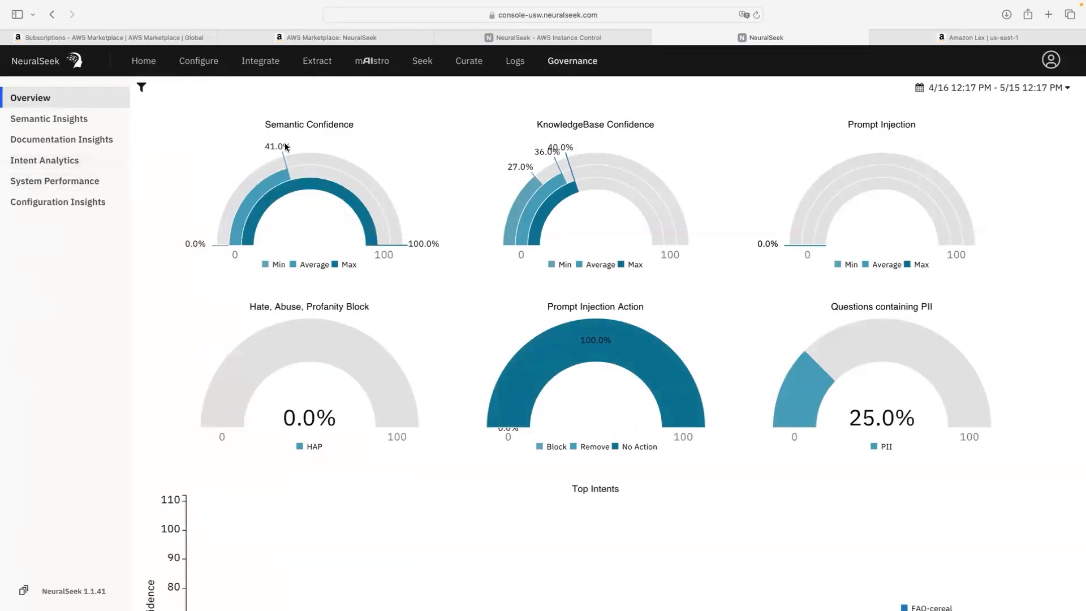
mouse_move(227, 228)
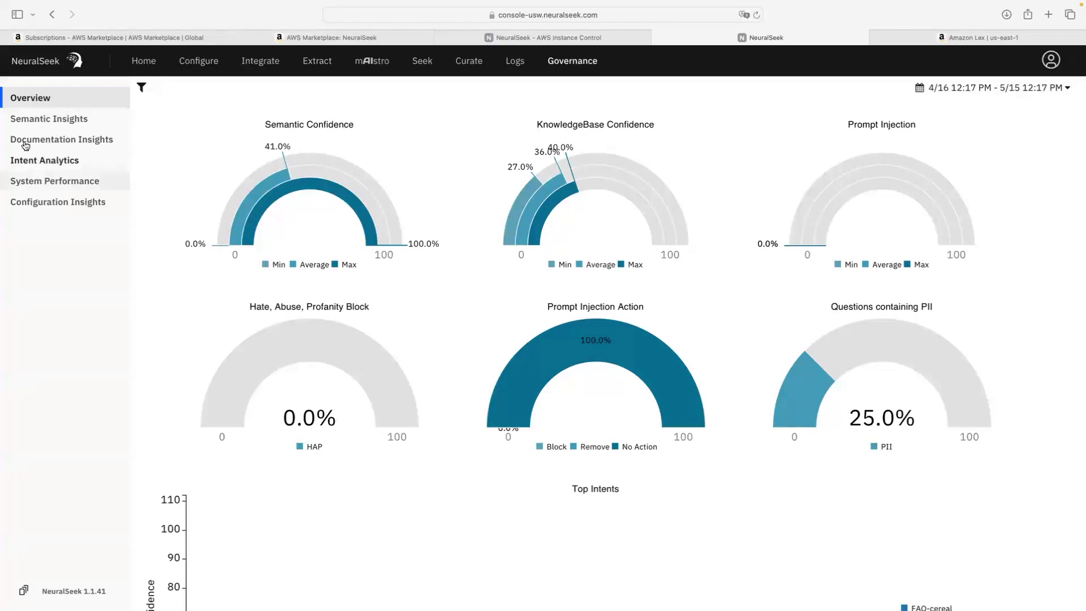
Step: Open Semantic Insights and scroll to Top Hallucinated Terms, led by Virginia at 20%
click(24, 117)
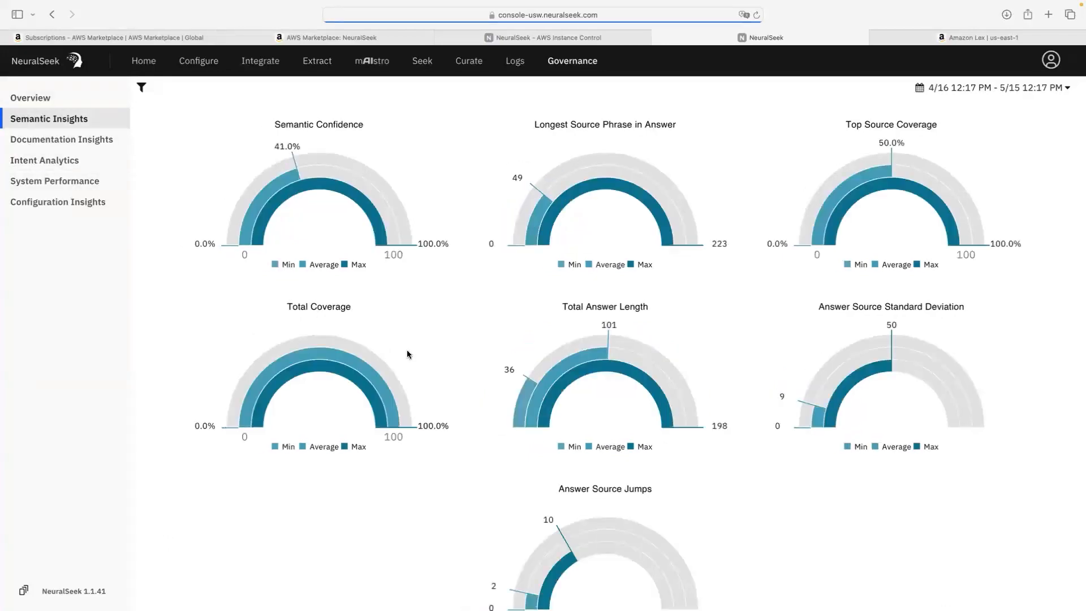
scroll(409, 354, down, 4)
scroll(409, 354, down, 4)
scroll(407, 355, up, 8)
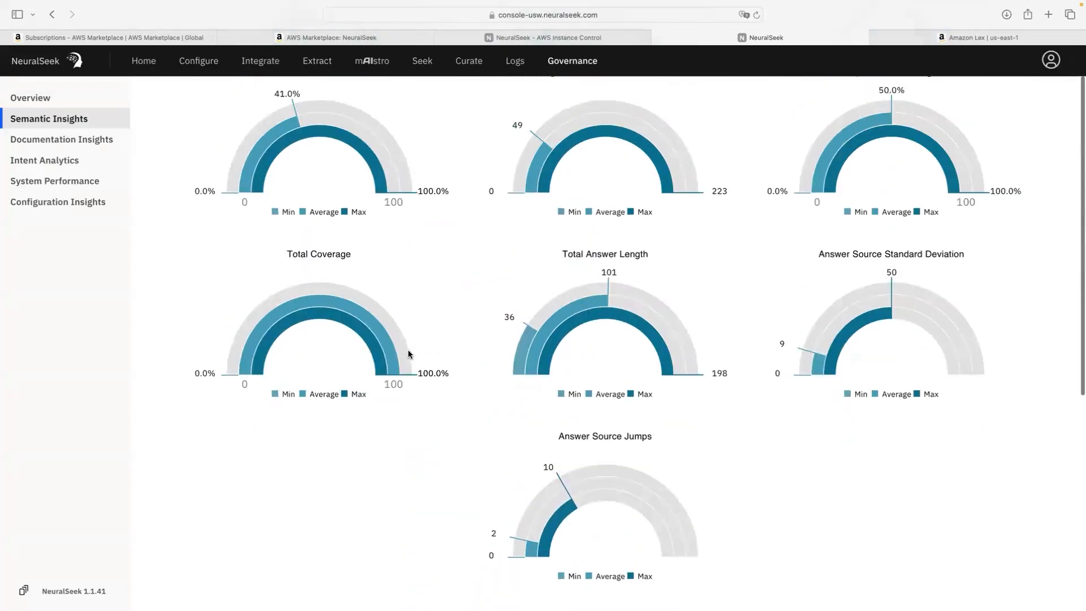
scroll(368, 344, down, 4)
scroll(371, 342, down, 4)
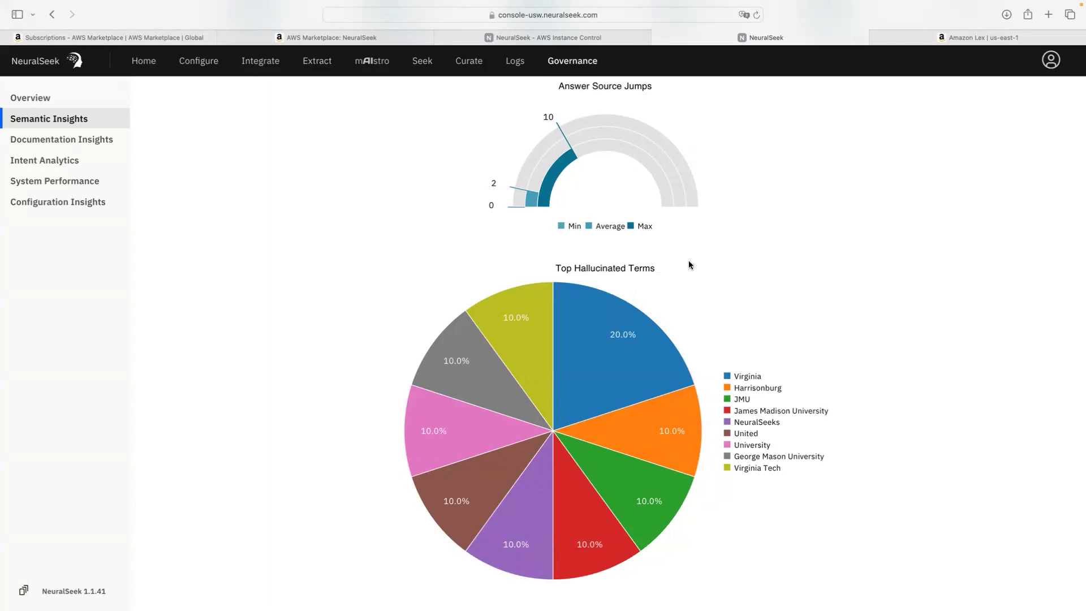
Step: Open Documentation Insights and scroll through the most referenced documents and URLs charts
click(93, 139)
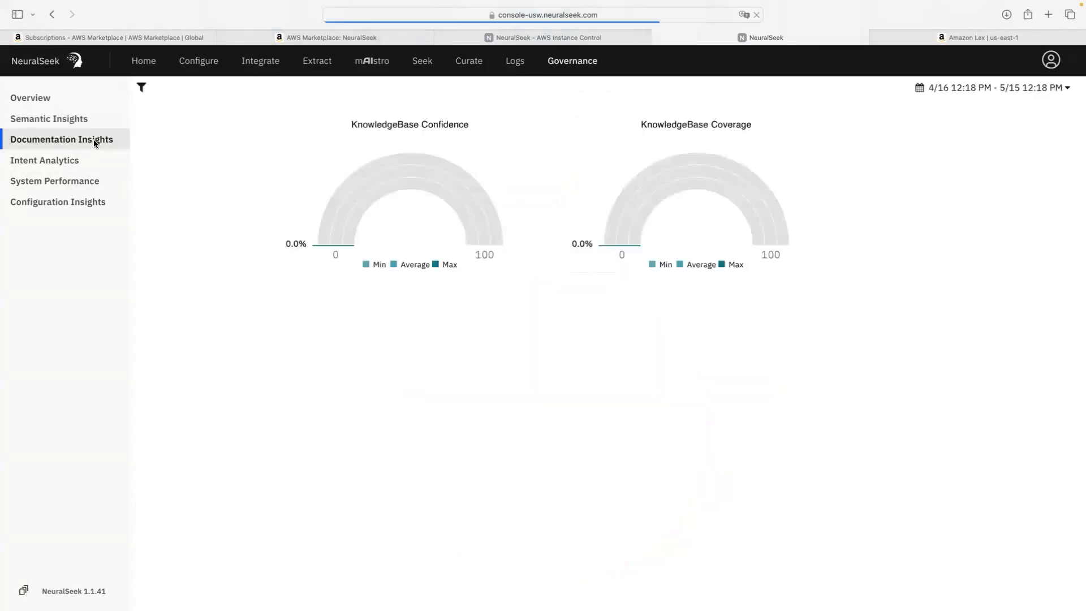
scroll(308, 268, down, 3)
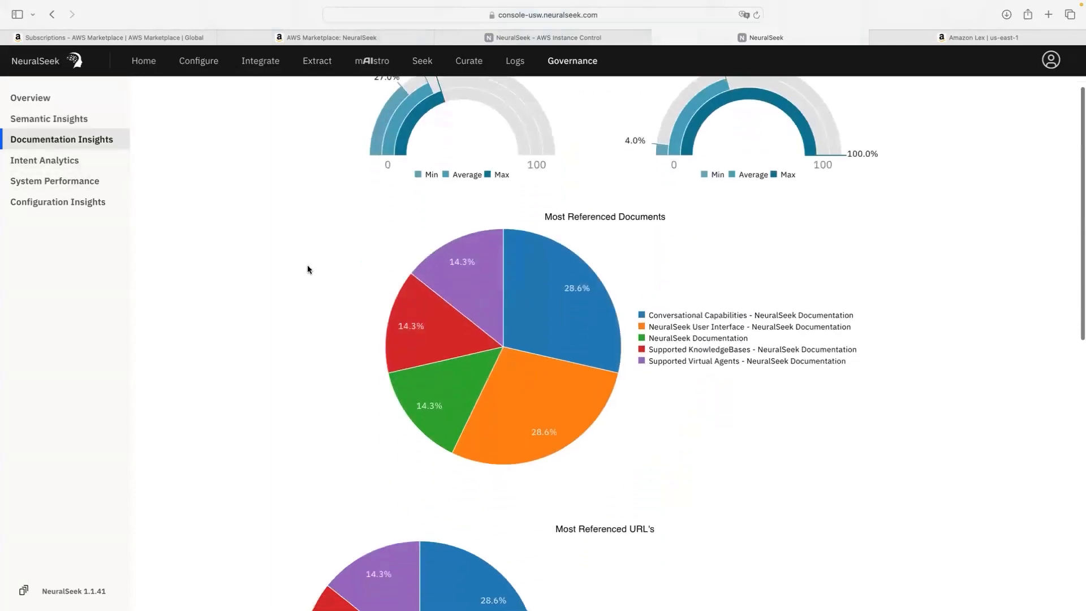
scroll(308, 269, down, 1)
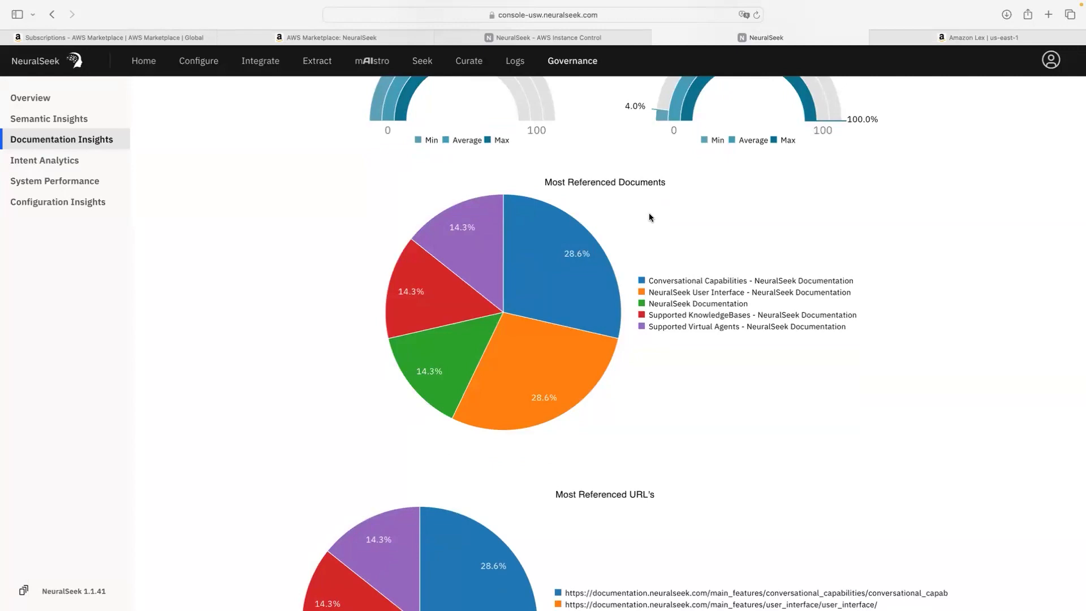
scroll(644, 220, down, 10)
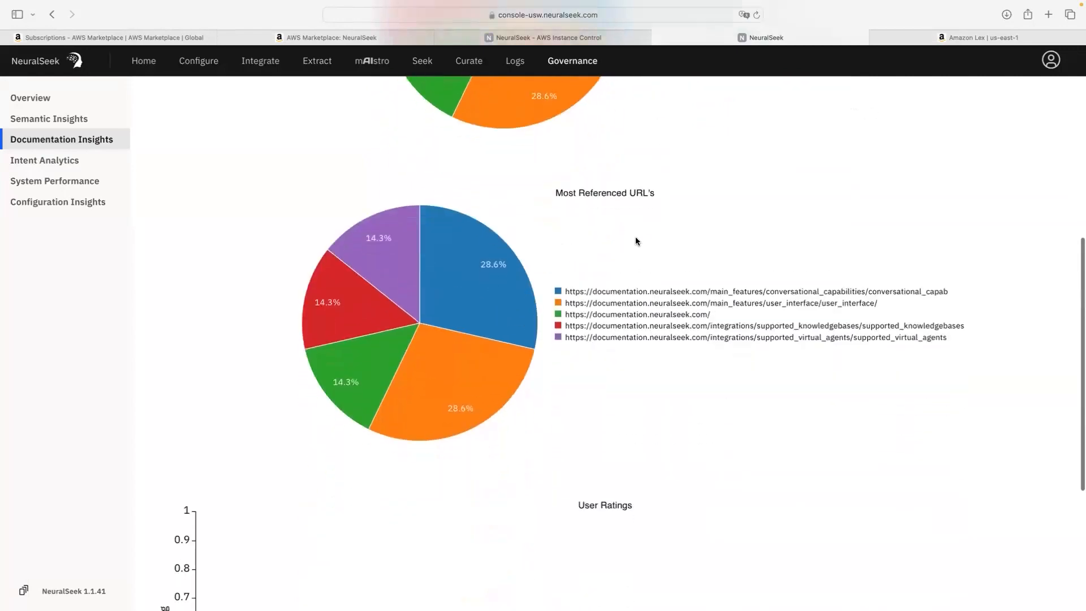
scroll(596, 255, up, 1)
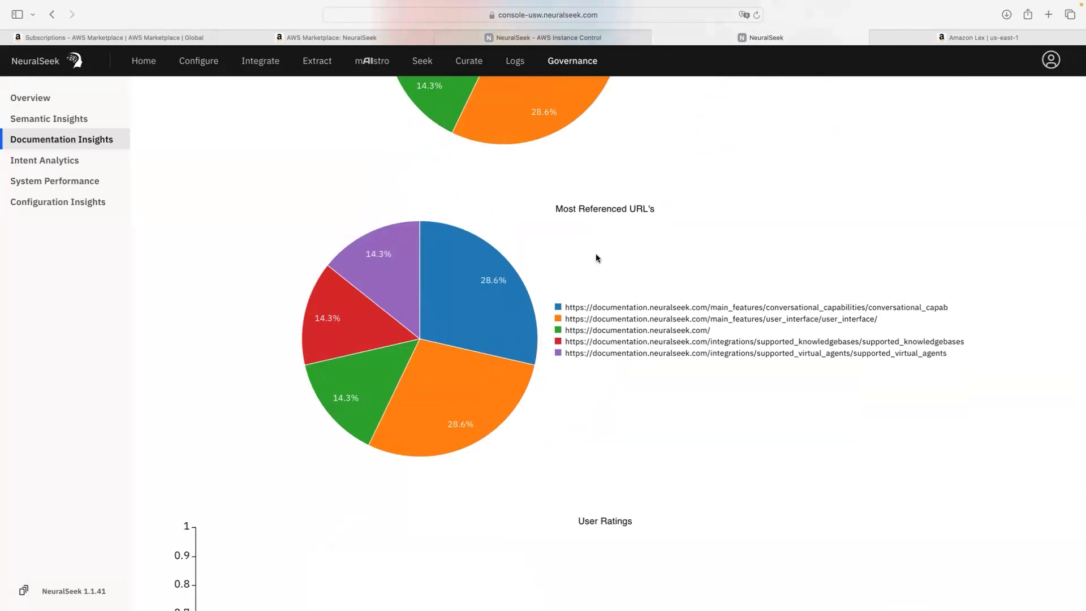
scroll(596, 255, up, 1)
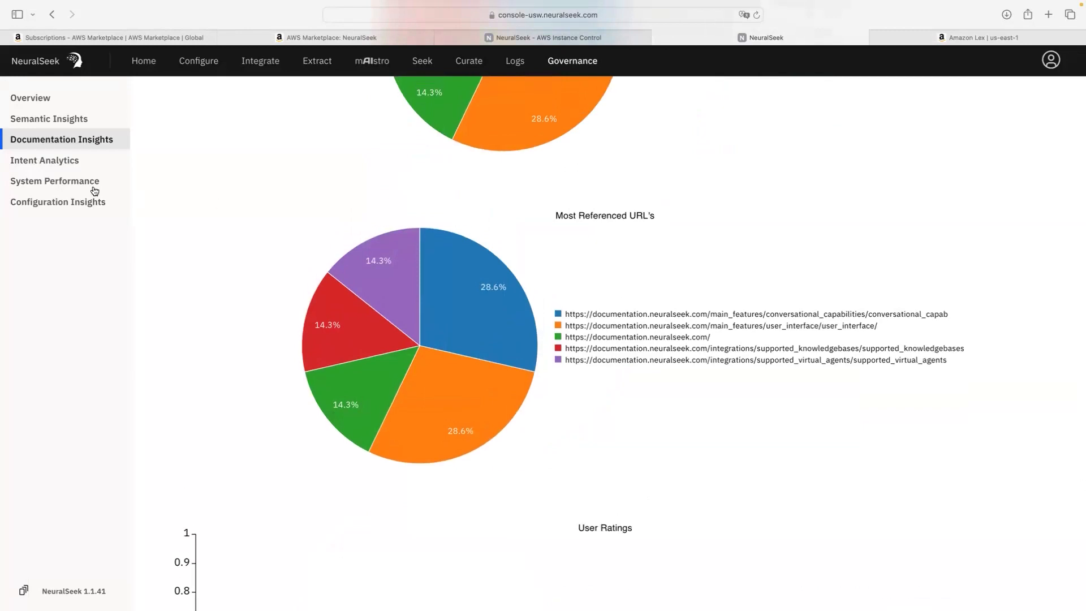
Step: Review Intent Analytics coverage and confidence for Other intents, then the System Performance response-time charts
click(62, 166)
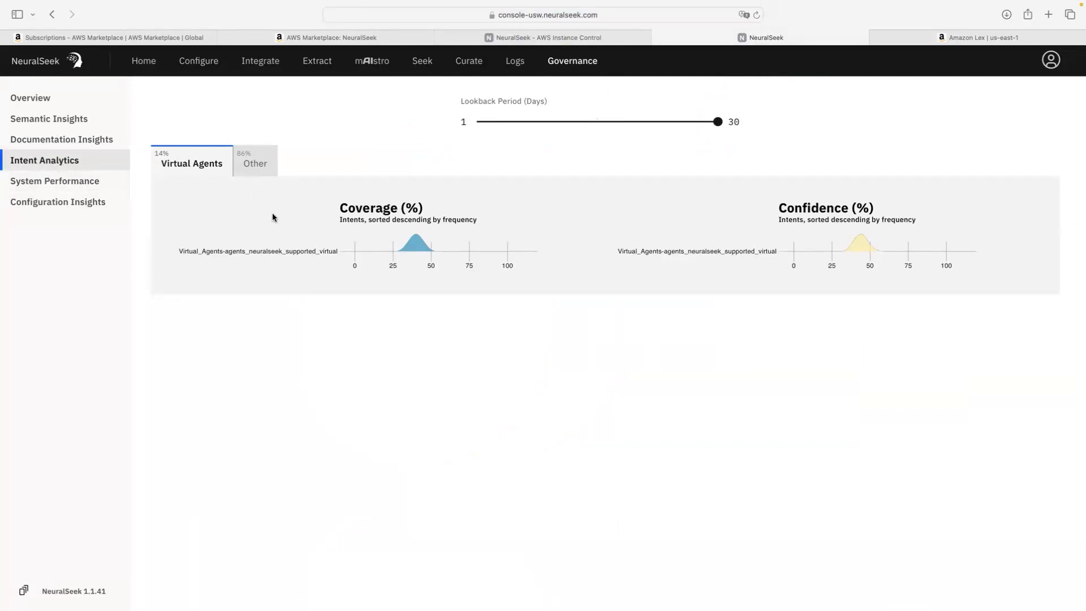
click(255, 165)
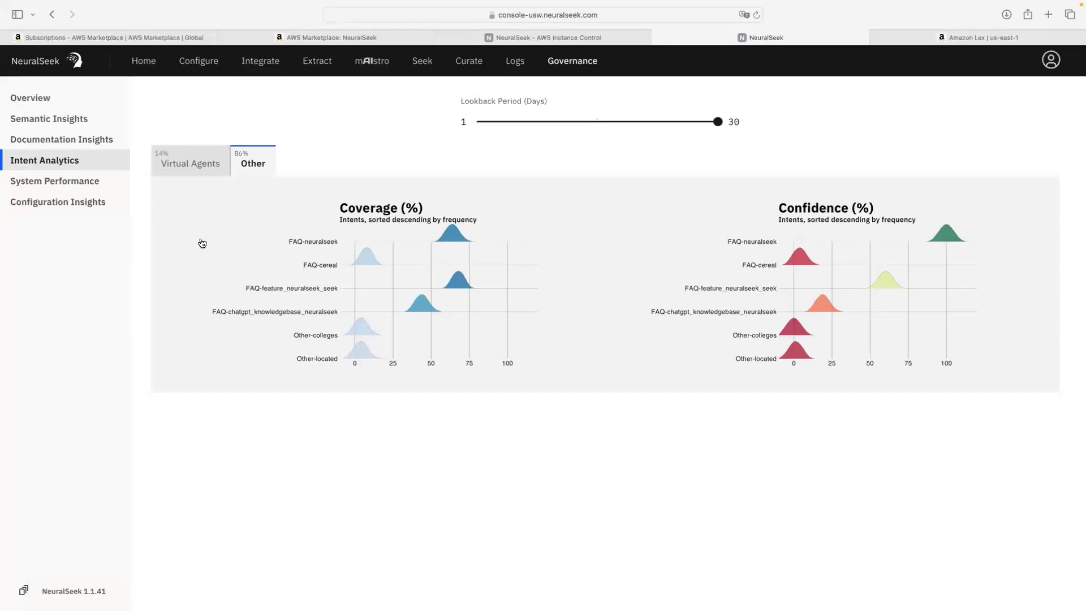
click(82, 192)
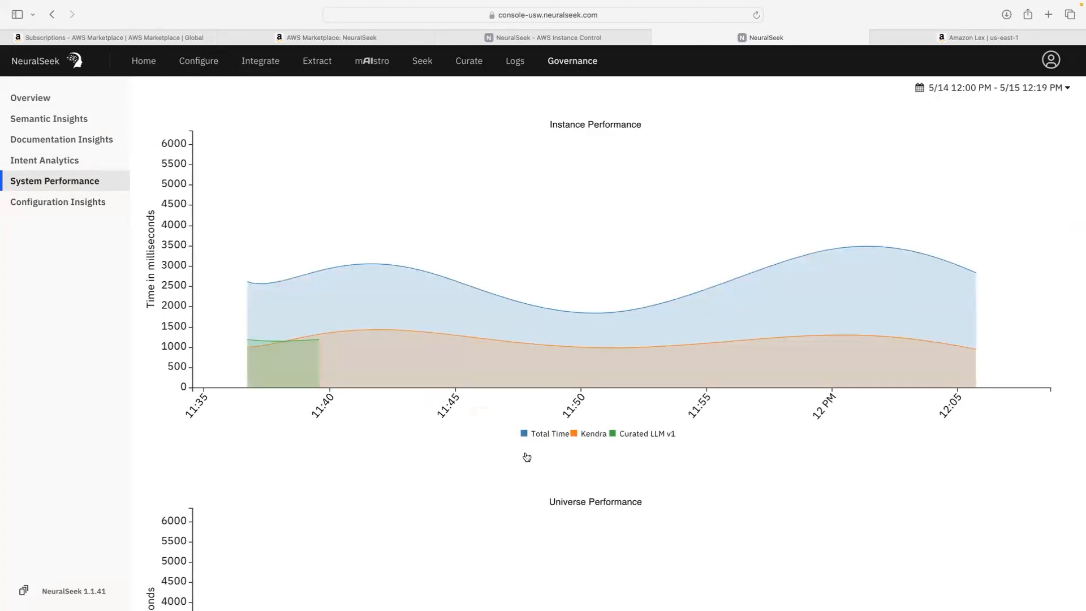
Step: Glance at Universe Performance below the charts, then go back to the NeuralSeek Home page
scroll(408, 442, down, 4)
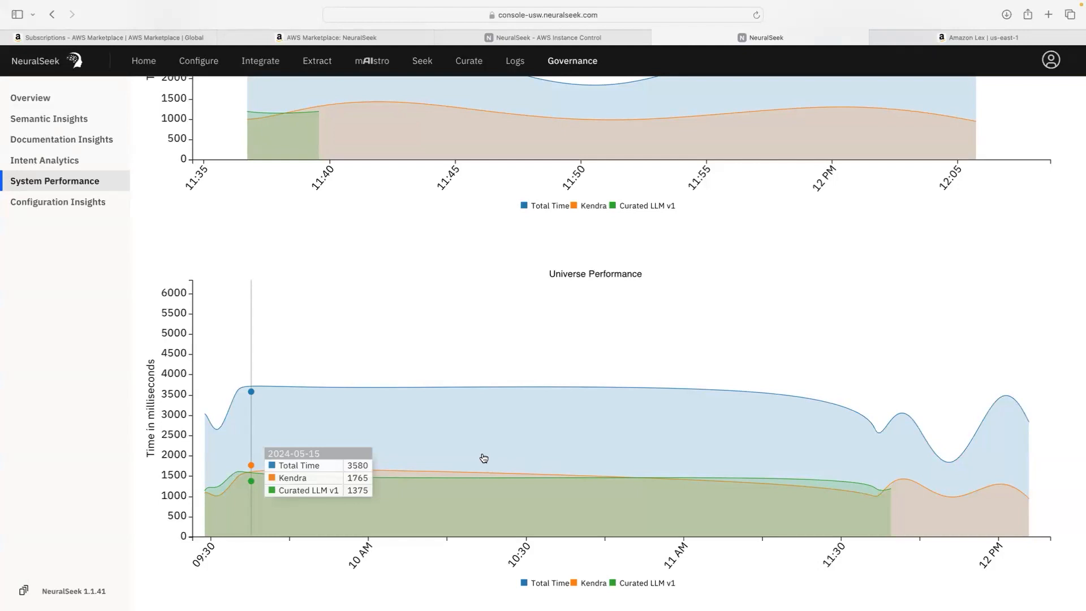
scroll(483, 458, up, 5)
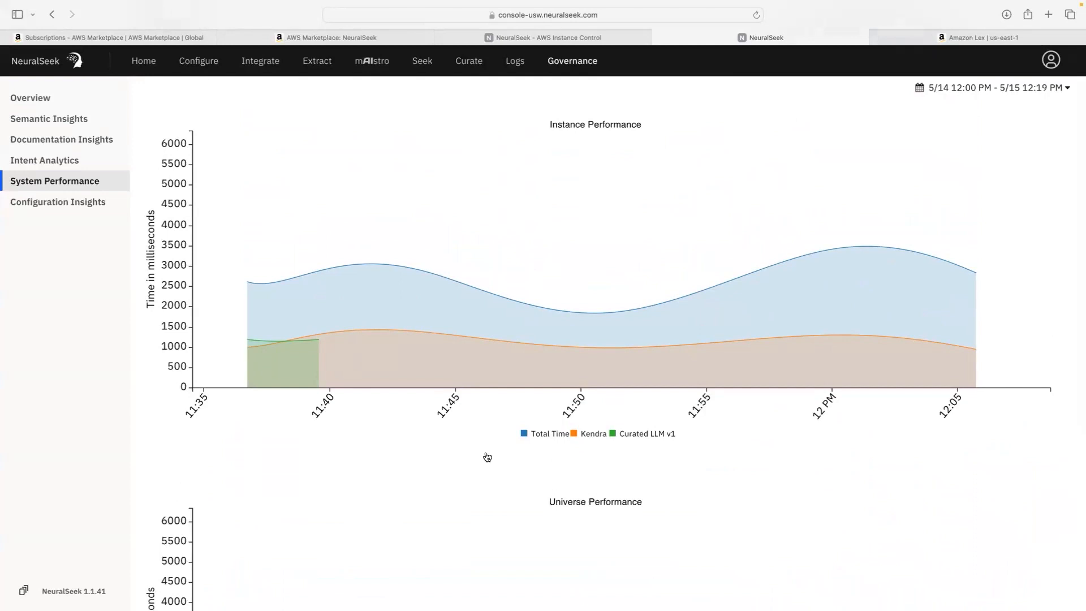
click(150, 66)
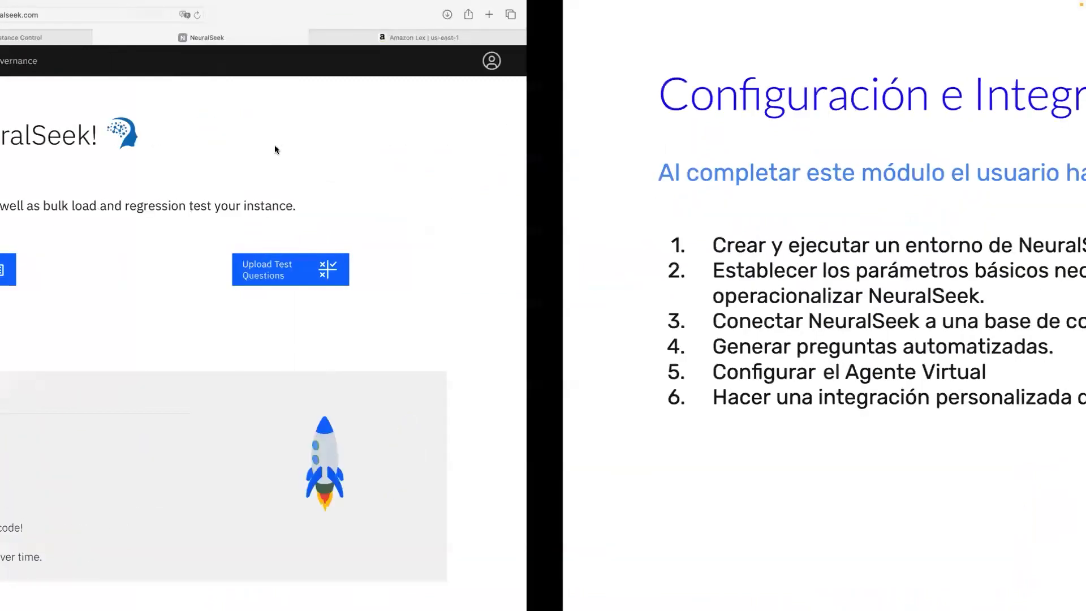